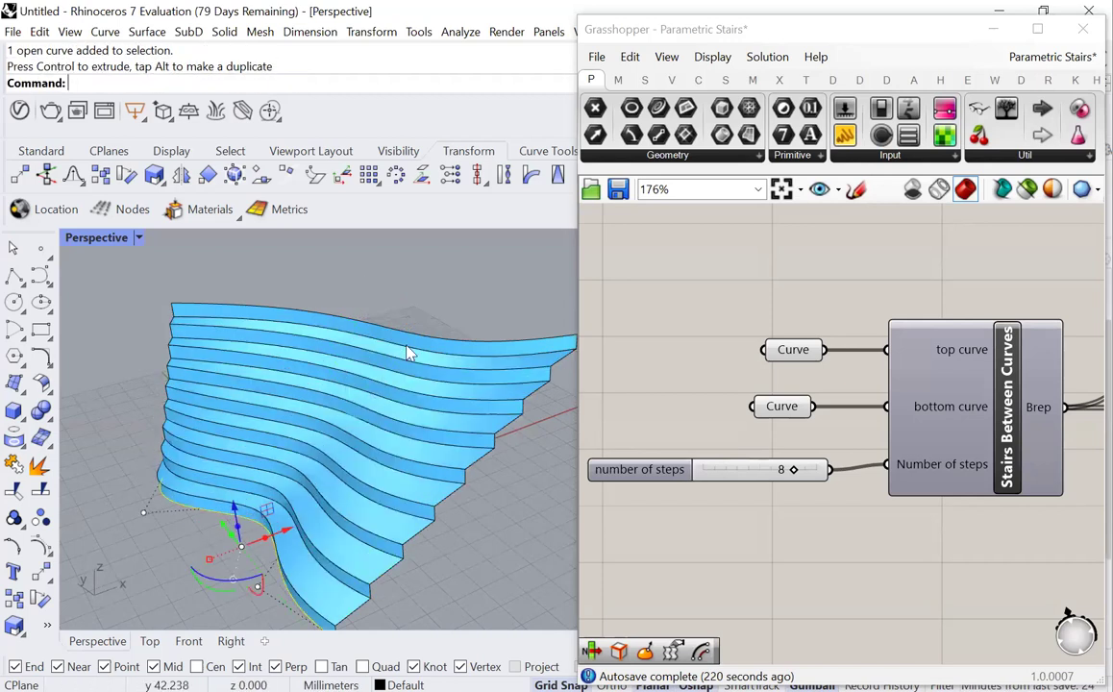
Step: Rescale the top guide curve of the stairs in the perspective viewport and deselect it
mouse_move(805, 476)
mouse_down()
mouse_move(759, 472)
mouse_move(798, 482)
mouse_up()
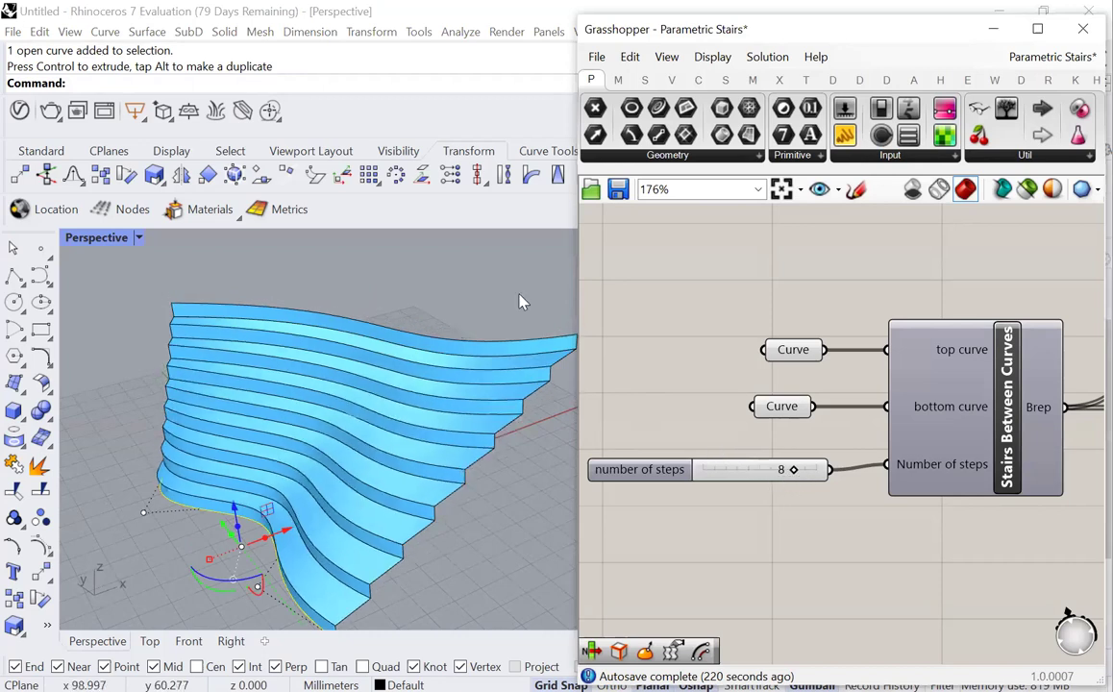
click(451, 323)
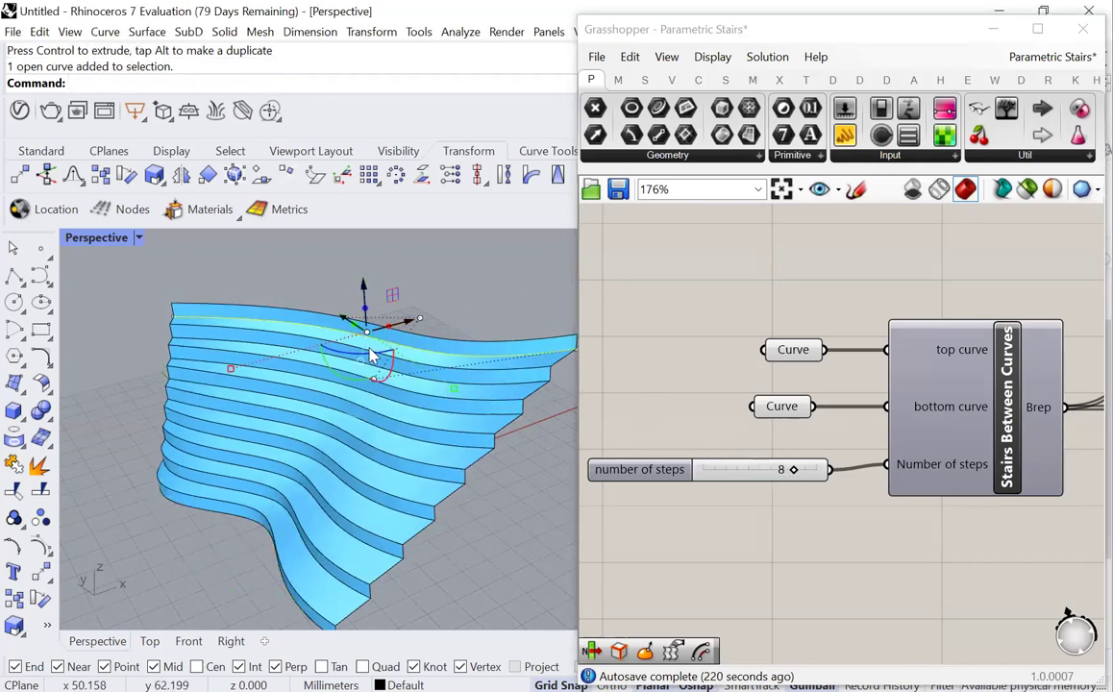
drag(453, 390, 411, 240)
key(Escape)
scroll(380, 390, down, 2)
right_drag(409, 385, 404, 423)
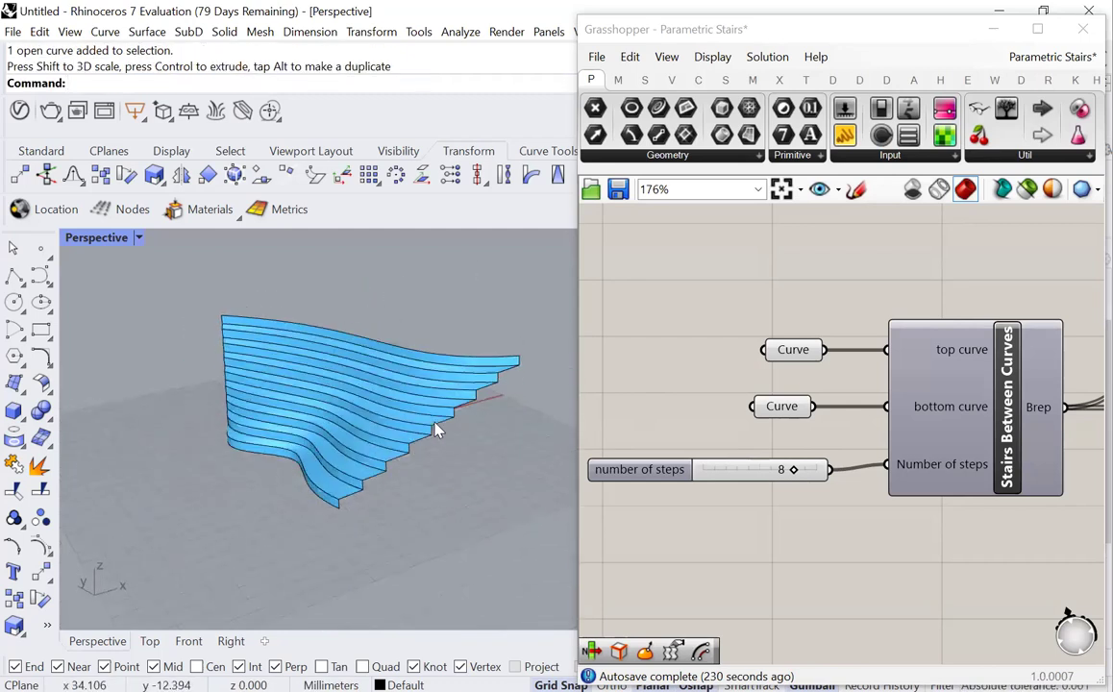
Step: Disable all components of the existing stairs definition on the Grasshopper canvas
click(706, 387)
scroll(679, 356, down, 6)
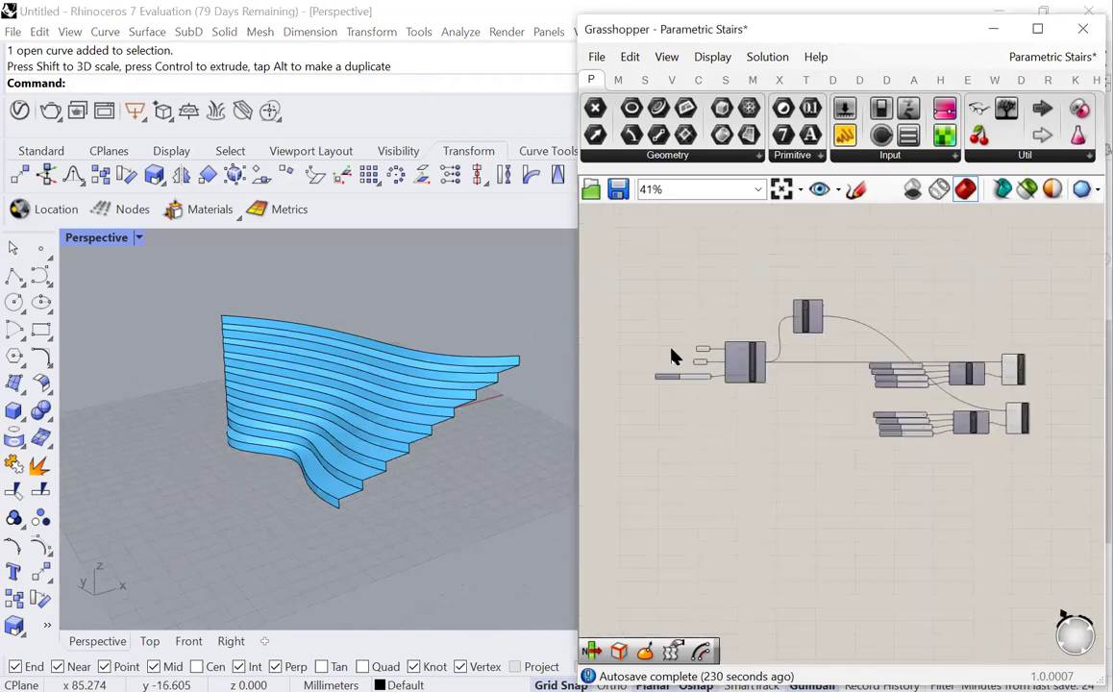
drag(1008, 312, 666, 471)
right_click(666, 471)
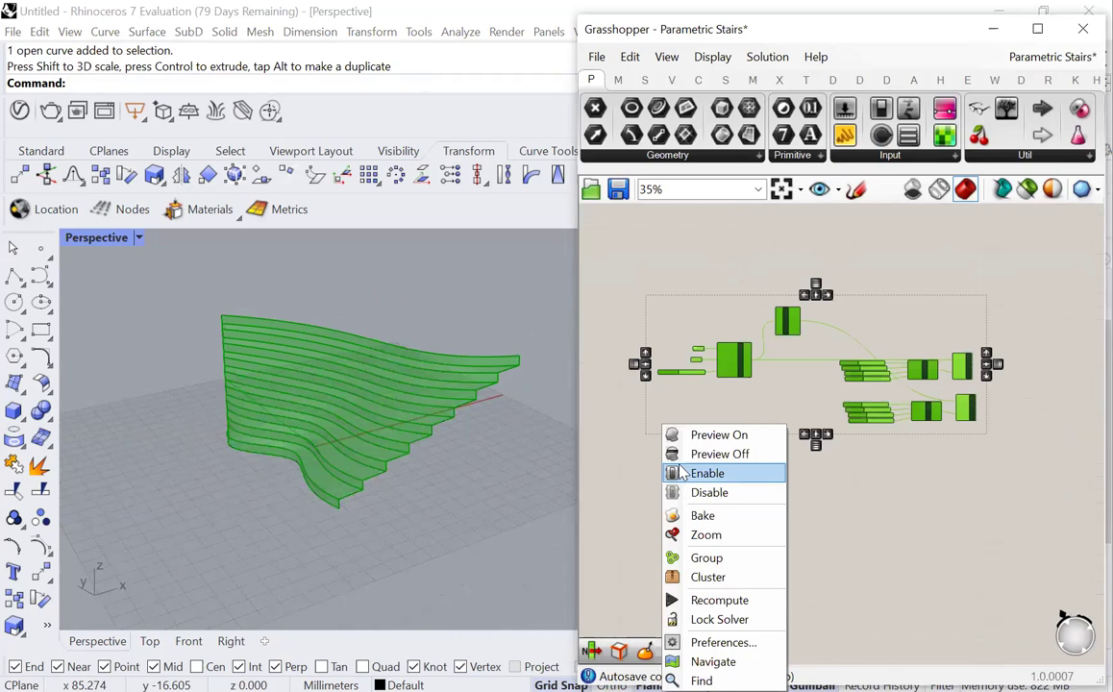
click(707, 494)
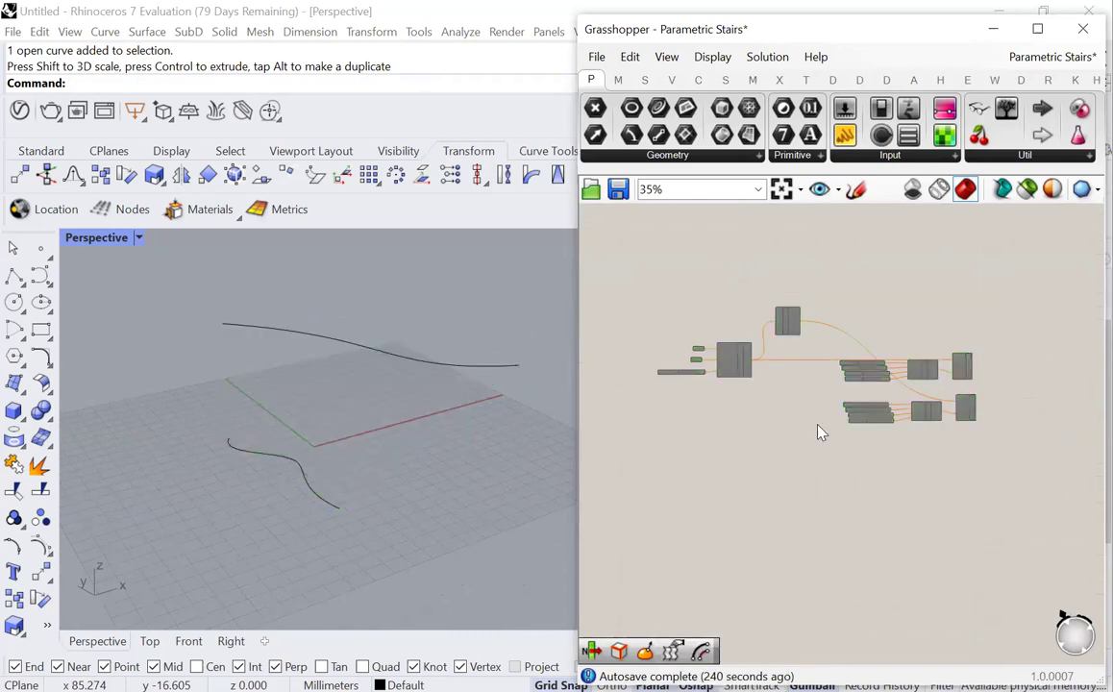
scroll(858, 410, down, 3)
scroll(716, 462, up, 2)
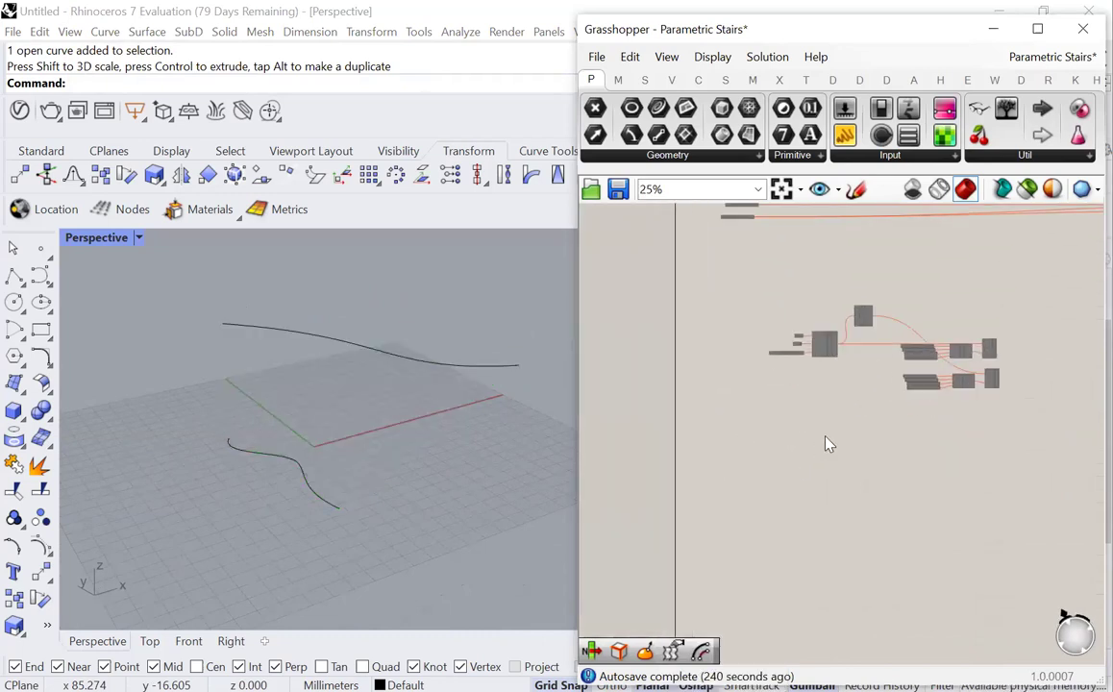
click(357, 341)
drag(319, 408, 250, 519)
scroll(672, 485, up, 3)
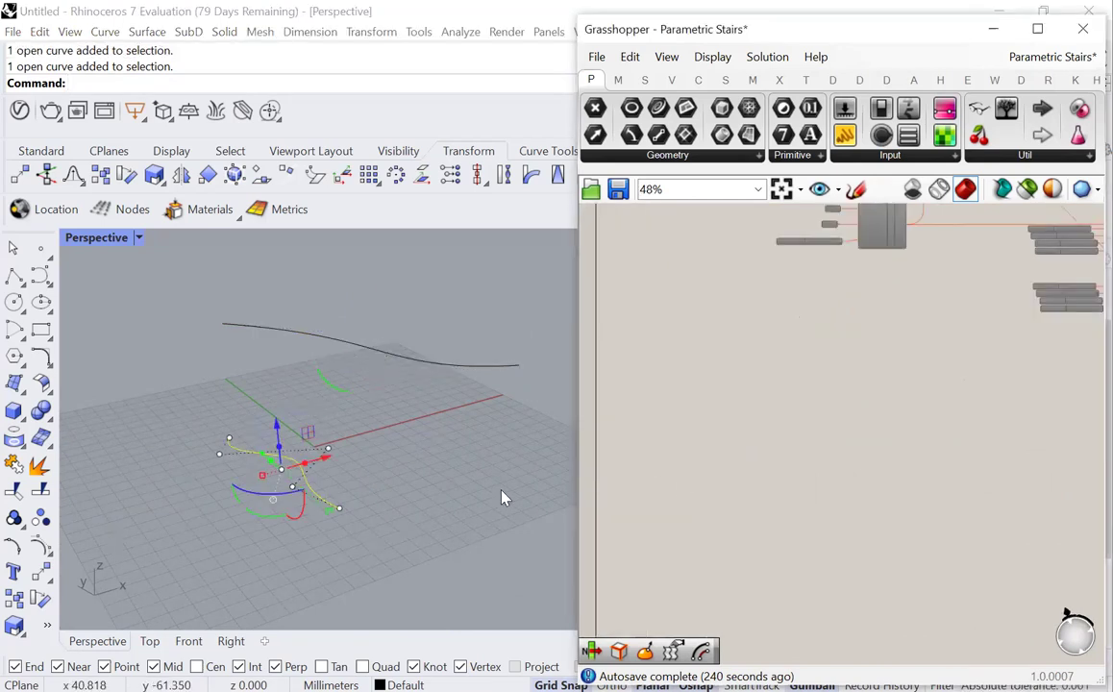
click(447, 488)
Step: Add a Curve parameter on an empty canvas area and reference the upper curve from the viewport in it
scroll(747, 448, up, 1)
scroll(759, 452, down, 2)
scroll(745, 447, up, 3)
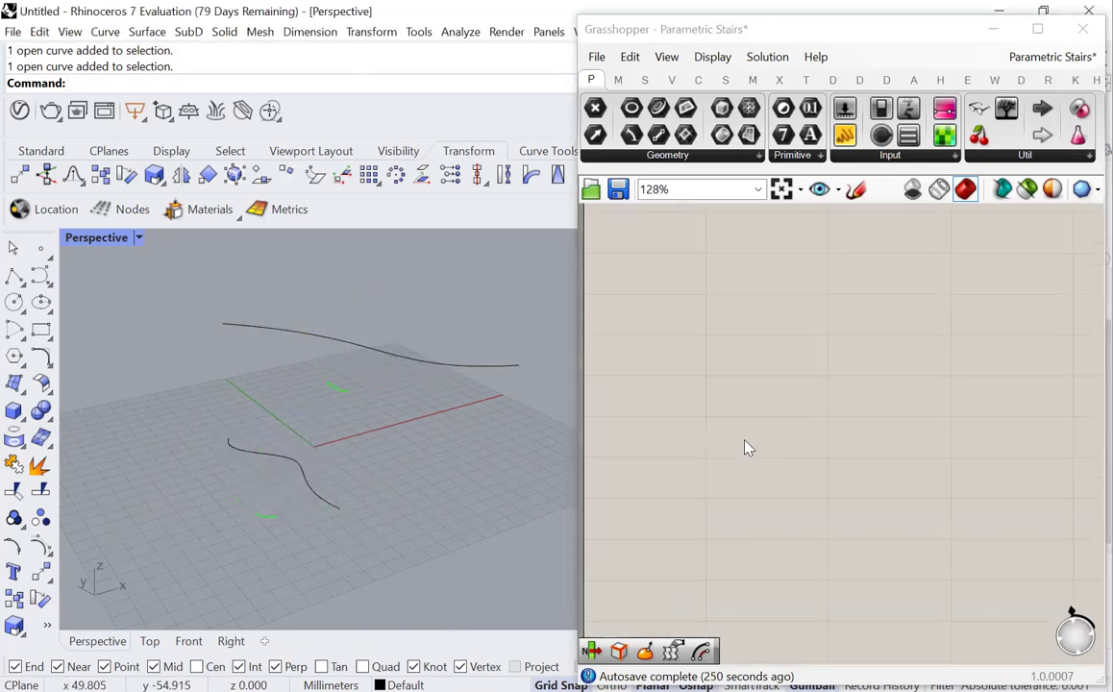
double_click(748, 441)
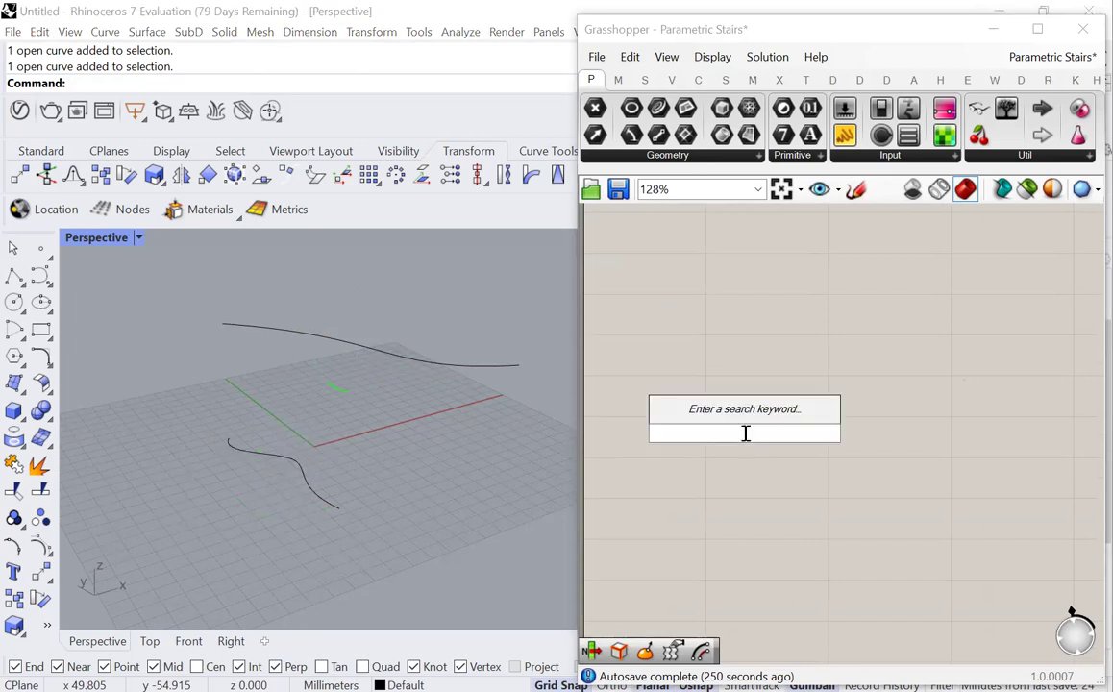
text(curve)
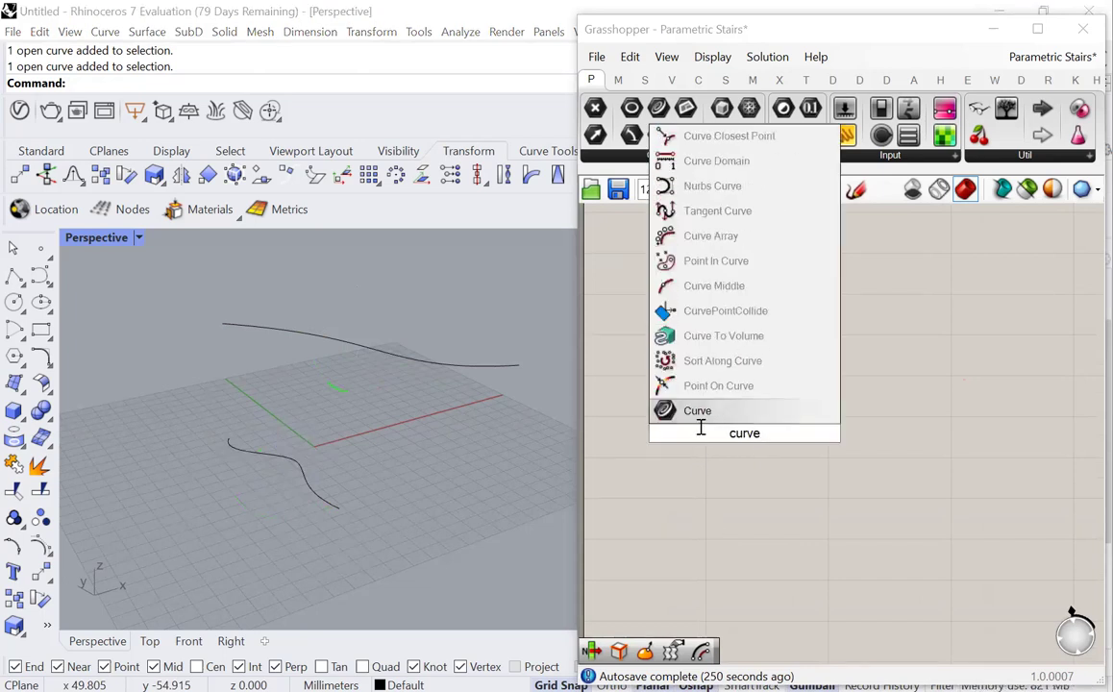
key(Return)
right_click(733, 435)
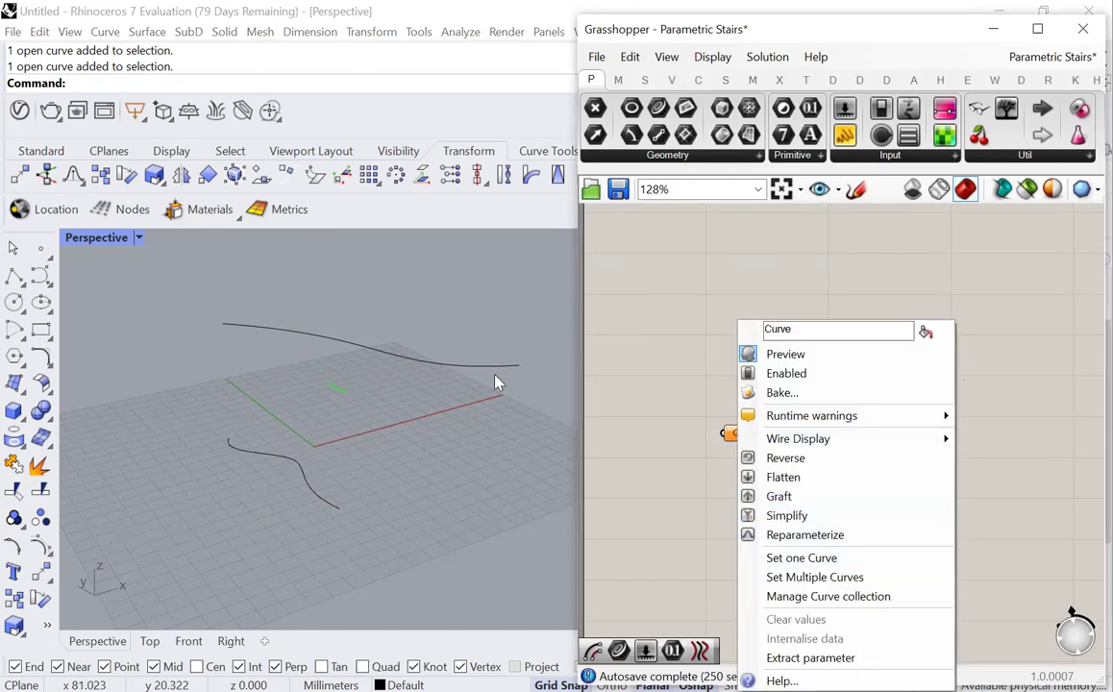
click(801, 558)
click(476, 361)
Step: Duplicate the Curve parameter below the original and rename the two parameters Top Curve and Bottom Curve
mouse_move(750, 441)
drag(750, 440, 756, 448)
right_click(746, 438)
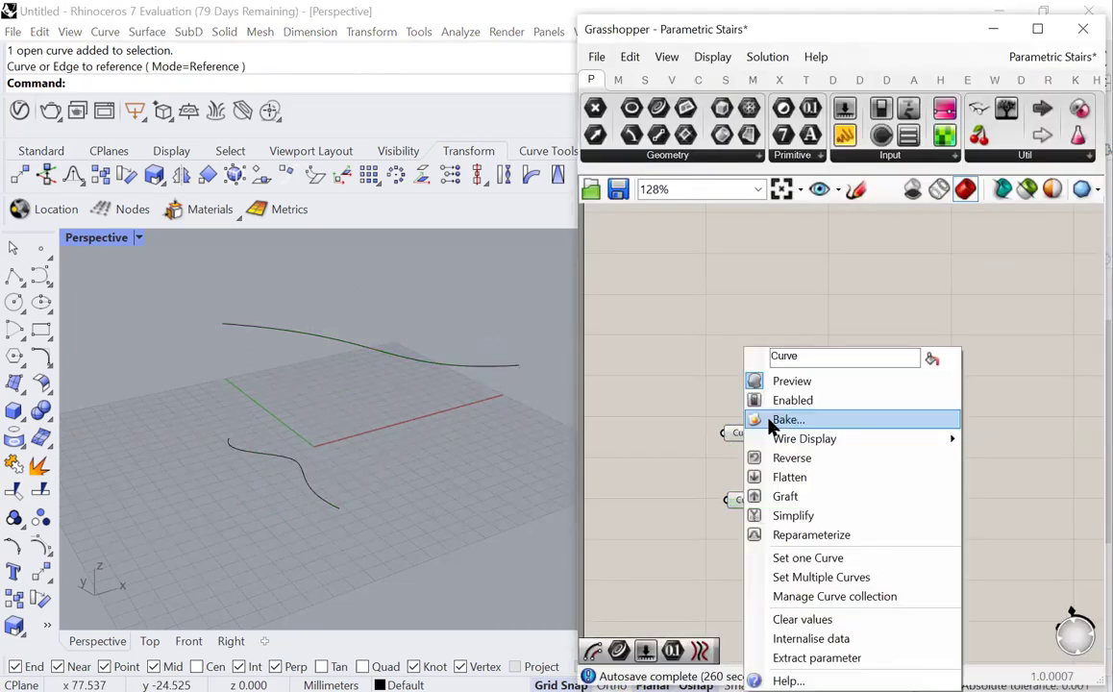
text(Top Curve)
key(Return)
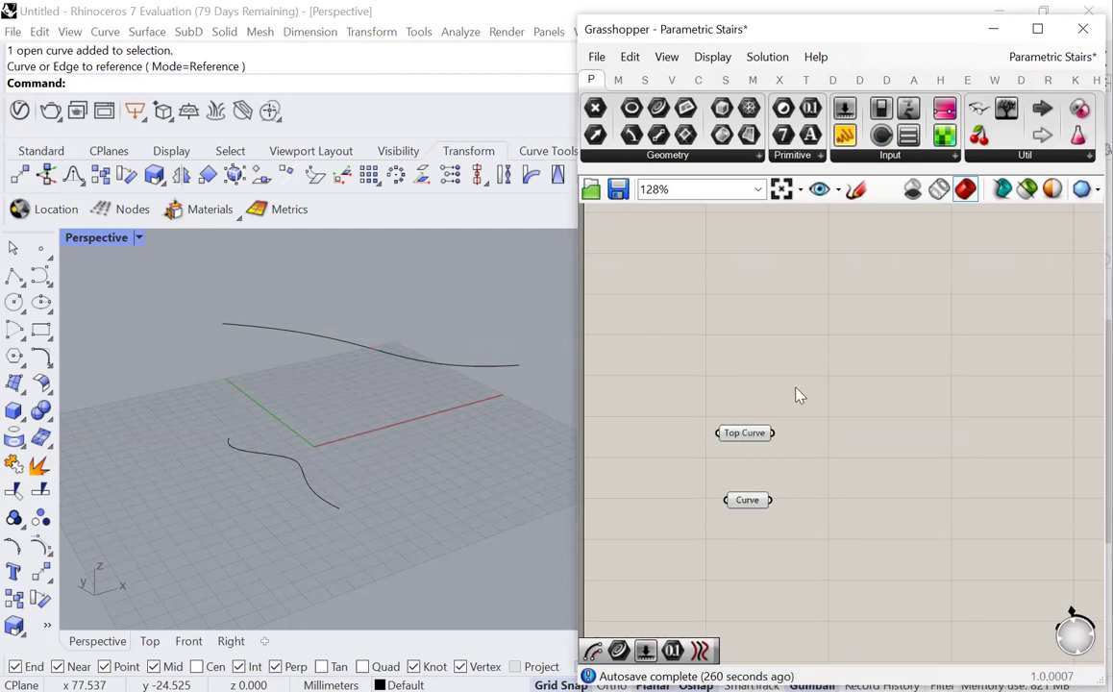
right_click(749, 500)
text(Bottom Curve)
key(Return)
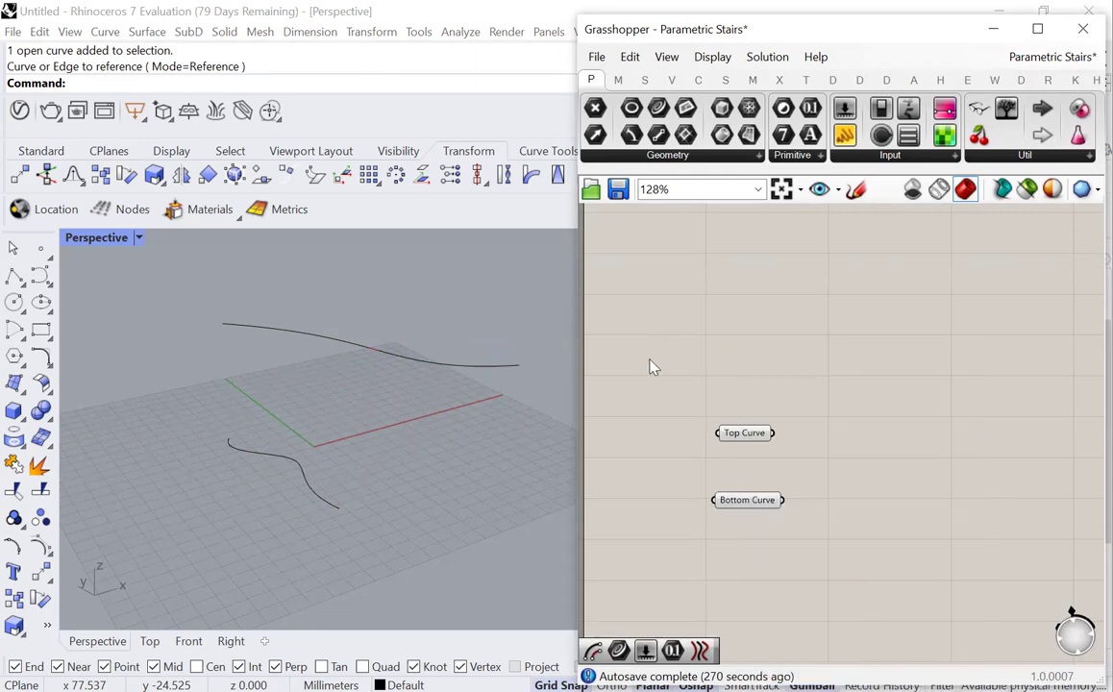
Step: Reference the lower curve from the viewport in the Bottom Curve parameter and check both parameters' highlighted curves
click(757, 507)
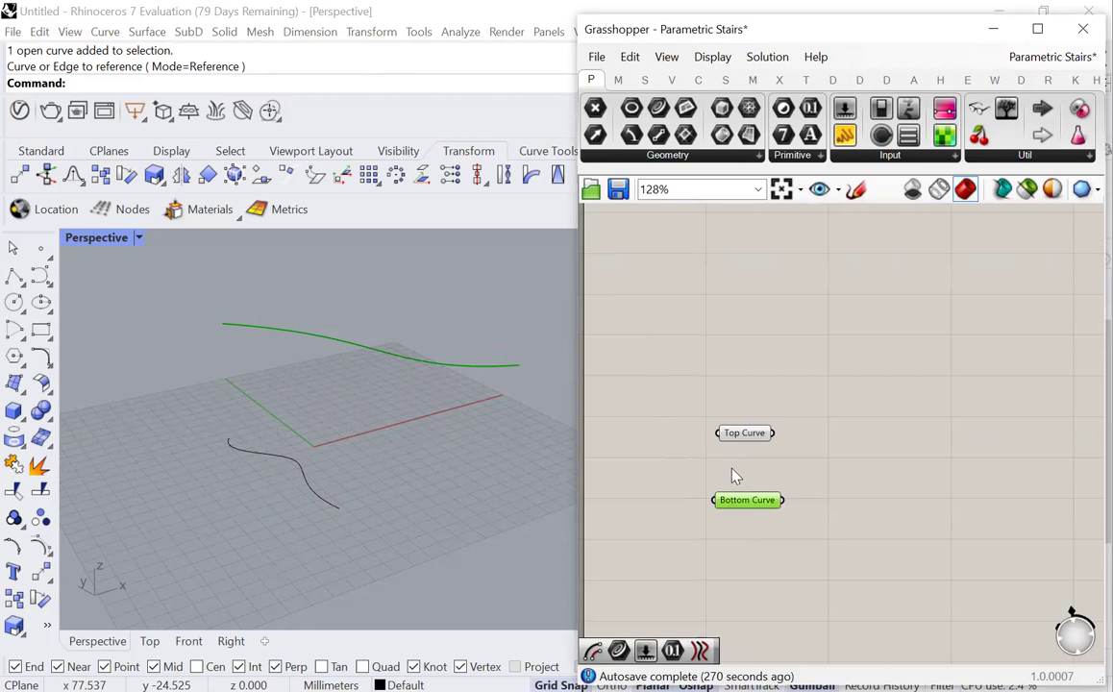
right_click(750, 504)
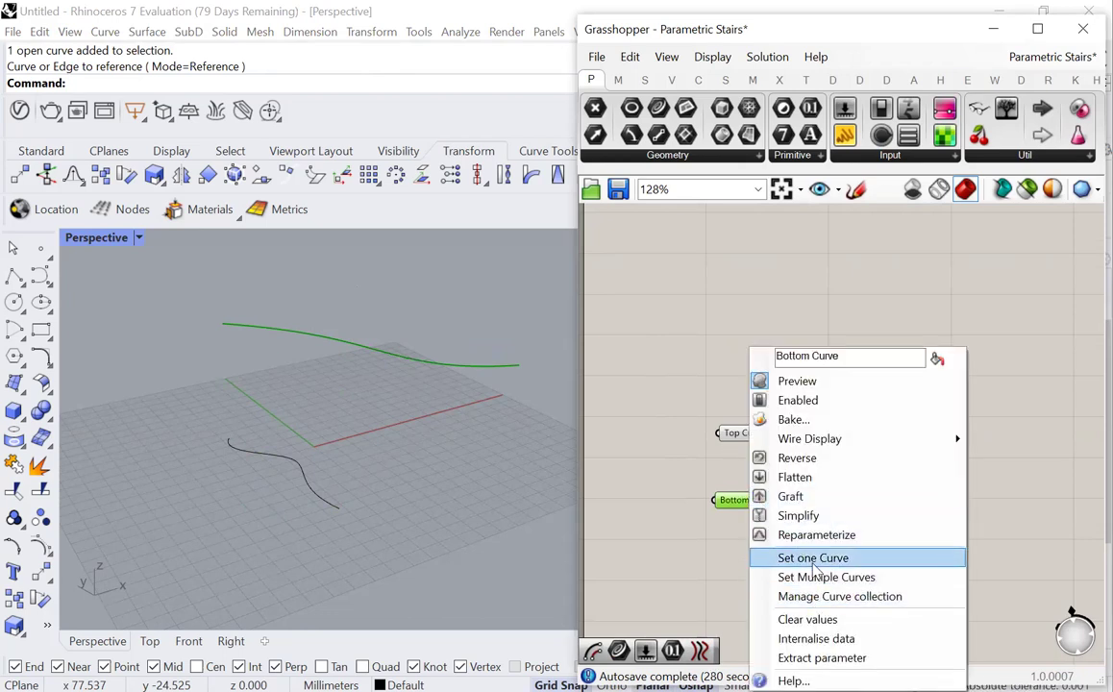
click(813, 557)
click(288, 464)
click(746, 434)
click(751, 500)
click(746, 434)
click(754, 502)
Step: Hide the two original curves in the Rhino viewport and clear the selection
drag(452, 273, 278, 510)
text(hide)
key(Return)
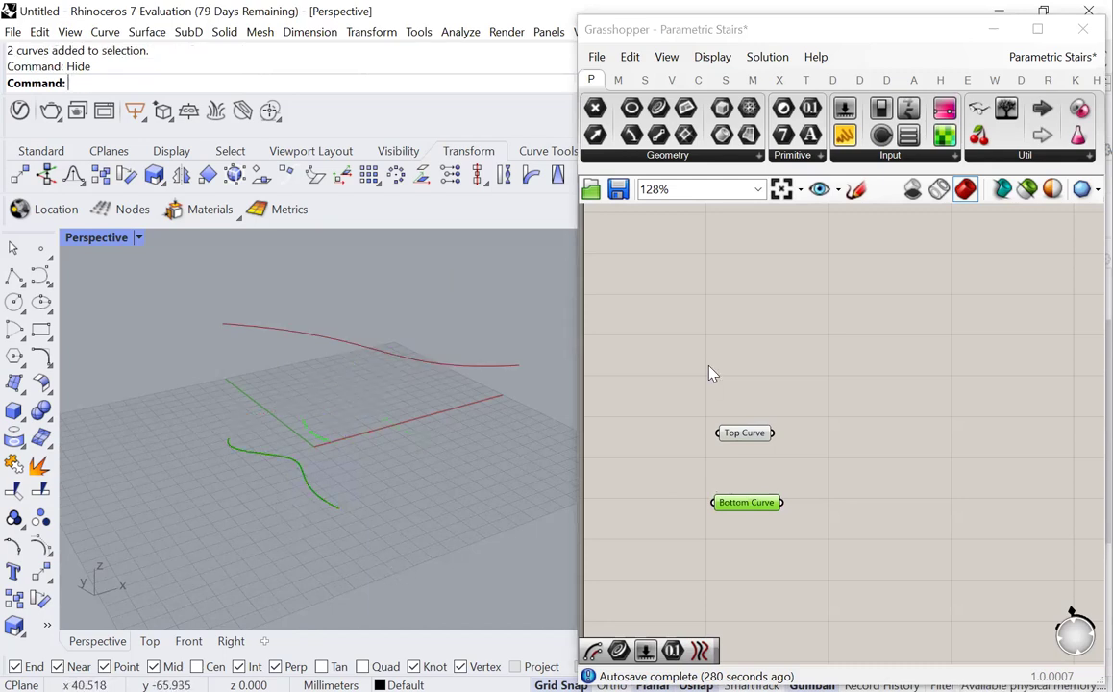
click(613, 445)
Step: Add a Tween Curve component and connect Top Curve to Curve A and Bottom Curve to Curve B
scroll(613, 445, down, 1)
right_drag(306, 422, 319, 447)
scroll(303, 439, up, 2)
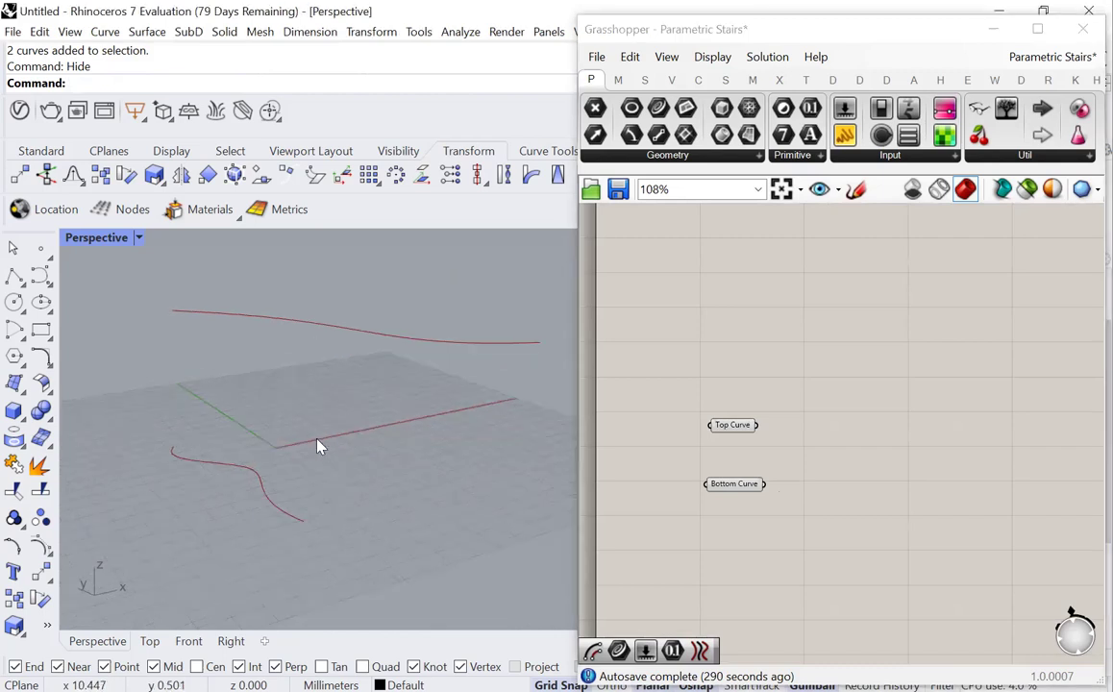
scroll(394, 410, up, 1)
right_drag(213, 447, 259, 426)
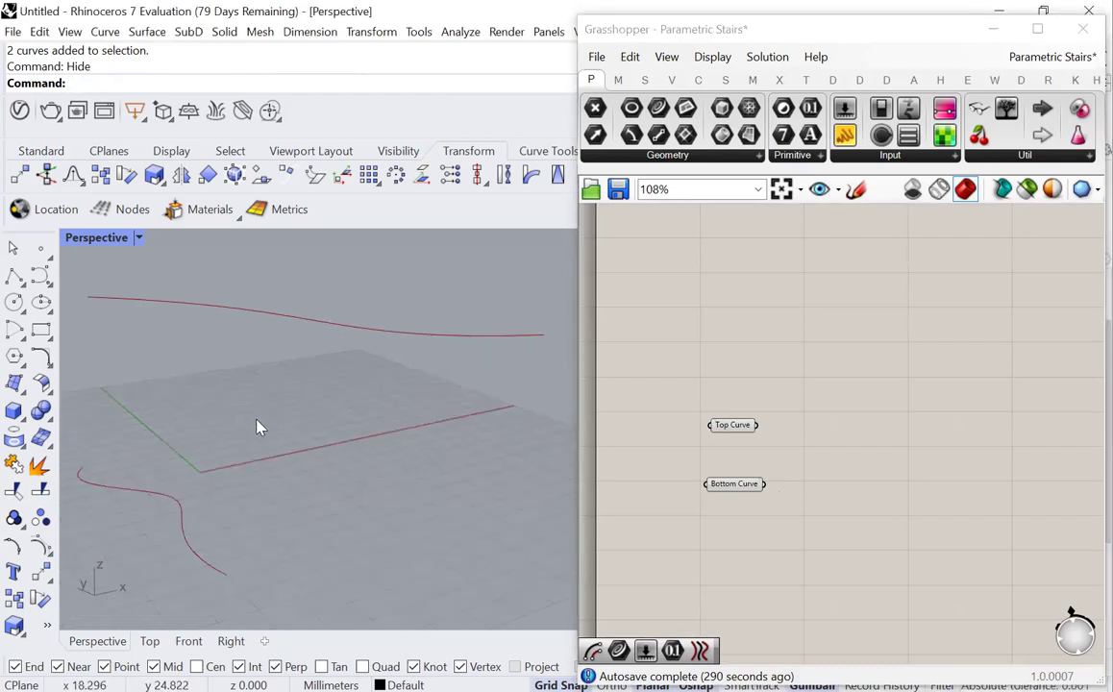
click(846, 472)
scroll(842, 456, up, 3)
double_click(848, 411)
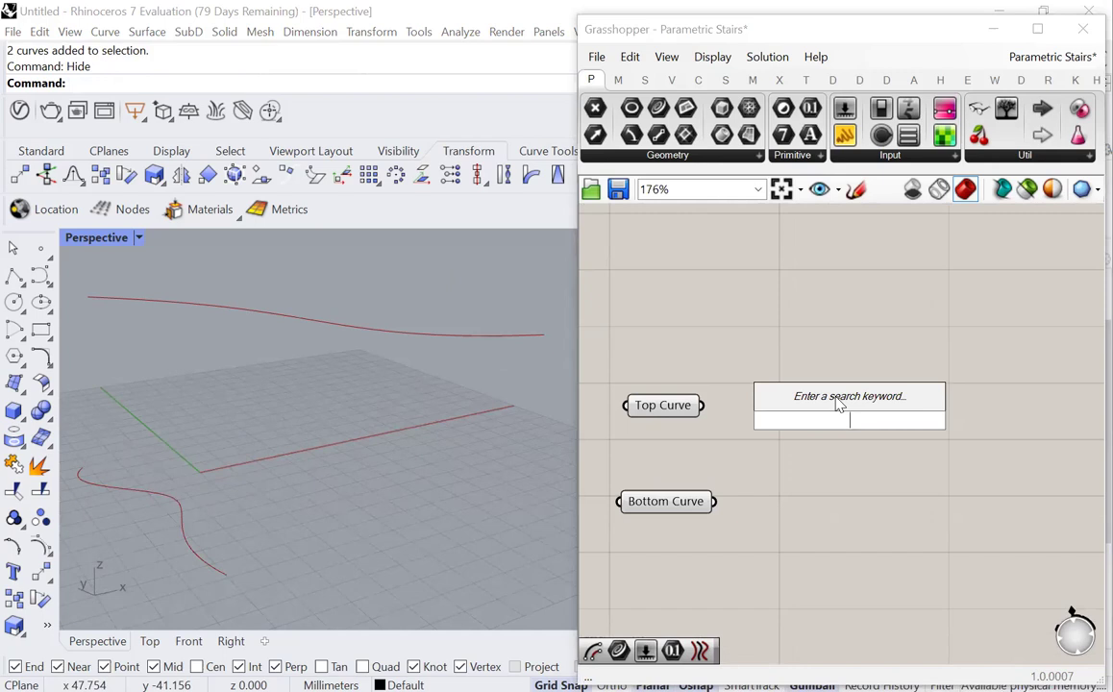
text(tween)
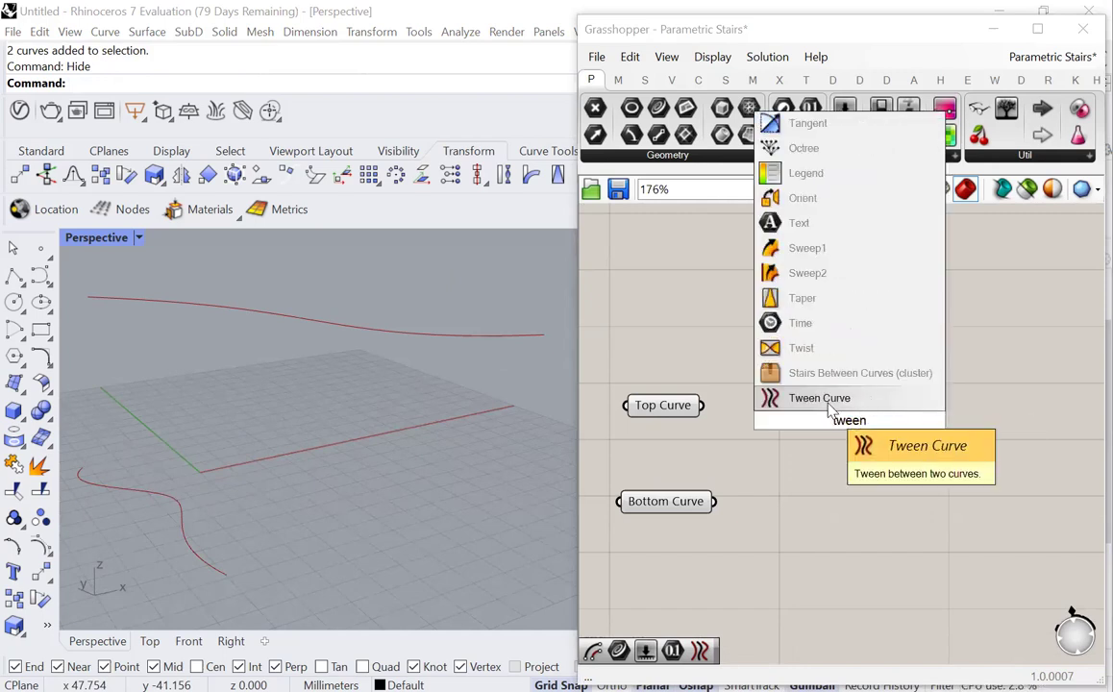
key(Return)
drag(704, 405, 779, 385)
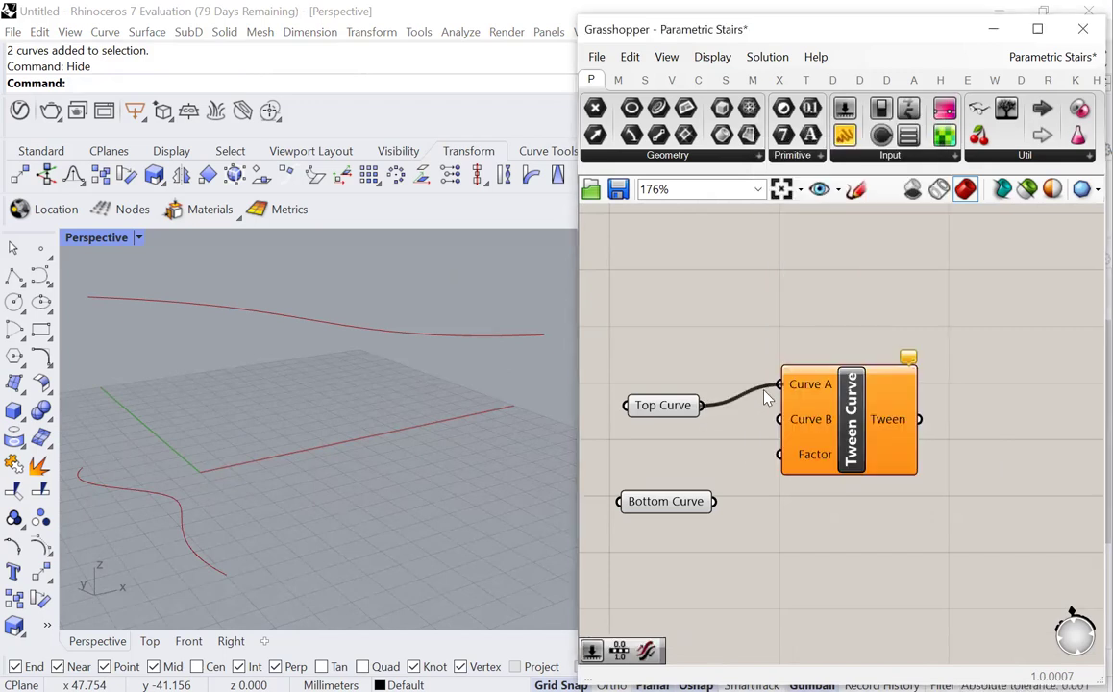
drag(715, 502, 780, 421)
drag(835, 455, 870, 499)
click(807, 380)
Step: Add a number slider ranging from 0.00 to 1, connect it to the Tween Curve's Factor and set it to 0.02
scroll(1031, 441, down, 2)
scroll(826, 524, up, 4)
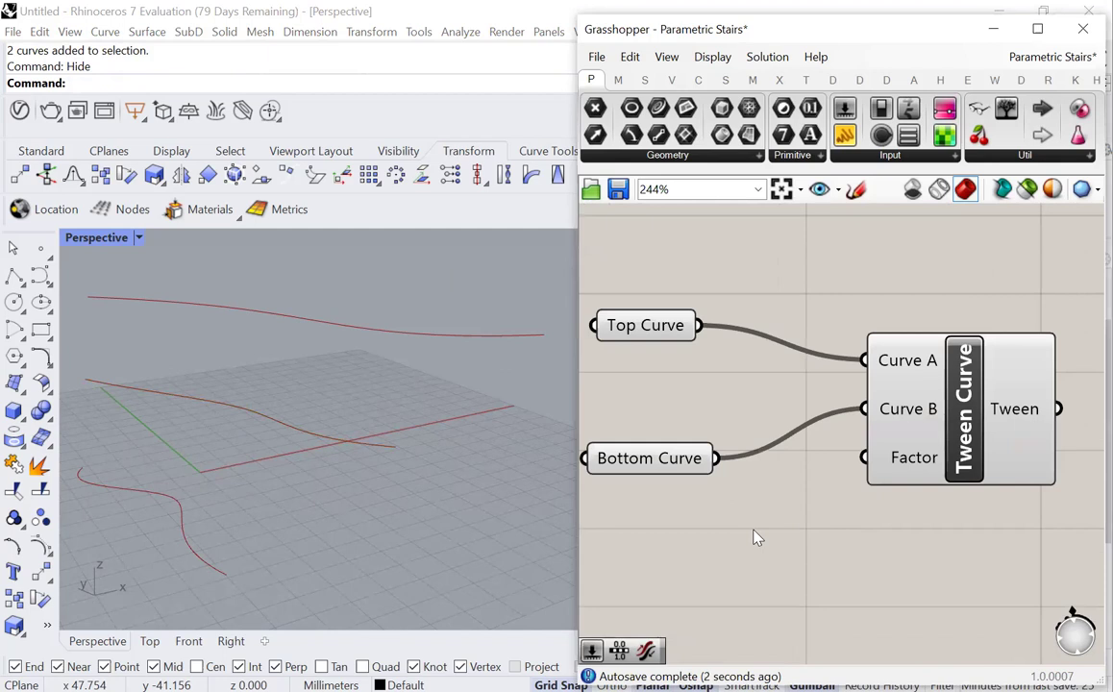
double_click(755, 535)
text(0.00..1)
key(Return)
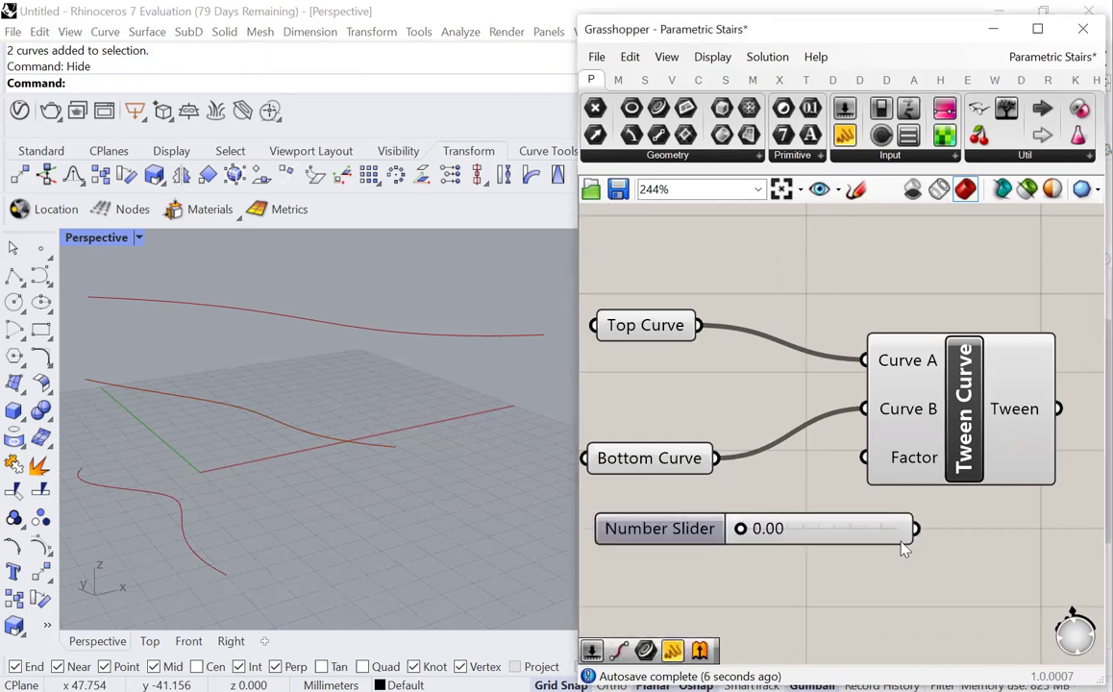
drag(915, 528, 863, 459)
mouse_move(747, 532)
mouse_down()
mouse_move(900, 535)
mouse_move(752, 522)
mouse_up()
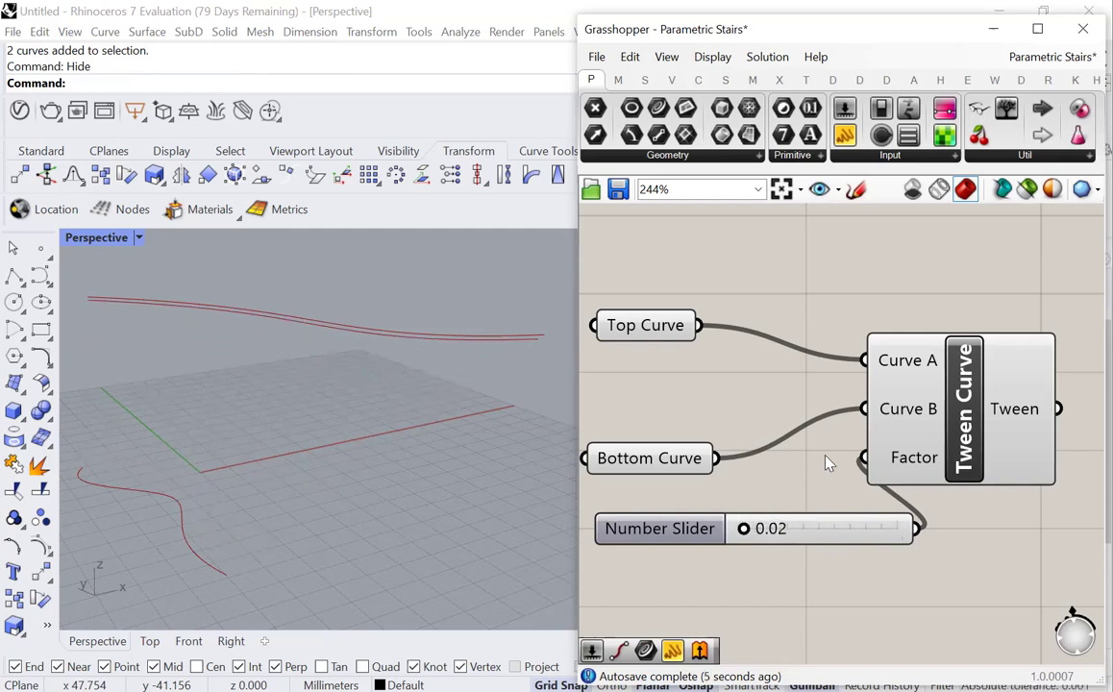
Step: Show the hidden curves again in the Rhino viewport
text(Show)
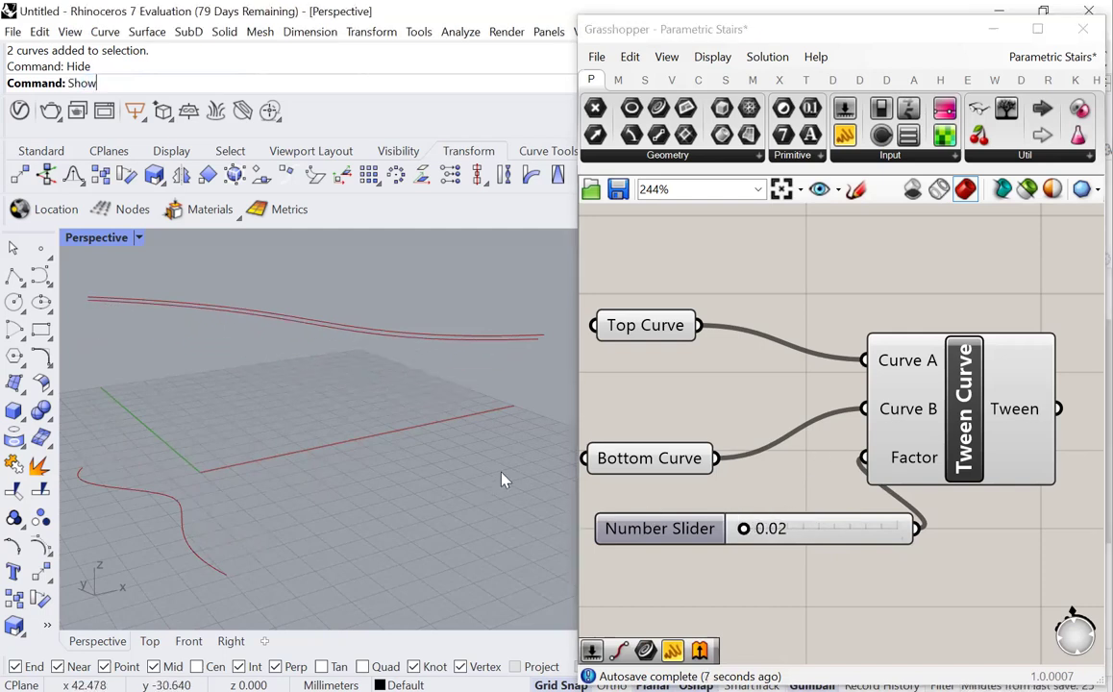
key(Return)
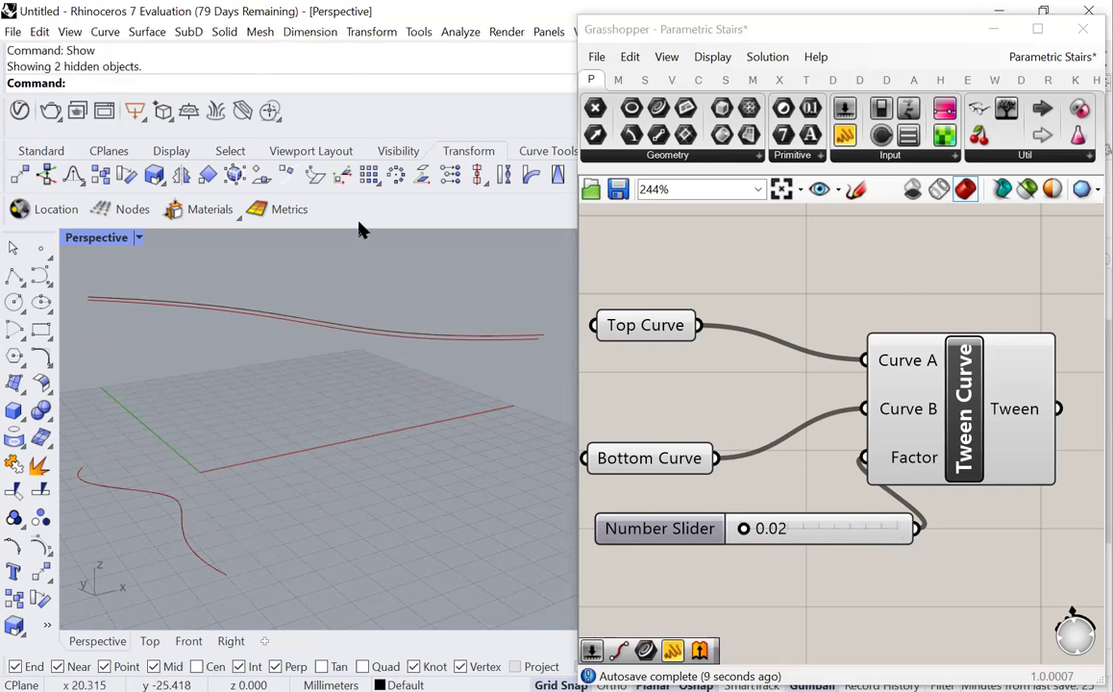
Step: Flip the direction of the top curve in Rhino
click(313, 329)
text(Flip)
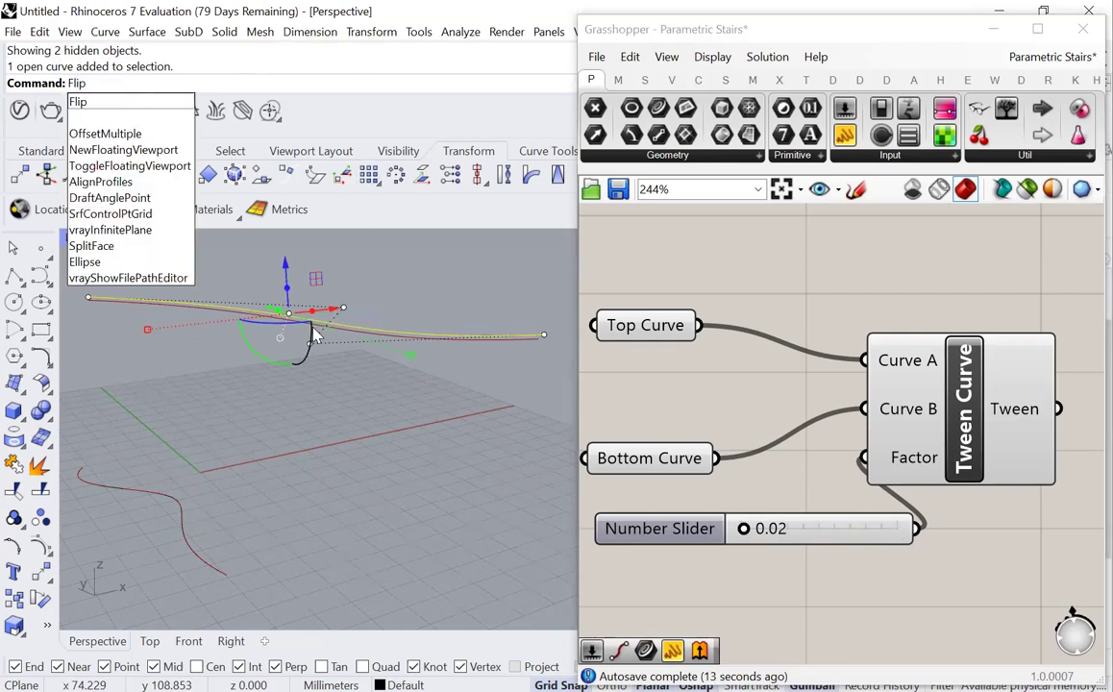
key(Return)
Step: Shift the Tween Curve component slightly and set its factor slider to 0.47
click(961, 397)
drag(961, 397, 972, 397)
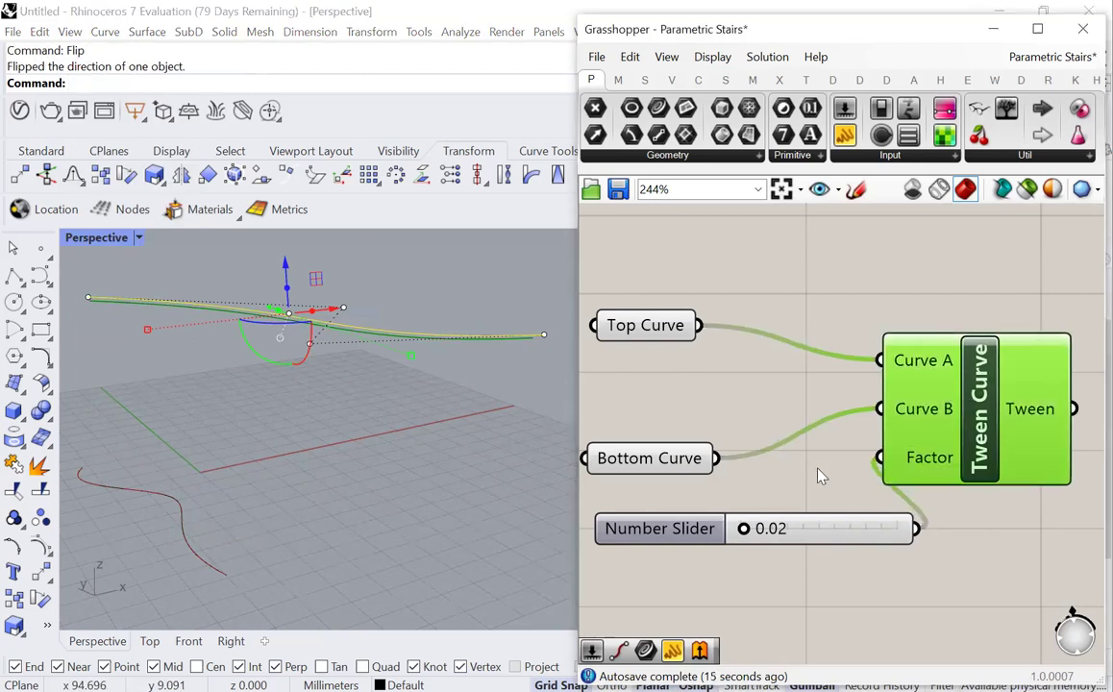
click(739, 424)
drag(742, 529, 823, 577)
Step: Reverse the top curve back to its original direction with Flip and deselect it
drag(465, 304, 379, 366)
text(fliop)
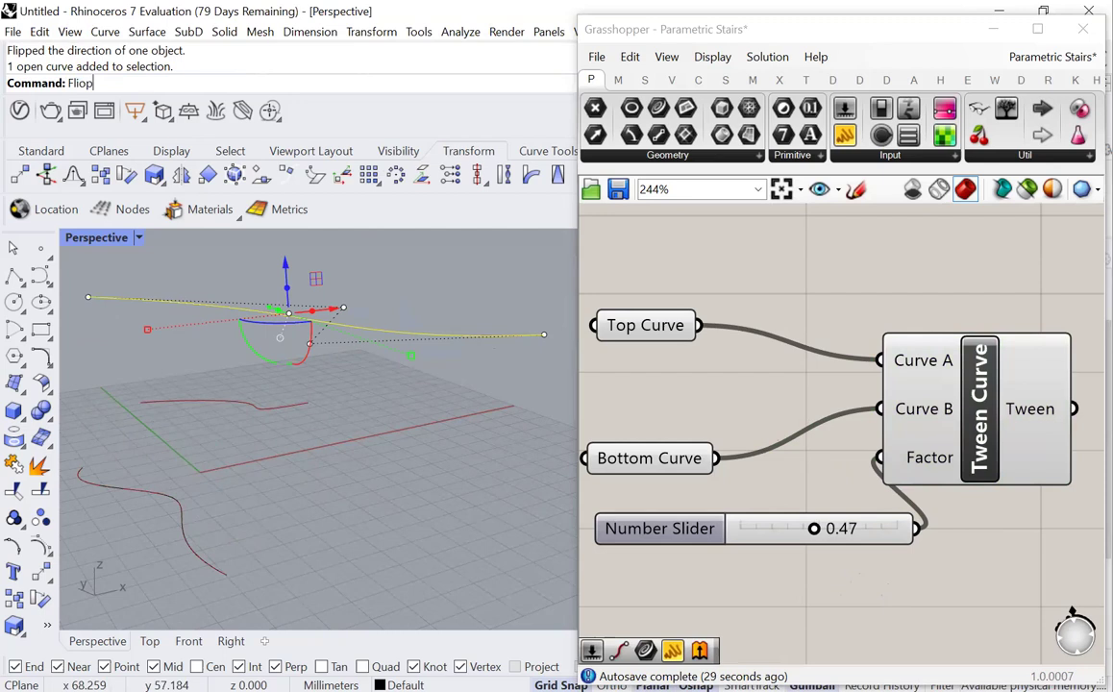
key(BackSpace)
key(BackSpace)
text(p)
key(Return)
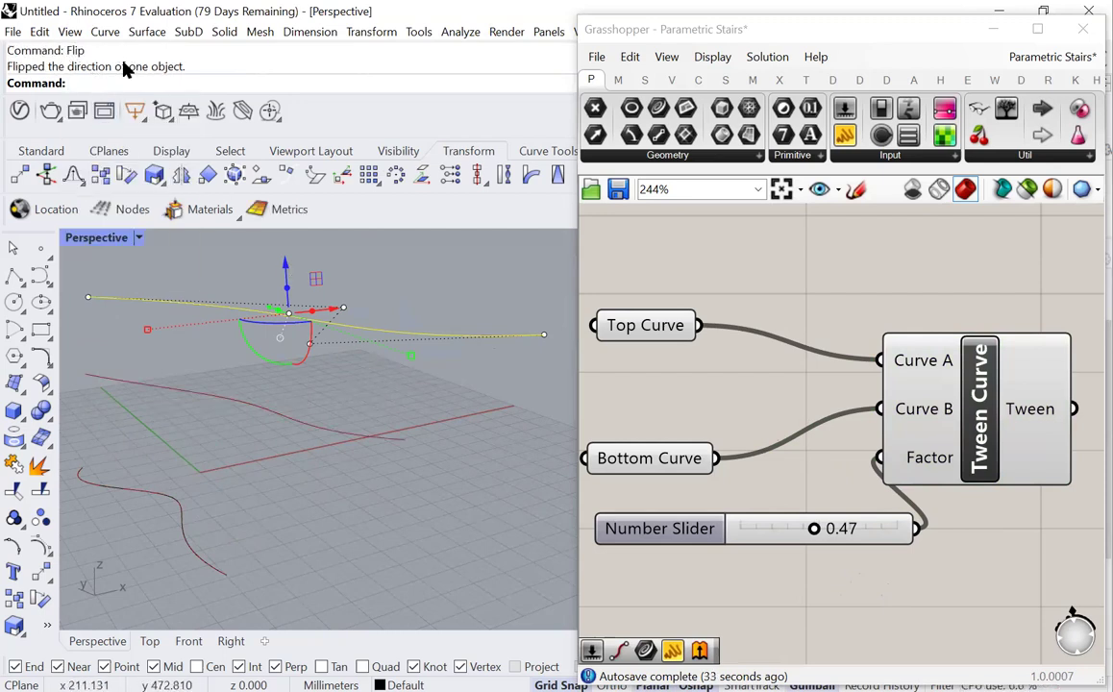
click(452, 395)
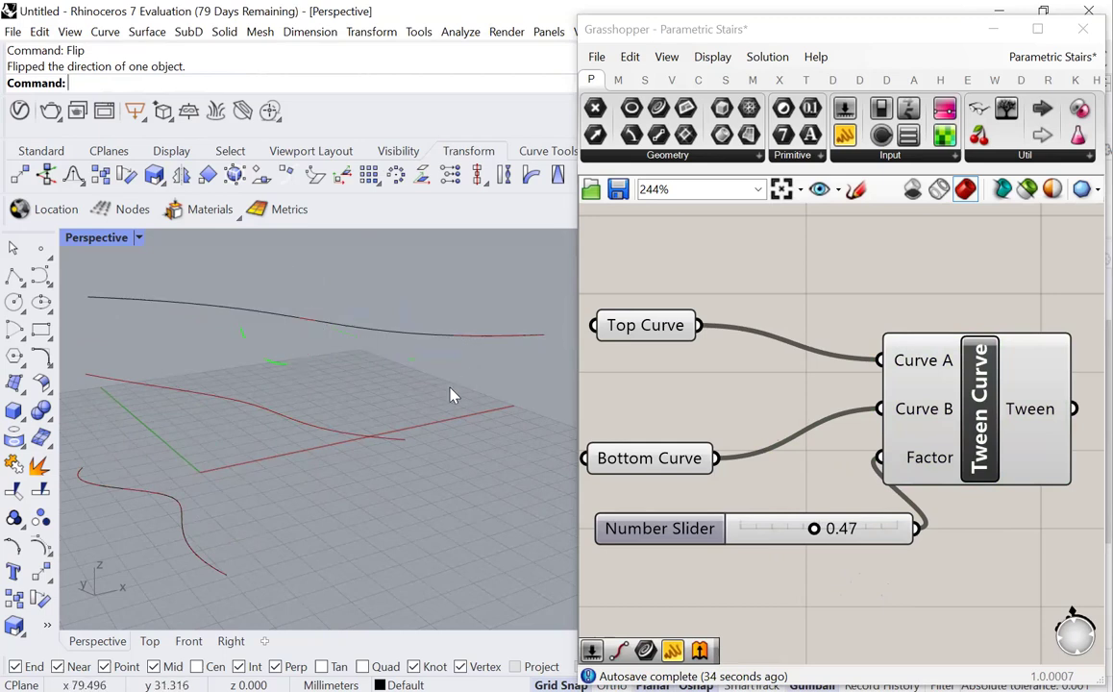
Step: Look up the Flip Curve component and move Top Curve and Bottom Curve in line with the Tween Curve inputs
double_click(714, 286)
text(flip)
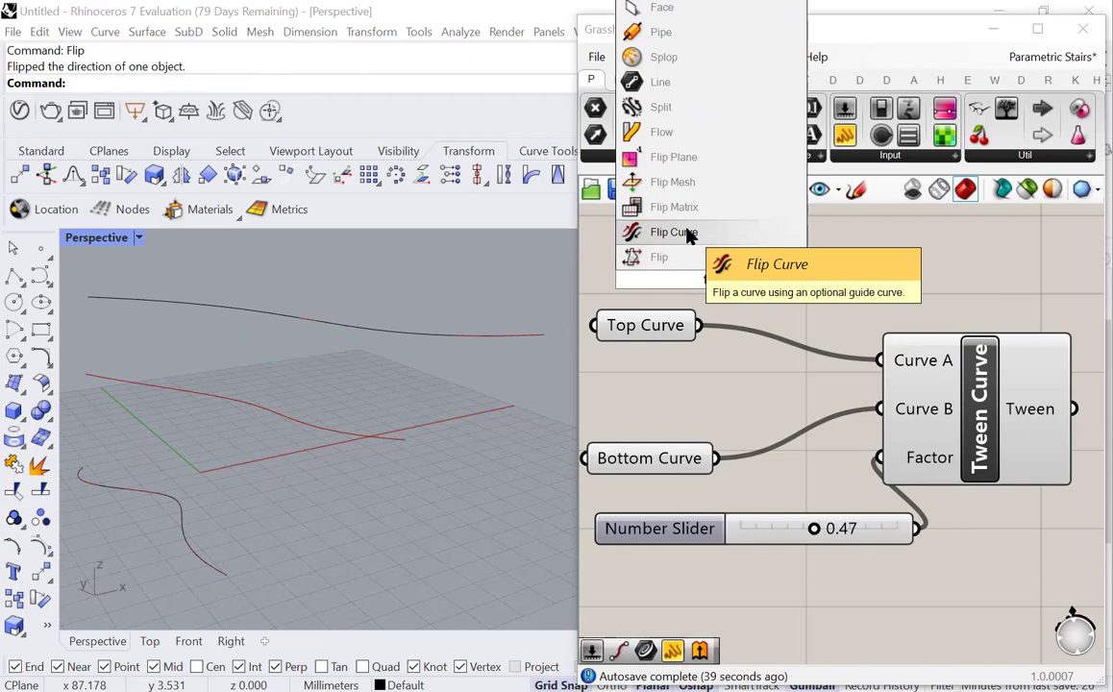
drag(653, 327, 667, 362)
drag(667, 461, 668, 412)
click(756, 479)
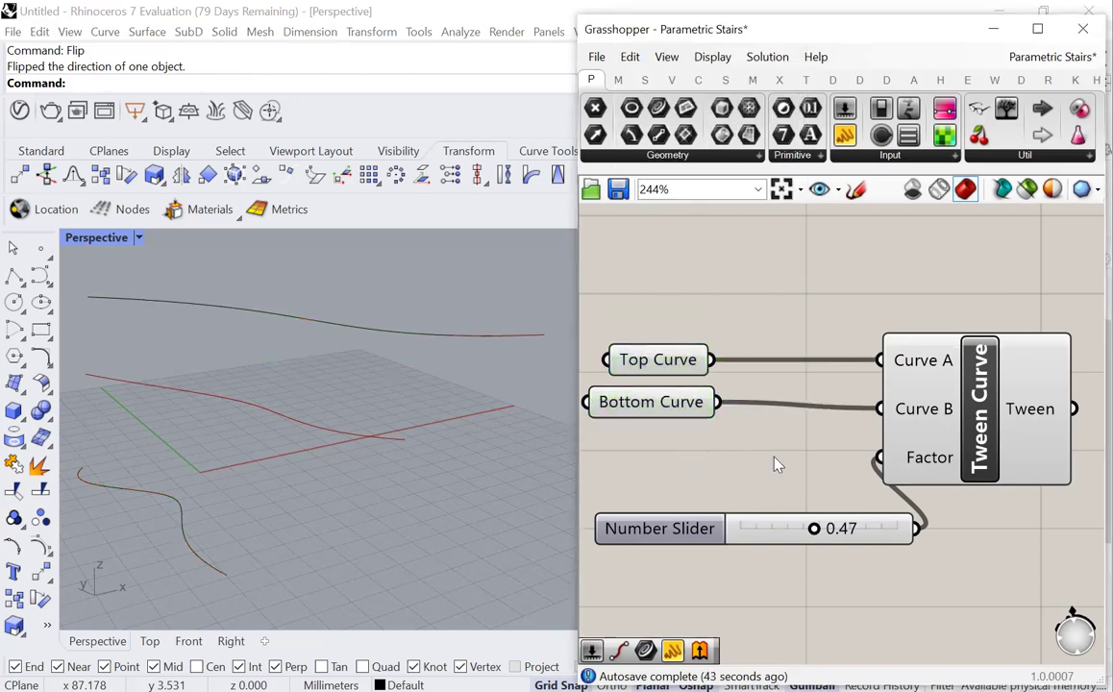
Step: Move the factor's Number Slider clear of the Tween Curve component and select the top curve in Rhino
scroll(907, 449, down, 3)
scroll(835, 459, up, 3)
click(835, 458)
drag(835, 459, 734, 463)
drag(394, 265, 226, 380)
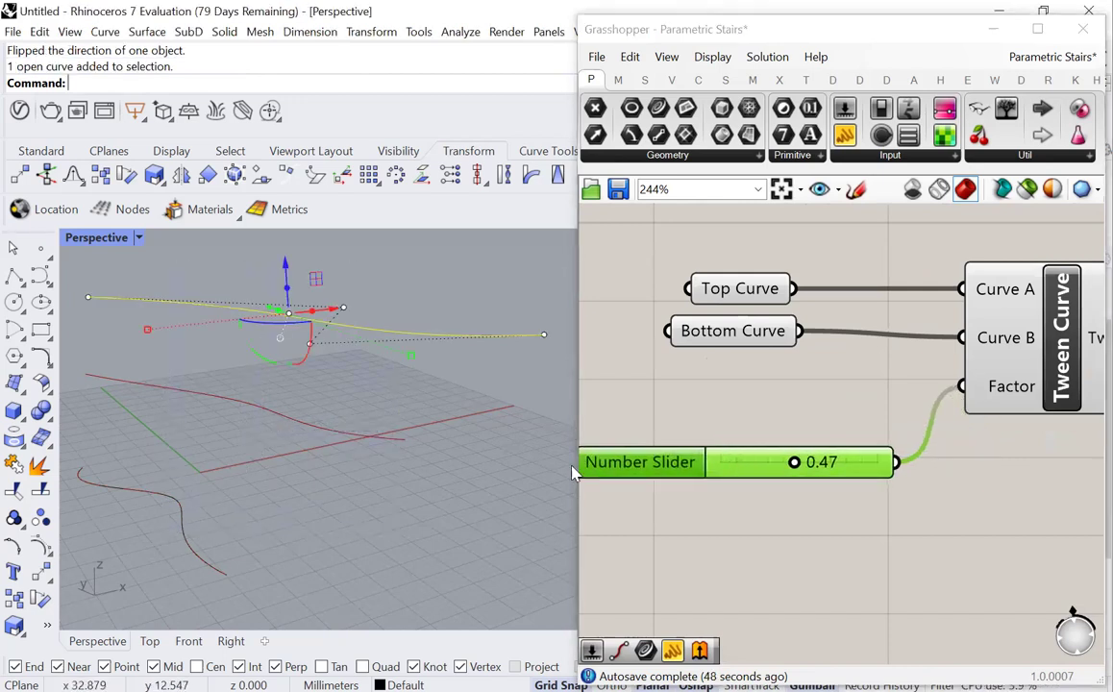
click(727, 546)
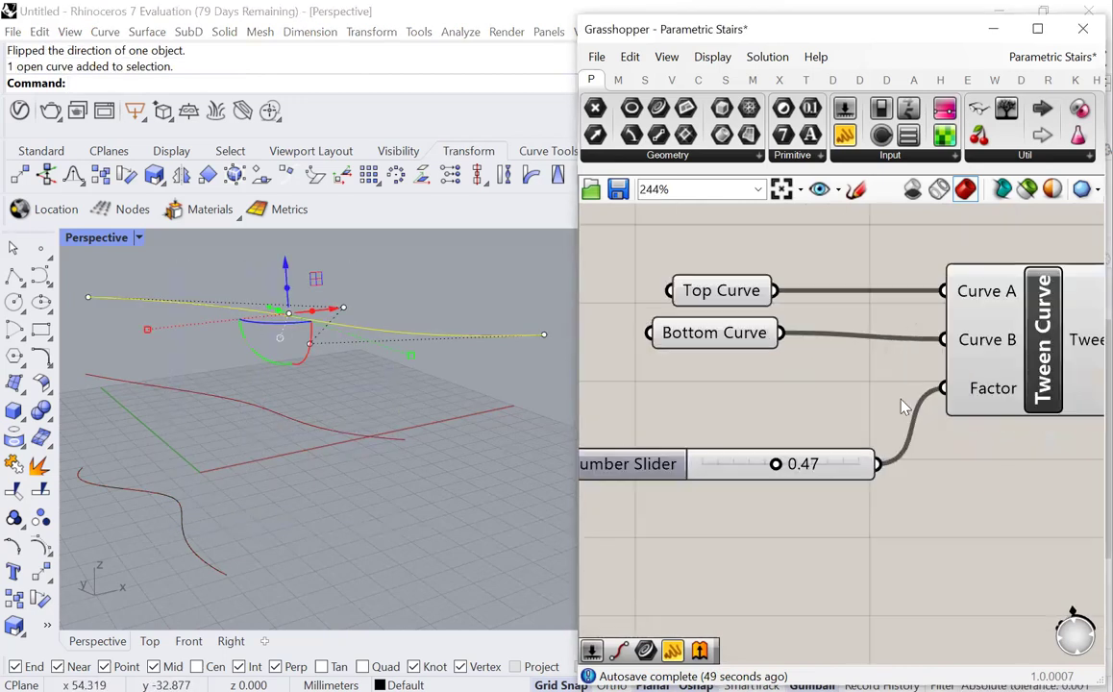
click(969, 384)
click(828, 410)
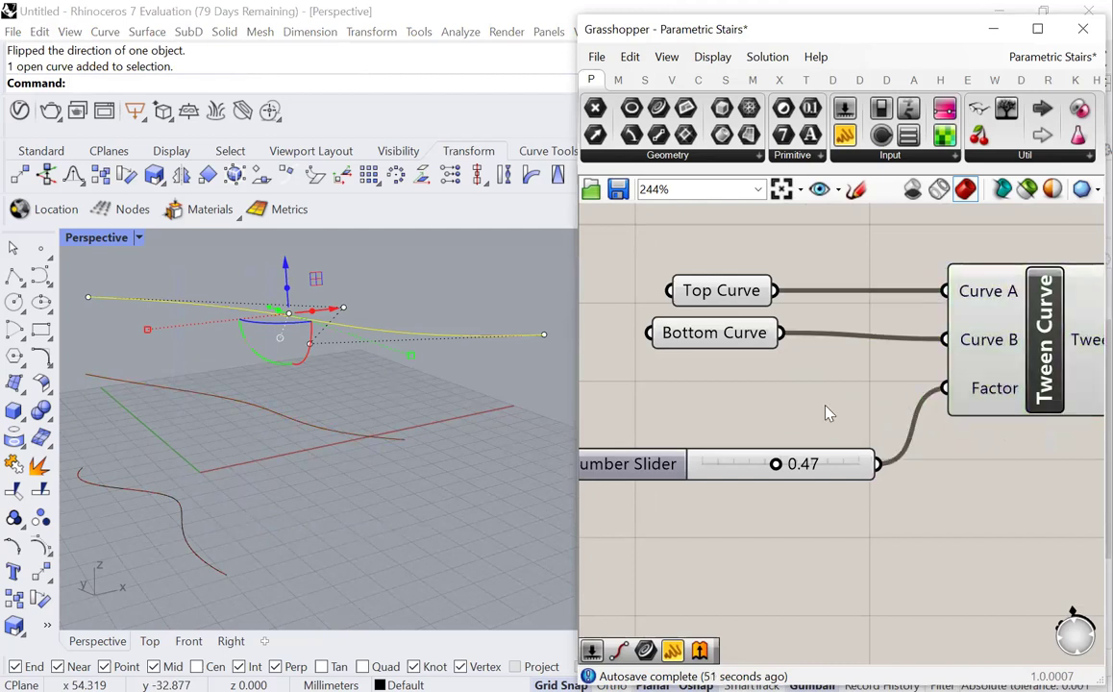
Step: Replace the factor slider with a Range component, wiring its Range output to the Tween Curve's Factor input
double_click(827, 411)
text(range)
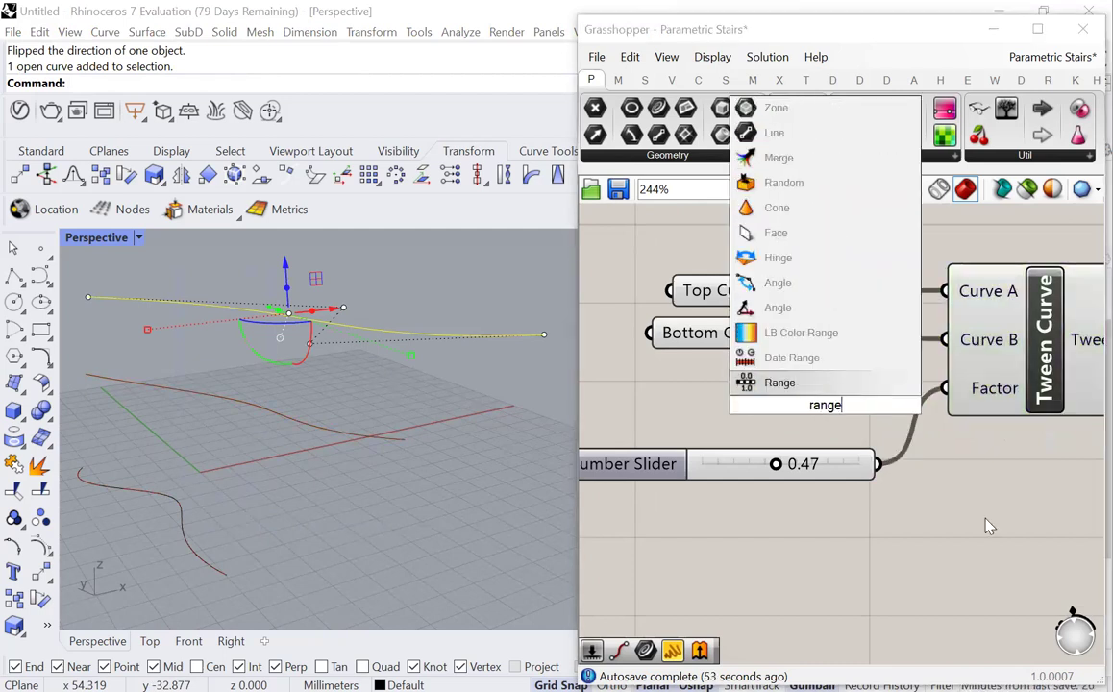
click(779, 382)
click(711, 464)
key(Delete)
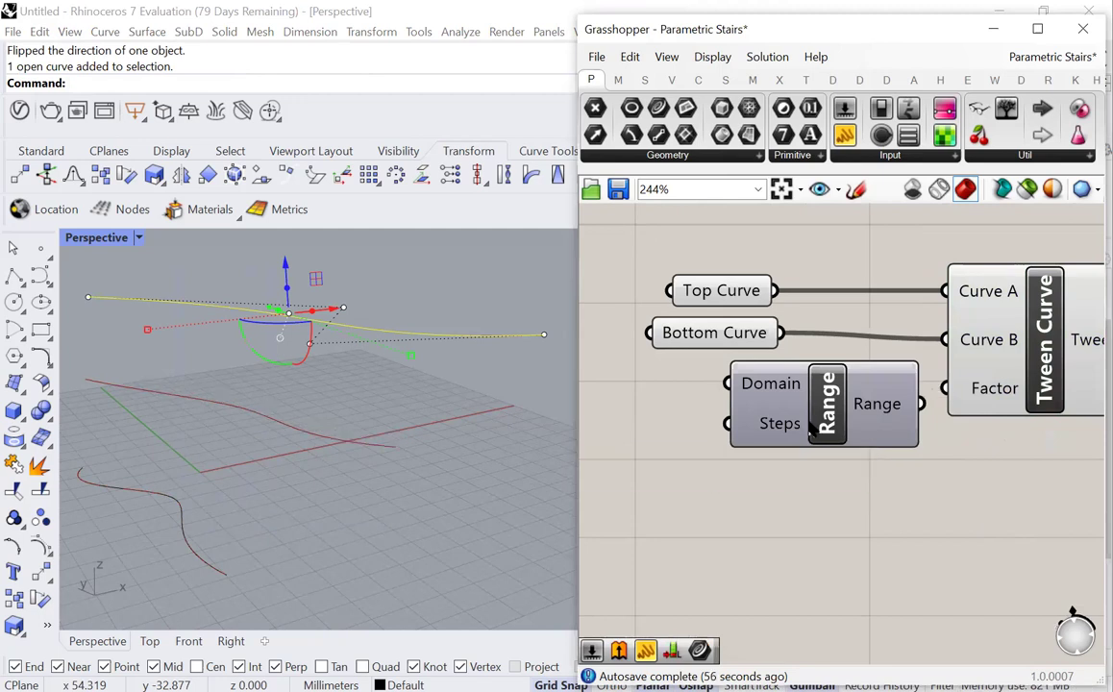
drag(807, 421, 696, 459)
click(813, 492)
drag(804, 439, 945, 387)
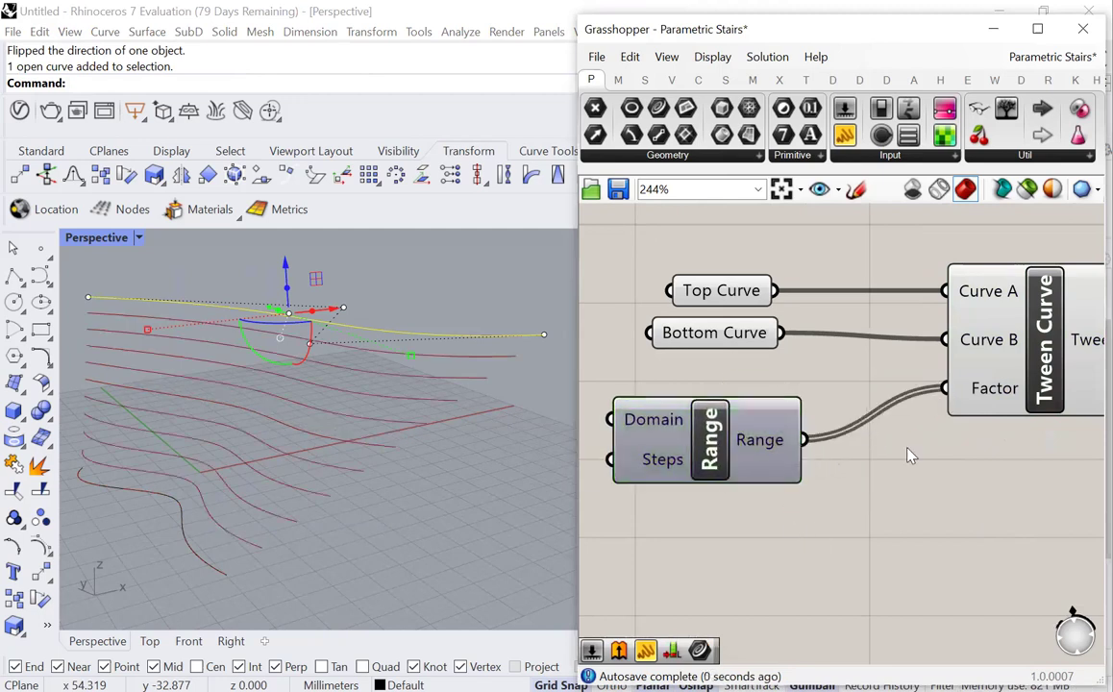
Step: Examine the Range component's Steps input and the list of numbers on its output
scroll(889, 507, down, 1)
scroll(888, 519, down, 1)
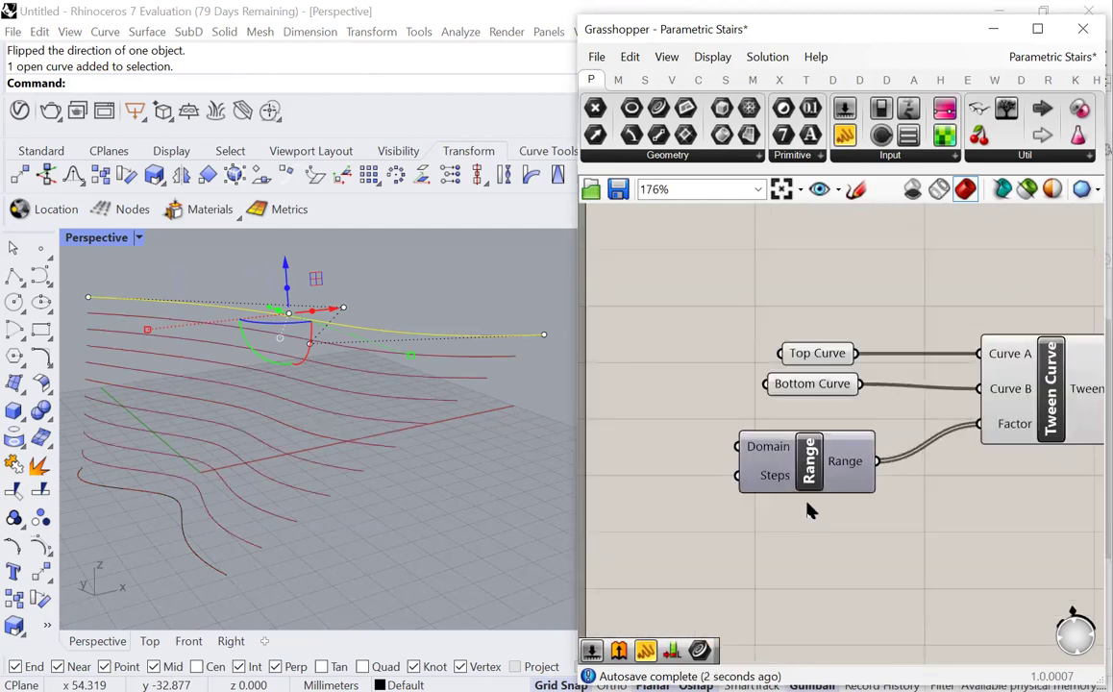
scroll(811, 481, up, 1)
scroll(852, 456, up, 1)
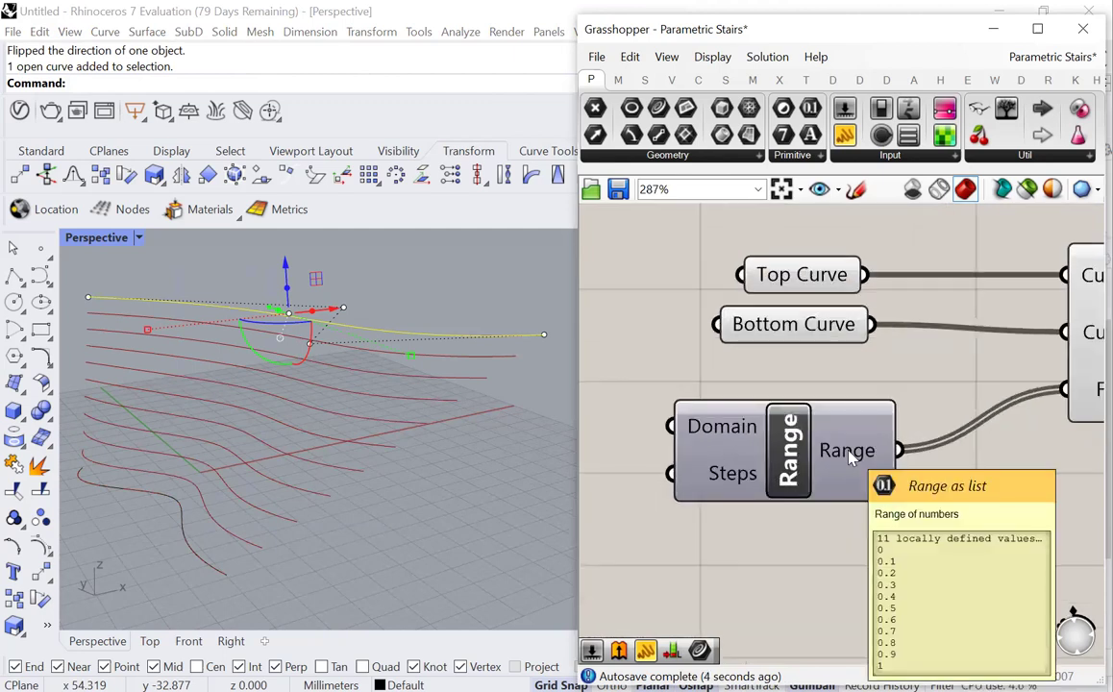
scroll(850, 456, up, 2)
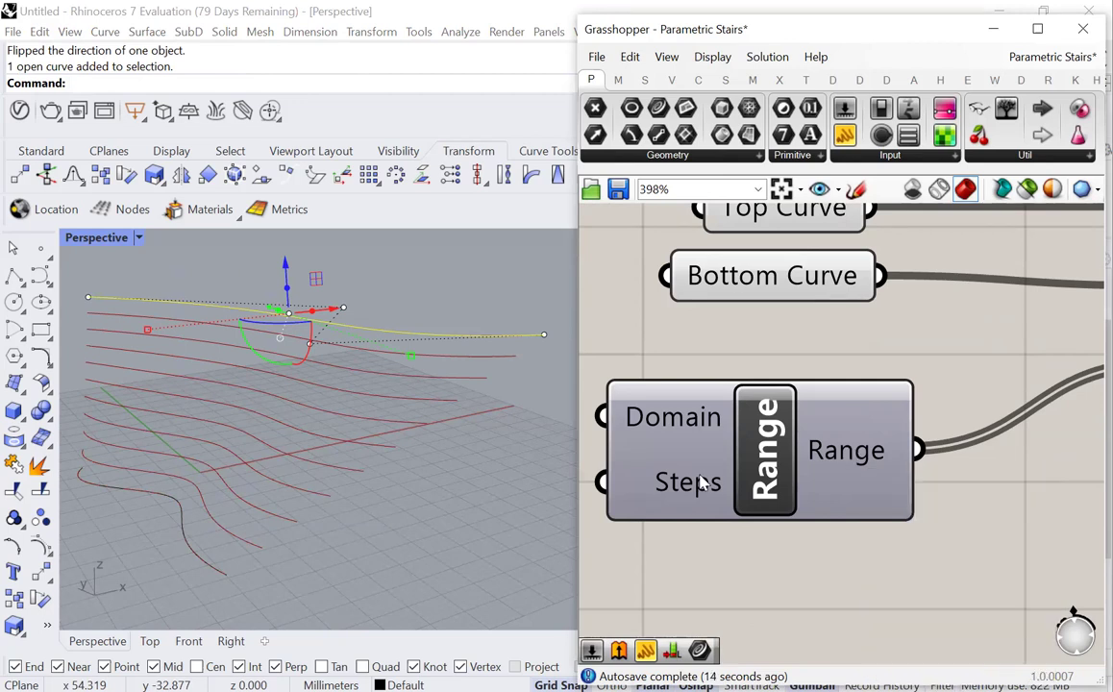
mouse_move(702, 481)
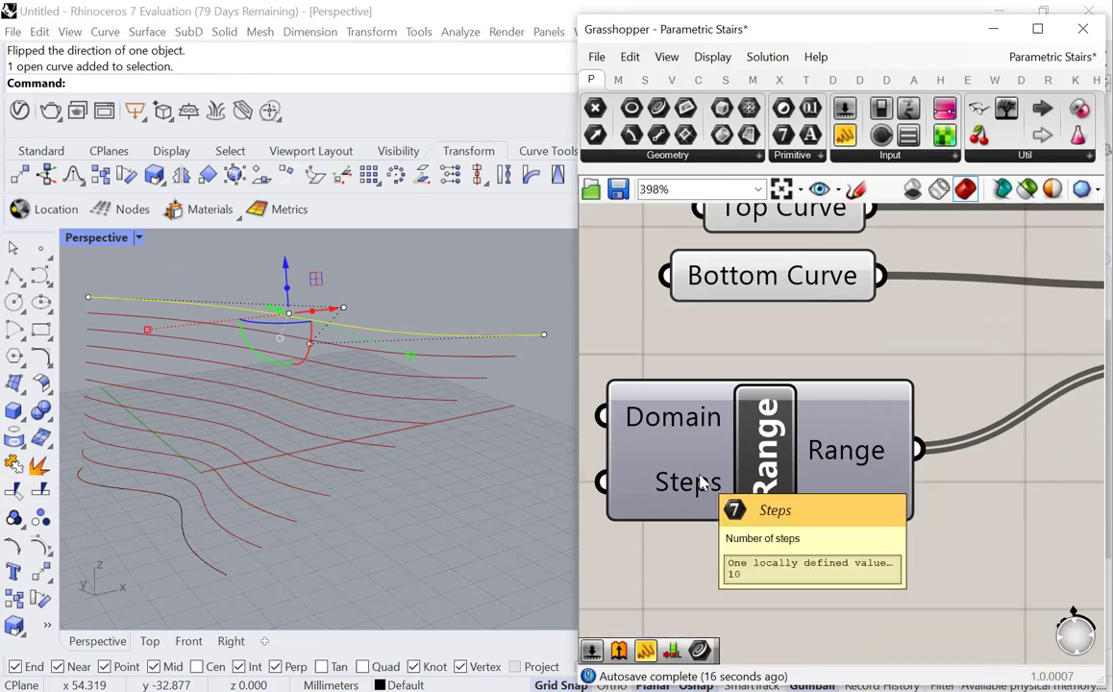
mouse_move(848, 461)
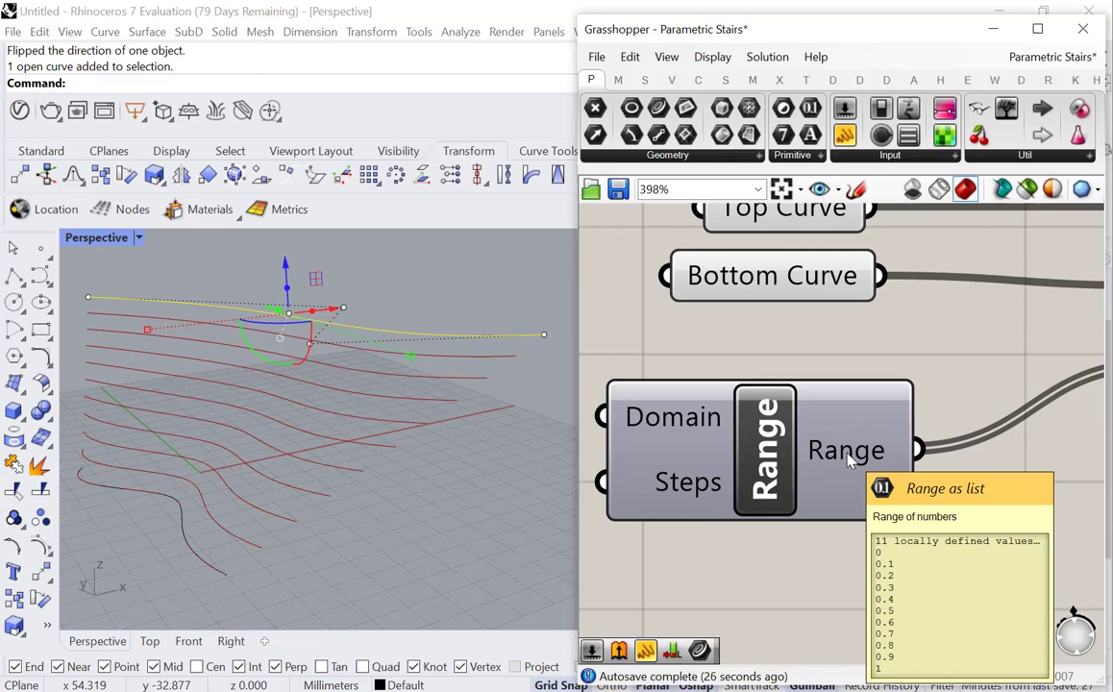
scroll(868, 442, down, 4)
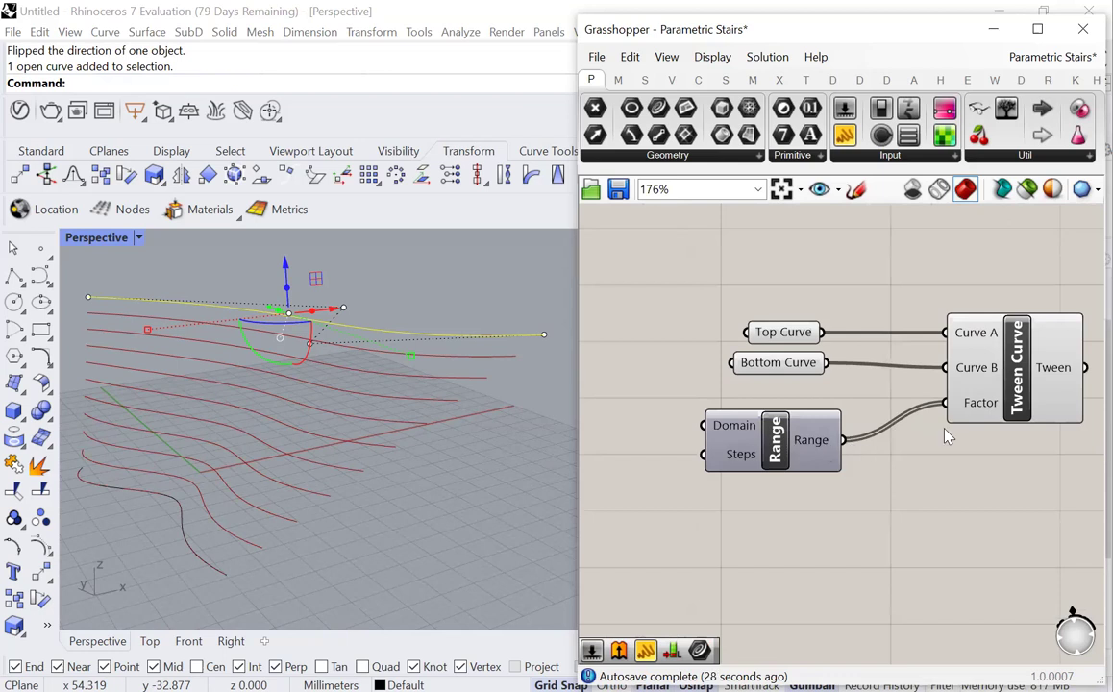
Step: Turn off the preview of the Top Curve, Bottom Curve and Range components together
click(780, 451)
click(751, 489)
scroll(748, 486, down, 2)
click(911, 437)
drag(760, 323, 652, 424)
right_click(632, 442)
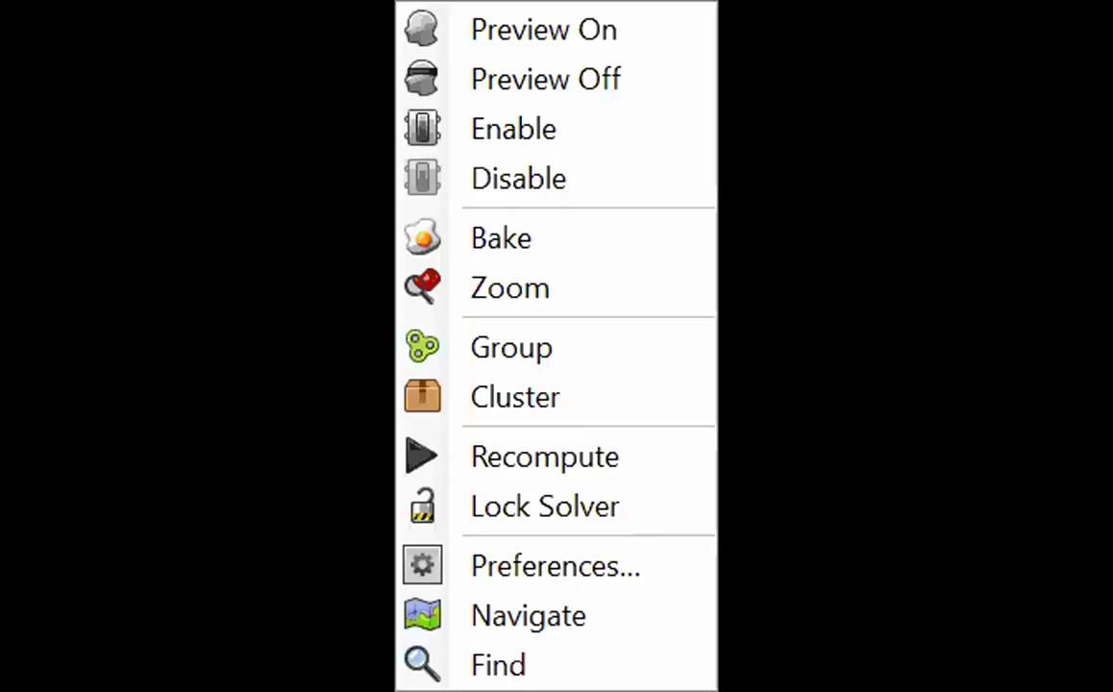
click(745, 455)
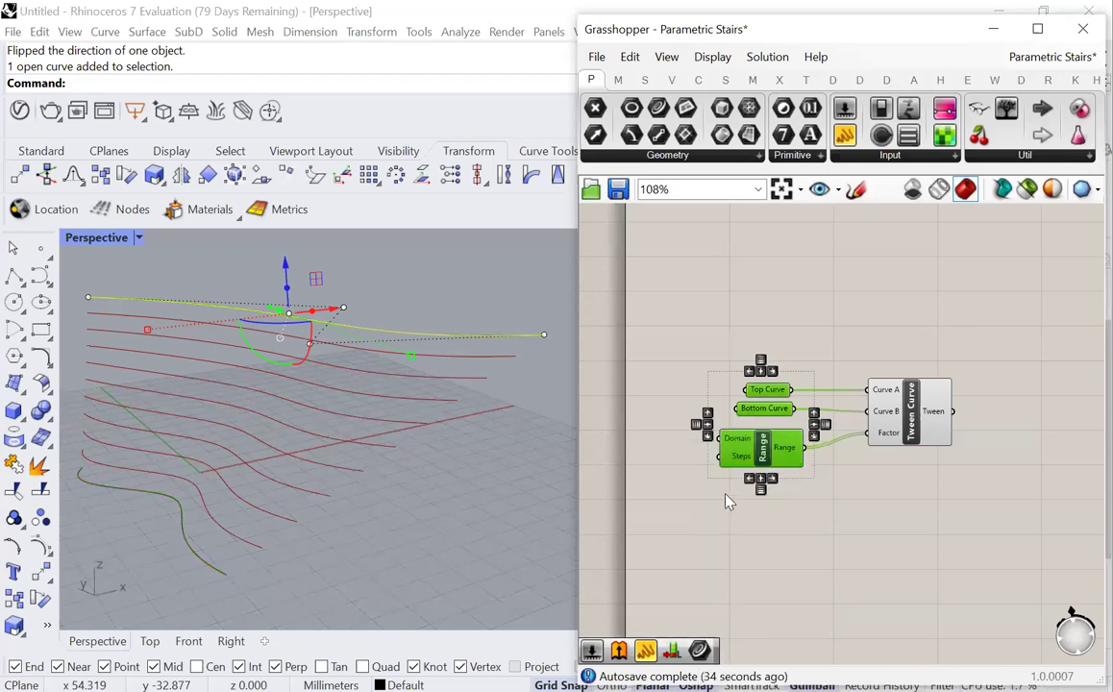
click(683, 514)
Step: Add a Number Slider with the value 12 beside the Range component
scroll(646, 492, up, 4)
scroll(712, 456, down, 2)
click(885, 420)
drag(884, 420, 904, 416)
click(793, 454)
drag(817, 432, 723, 377)
double_click(735, 438)
text(12)
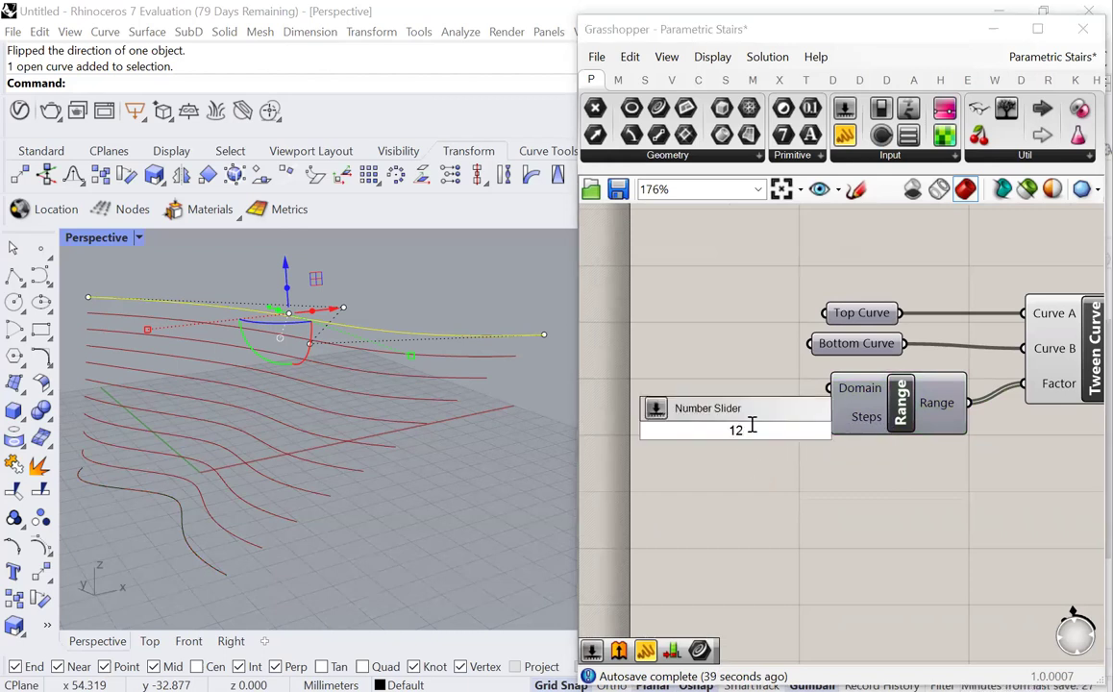
key(Return)
Step: Wire the new slider to the Range's Steps input and set it to 8
drag(694, 423, 728, 431)
mouse_move(692, 429)
mouse_down()
mouse_move(711, 428)
mouse_move(691, 430)
mouse_up()
click(667, 496)
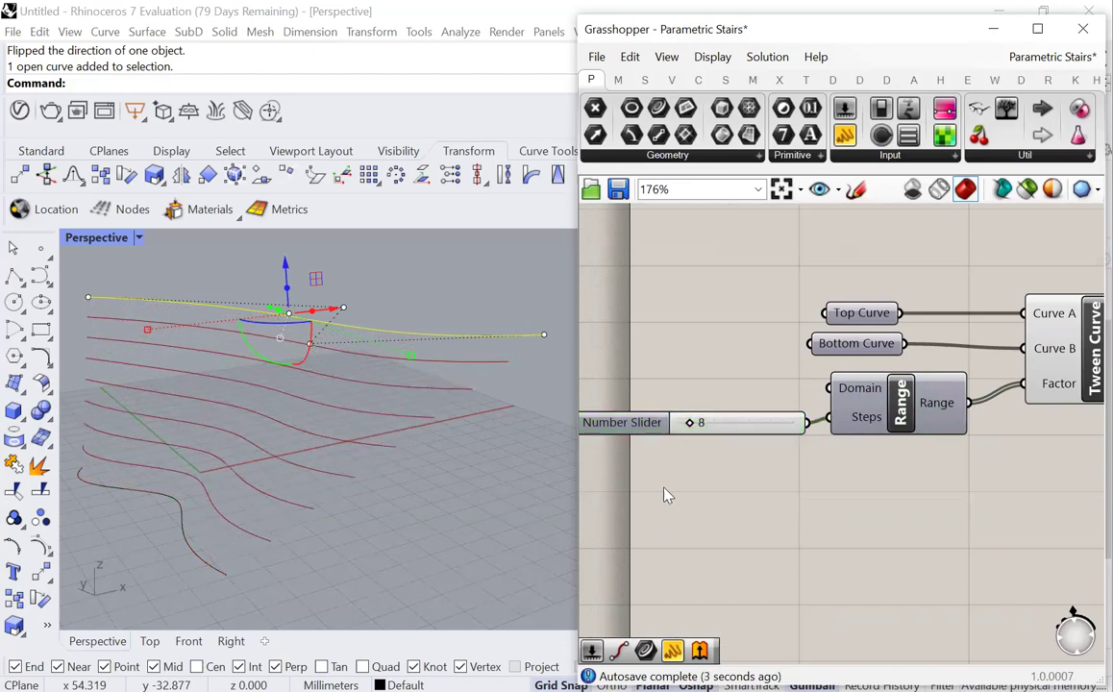
Step: Deselect the top curve in Rhino and return to the Grasshopper canvas
click(512, 458)
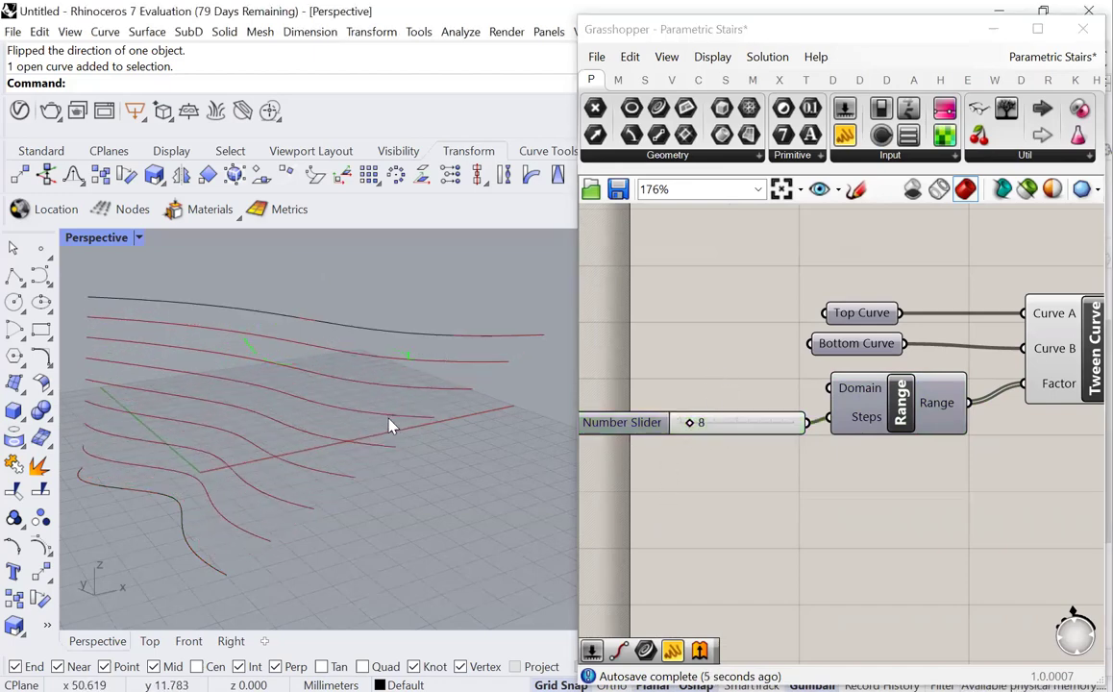
drag(400, 257, 313, 311)
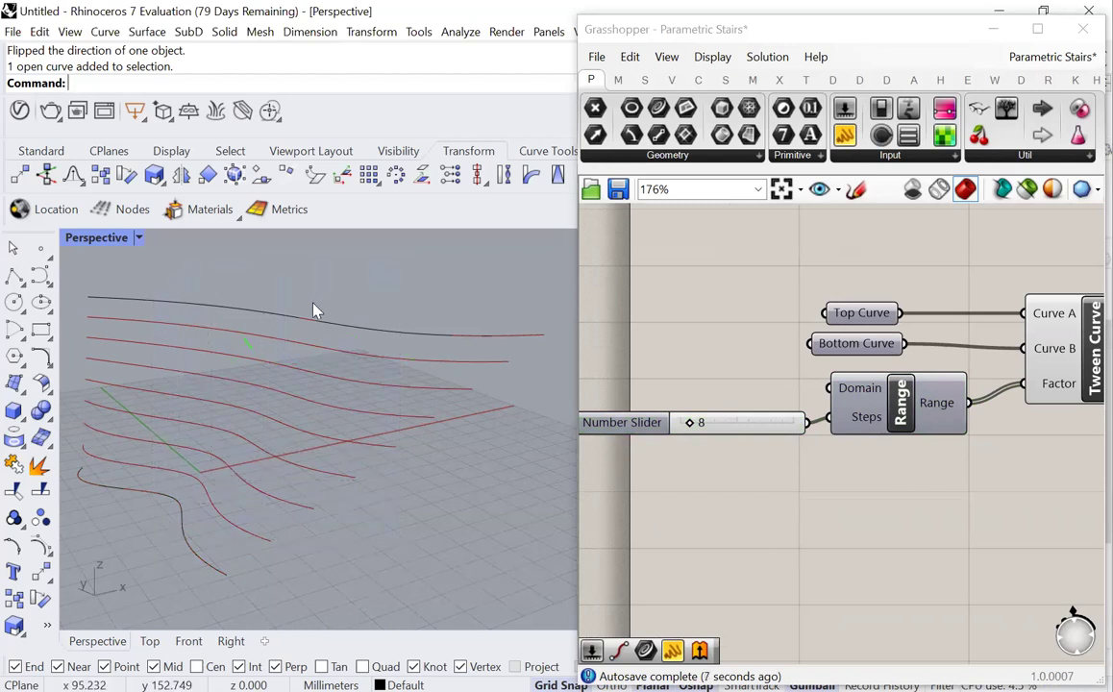
click(708, 489)
Step: Add an Extrude component and wire the Tween output to its Base input
scroll(709, 485, down, 3)
scroll(1007, 430, up, 3)
double_click(1033, 371)
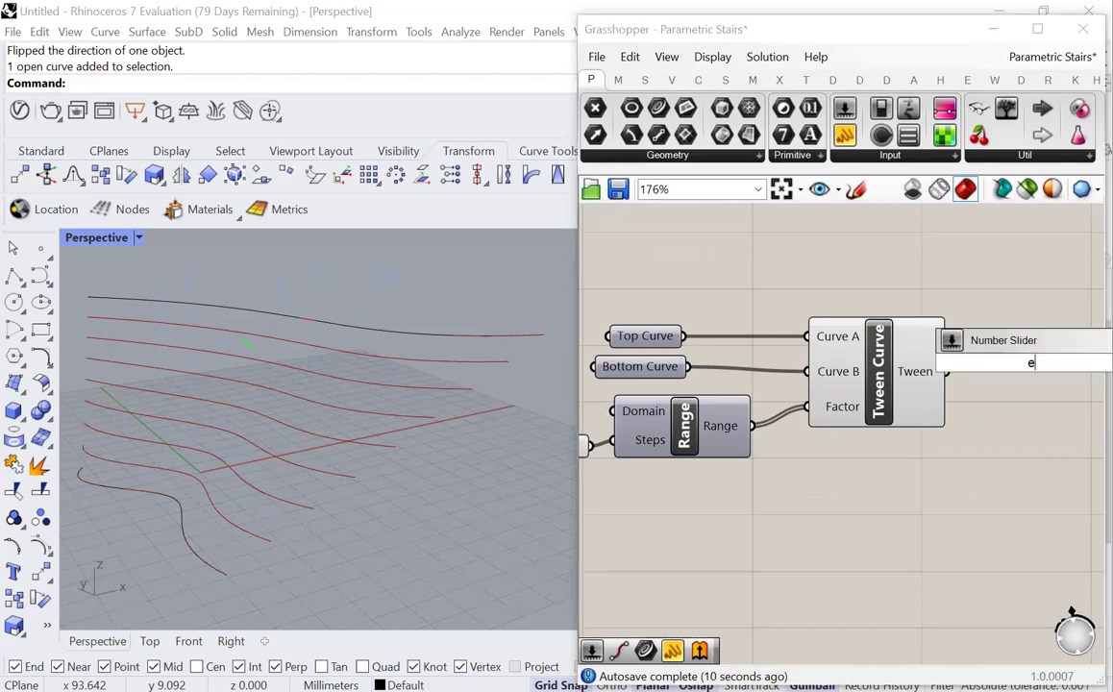
text(extrude)
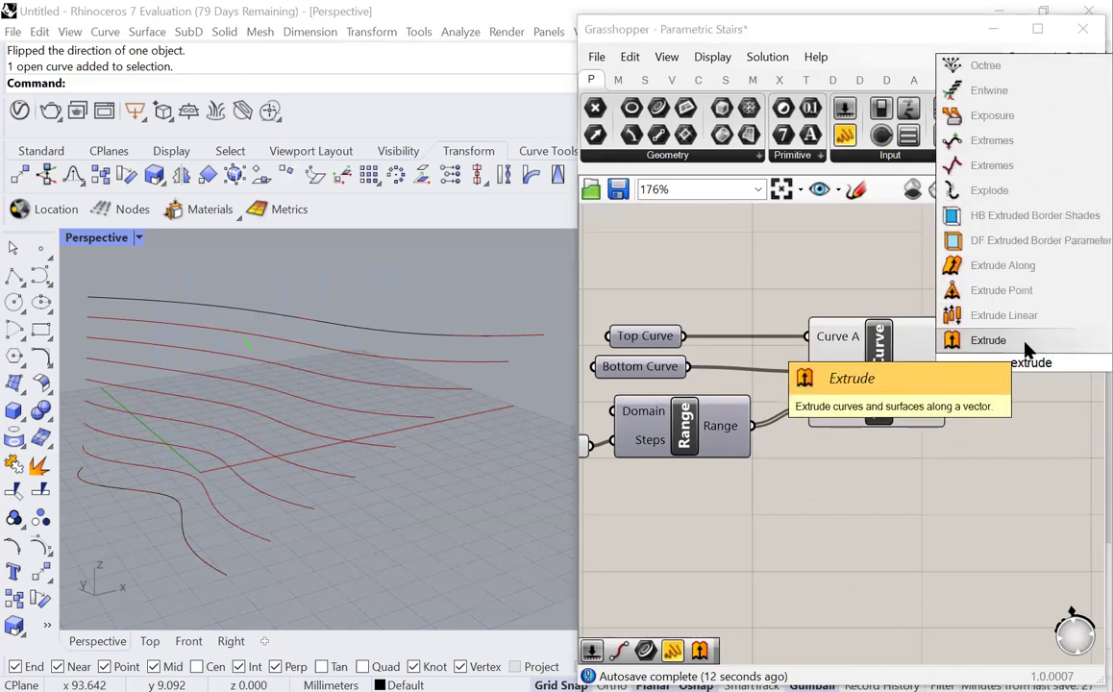
click(959, 343)
drag(996, 379, 1032, 406)
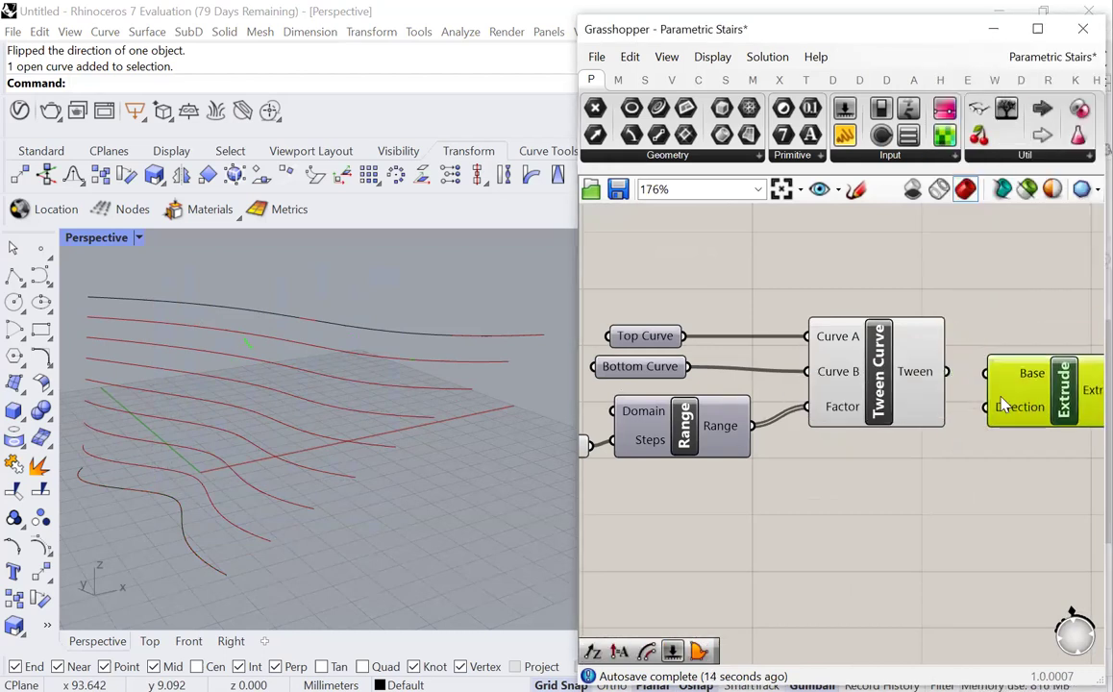
drag(971, 383, 985, 373)
scroll(982, 463, down, 2)
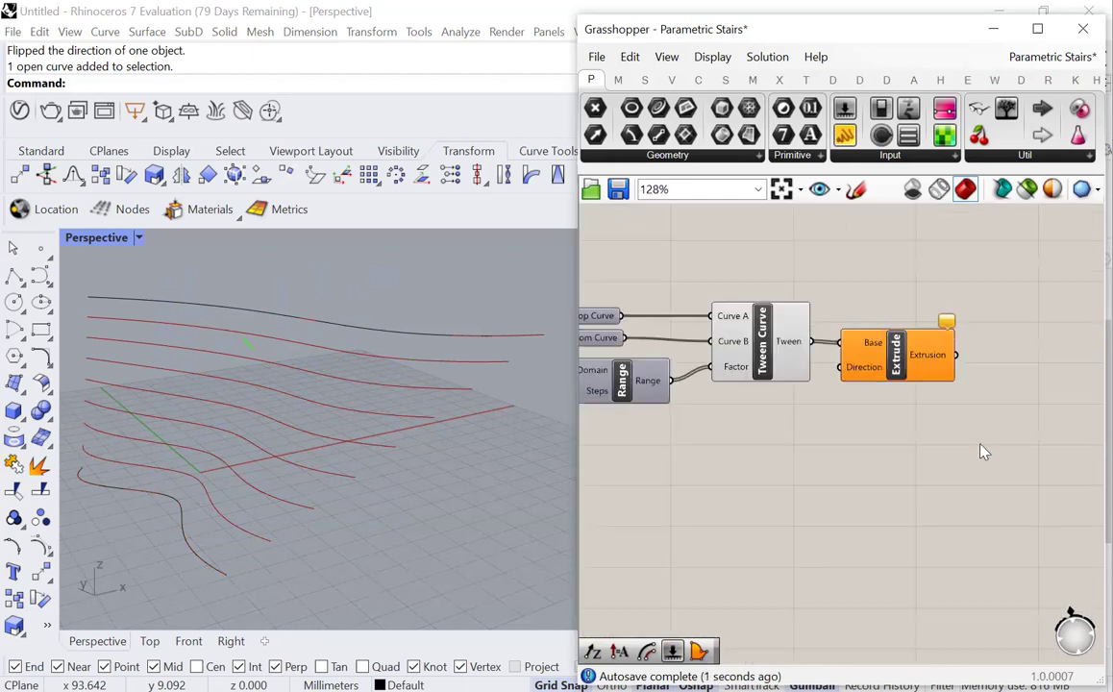
Step: Space Extrude away from Tween Curve and wire a new Unit Z vector to its Direction input
scroll(842, 317, up, 2)
drag(842, 317, 930, 352)
click(774, 411)
double_click(775, 409)
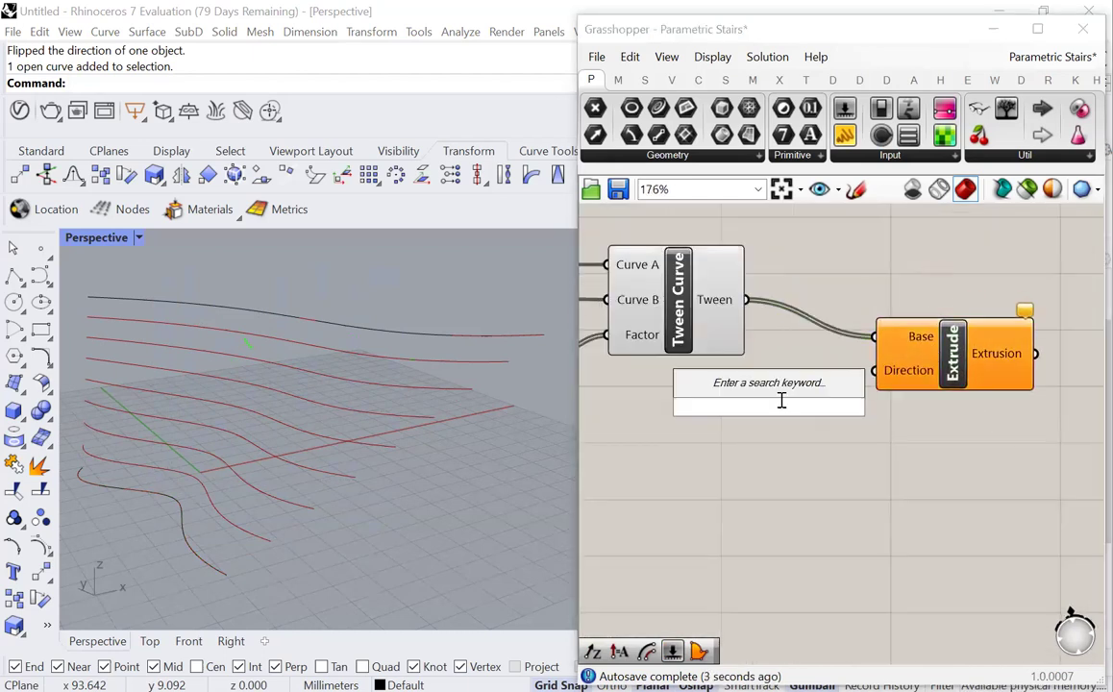
text(z)
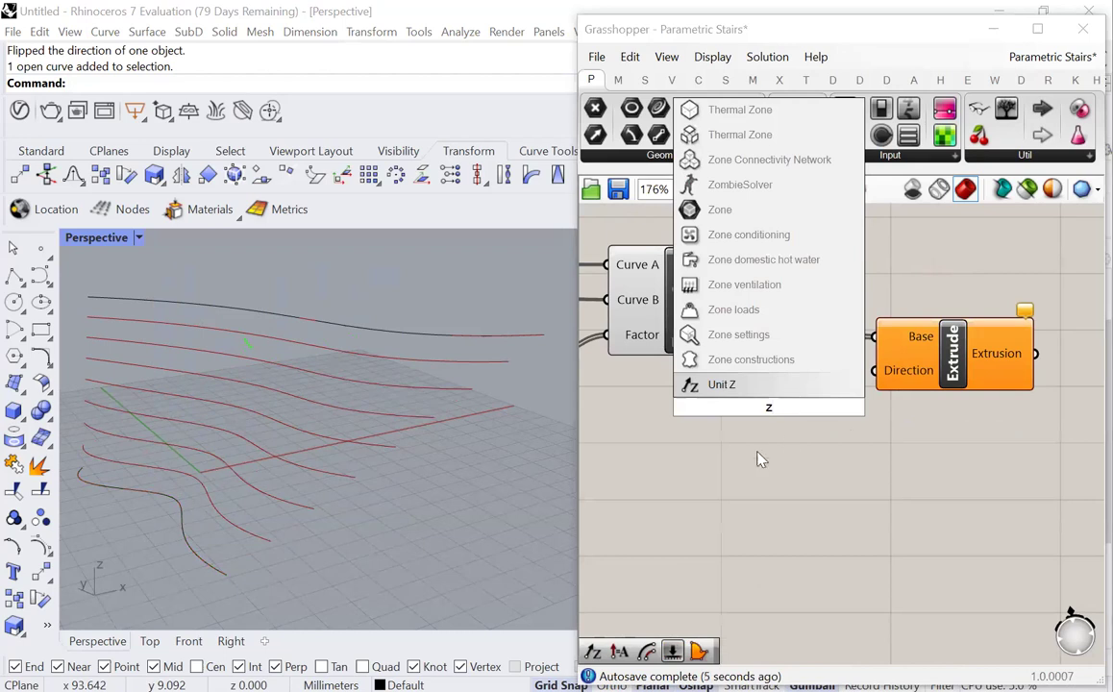
click(749, 385)
drag(846, 406, 874, 371)
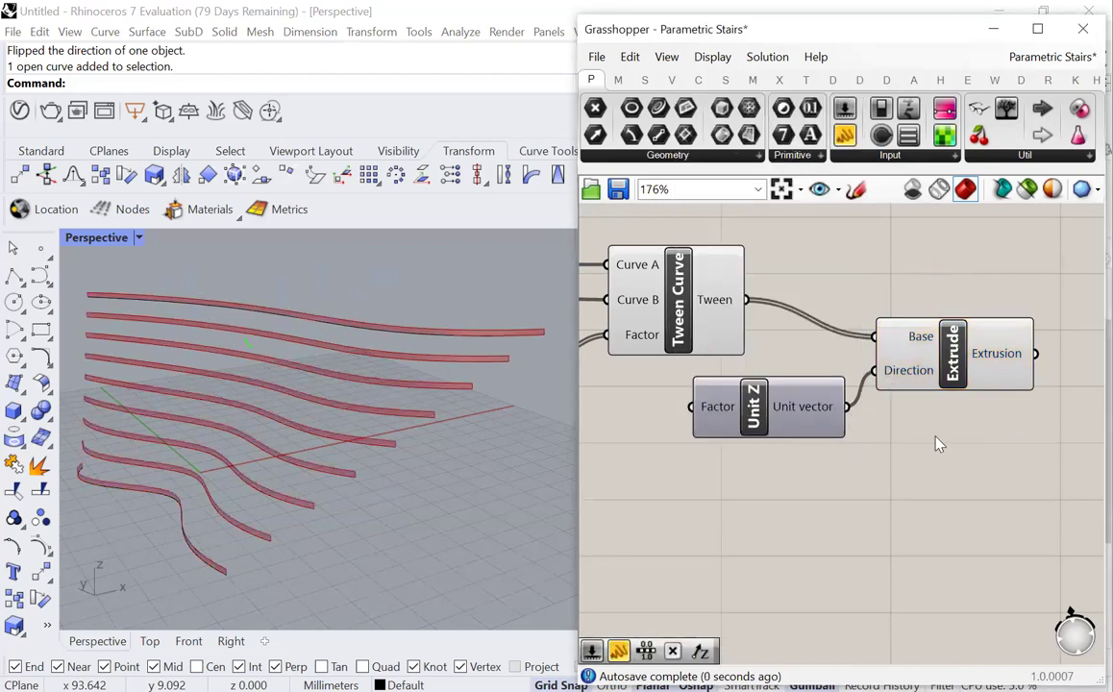
Step: Add a text panel reading "total height of stiars/number of stiars" beneath the Unit Z component
scroll(961, 403, down, 3)
scroll(774, 461, up, 3)
scroll(780, 481, down, 3)
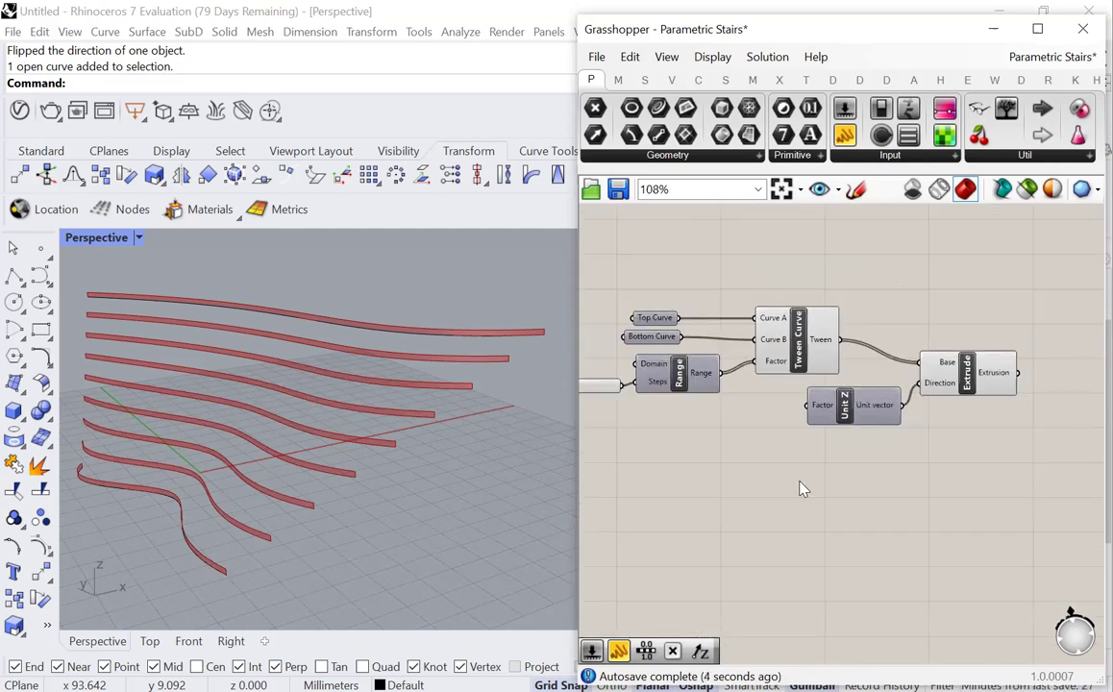
double_click(801, 481)
text(//)
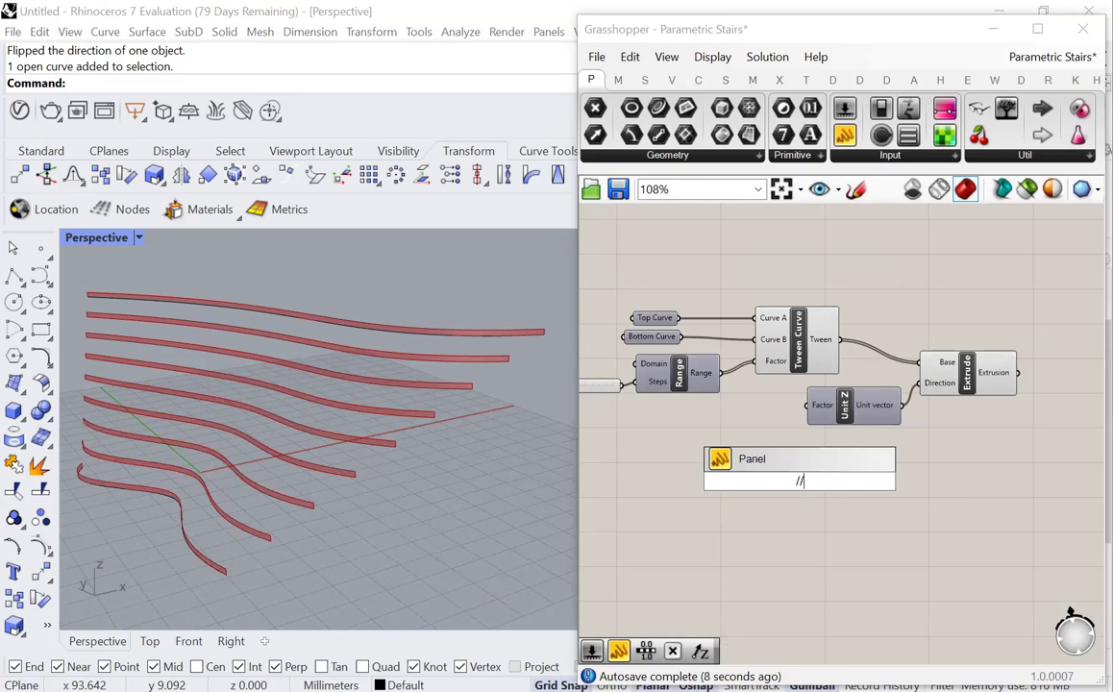
text(total )
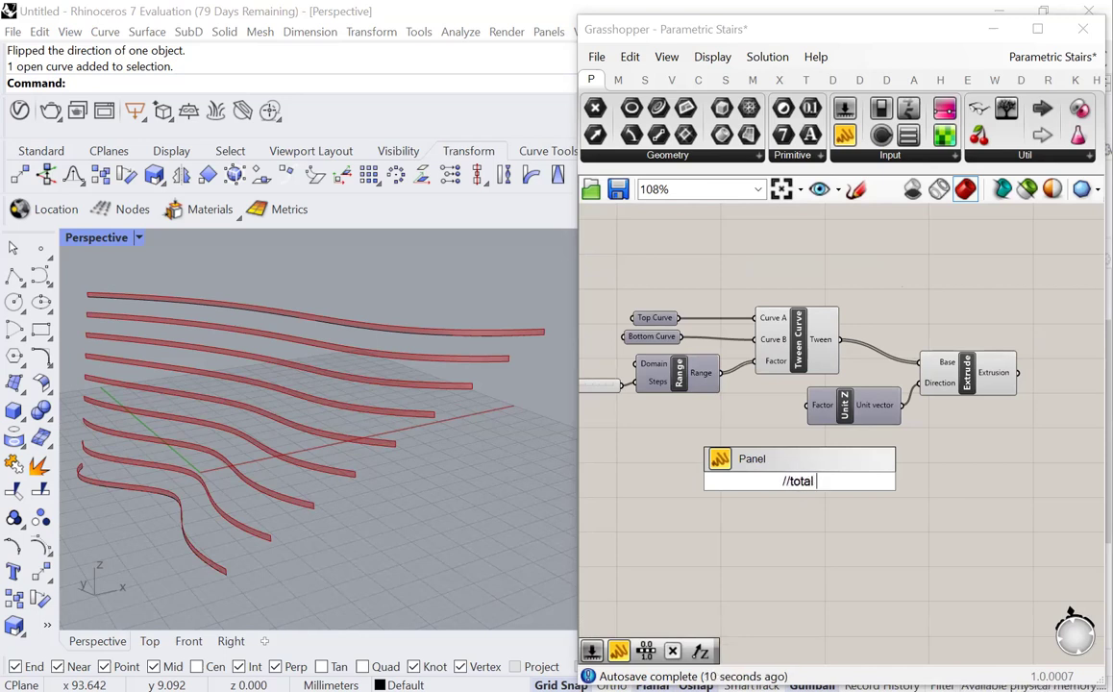
text(height of s)
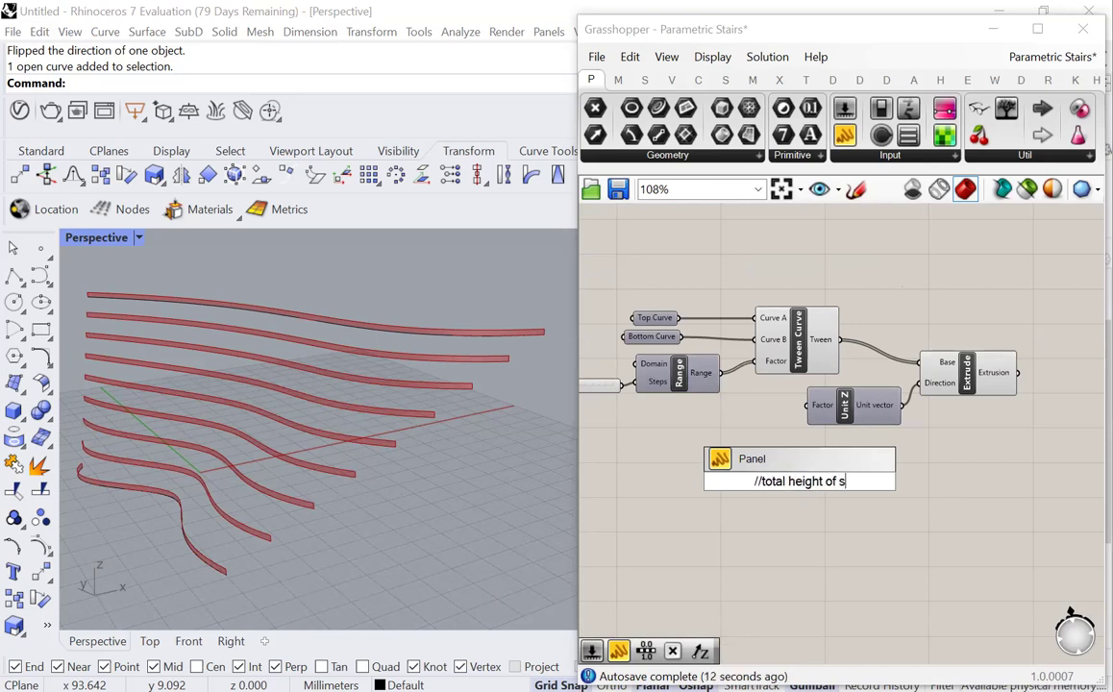
text(tiars/number of stiars)
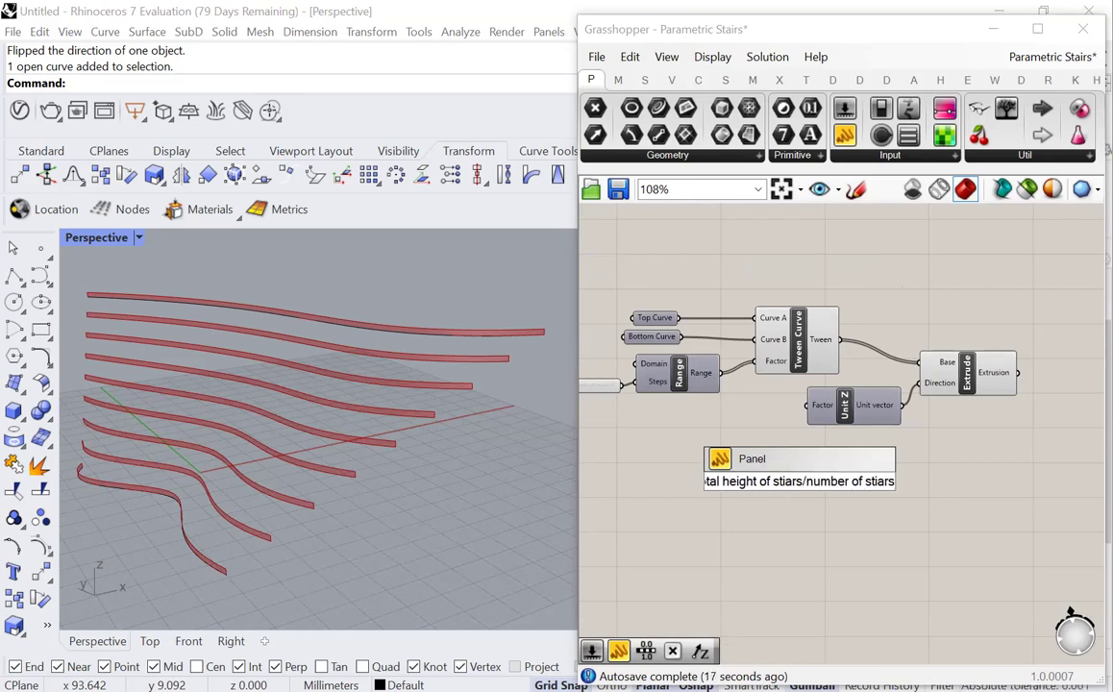
click(715, 434)
Step: Resize the note panel so its text fits on one line and place it just below Unit Z
scroll(711, 438, up, 4)
drag(1004, 445, 652, 520)
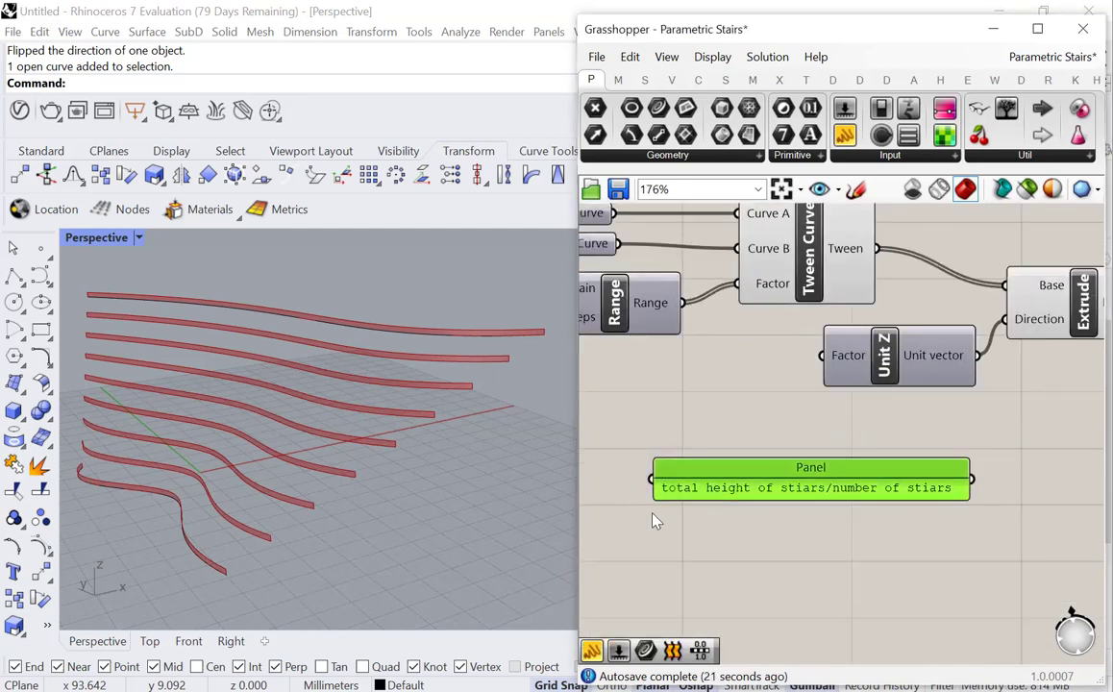
drag(690, 474, 722, 441)
click(702, 473)
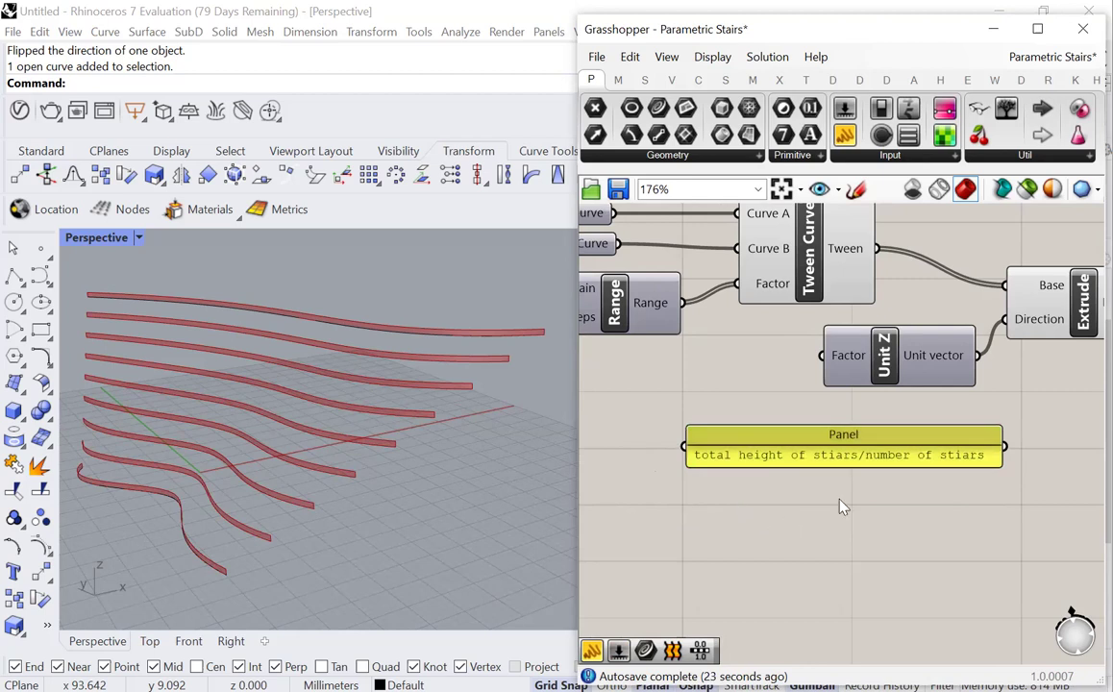
scroll(908, 517, down, 3)
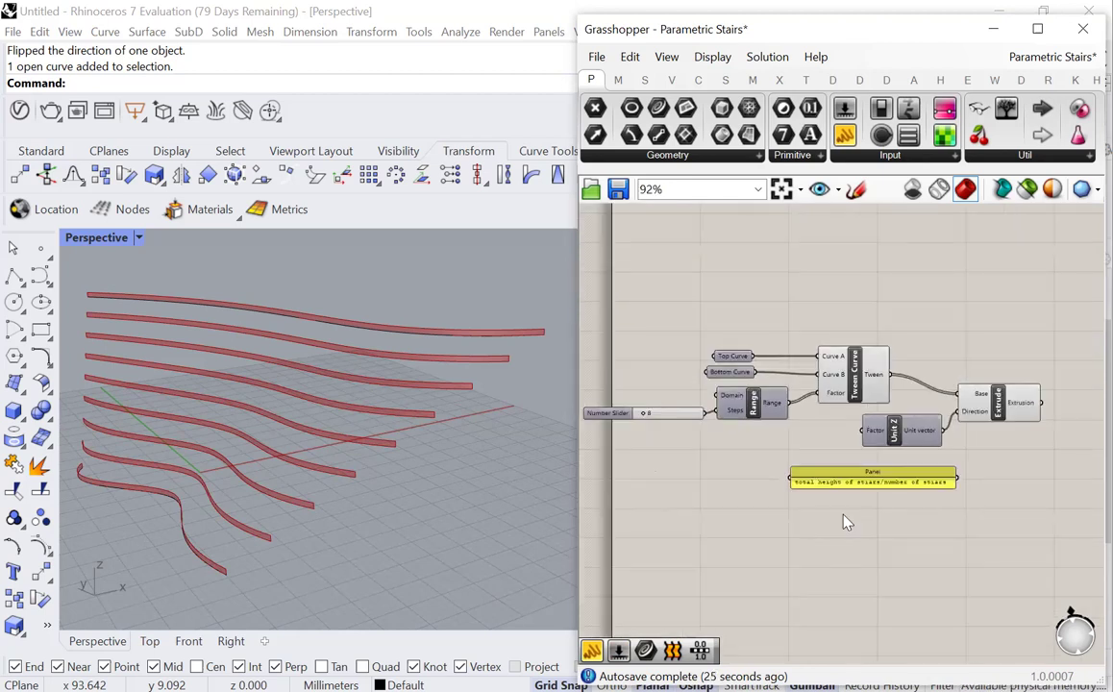
scroll(838, 490, up, 1)
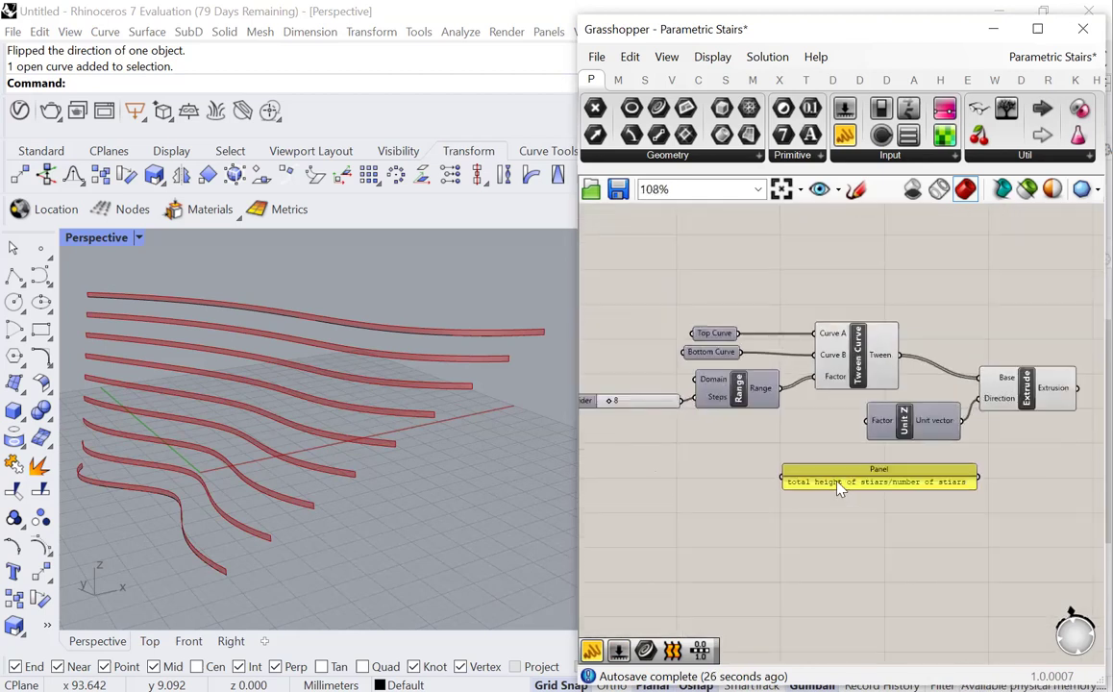
double_click(793, 251)
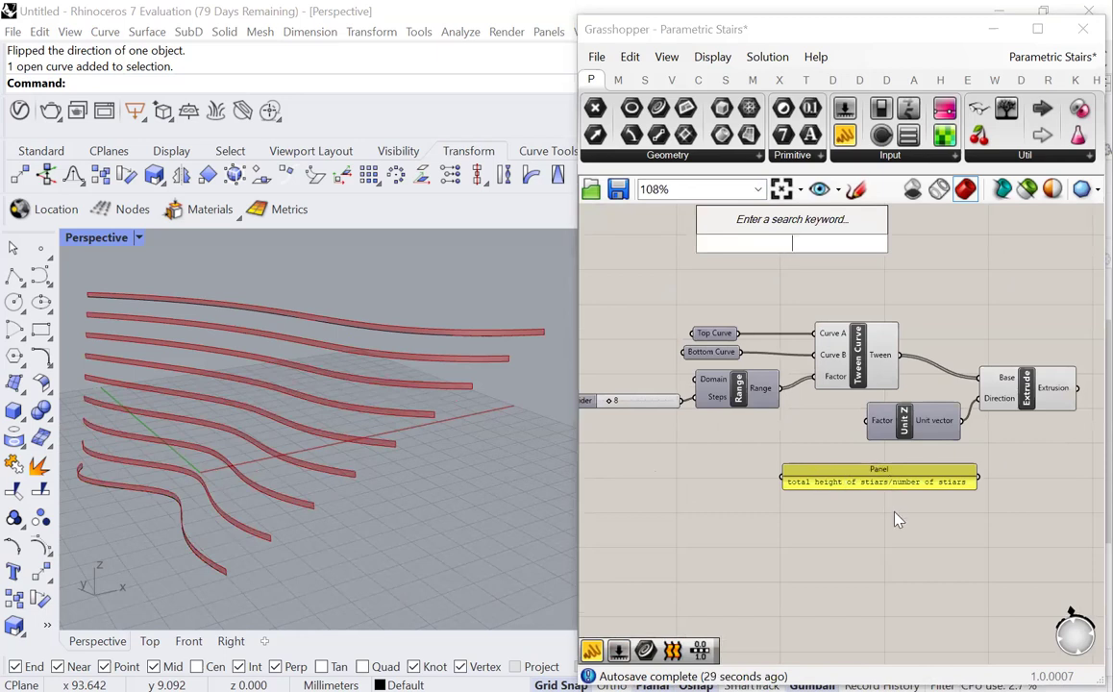
scroll(766, 309, up, 3)
click(673, 352)
click(699, 383)
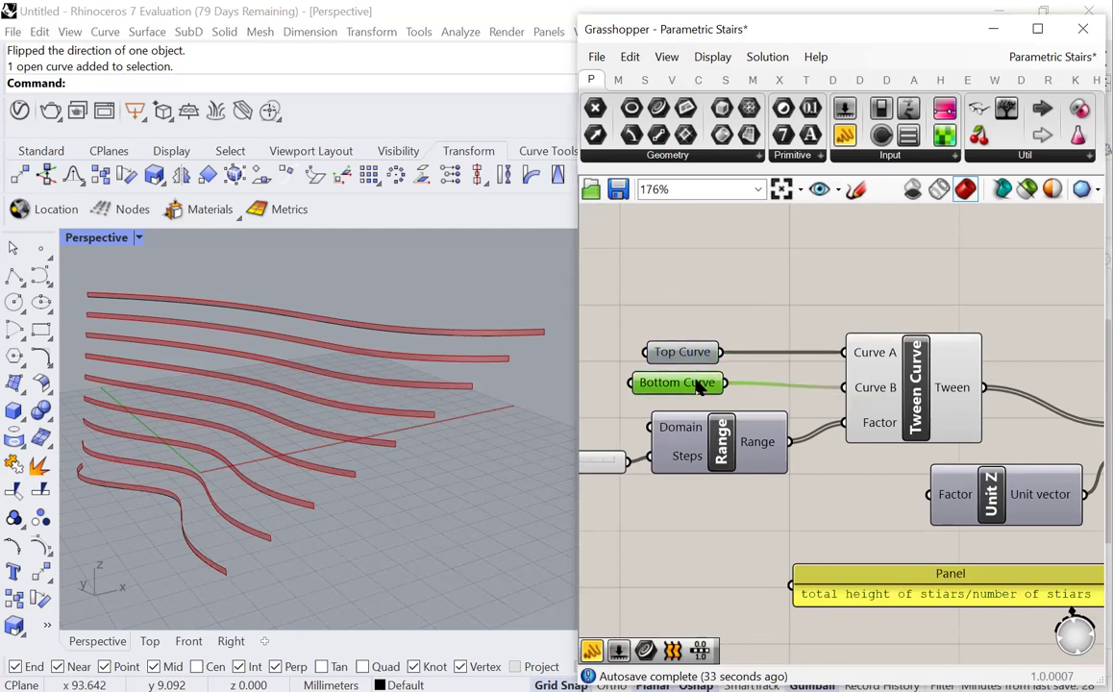
click(793, 267)
scroll(788, 439, down, 4)
scroll(788, 423, up, 3)
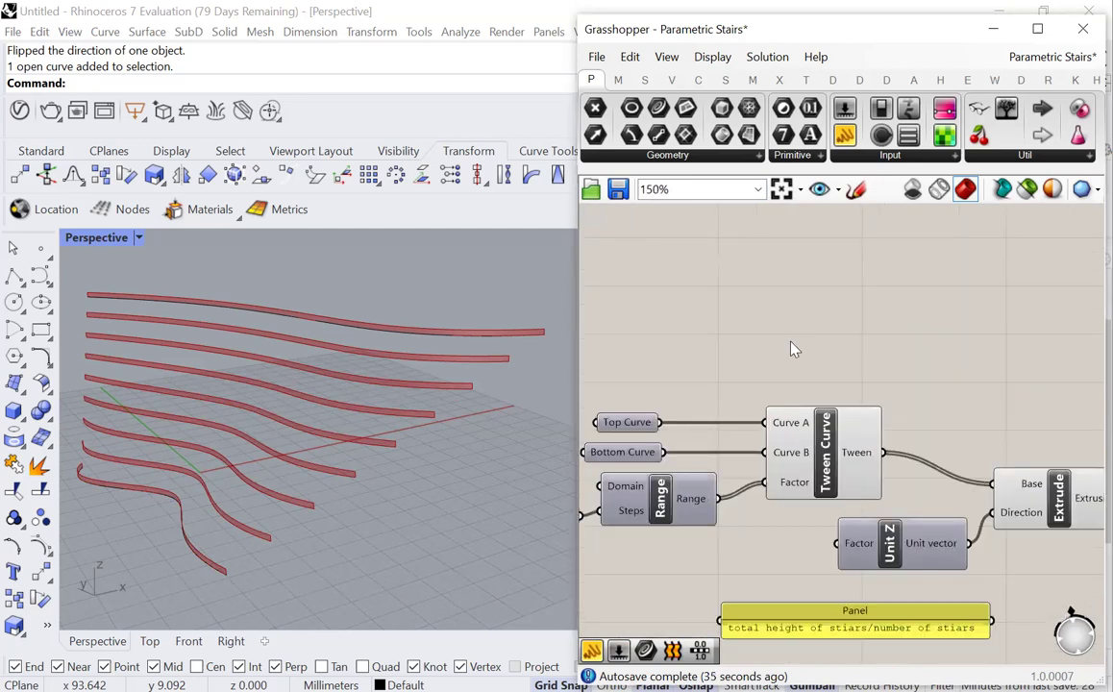
Step: Add a Point On Curve component above Tween Curve and wire the Top Curve output into it
double_click(790, 336)
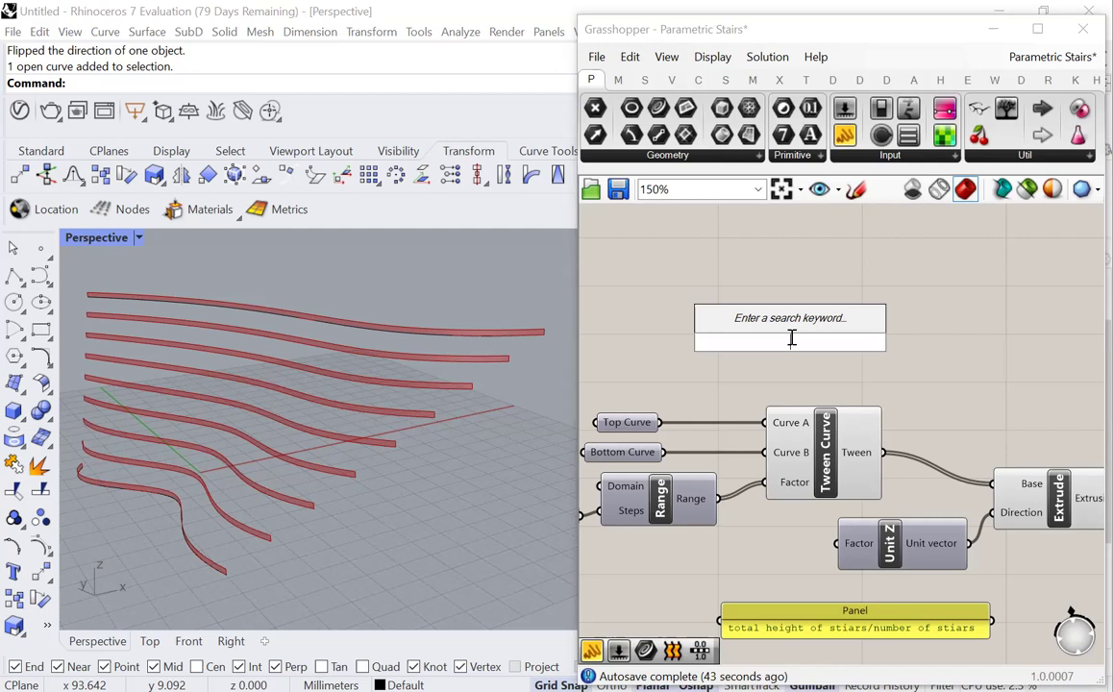
text(curve)
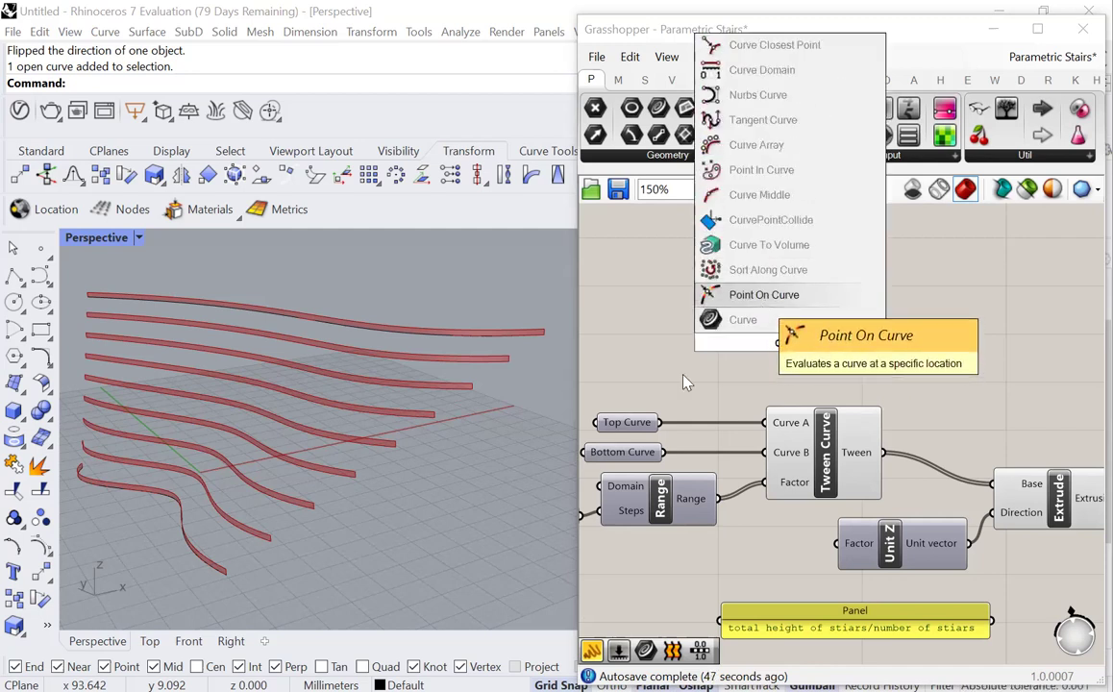
key(Return)
drag(660, 422, 812, 315)
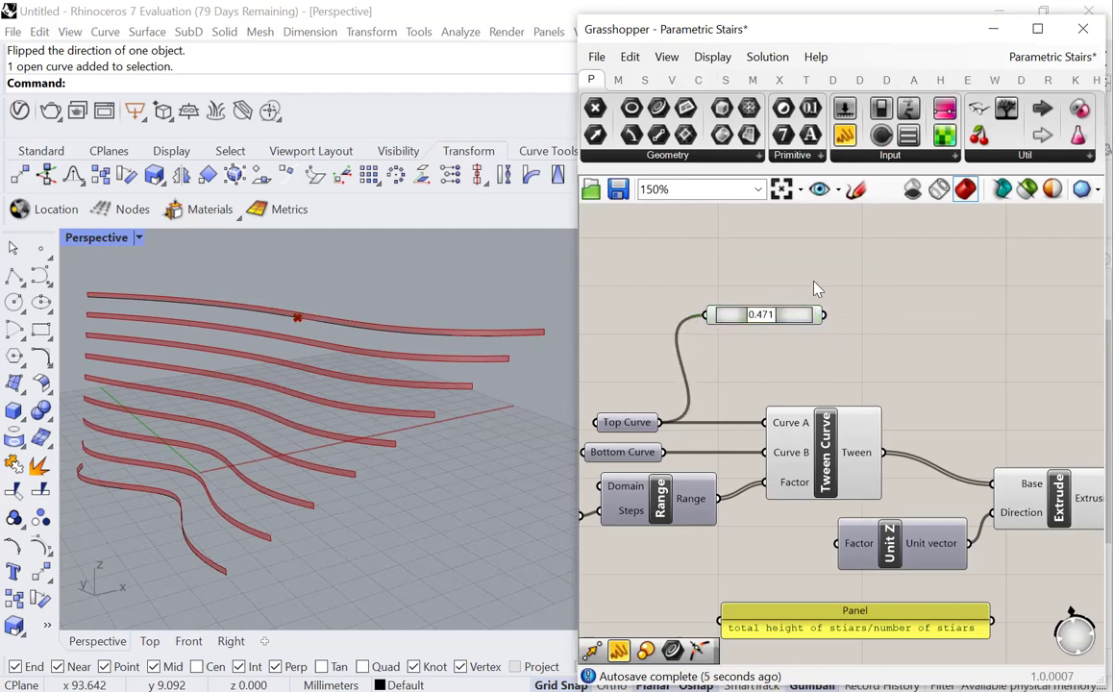
Step: Add a Deconstruct component beside Point On Curve and wire the evaluated point to its Point input
scroll(817, 287, up, 1)
double_click(860, 305)
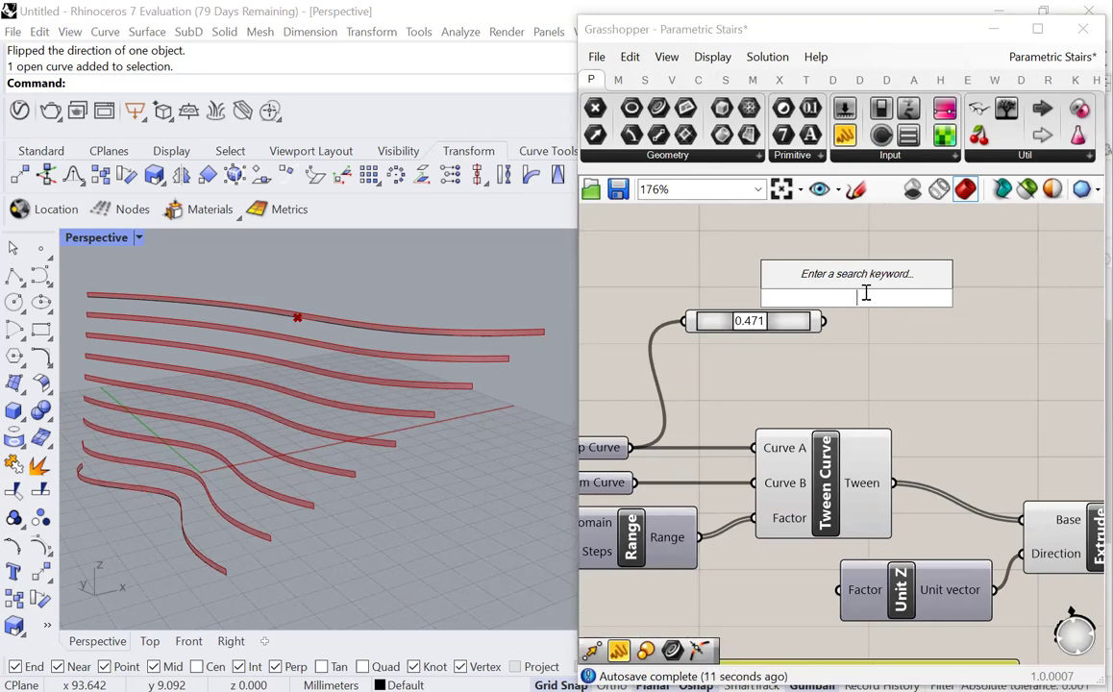
text(diconstruct)
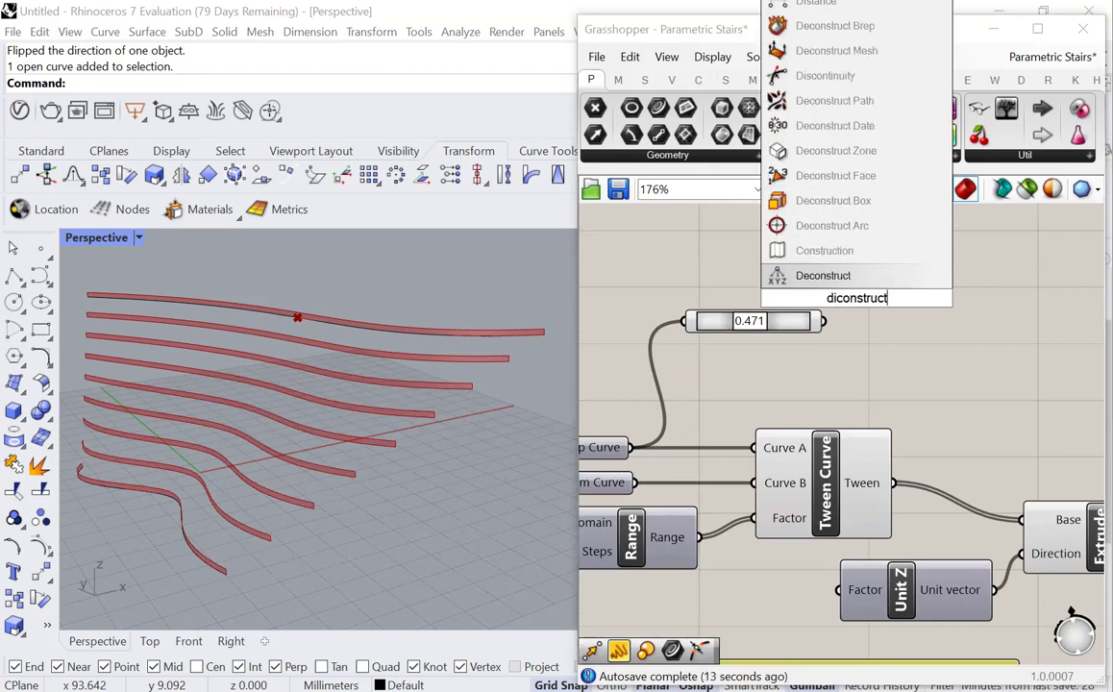
click(838, 277)
drag(822, 320, 853, 311)
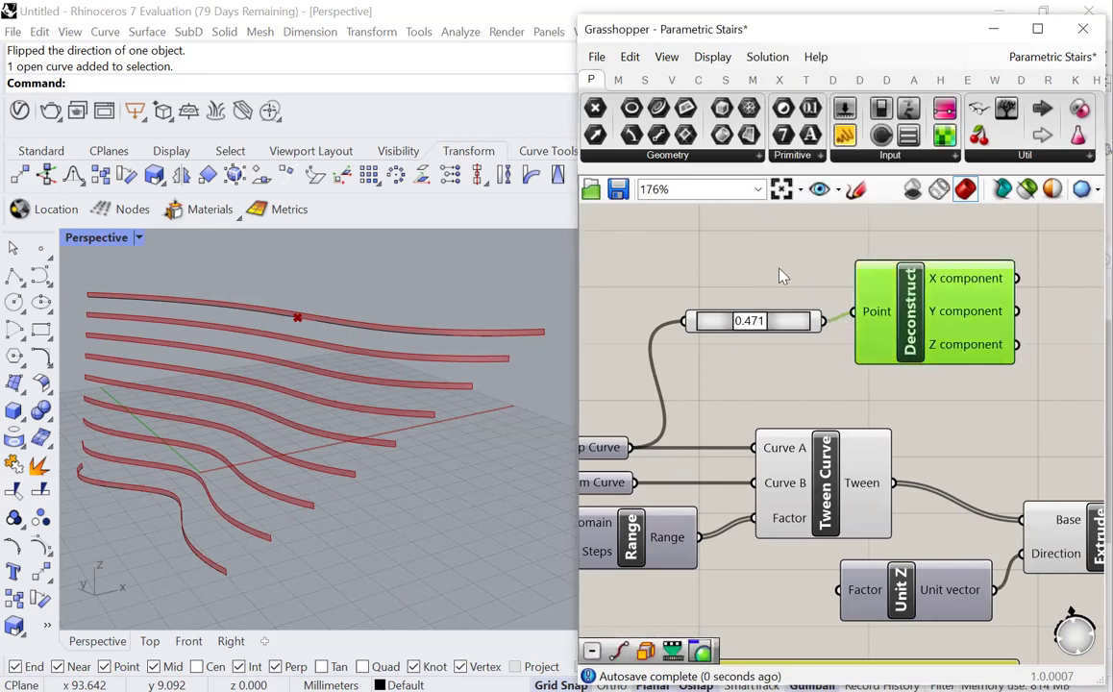
mouse_move(948, 353)
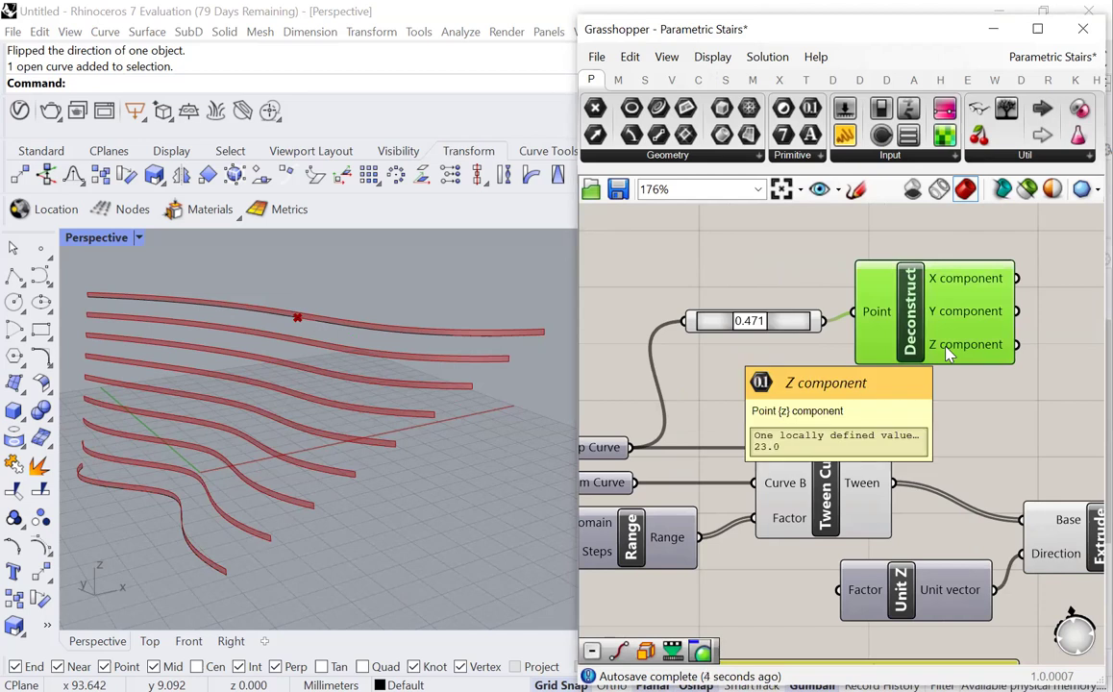
Step: Duplicate the Point On Curve and Deconstruct pair below the original and feed the copy from Bottom Curve instead
drag(939, 389, 913, 303)
drag(832, 311, 839, 358)
click(760, 354)
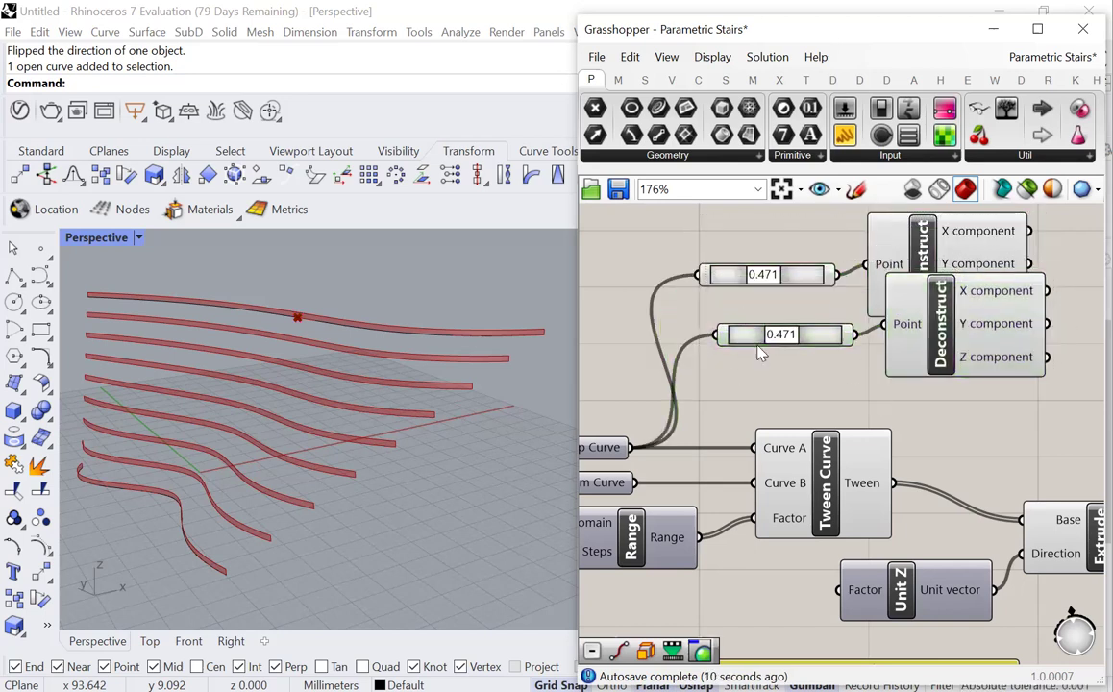
drag(630, 483, 708, 330)
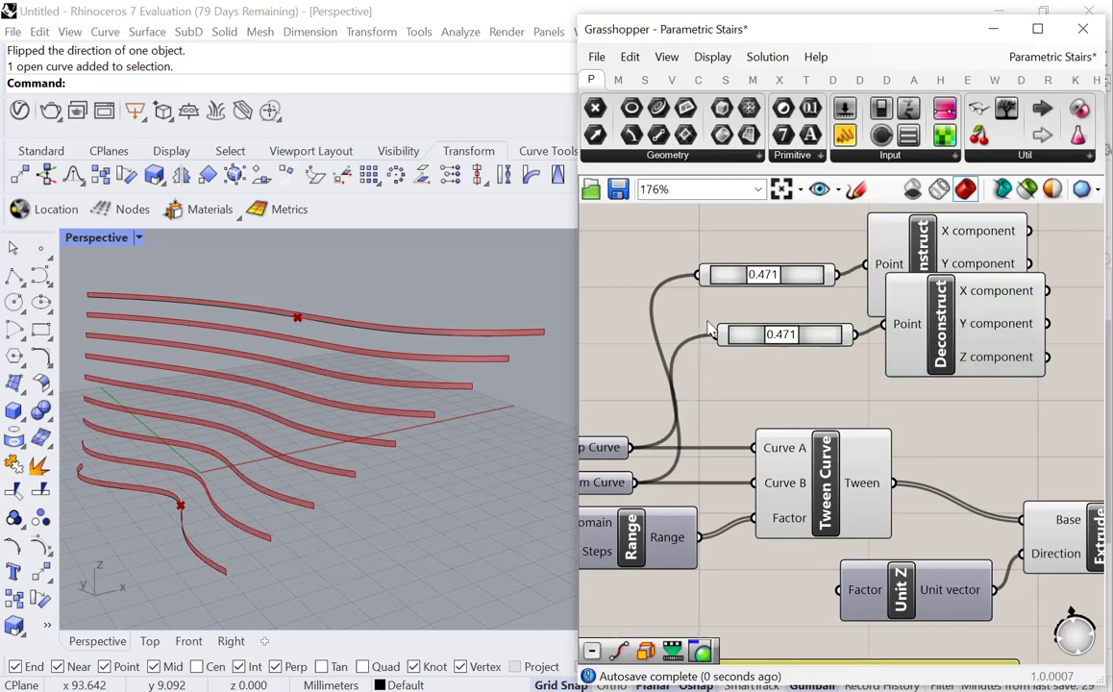
mouse_move(979, 364)
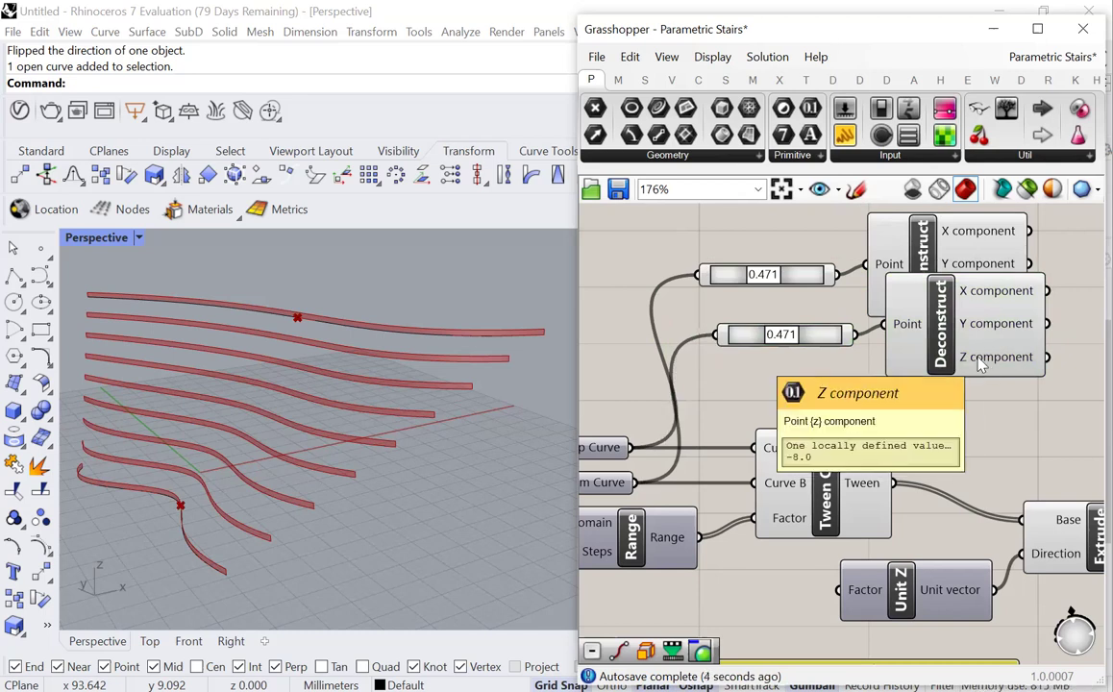
Step: Reposition the copied Deconstruct component directly beneath the first so the two no longer overlap
scroll(759, 385, down, 3)
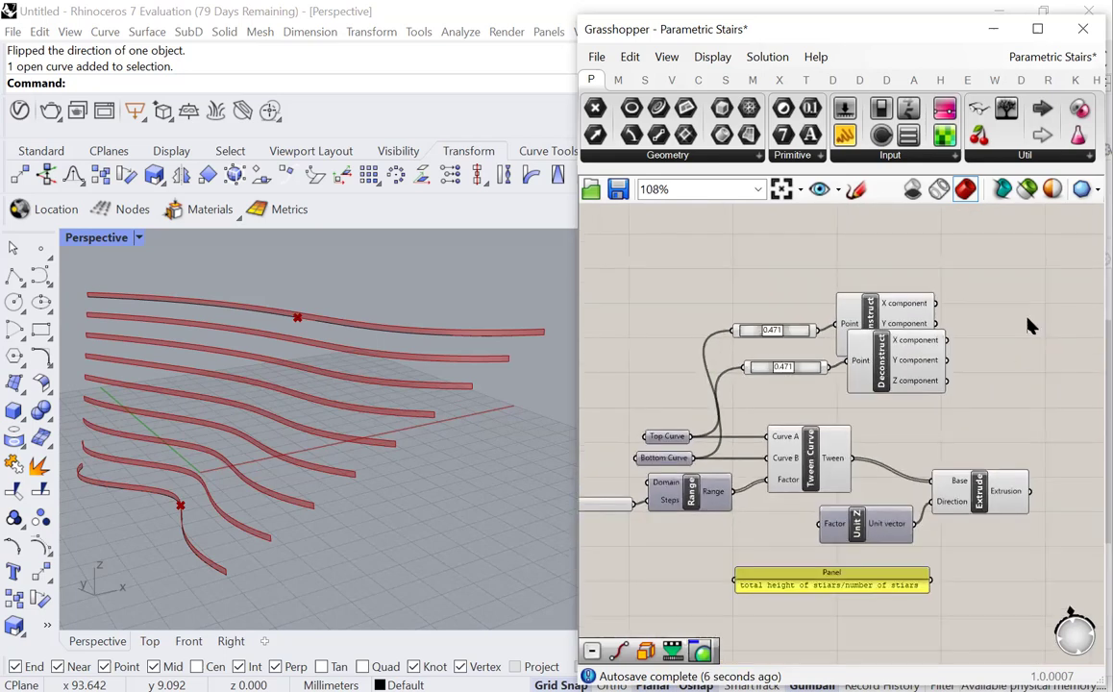
scroll(927, 288, up, 2)
drag(846, 396, 837, 423)
click(969, 379)
Step: Add a Subtraction component to the right of the two Deconstruct components
scroll(968, 379, up, 2)
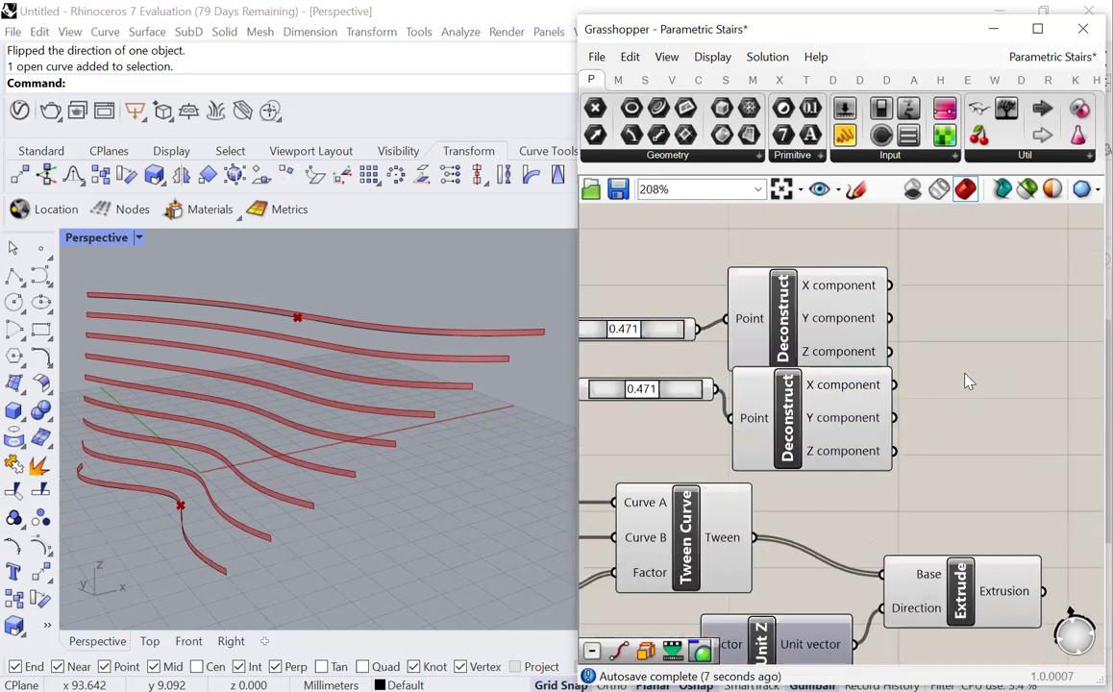
double_click(977, 362)
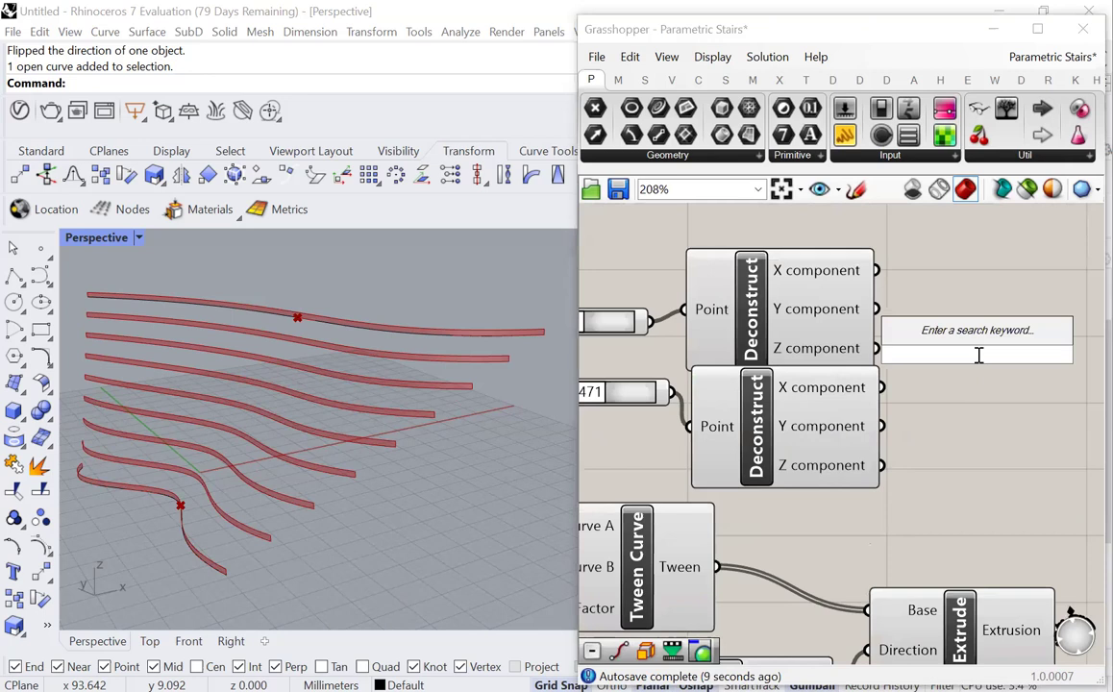
text(subtract)
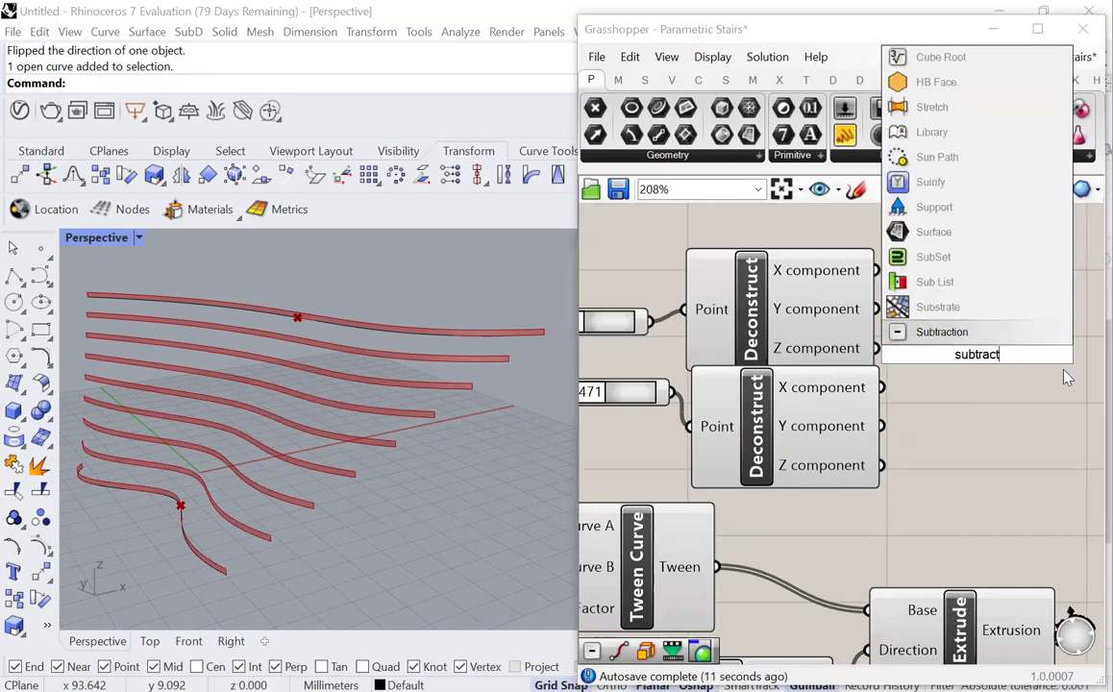
click(950, 340)
scroll(877, 419, down, 2)
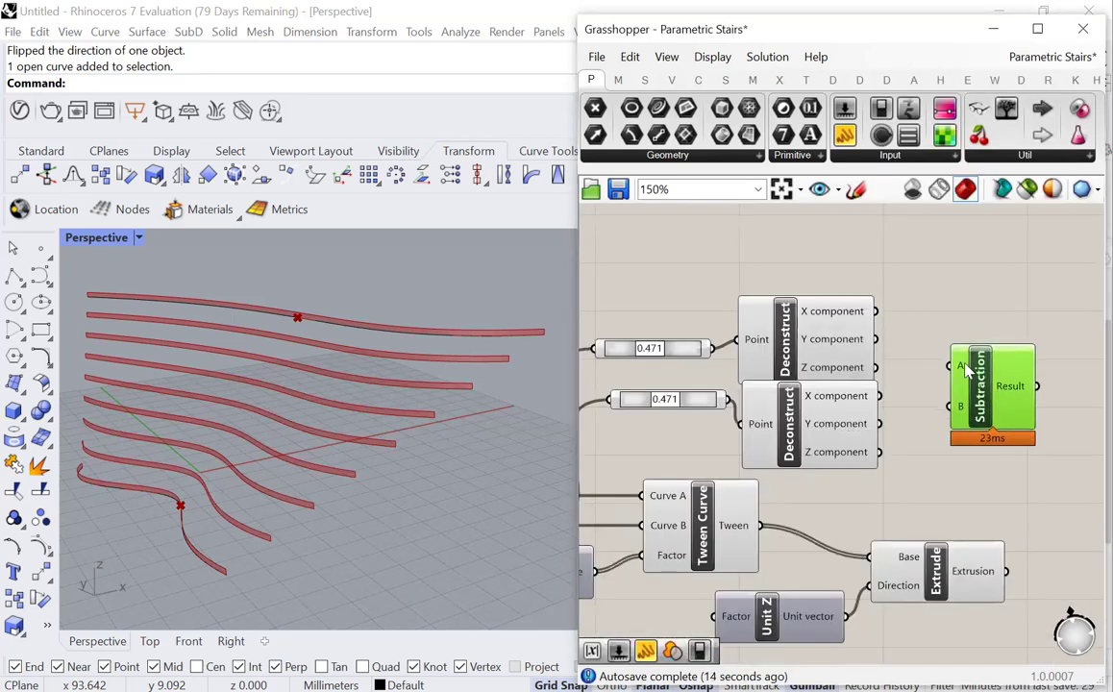
Step: Wire the upper Deconstruct's Z component to Subtraction input A and the lower one's Z component to input B
scroll(886, 419, up, 2)
drag(873, 352, 976, 350)
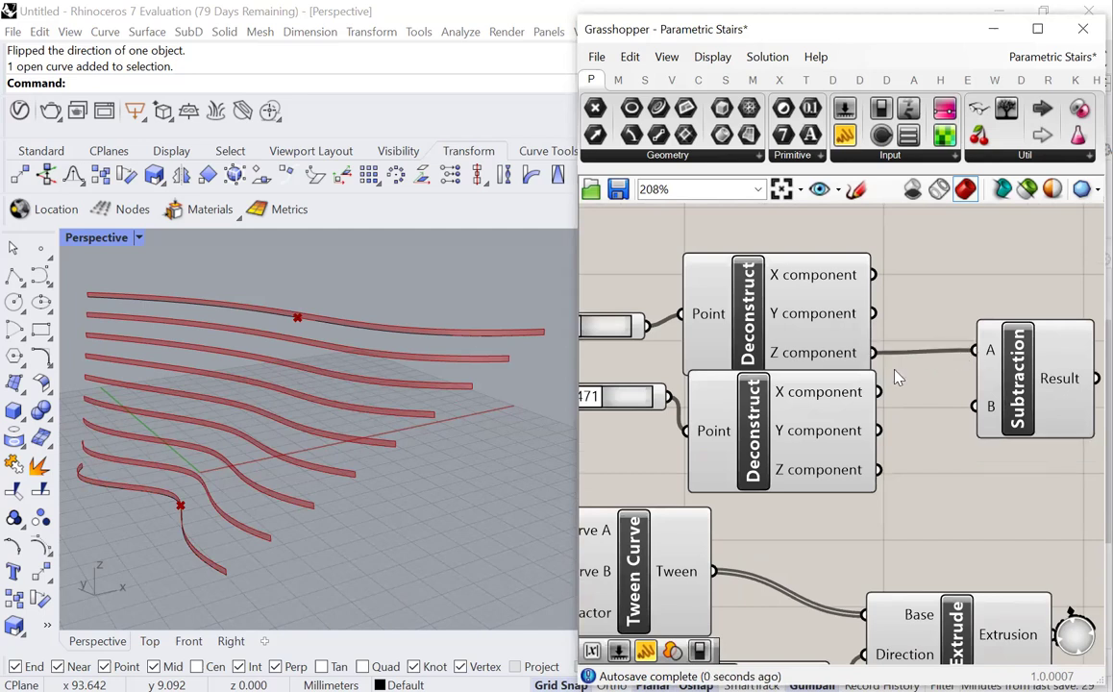
scroll(673, 351, down, 3)
scroll(843, 384, up, 6)
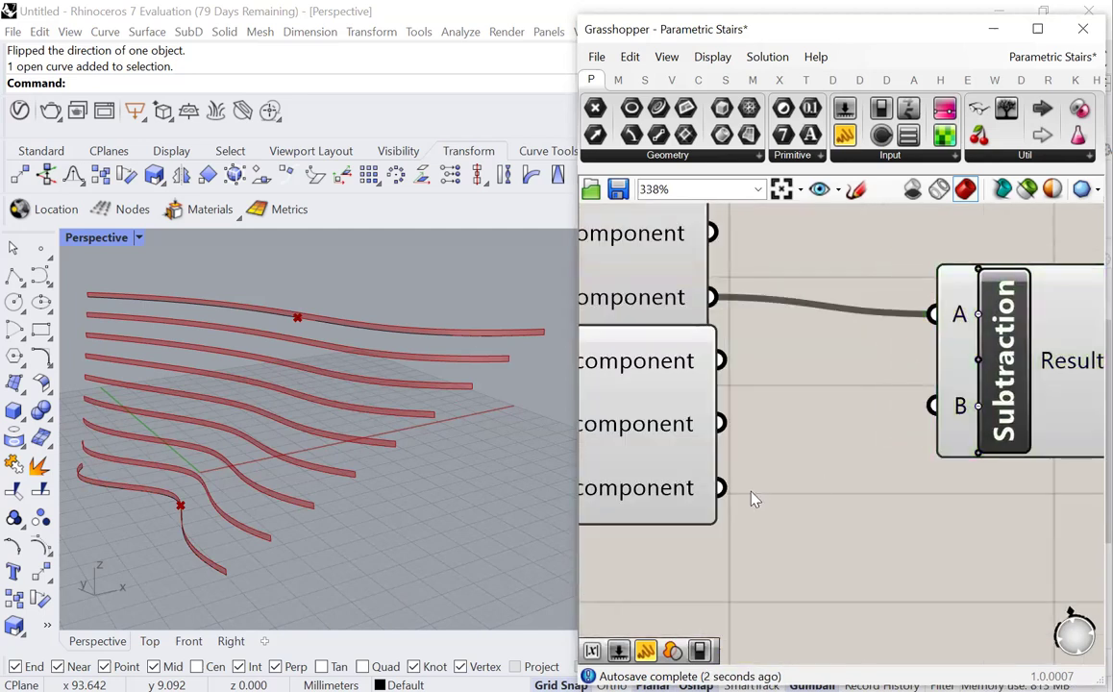
drag(721, 489, 932, 405)
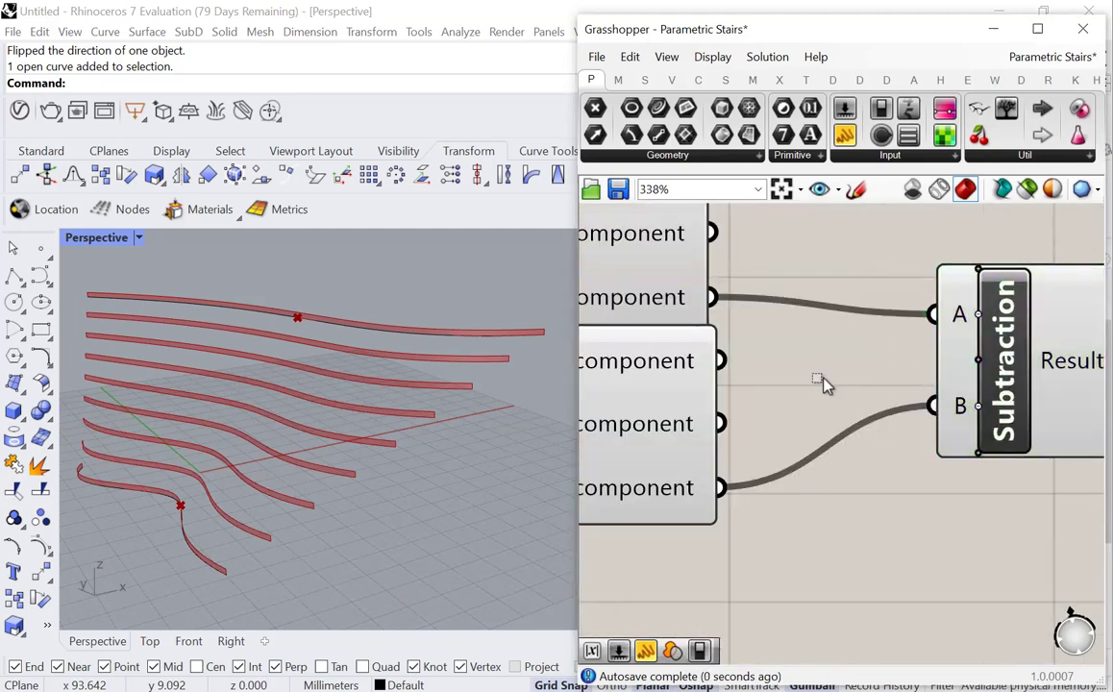
scroll(820, 385, down, 2)
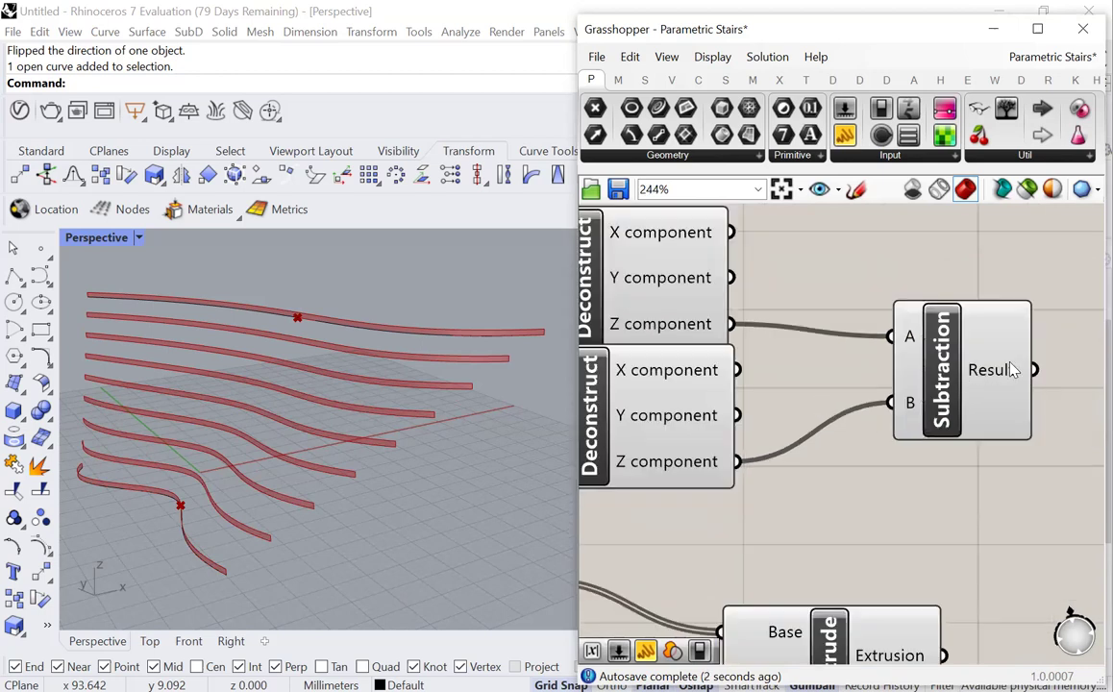
mouse_move(1006, 373)
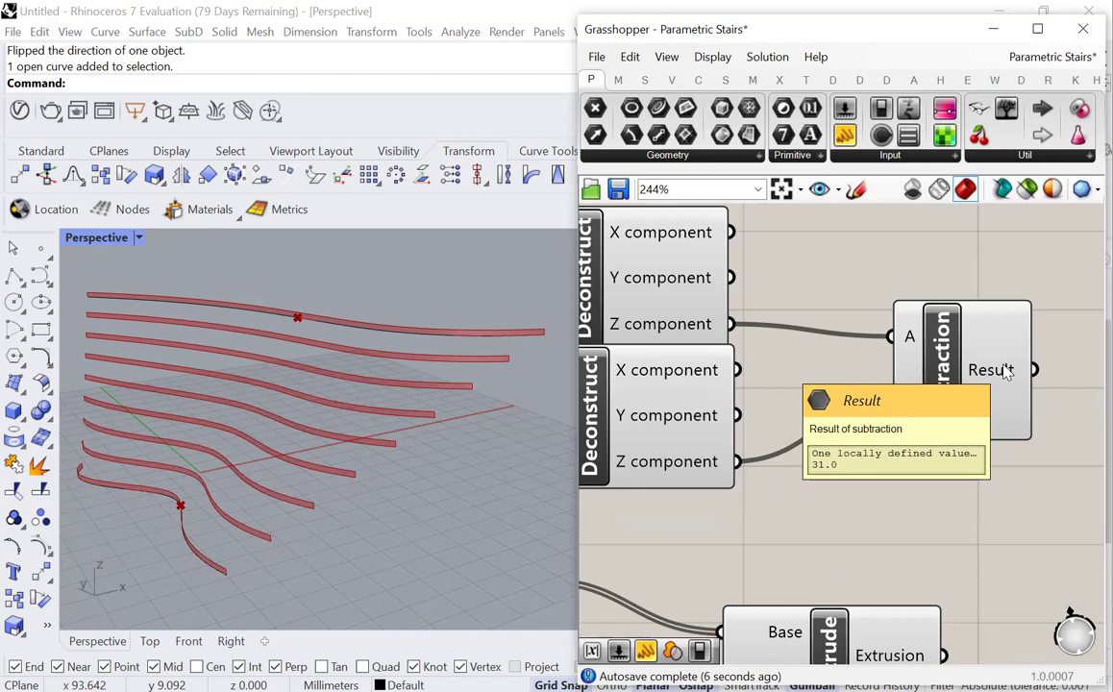
Step: Add a Division component after Subtraction, wiring the Subtraction result to input A and the Number Slider to input B
scroll(1005, 374, down, 5)
scroll(1002, 386, up, 1)
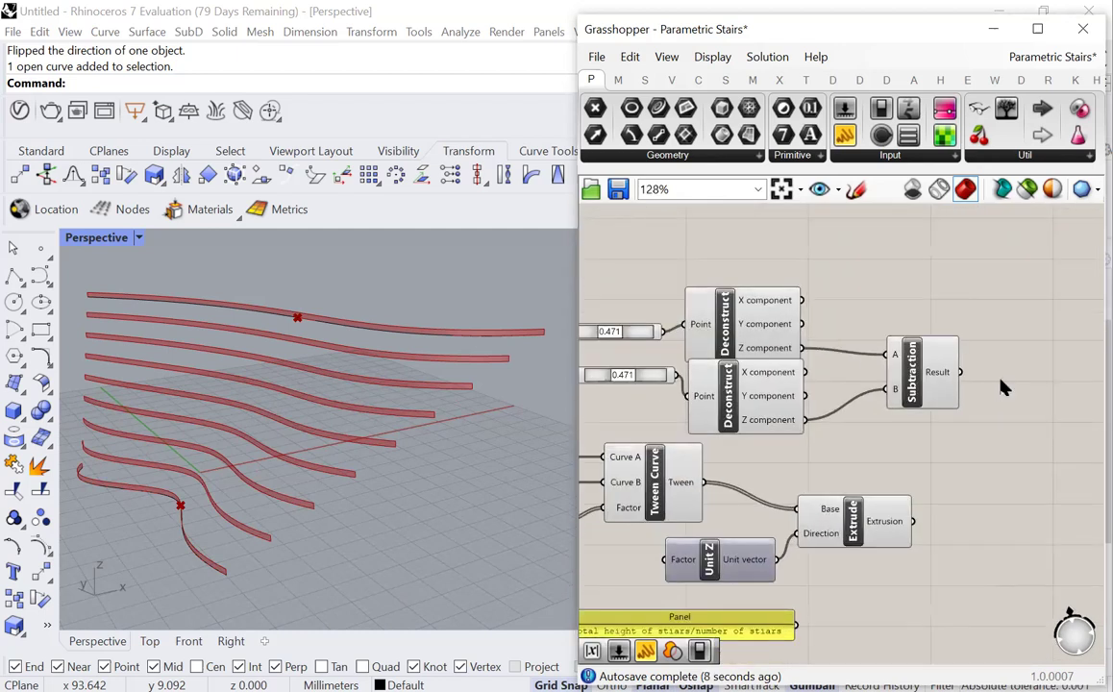
double_click(1002, 387)
text(divi)
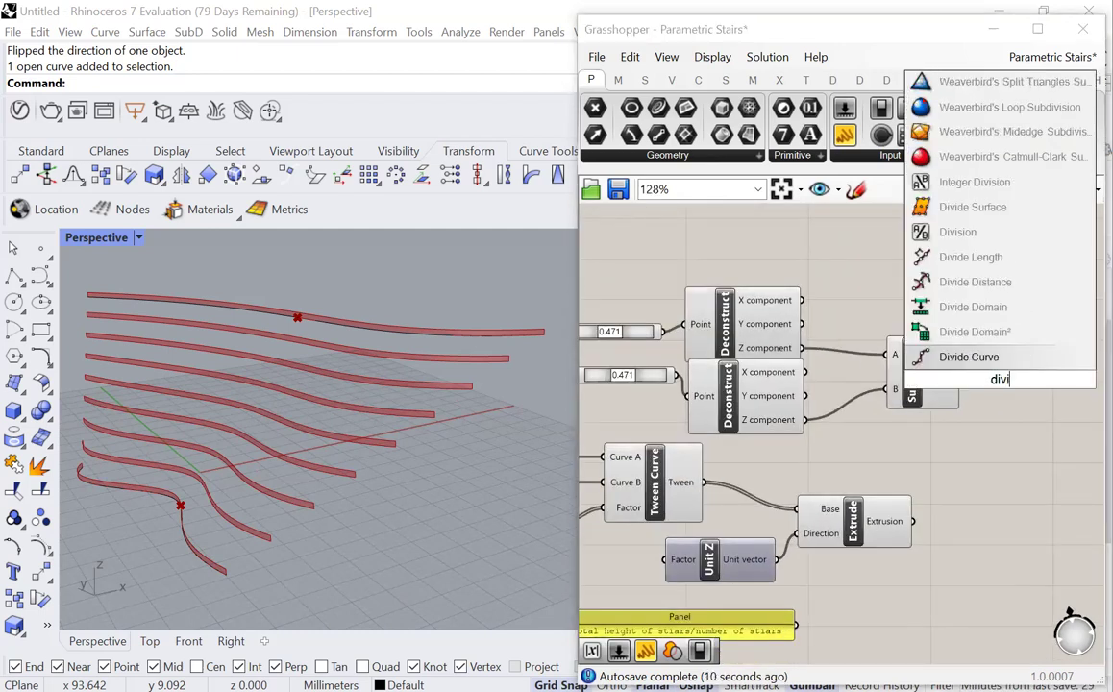
click(951, 232)
drag(960, 372, 756, 570)
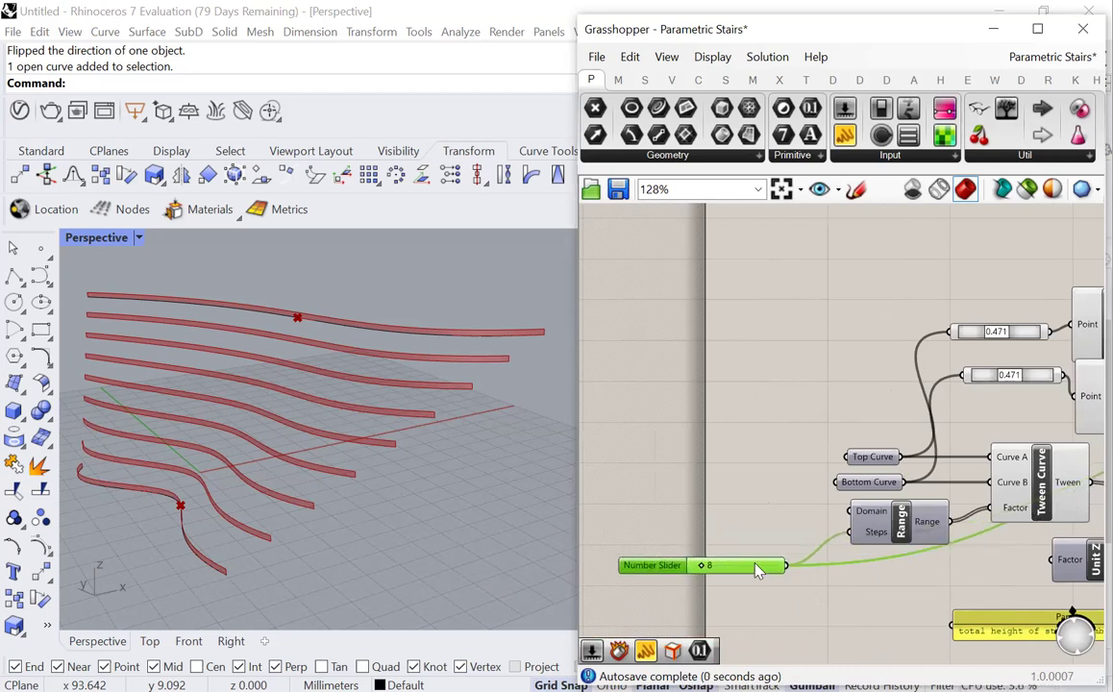
Step: Rename the number slider that drives the Range steps as "Number of stairs"
scroll(688, 562, up, 4)
right_click(654, 569)
drag(758, 491, 467, 397)
text(Numbe)
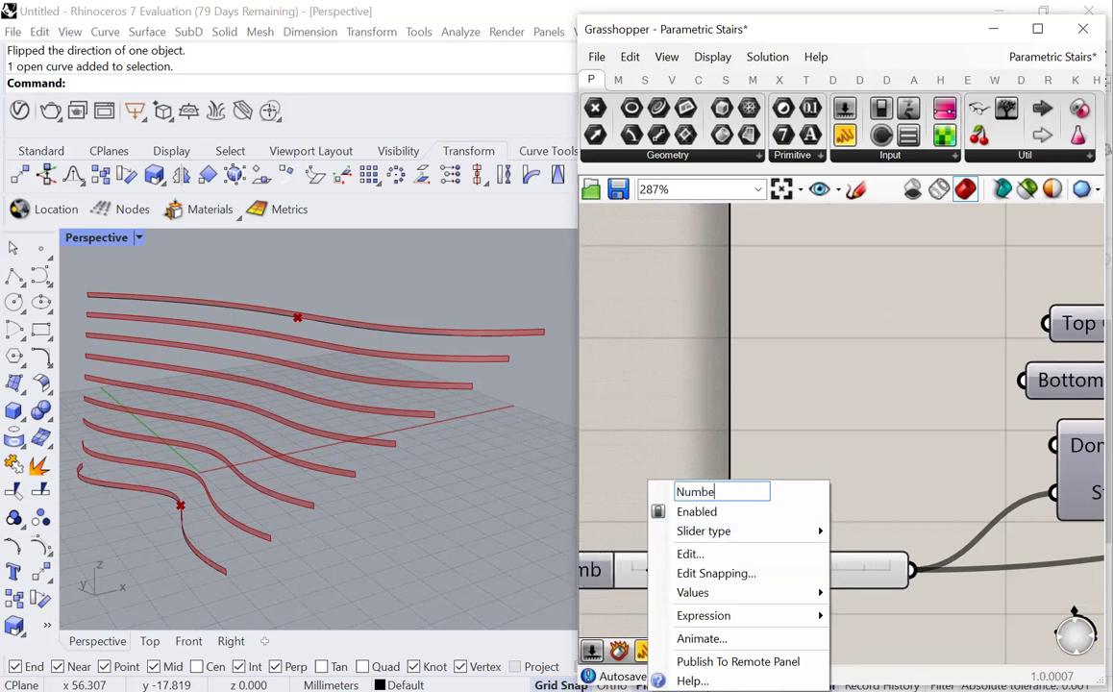
text(r of stairs)
key(Return)
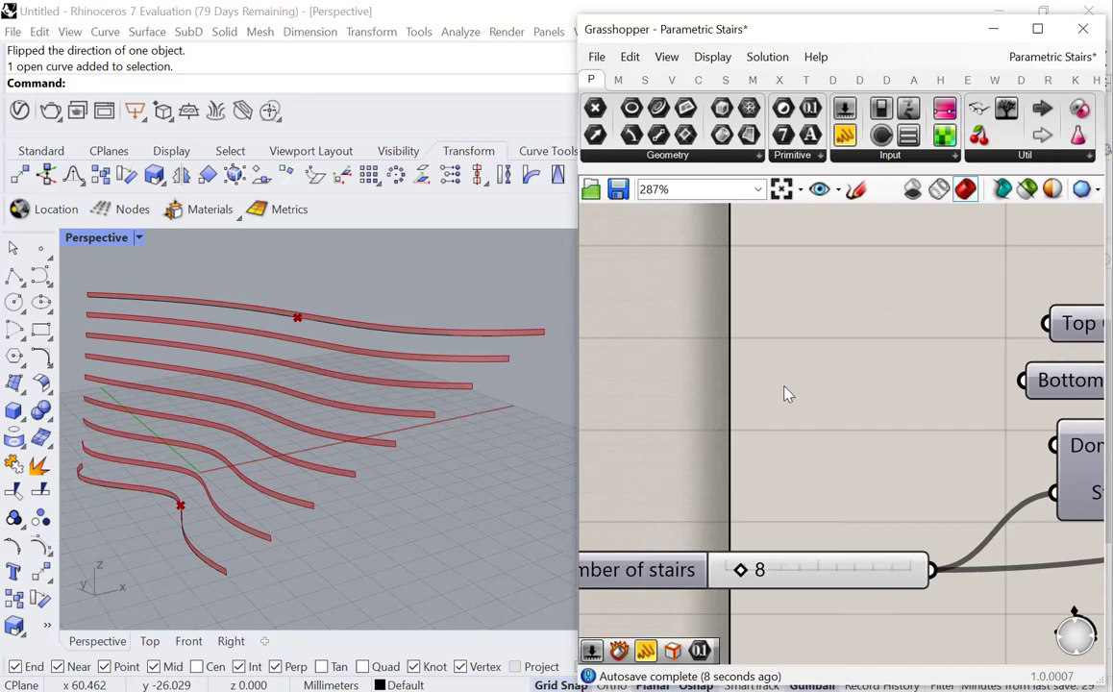
scroll(785, 392, down, 3)
scroll(708, 517, up, 2)
click(685, 463)
Step: Move the Extrude and Unit Z components farther right, below and beyond the Division component
scroll(687, 466, down, 8)
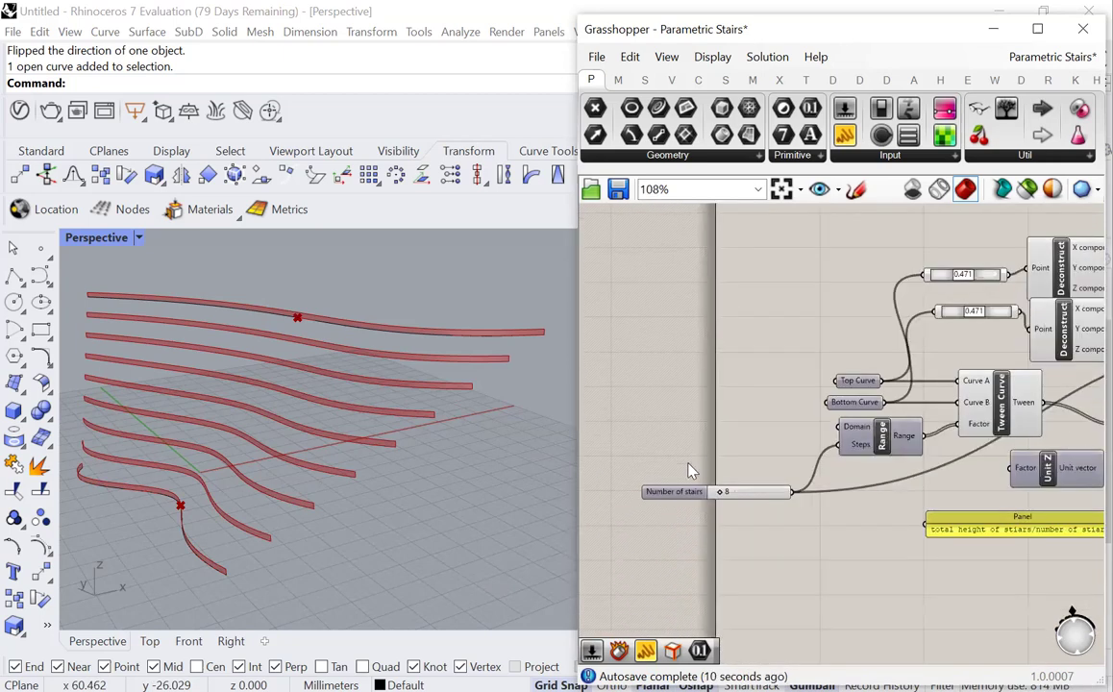
scroll(954, 435, up, 6)
click(961, 364)
click(927, 454)
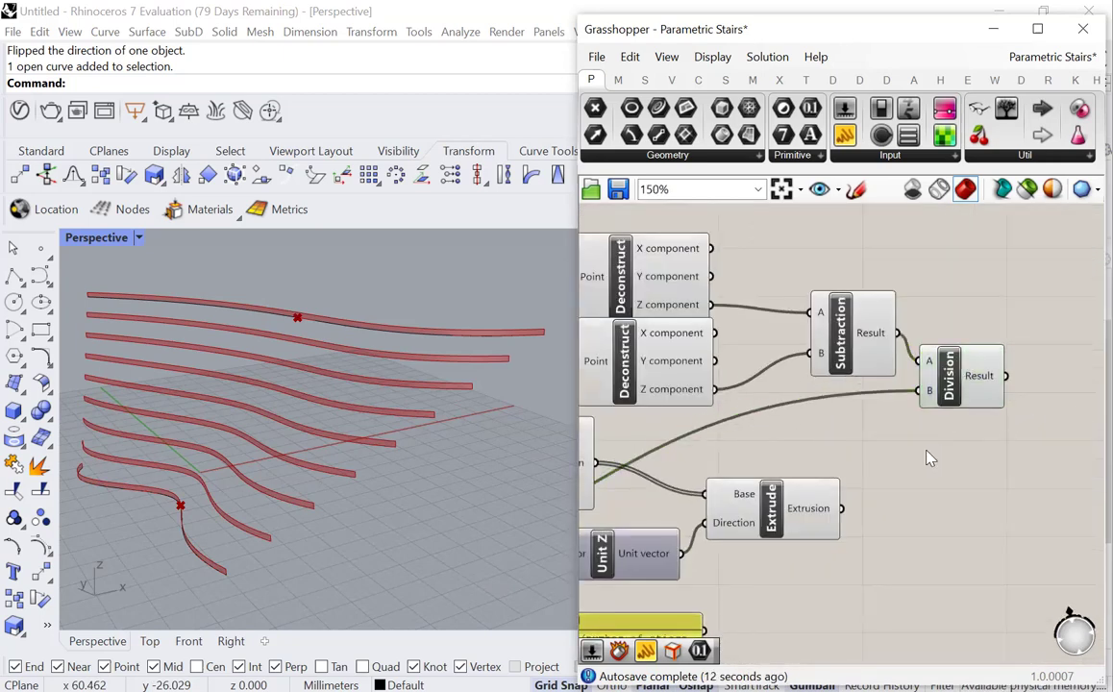
scroll(1072, 392, up, 2)
click(925, 376)
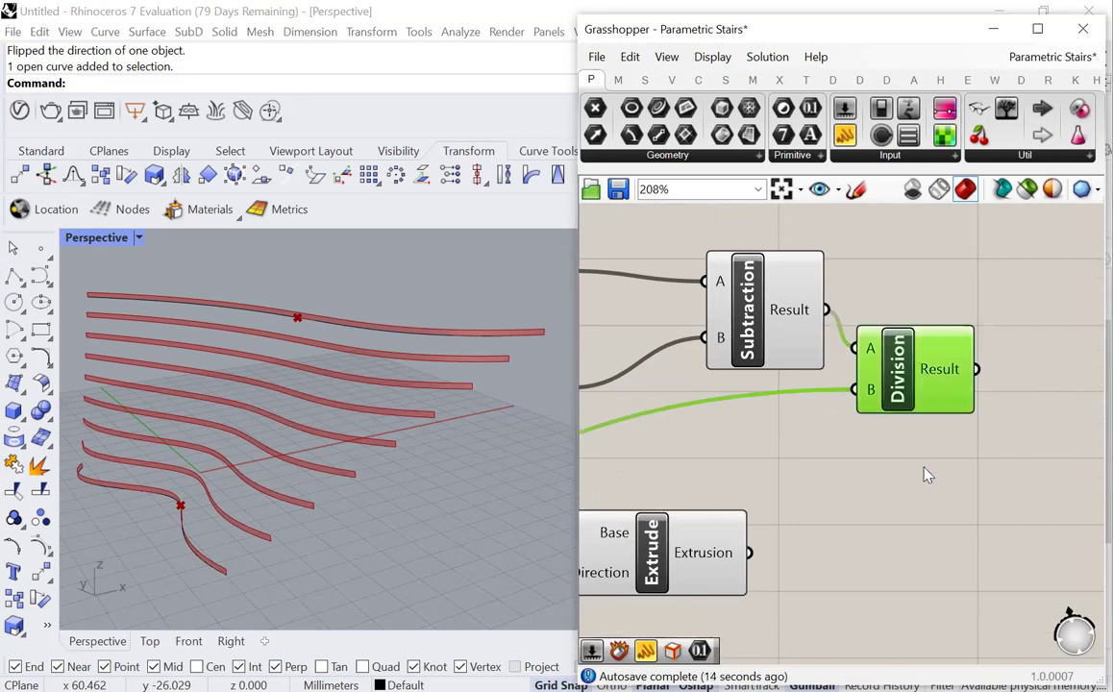
click(926, 472)
scroll(786, 510, down, 2)
drag(769, 580, 544, 520)
drag(700, 548, 1073, 519)
click(879, 364)
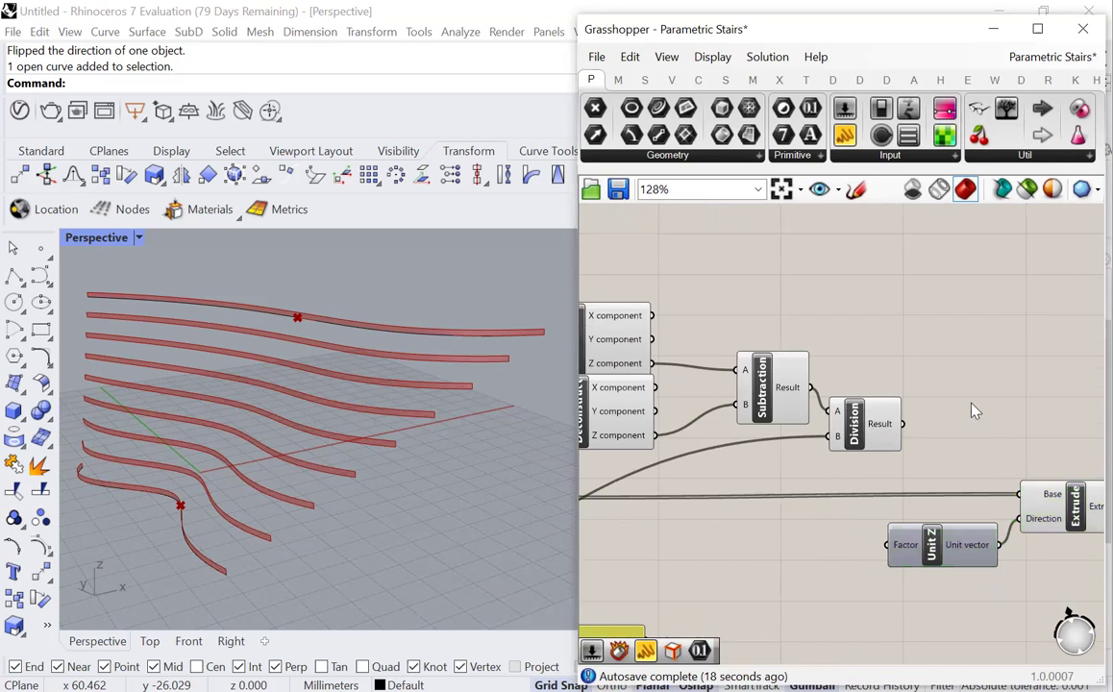
scroll(872, 429, up, 2)
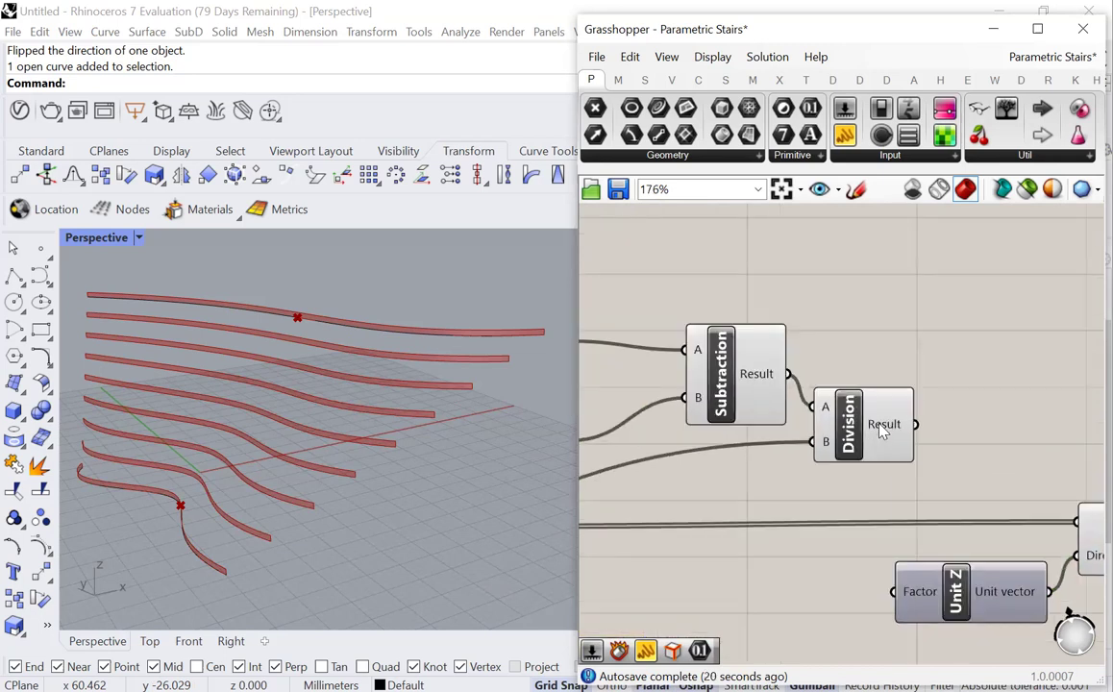
Step: Wire the Division result to the Factor input of the Unit Z component
scroll(882, 432, down, 2)
scroll(797, 420, up, 2)
drag(803, 389, 785, 530)
drag(1023, 402, 912, 568)
click(809, 339)
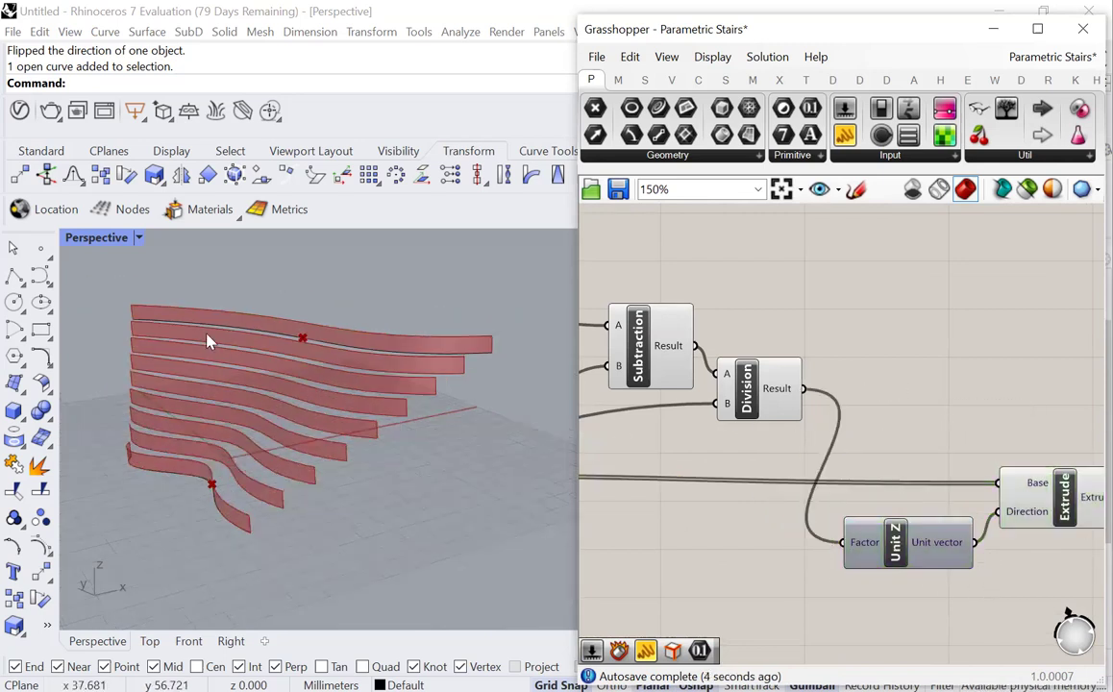
Step: Examine the height and alignment of the extruded risers in the Front view and the maximized Perspective view
double_click(92, 237)
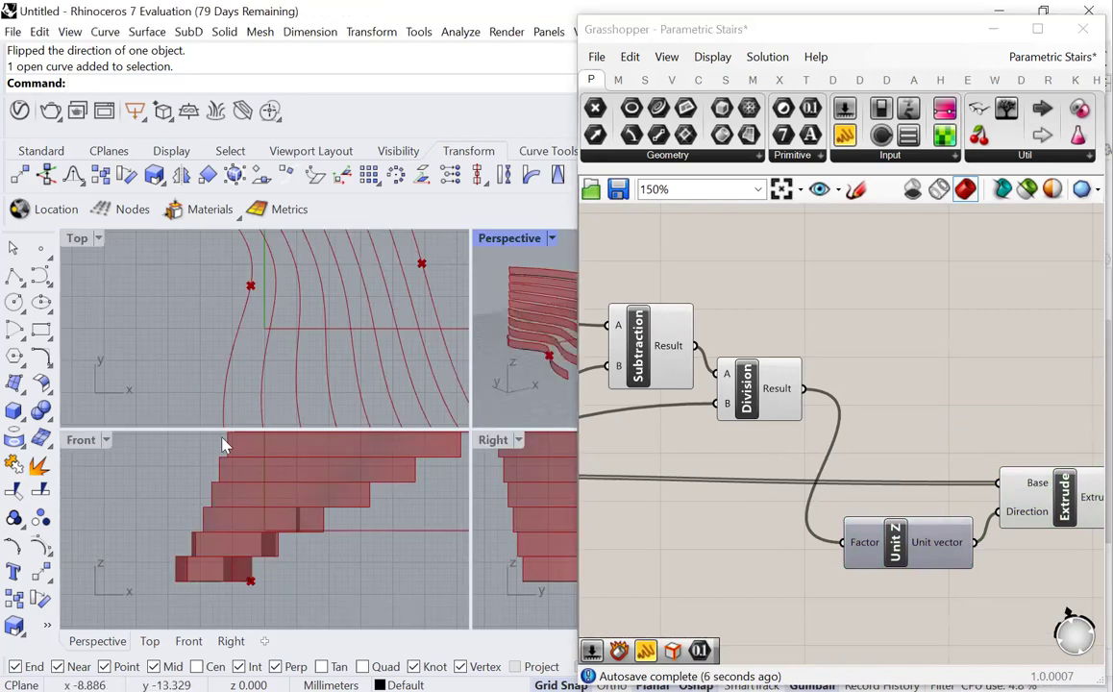
scroll(242, 539, up, 3)
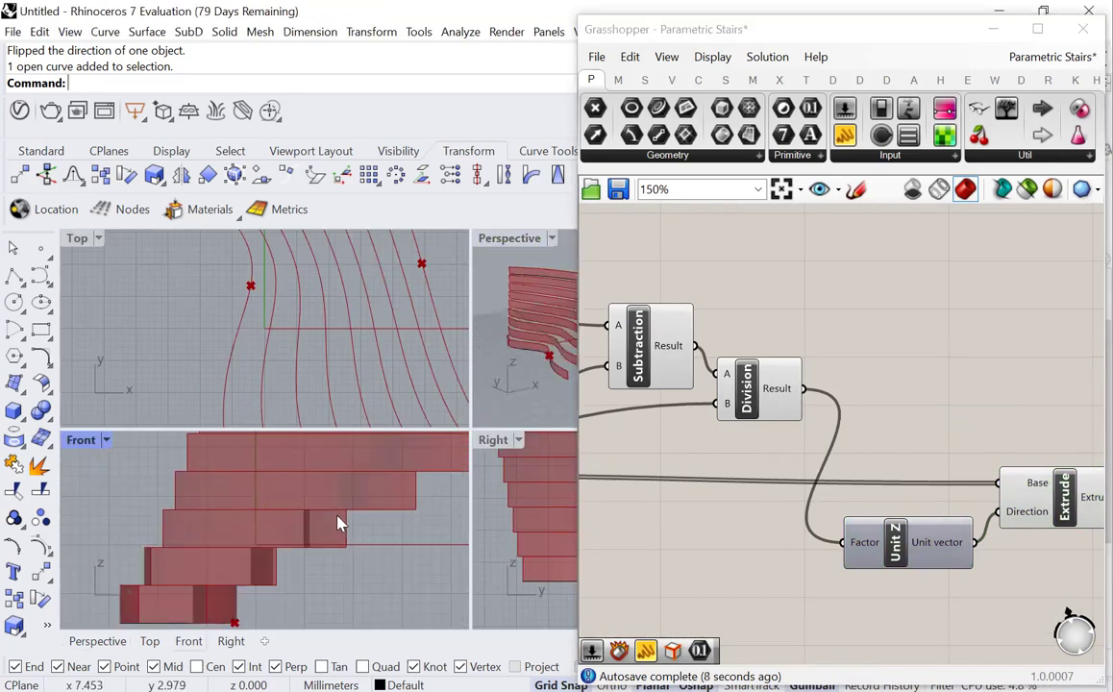
scroll(337, 524, up, 6)
scroll(334, 527, down, 1)
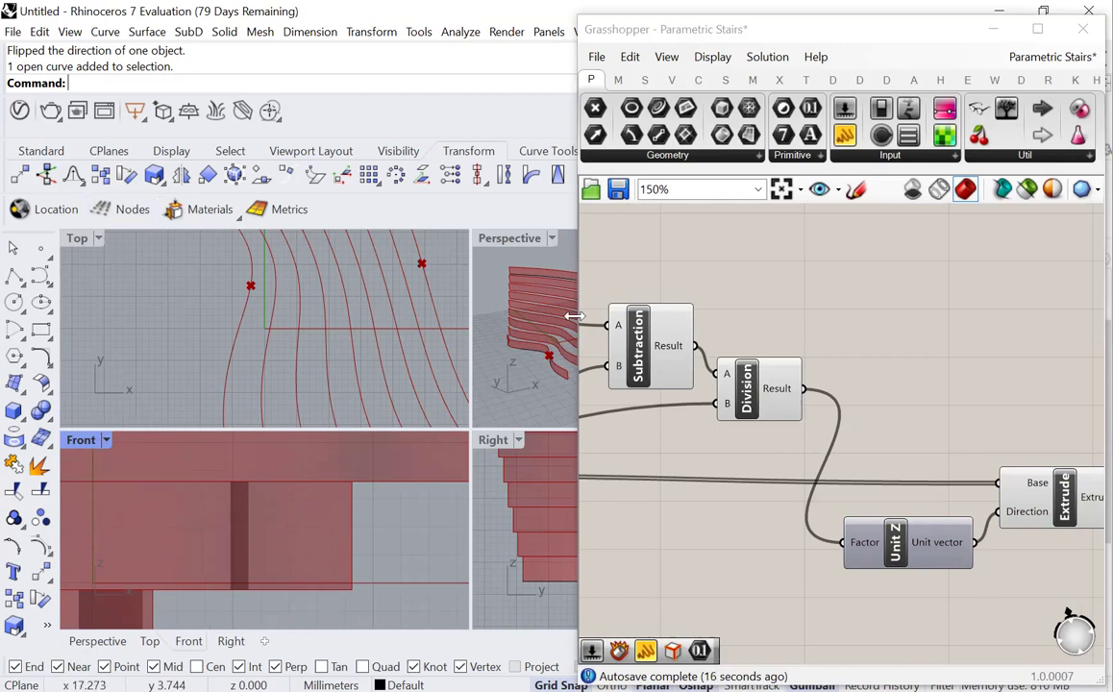
double_click(509, 239)
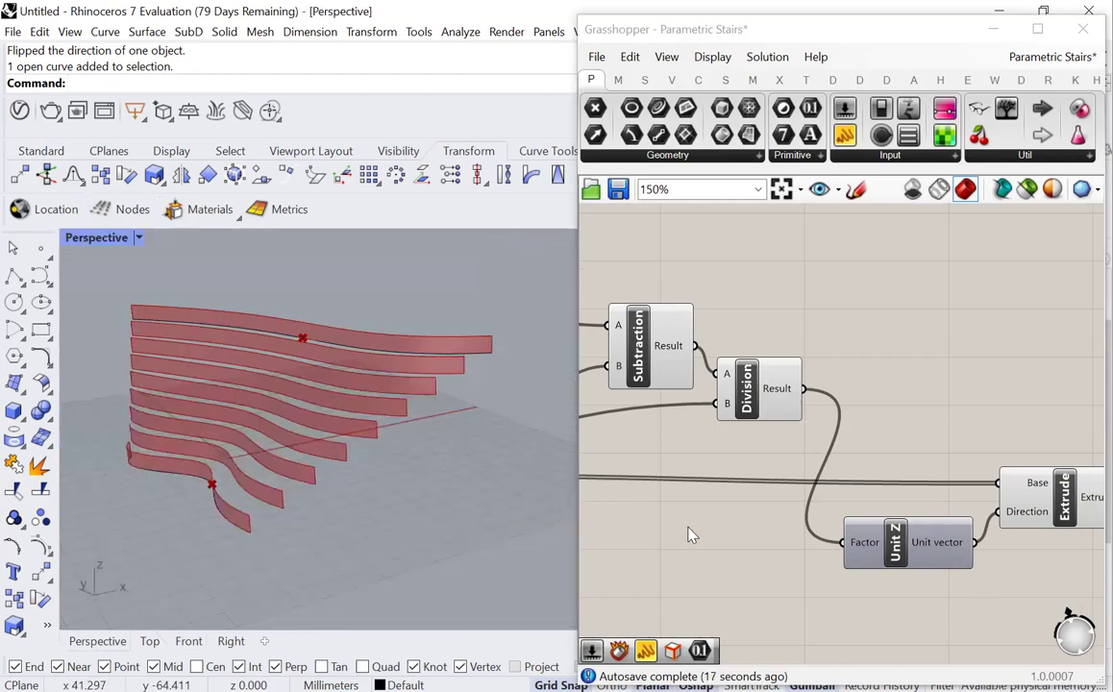
key(Left)
key(Left)
key(Left)
key(Left)
key(Left)
key(Left)
key(Left)
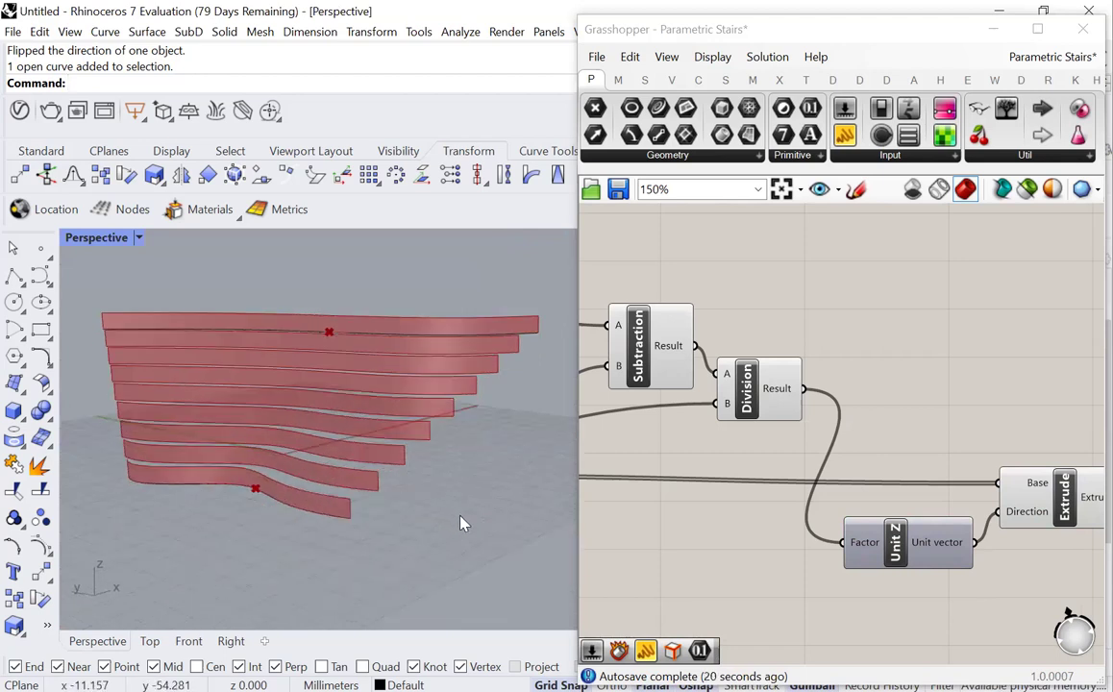
Step: Try the stairs with the Number of stairs slider set to 1 and inspect the extrusions
scroll(989, 423, down, 6)
scroll(701, 464, up, 4)
scroll(787, 439, up, 3)
mouse_move(770, 410)
mouse_down()
mouse_move(795, 409)
mouse_move(759, 404)
mouse_up()
click(510, 445)
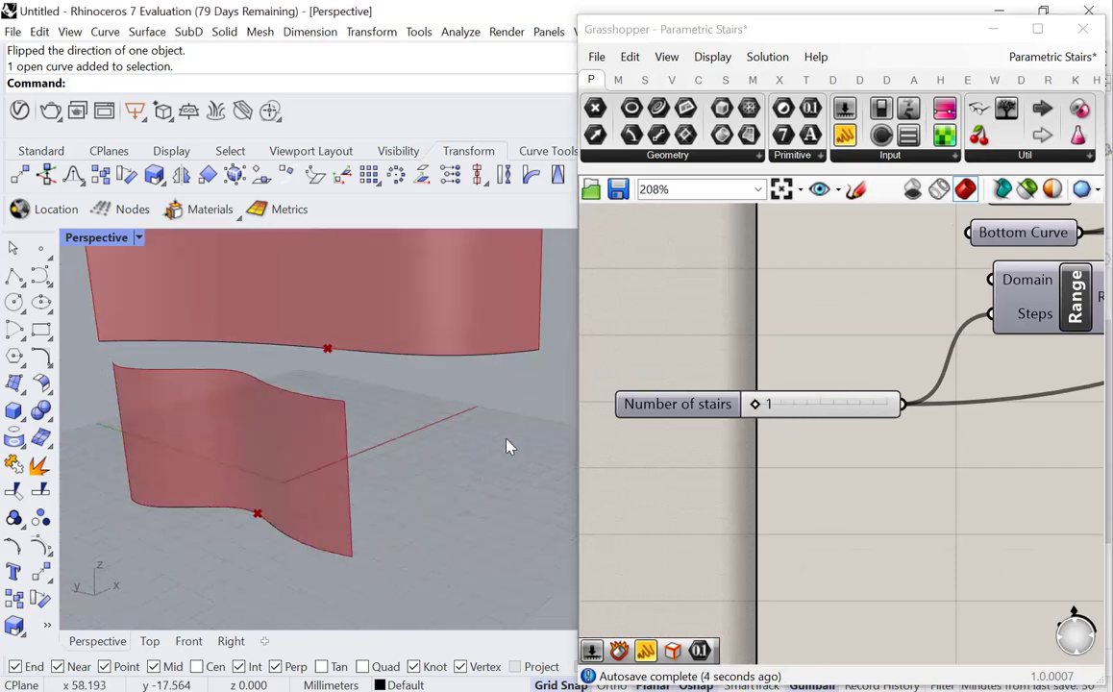
scroll(510, 445, up, 3)
scroll(658, 460, down, 2)
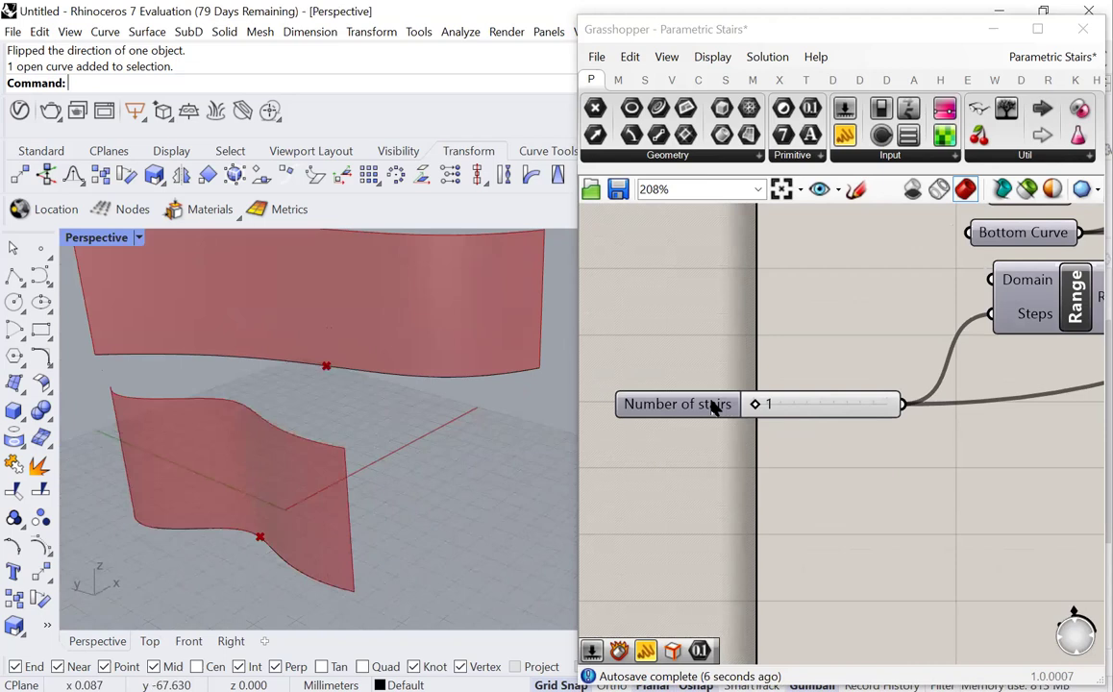
Step: Set the Number of stairs slider to 14 and inspect the lowest risers up close
drag(764, 407, 773, 405)
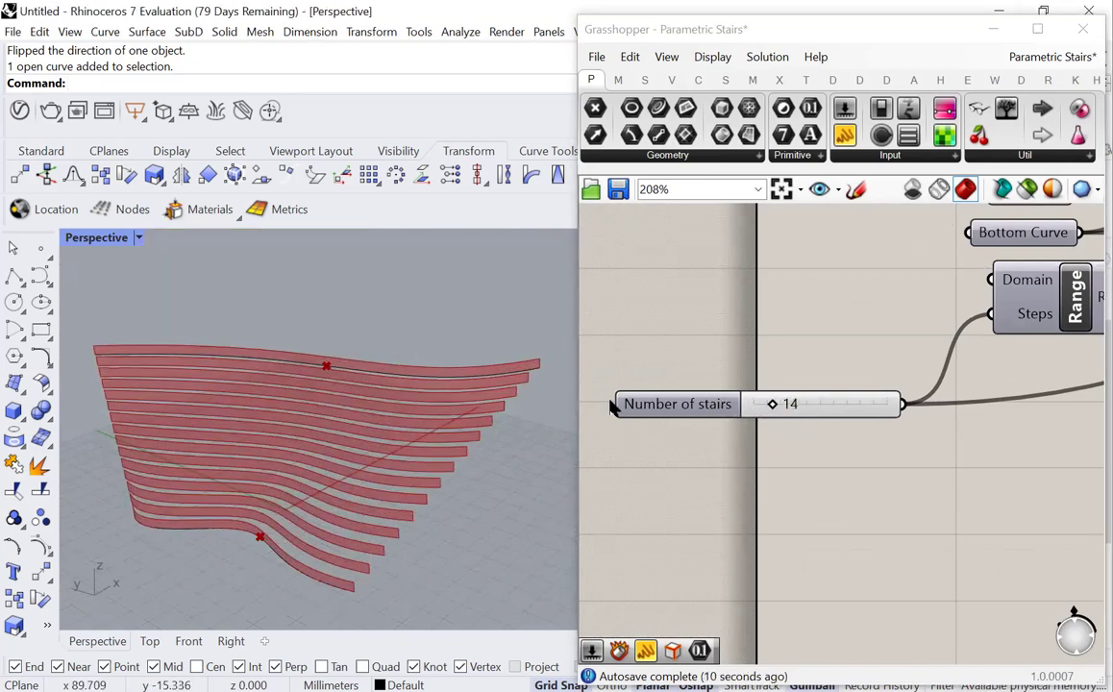
right_drag(459, 313, 428, 351)
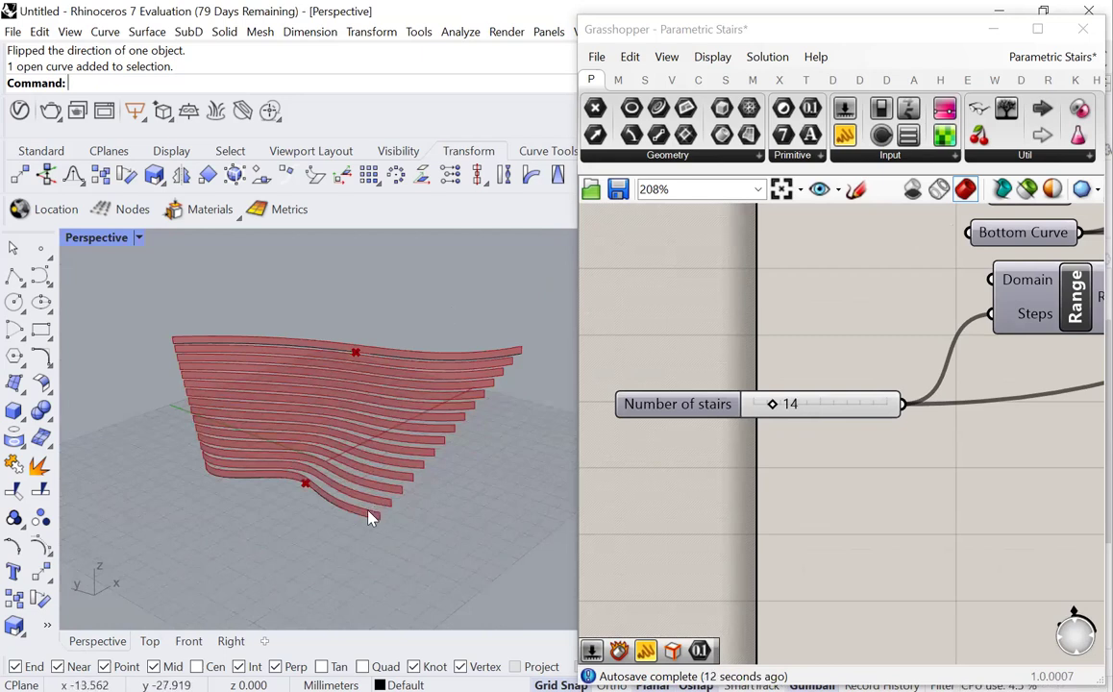
scroll(372, 517, up, 5)
scroll(349, 515, up, 2)
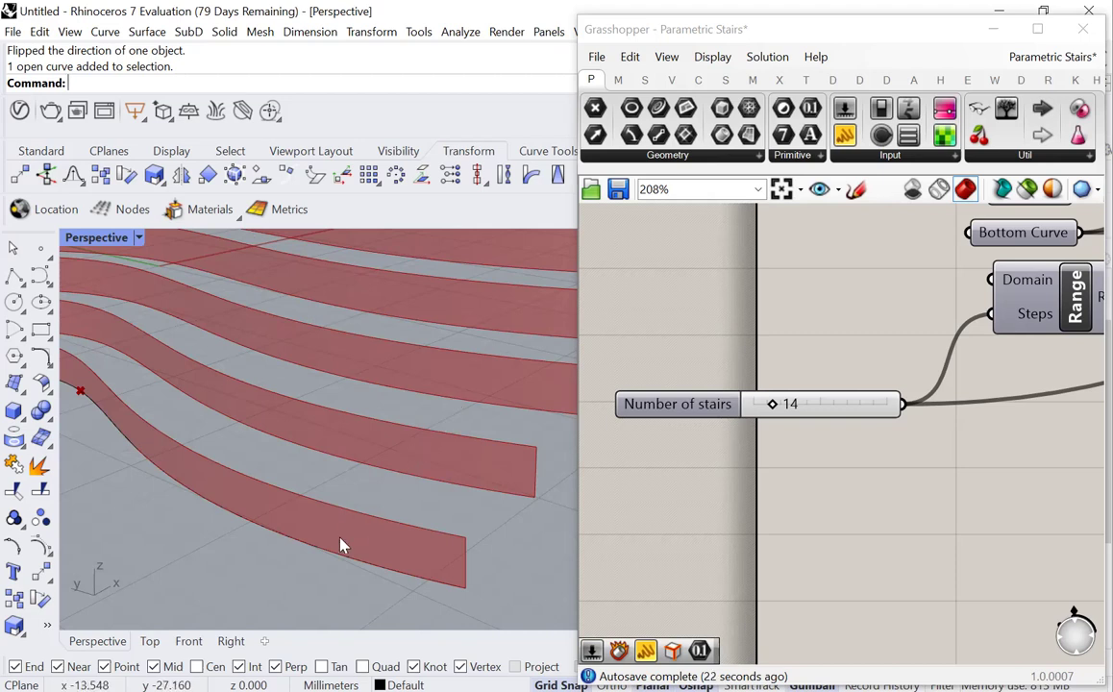
scroll(332, 550, down, 4)
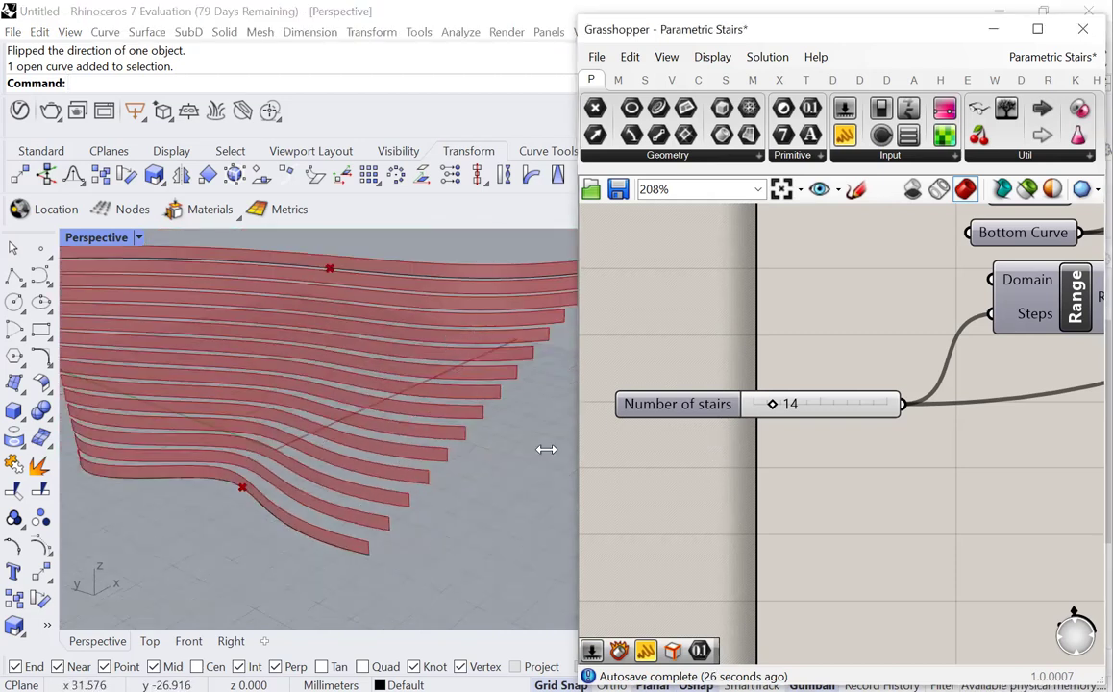
Step: Add a Deconstruct Brep component after Extrude and wire the Extrusion output to its Brep input
scroll(604, 504, down, 5)
scroll(972, 464, up, 6)
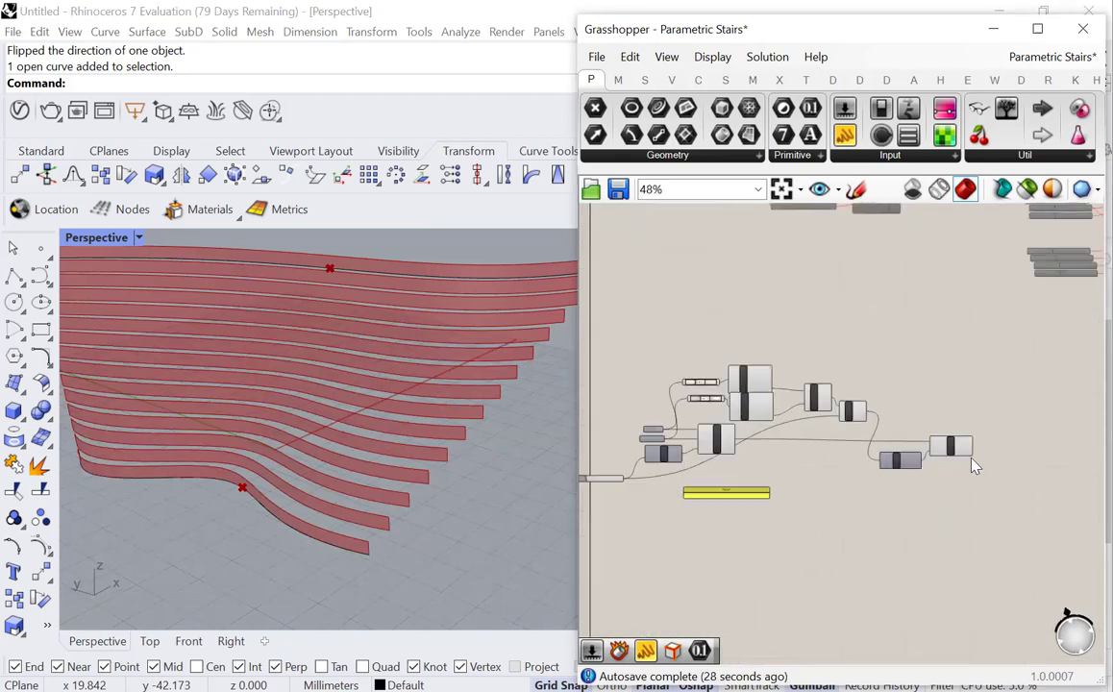
double_click(1065, 409)
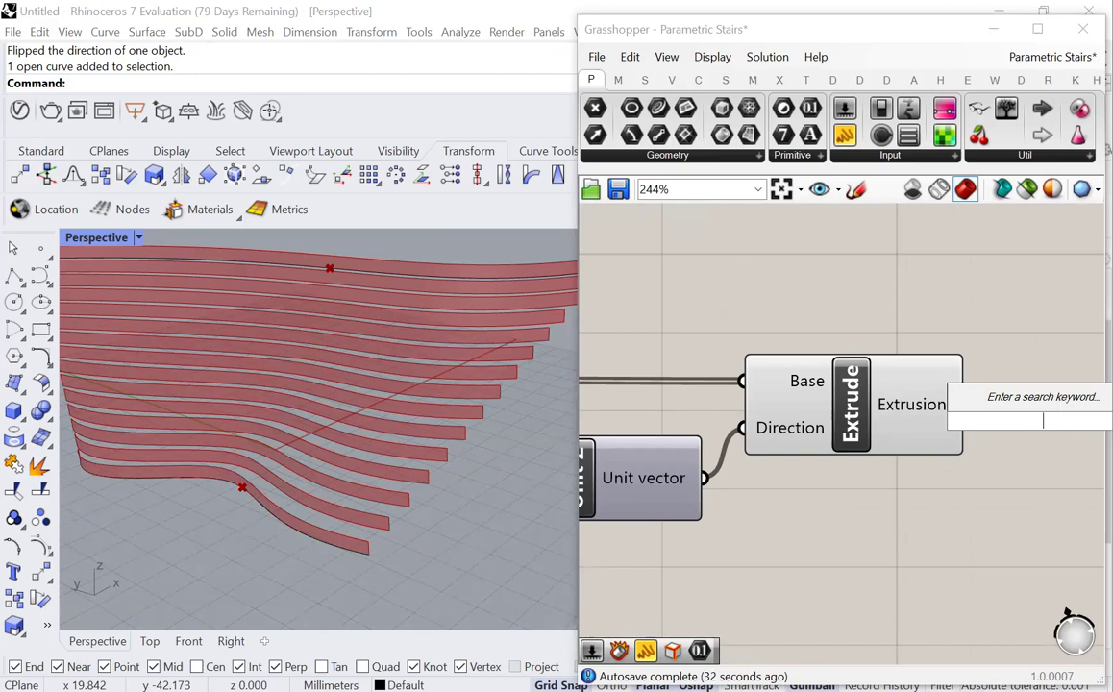
text(deconstruct b)
text(rep)
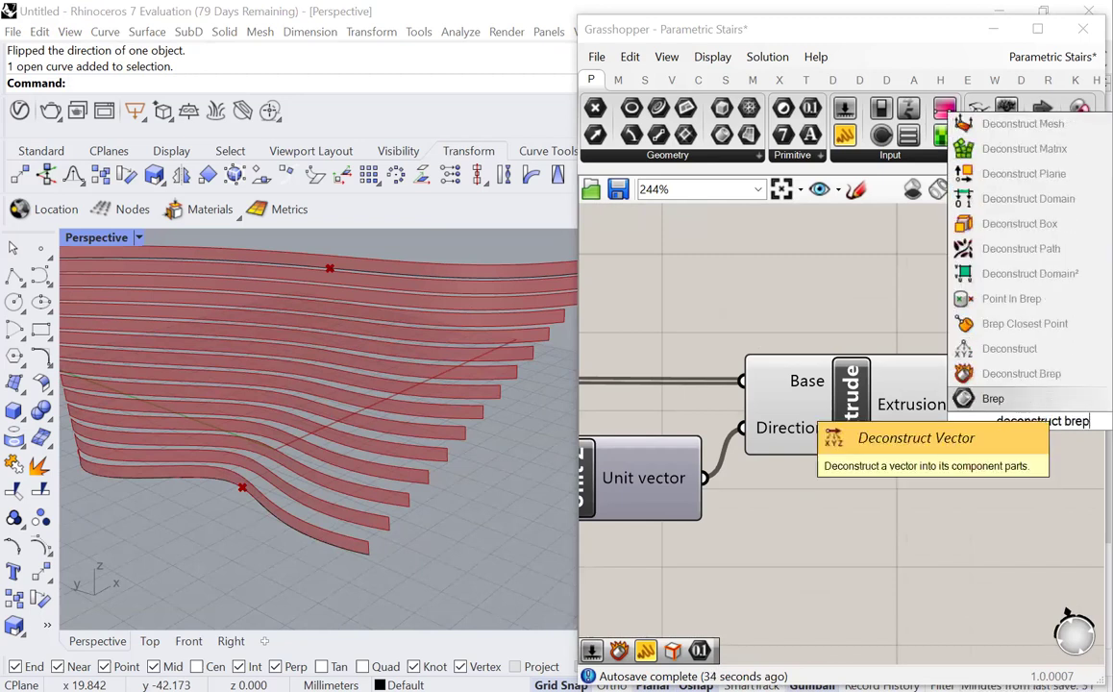
click(1050, 374)
drag(947, 405, 1008, 420)
scroll(893, 441, down, 5)
scroll(893, 441, up, 4)
drag(893, 440, 864, 434)
click(834, 497)
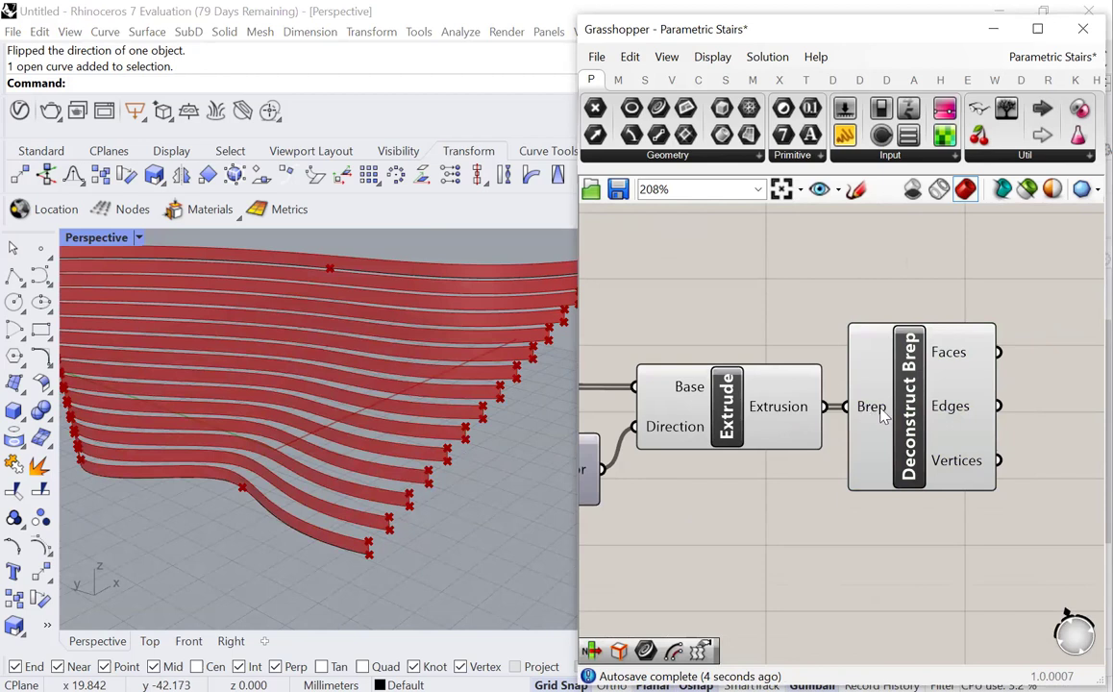
Step: Add a List Item component below Deconstruct Brep's outputs and wire the Edges output to its List input
scroll(870, 411, up, 1)
mouse_move(892, 415)
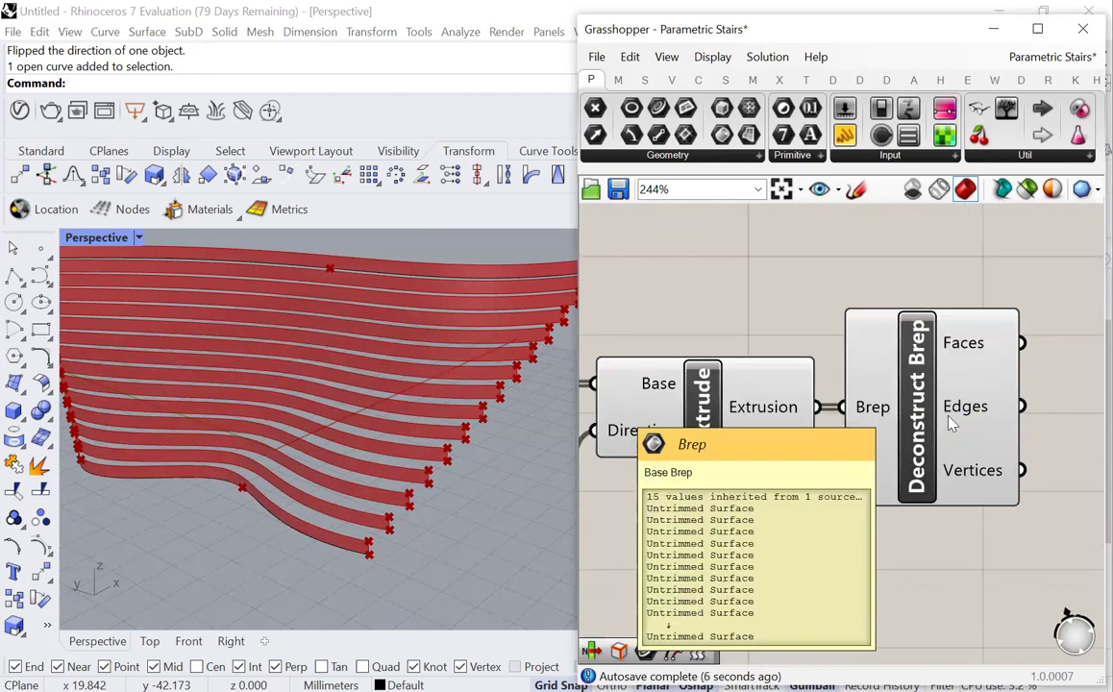
mouse_move(969, 428)
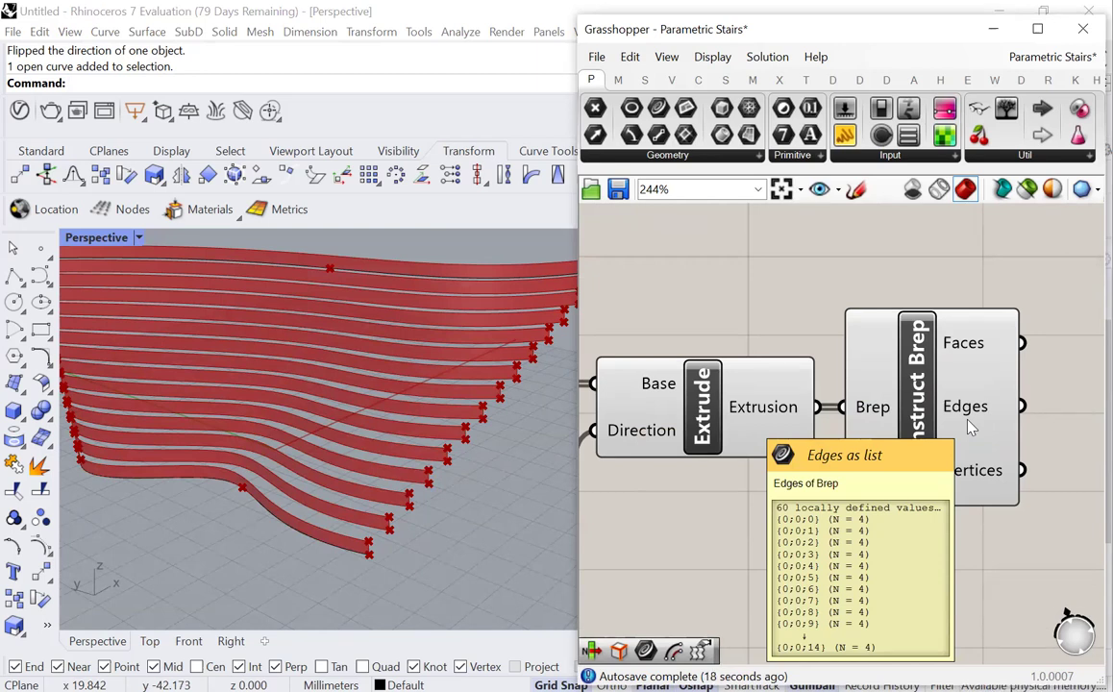
scroll(971, 359, down, 2)
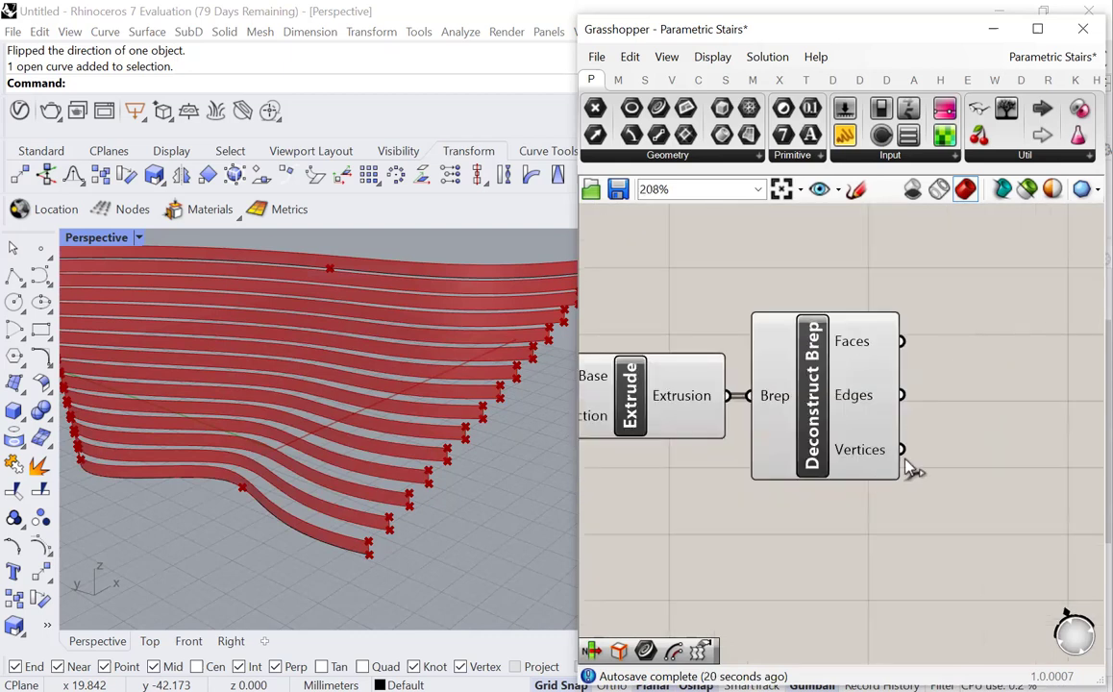
double_click(993, 390)
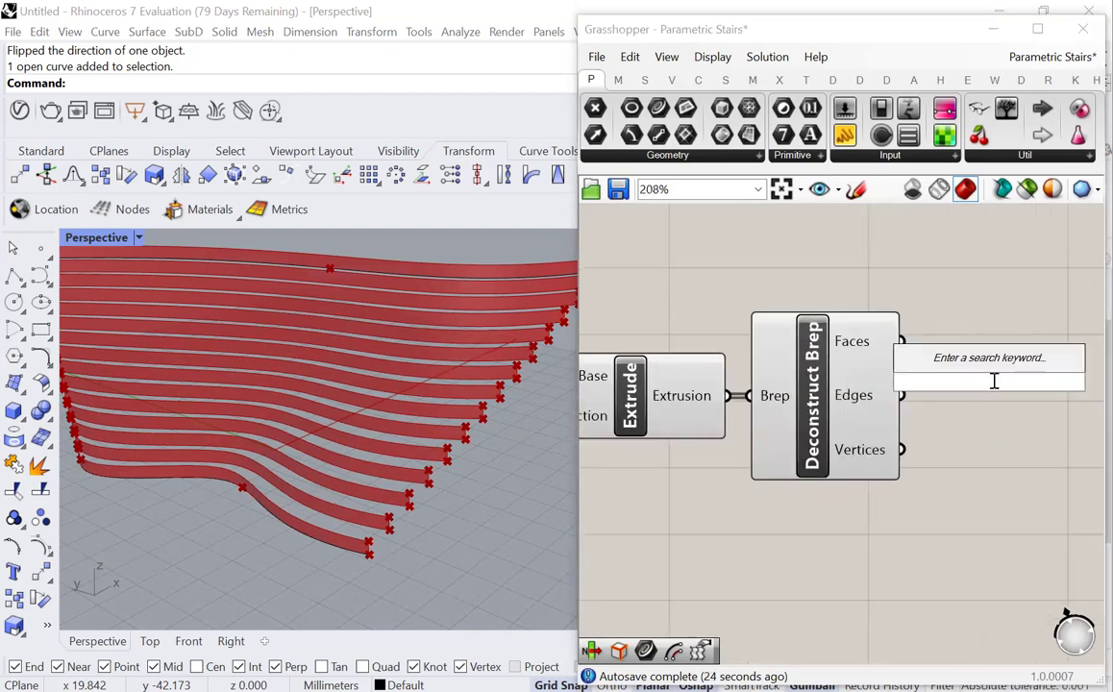
text(list item)
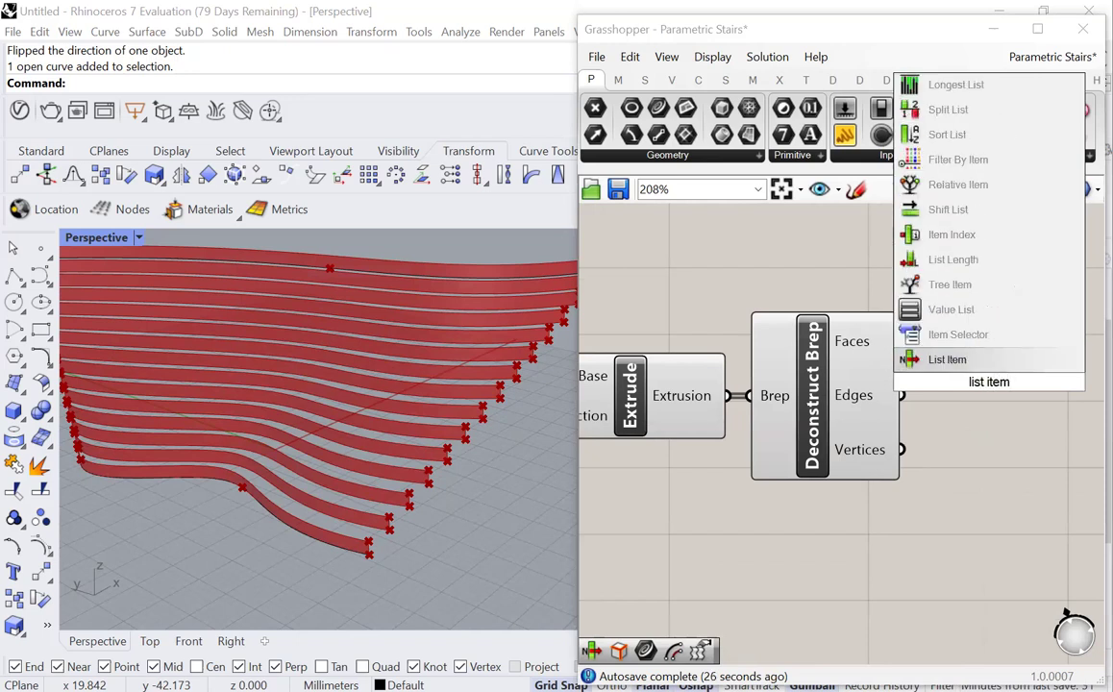
key(Return)
scroll(926, 393, down, 1)
drag(937, 364, 969, 490)
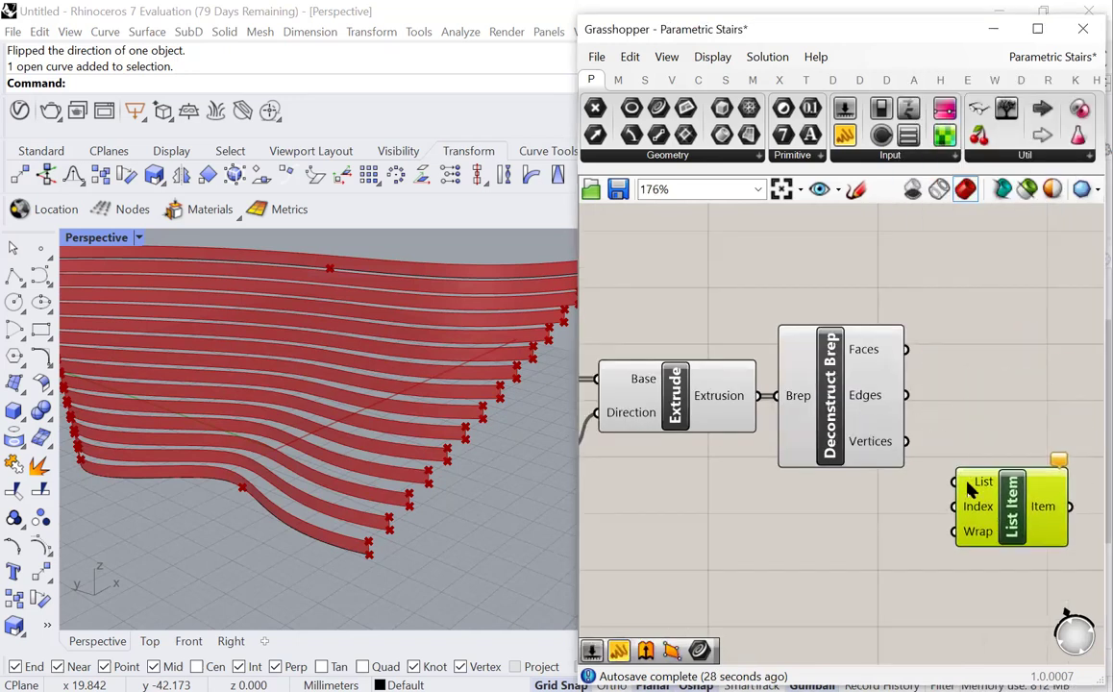
drag(906, 395, 994, 479)
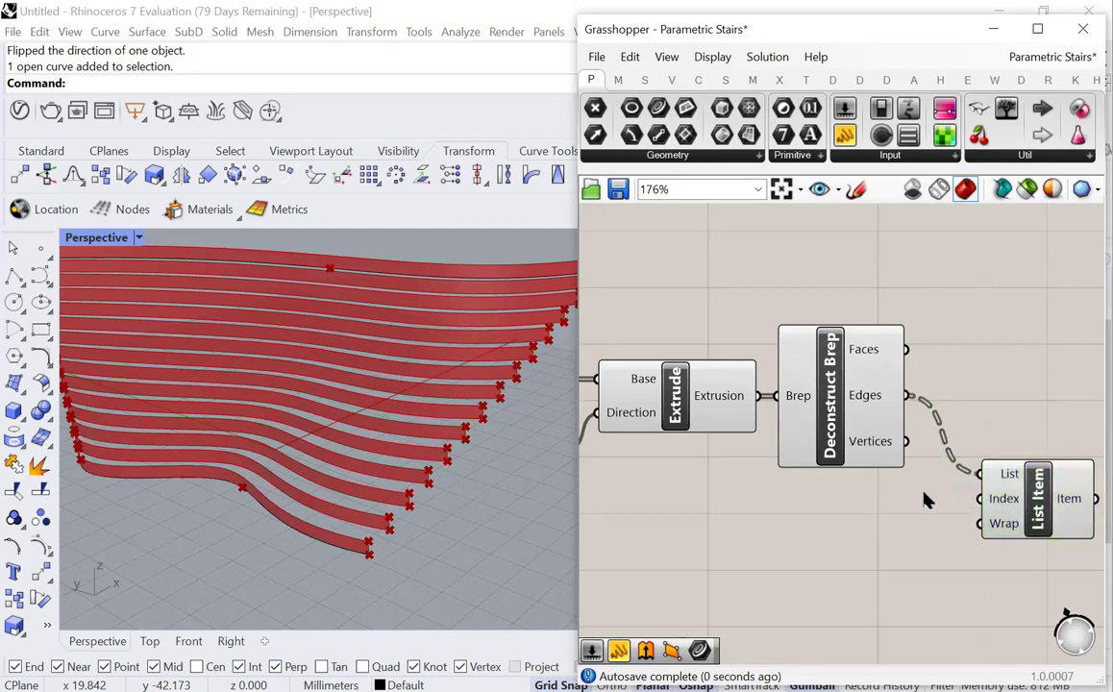
Step: Move the List Item component closer to Deconstruct Brep and inspect which riser edges its default index picks
mouse_move(869, 394)
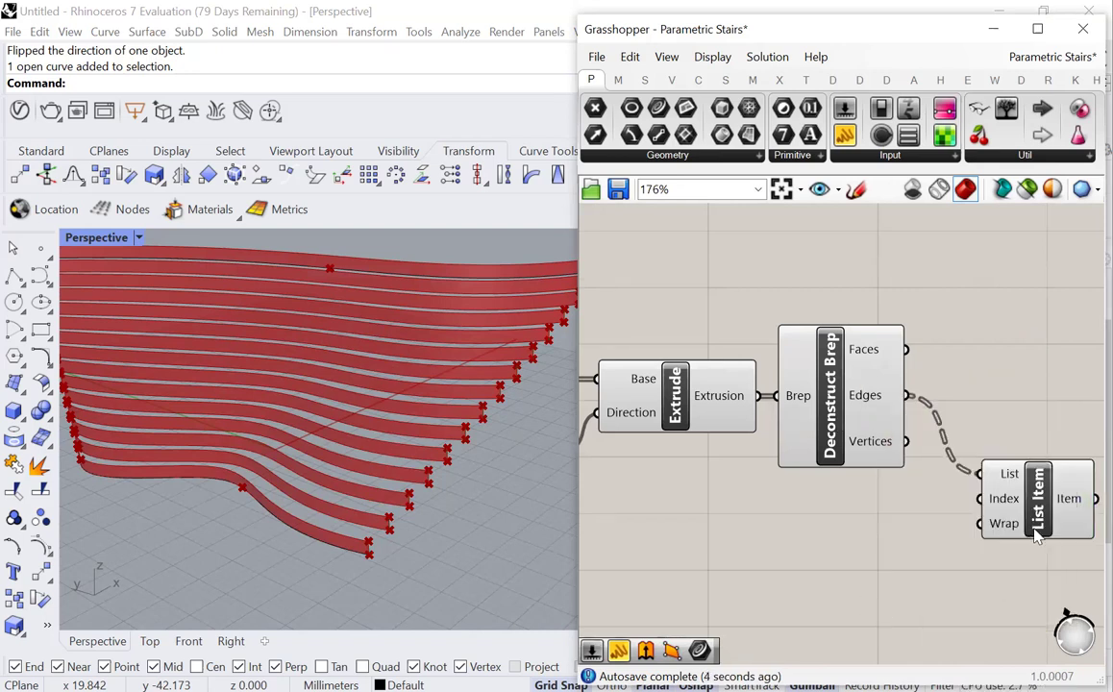
scroll(1010, 502, up, 2)
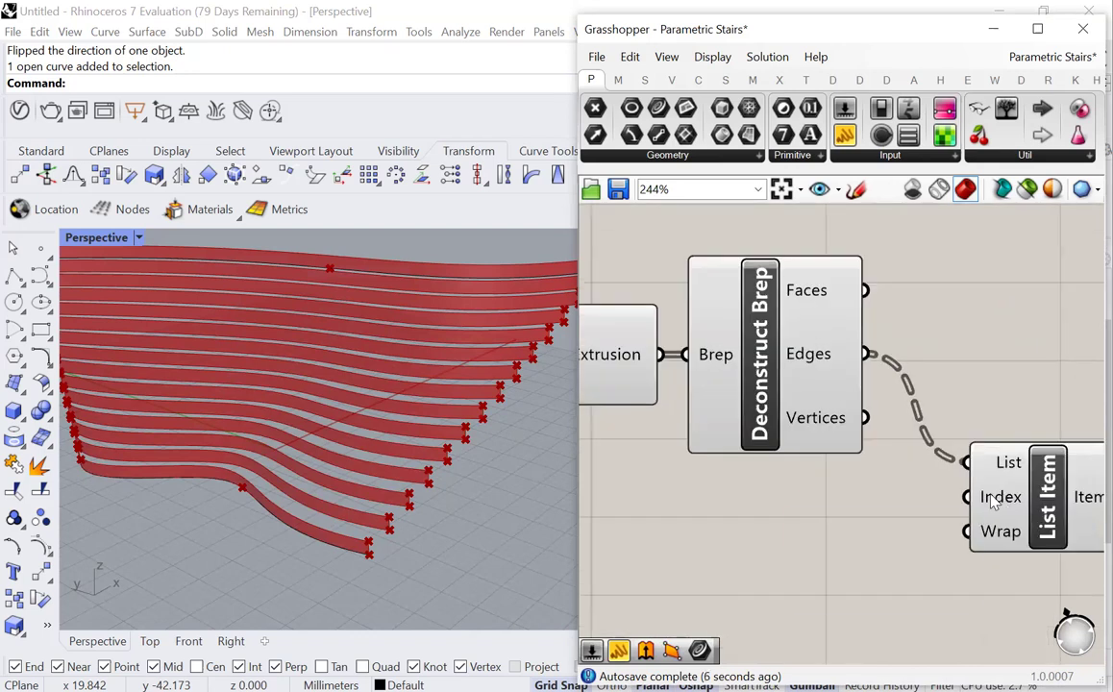
mouse_move(993, 504)
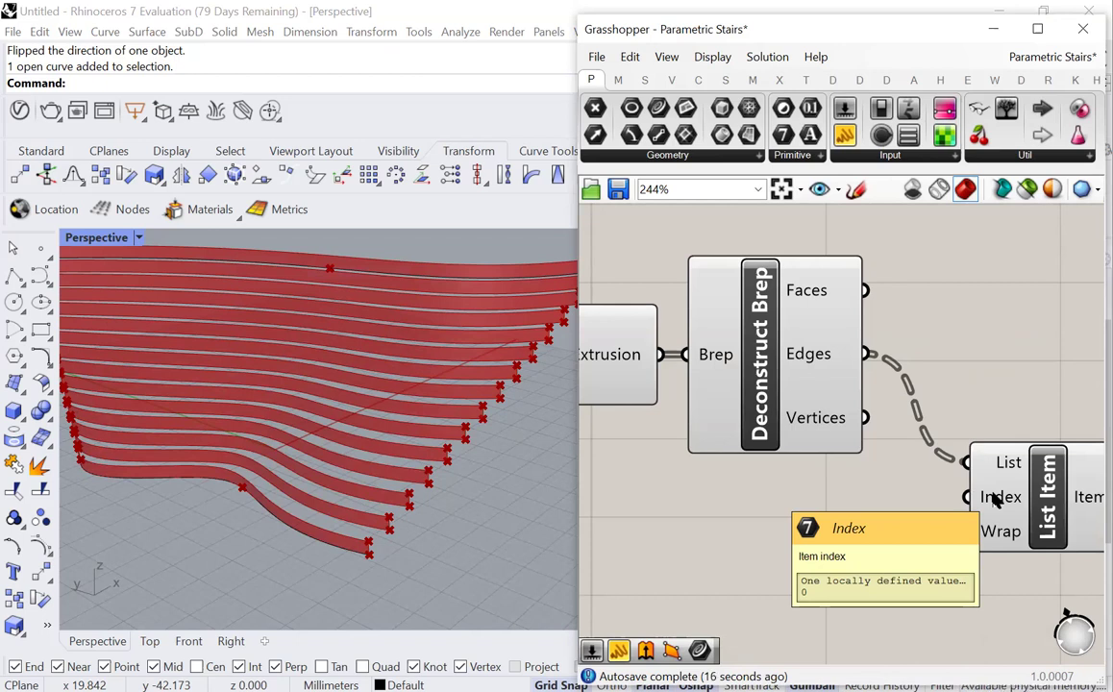
scroll(770, 492, down, 1)
drag(966, 497, 932, 492)
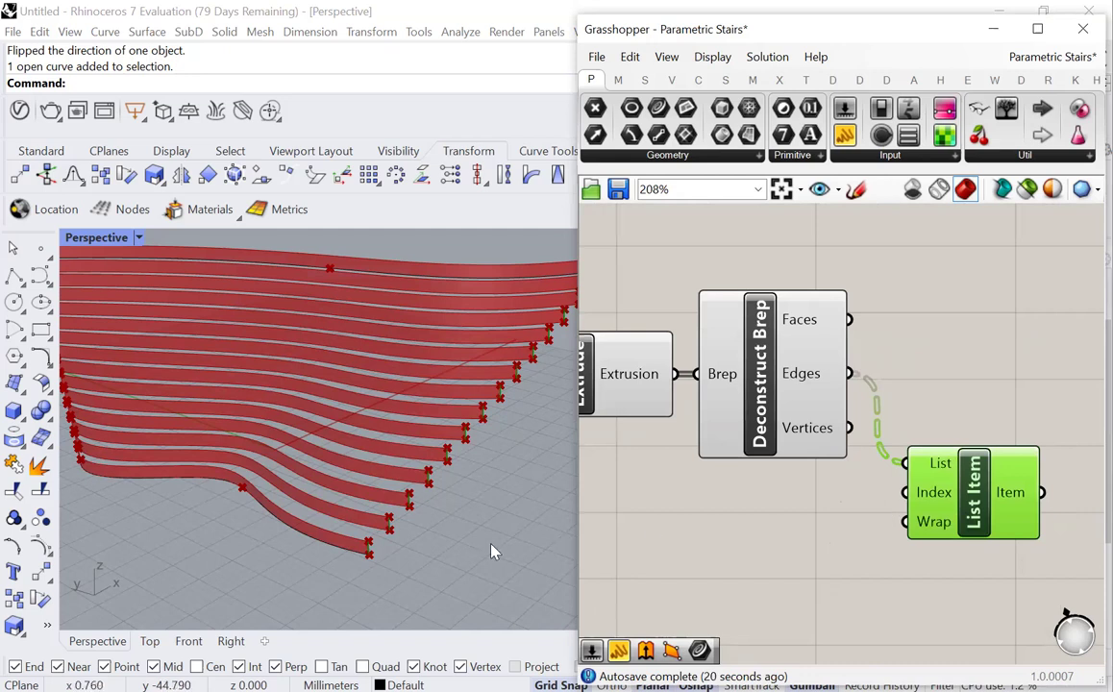
scroll(383, 559, up, 3)
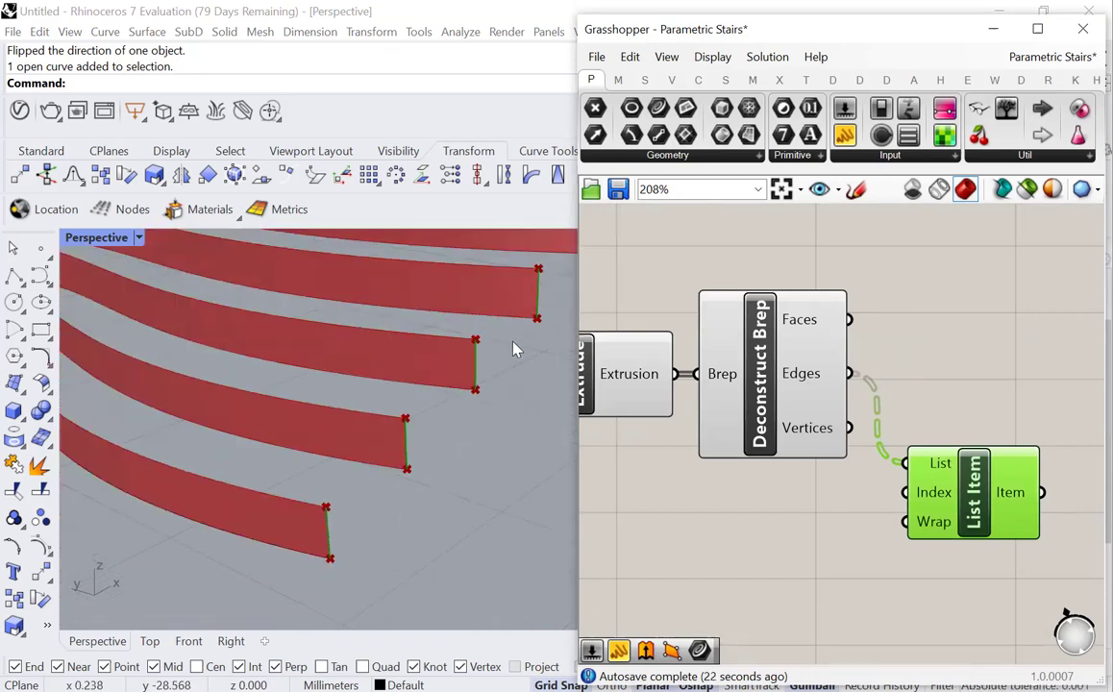
drag(514, 350, 298, 576)
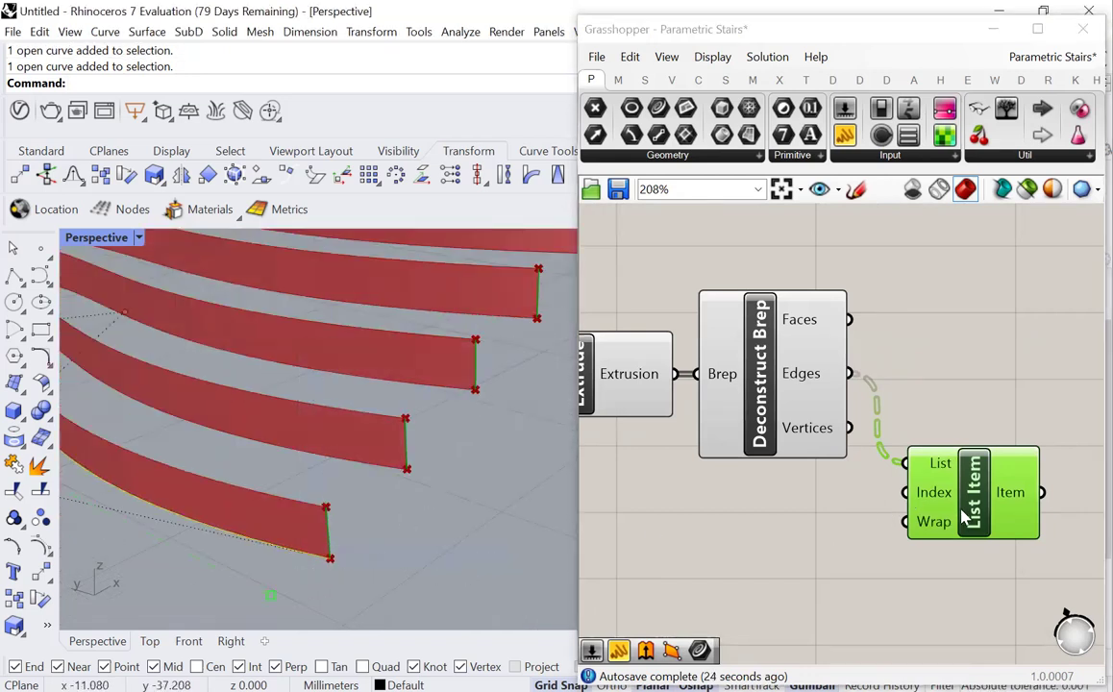
Step: Add a Panel containing 1, wire it to List Item's Index input, and check the picked riser edges
click(849, 565)
double_click(855, 555)
text(//1)
key(Return)
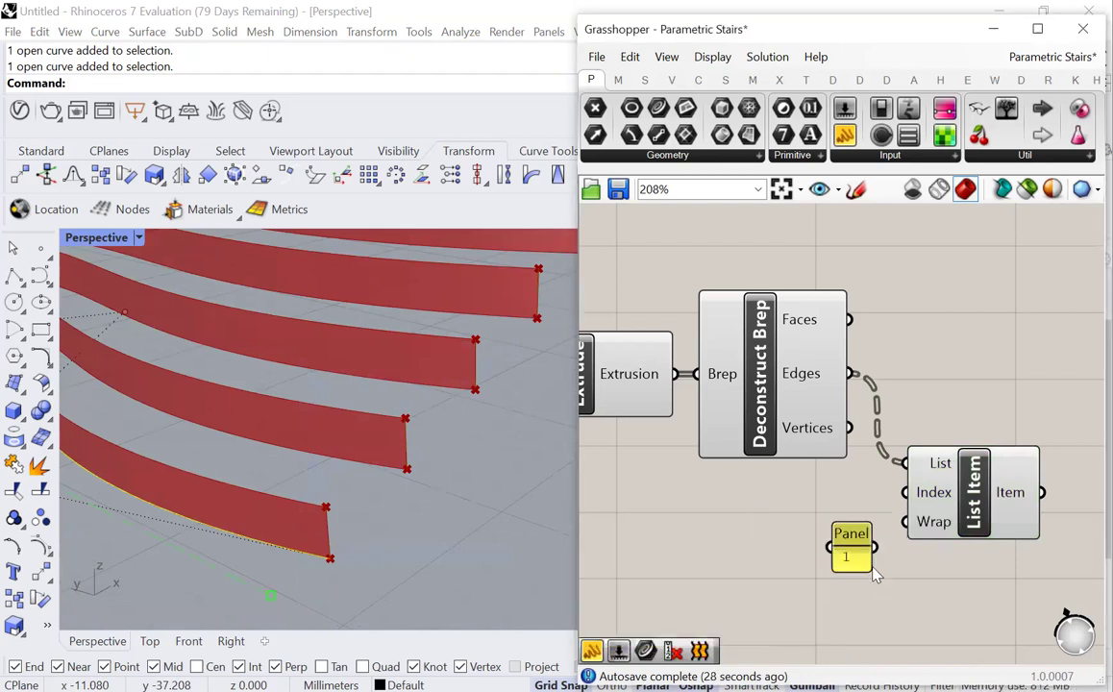
drag(905, 492, 856, 494)
click(973, 492)
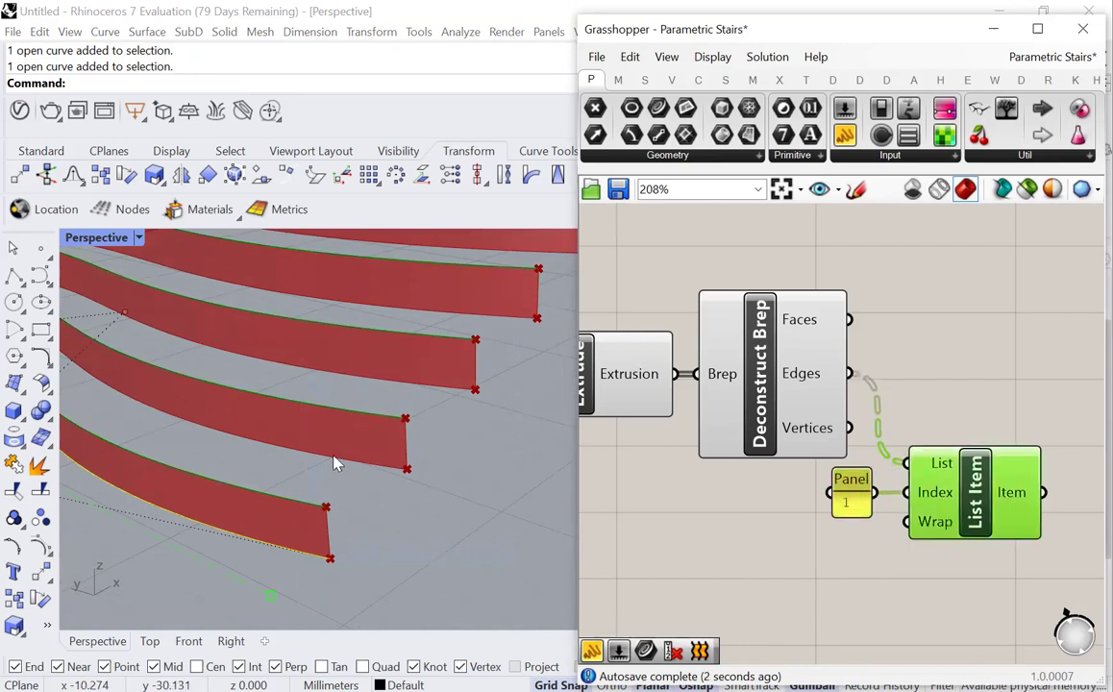
drag(333, 455, 247, 504)
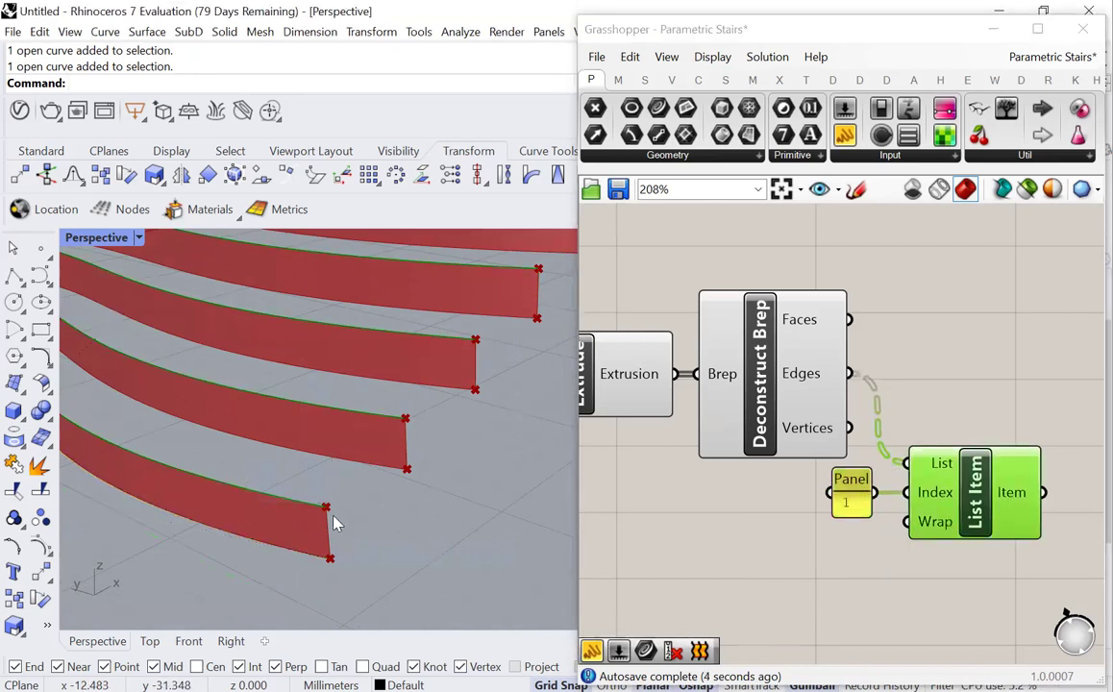
Step: Duplicate the index Panel and List Item pair directly below the originals, keeping the Edges connection
drag(946, 572, 832, 473)
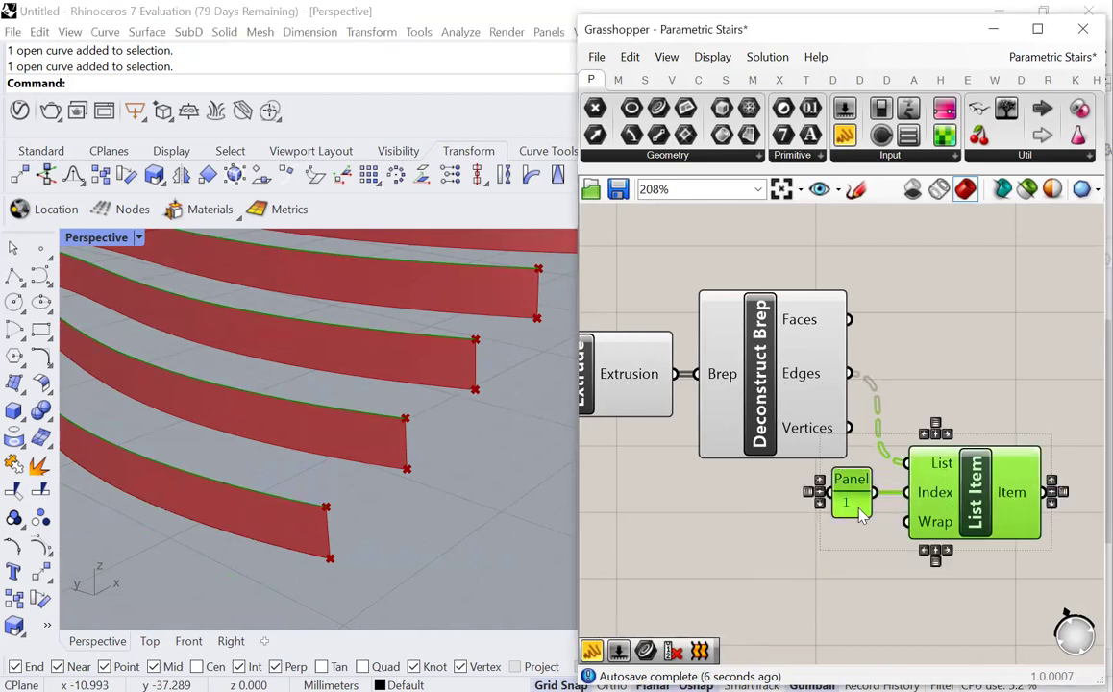
alt+drag(918, 523, 931, 625)
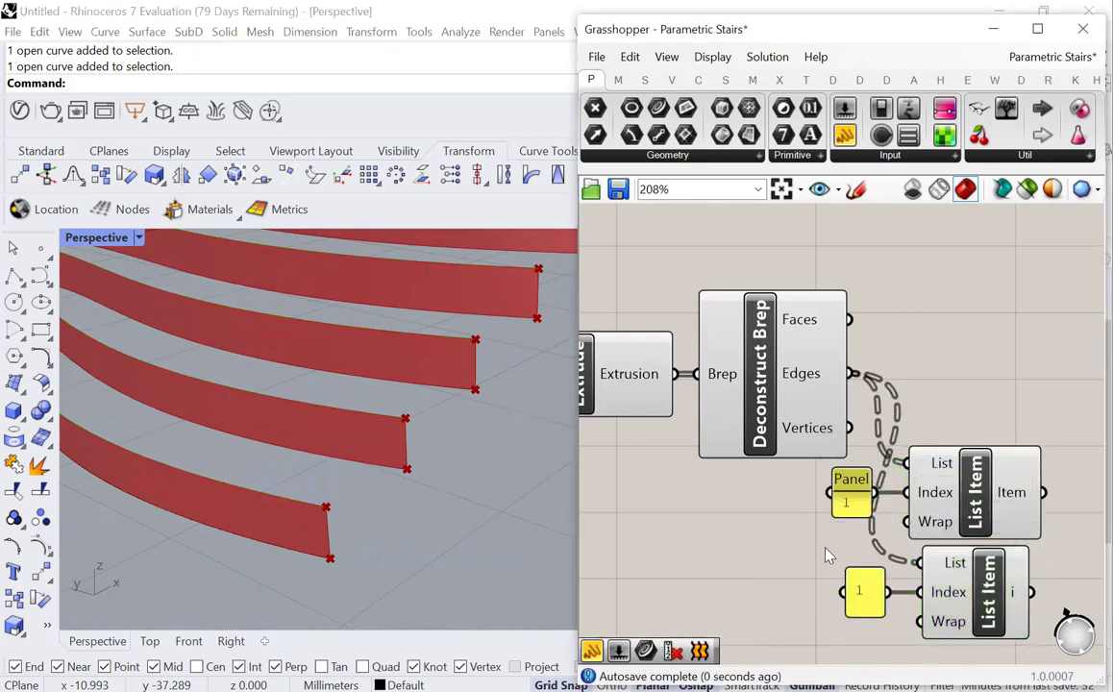
scroll(817, 558, down, 2)
scroll(845, 576, up, 3)
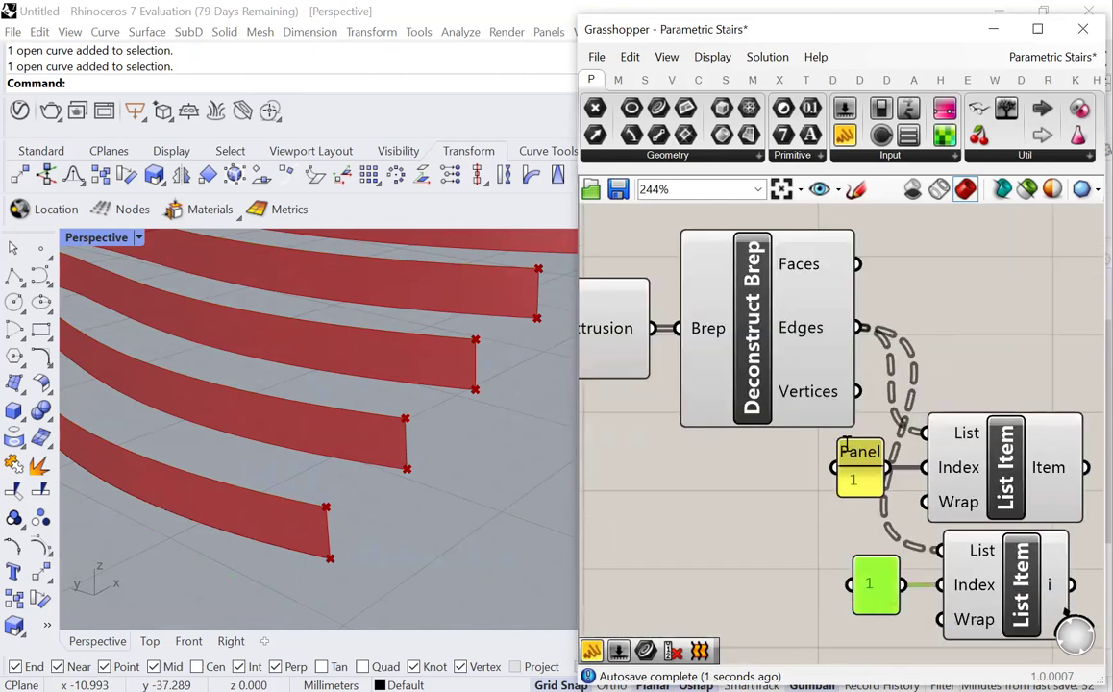
Step: Set the duplicated index Panel to 3 and compare the riser edges picked by the two List Item components
double_click(886, 597)
text(3)
key(Return)
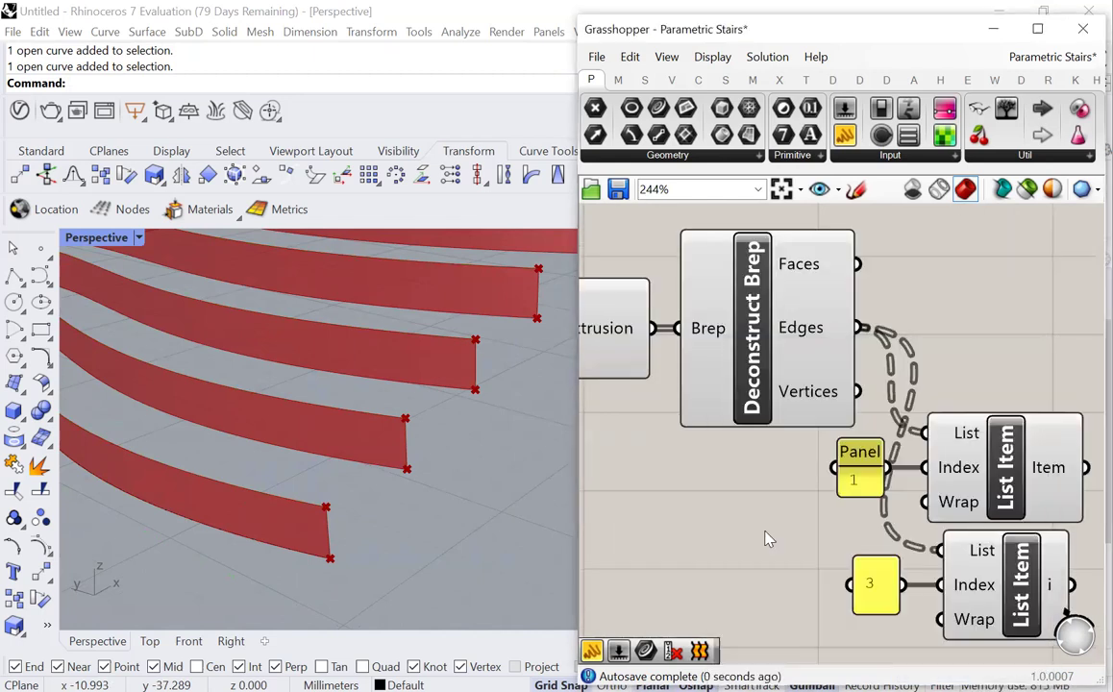
click(976, 586)
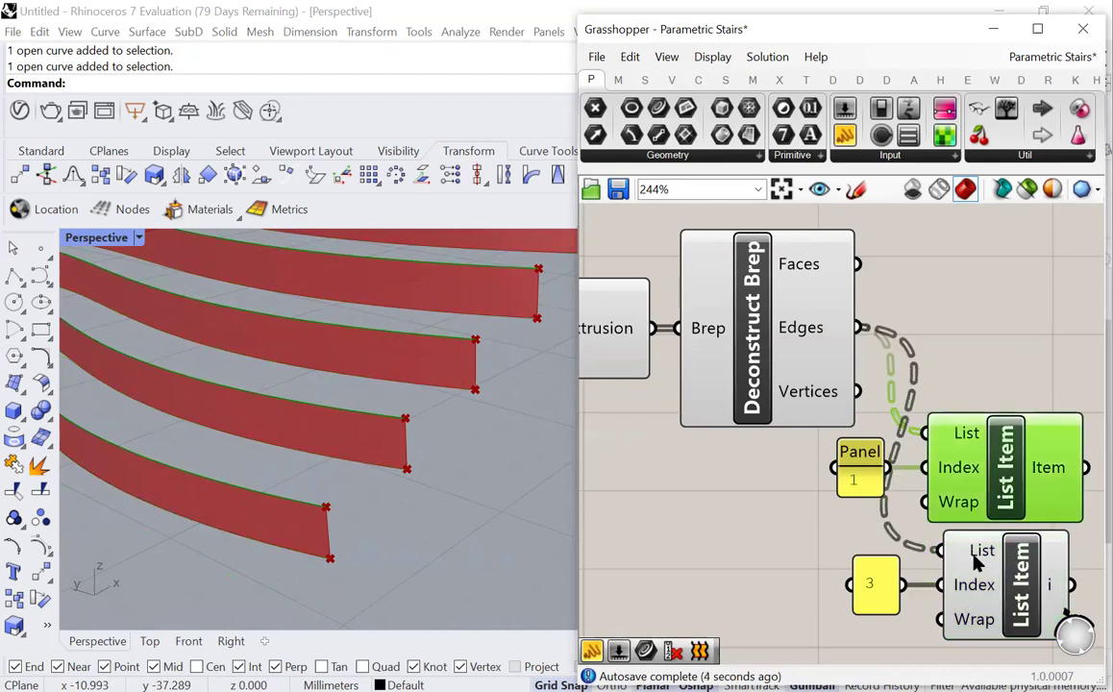
scroll(810, 541, down, 3)
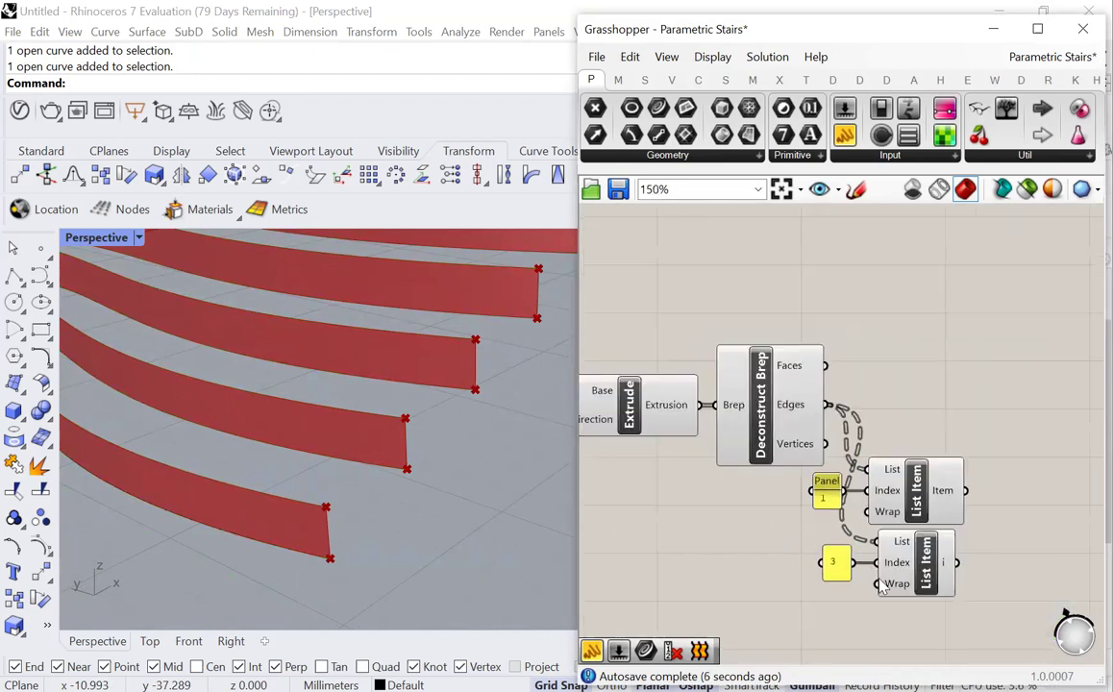
Step: Delete the duplicate List Item and both index Panels, and move the remaining List Item up beside Deconstruct Brep
scroll(879, 576, up, 3)
drag(921, 635, 777, 517)
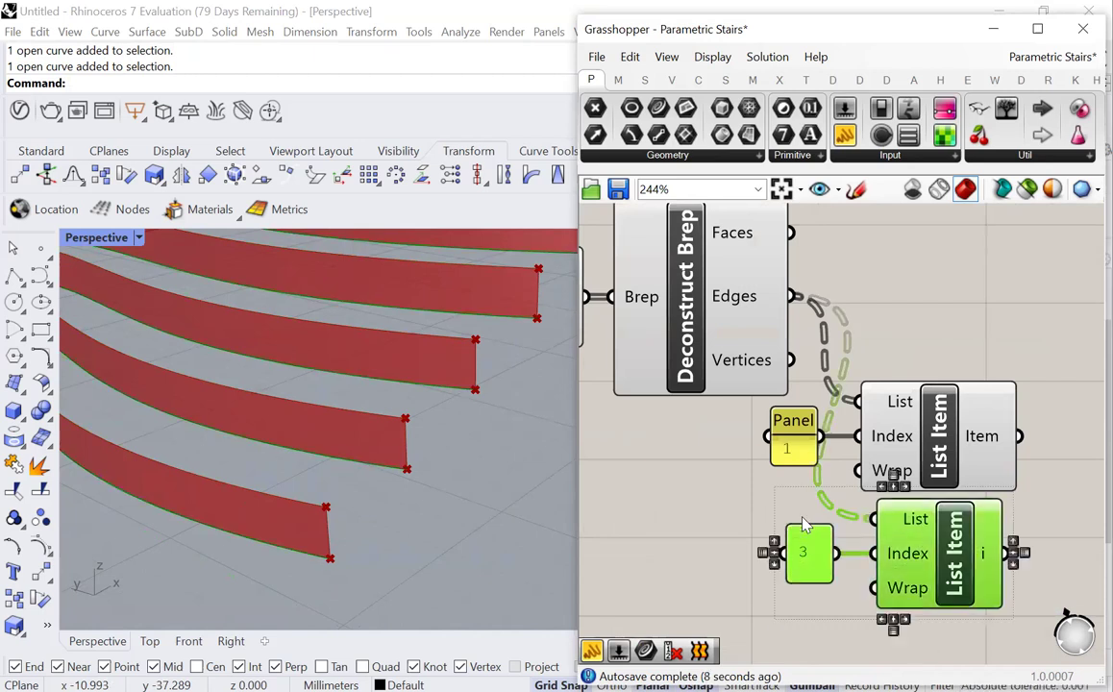
key(Delete)
drag(954, 428, 947, 306)
Step: Add three extra outputs, +1, +2 and +3, to the List Item component
scroll(959, 375, up, 3)
scroll(942, 334, up, 2)
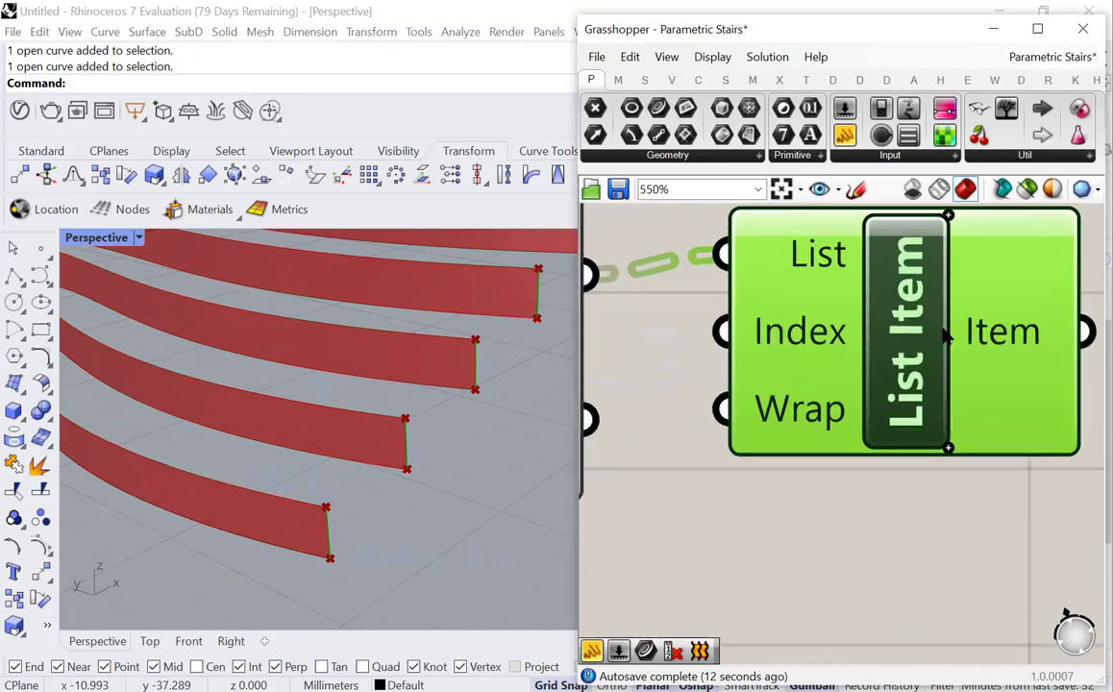
click(947, 447)
click(948, 448)
click(948, 449)
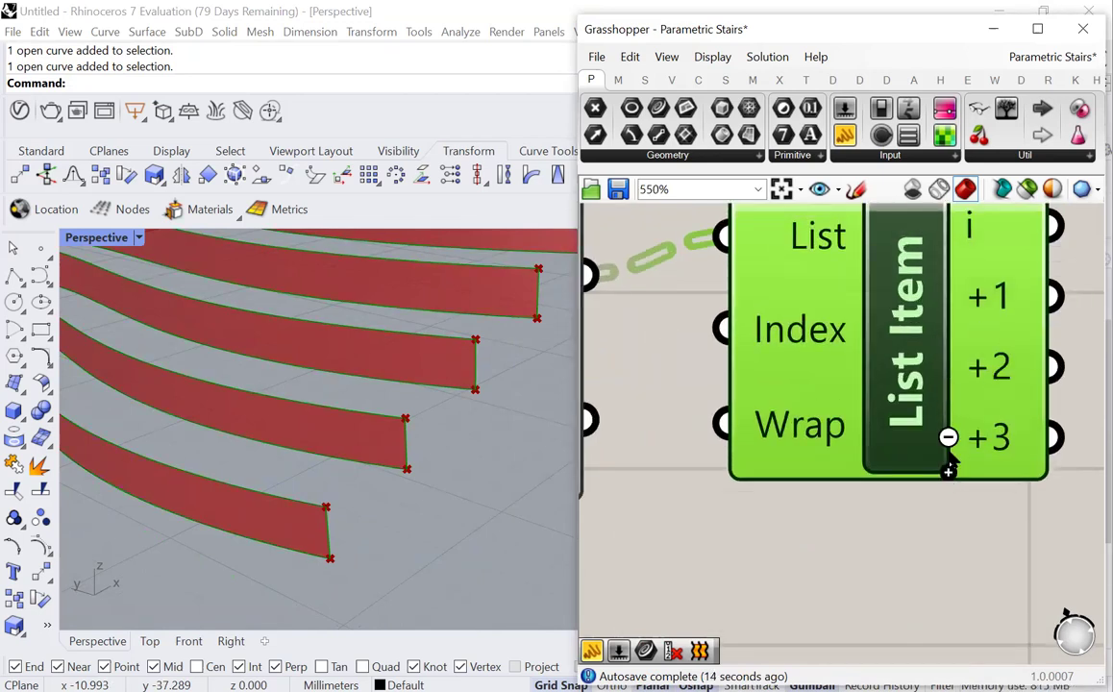
click(831, 578)
scroll(830, 577, down, 2)
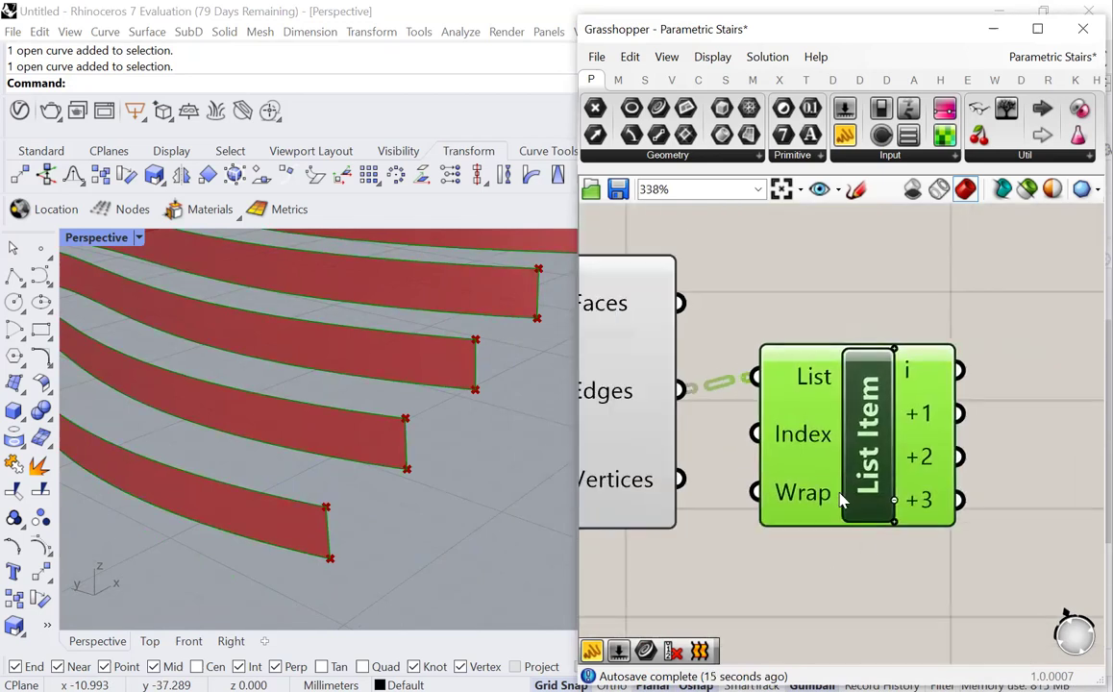
Step: Add two Curve parameters wired to List Item's +1 and +3 outputs and check which riser edges each one holds
double_click(1004, 442)
text(curve)
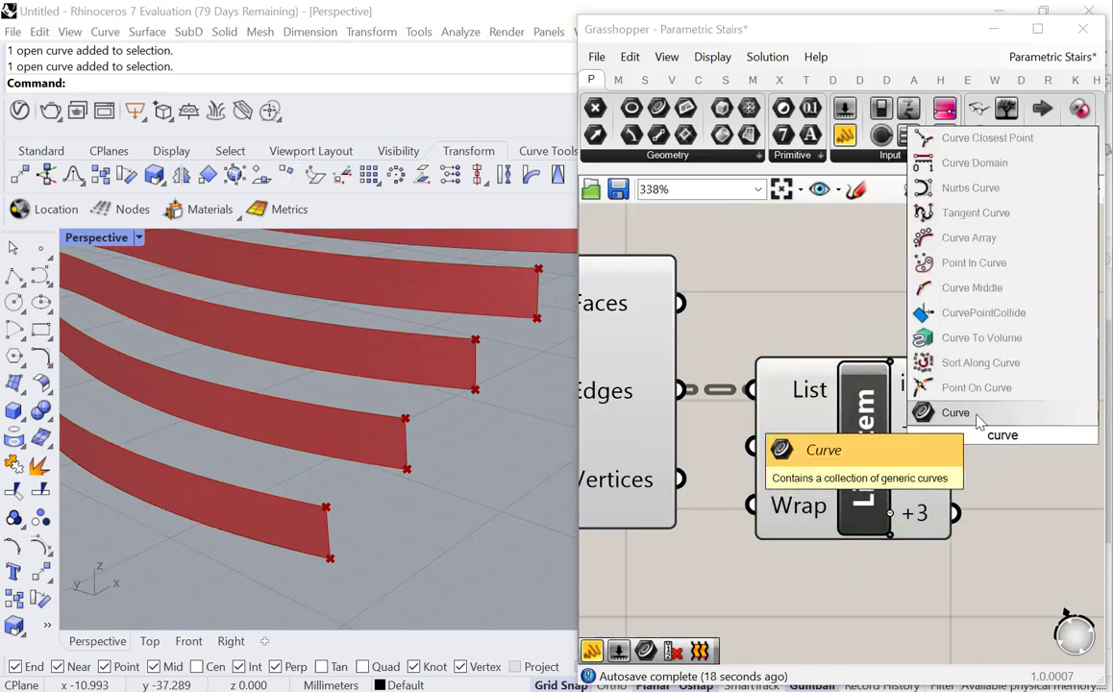
click(978, 420)
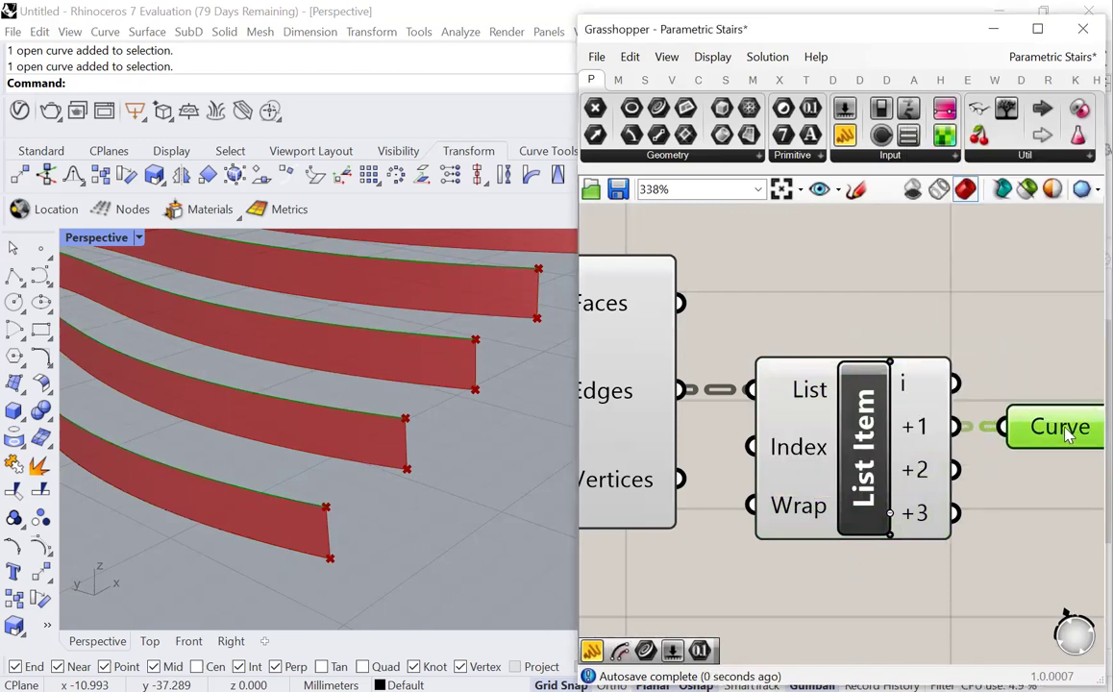
drag(1066, 435, 1048, 512)
click(992, 563)
drag(947, 512, 1005, 513)
click(1050, 428)
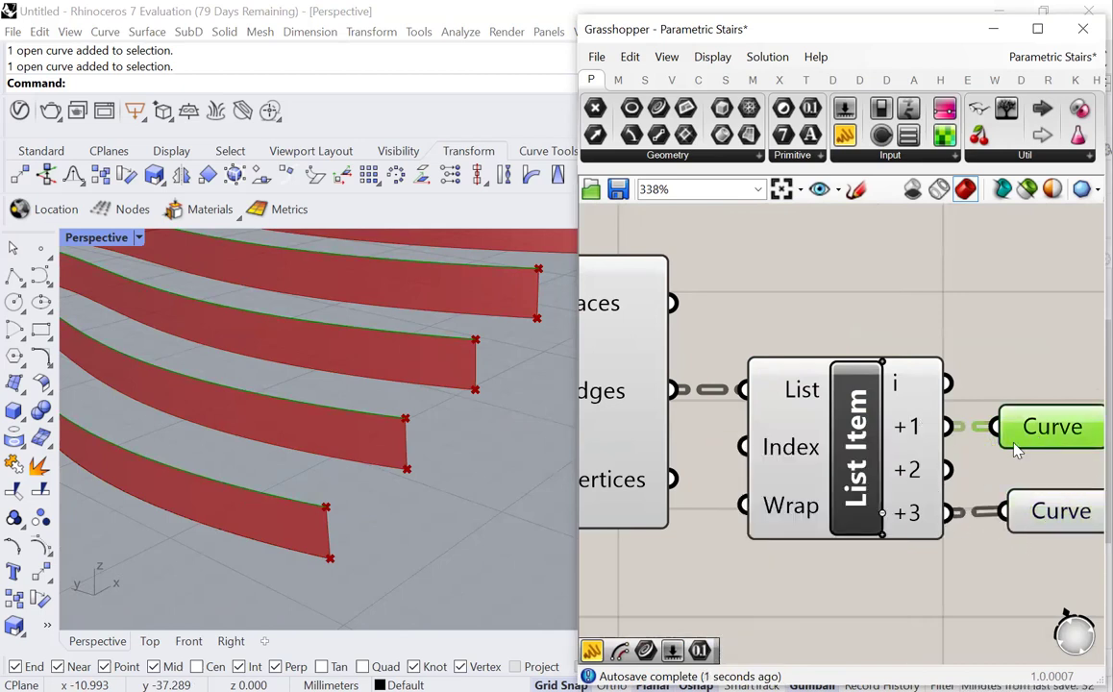
click(1041, 517)
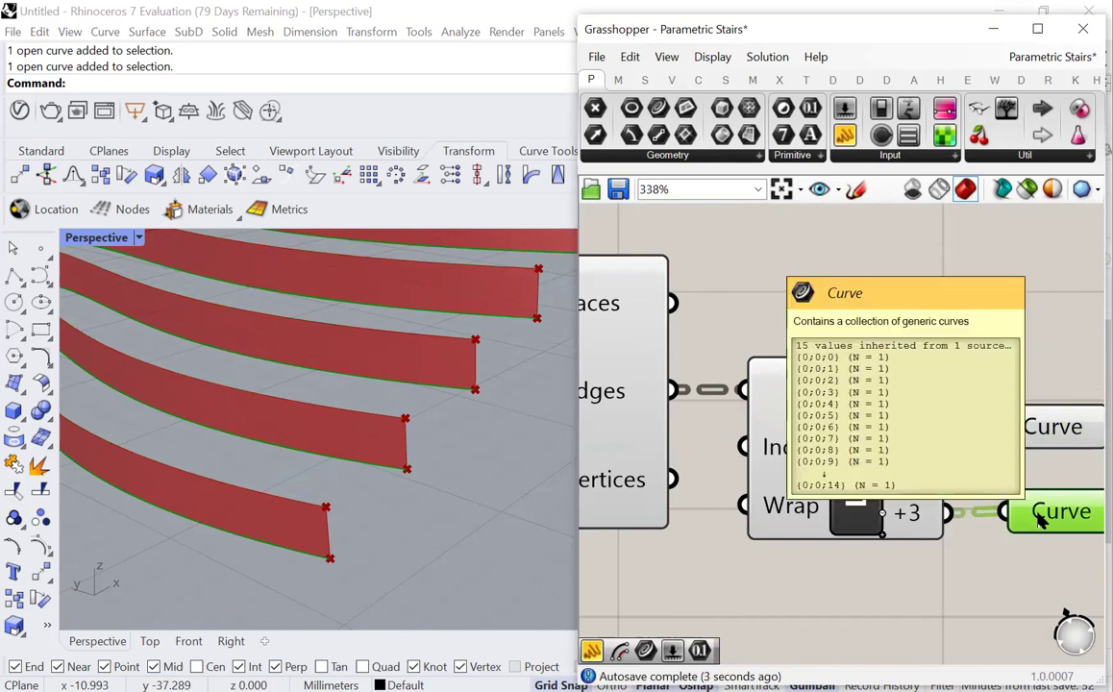
click(832, 459)
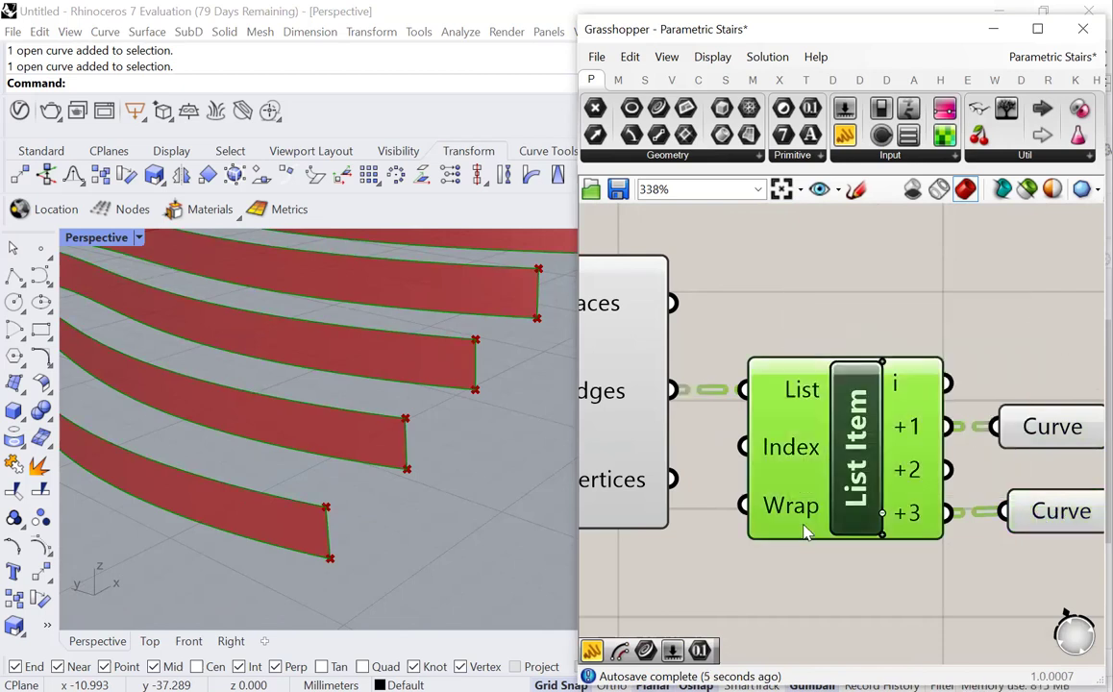
scroll(769, 476, down, 3)
scroll(990, 495, up, 2)
click(996, 498)
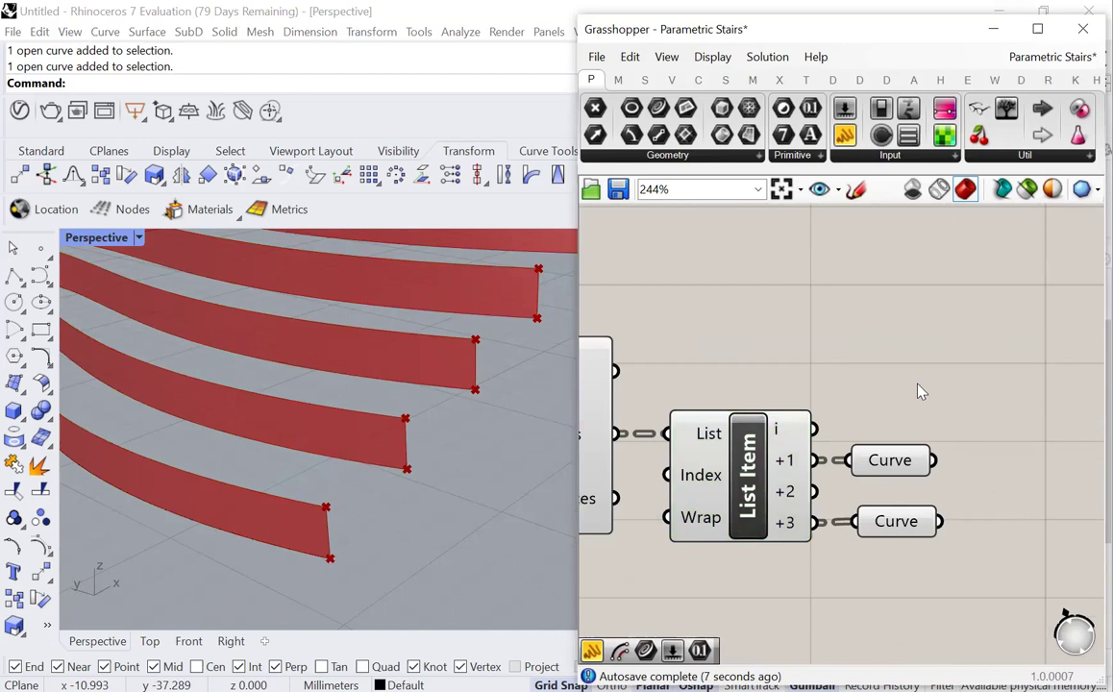
Step: Add a Loft component and place it well clear of the two Curve parameters' outputs
scroll(919, 390, down, 2)
scroll(961, 429, up, 3)
double_click(961, 430)
text(loft)
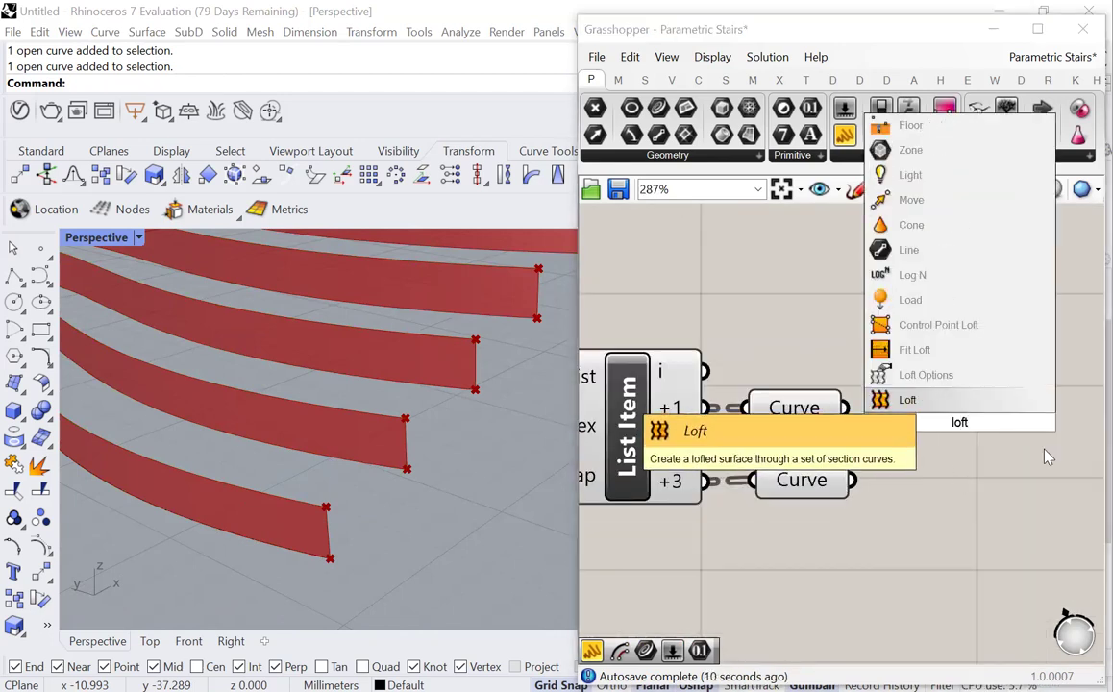
key(Return)
scroll(854, 427, down, 3)
scroll(840, 379, up, 2)
click(840, 379)
scroll(836, 377, down, 2)
scroll(961, 399, up, 1)
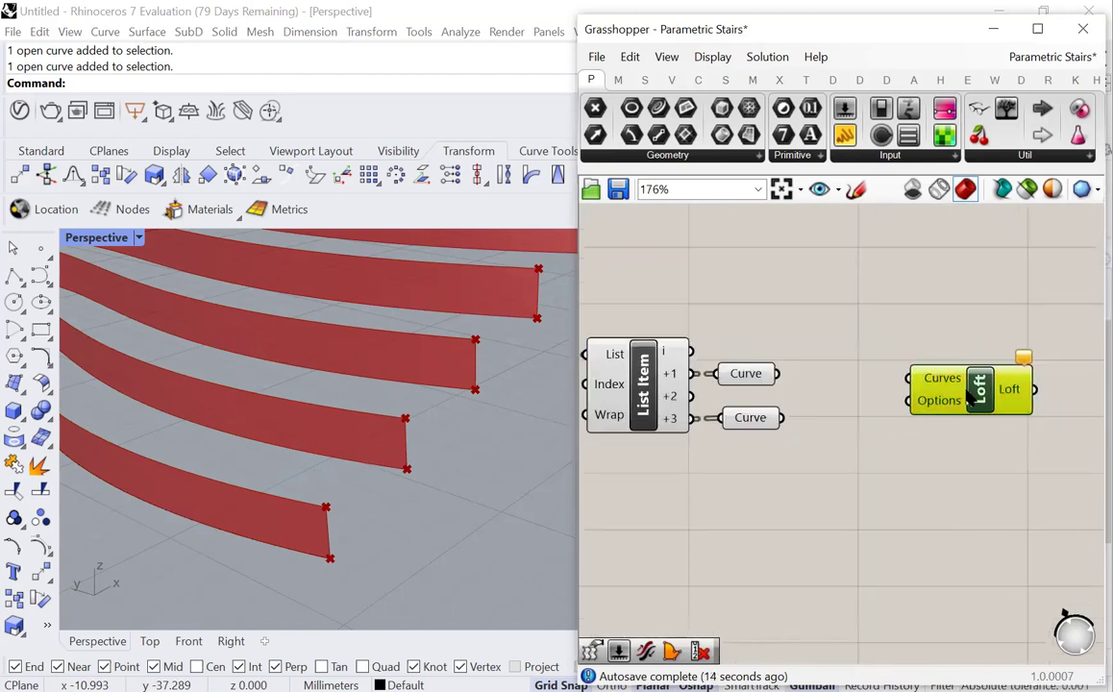
drag(966, 394, 1019, 398)
click(780, 320)
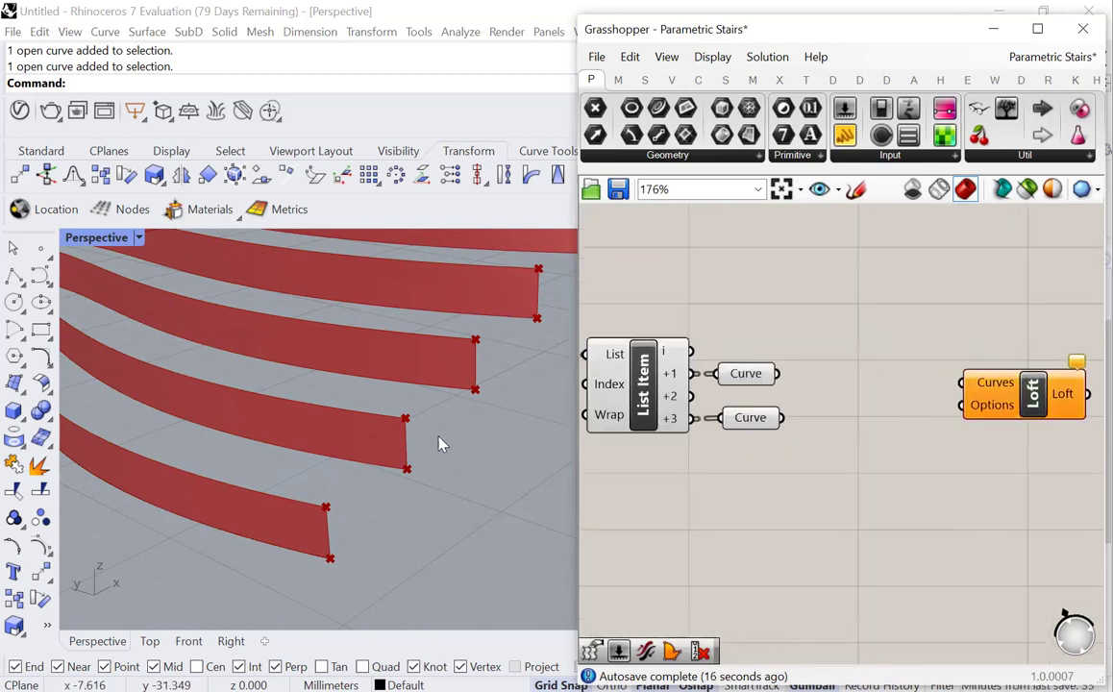
Step: Draw an open degree 3 curve through three points on the ground in front of the risers in Rhino
scroll(442, 444, down, 8)
scroll(370, 432, up, 4)
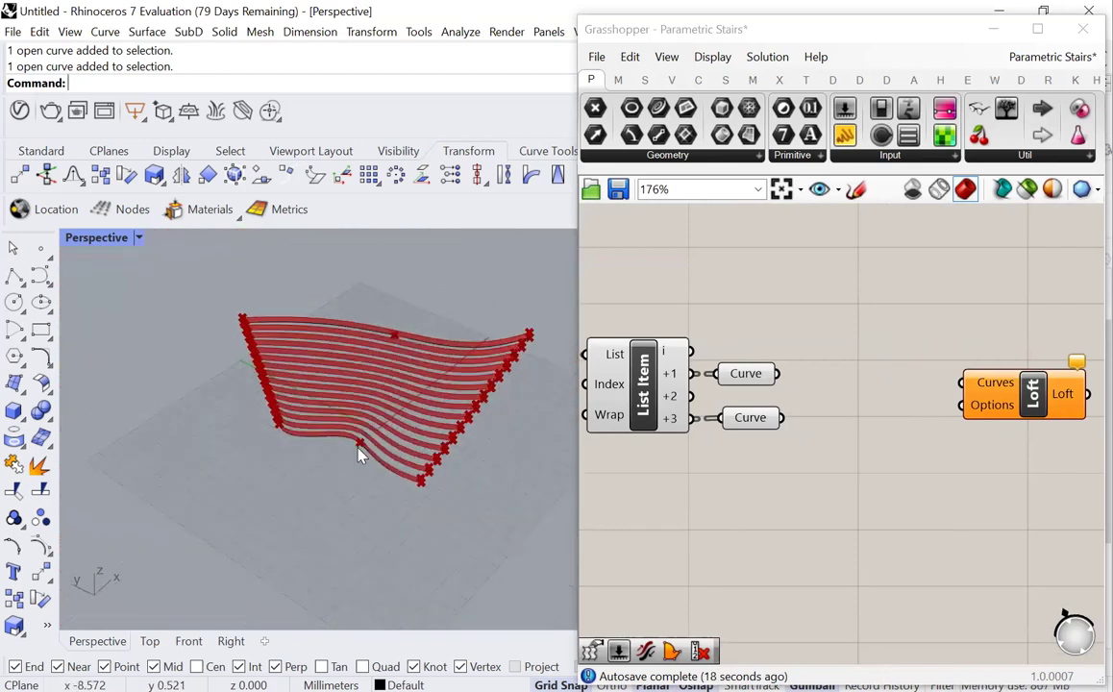
text(Curve)
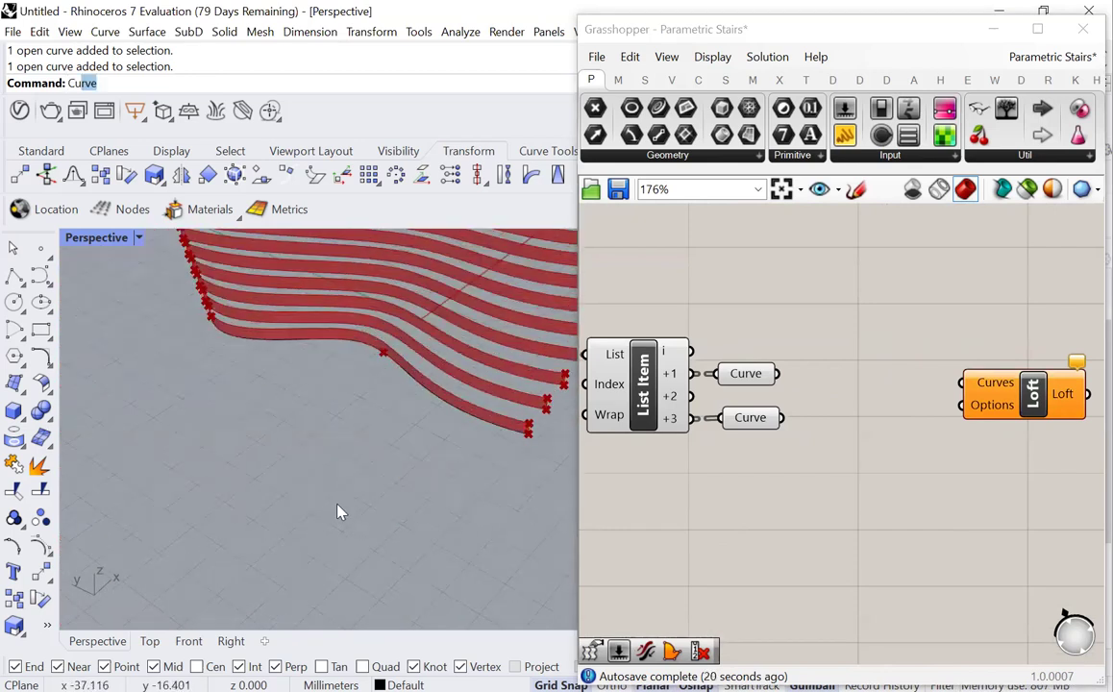
key(Return)
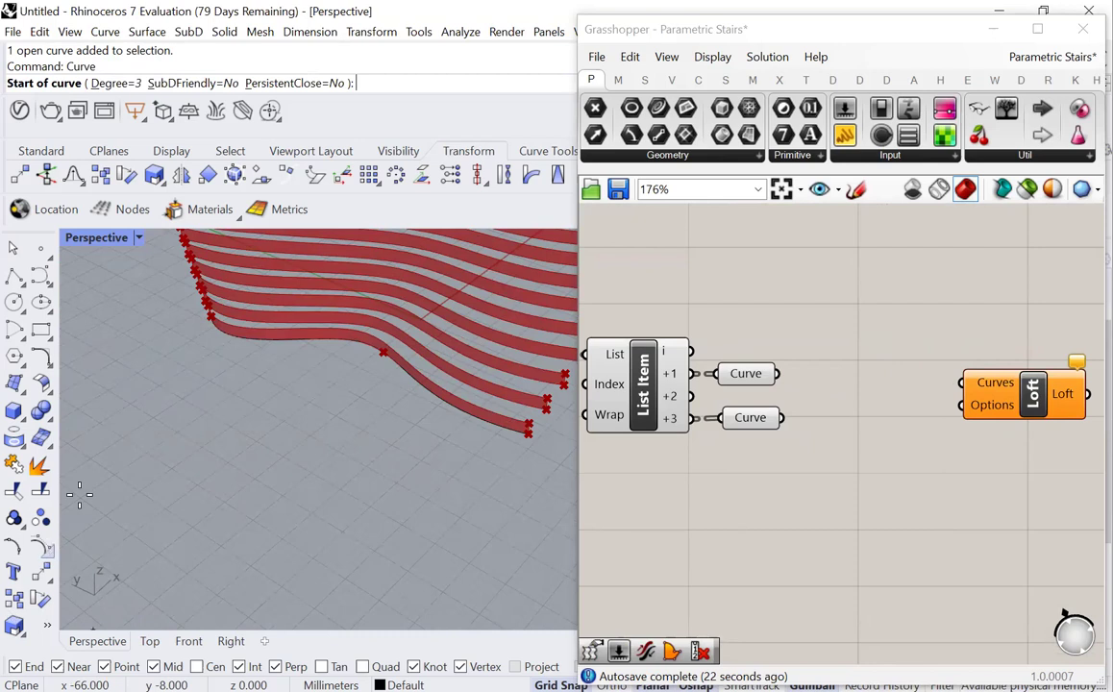
click(192, 535)
click(195, 448)
click(239, 396)
key(Return)
Step: Draw two more open three-point curves beside the first one, spaced along the front of the risers
key(Return)
click(360, 391)
click(359, 452)
click(330, 532)
key(Return)
key(Return)
click(473, 416)
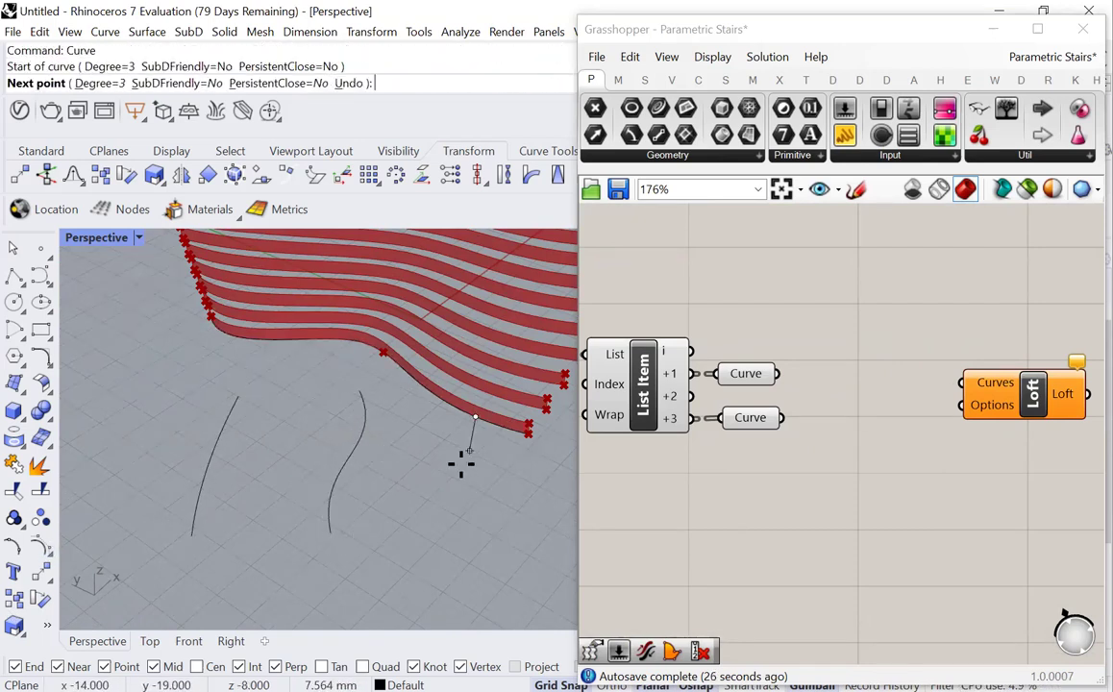
click(461, 491)
click(432, 550)
key(Return)
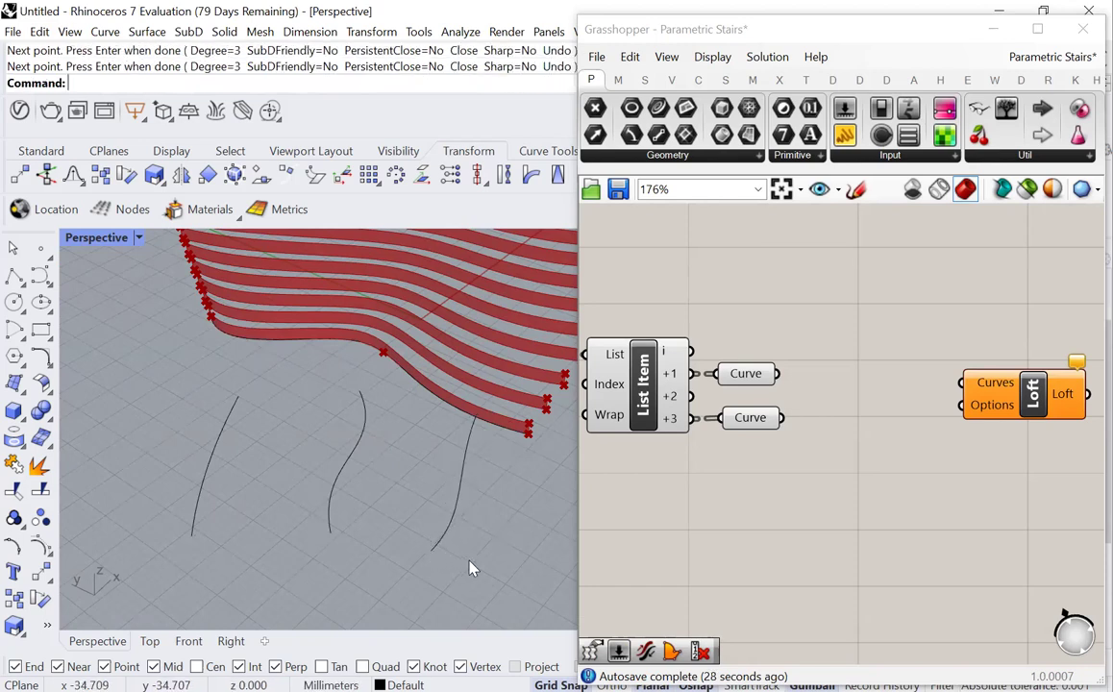
Step: Loft the three ground curves in order with the Normal style and the Do not simplify option
text(Loft)
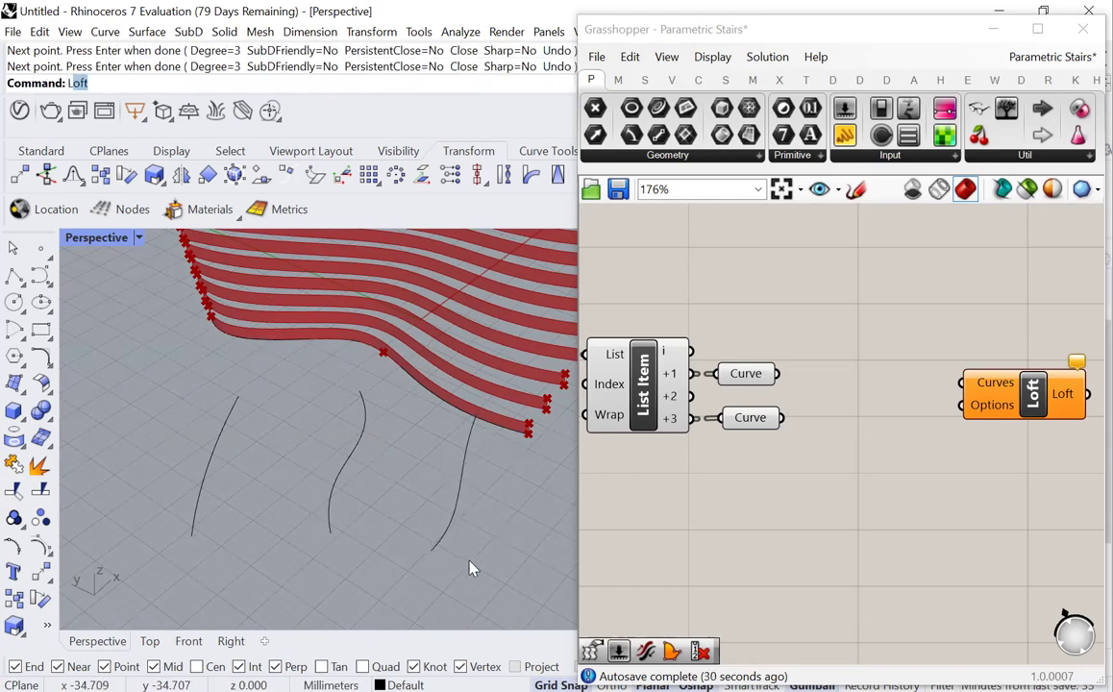
key(Return)
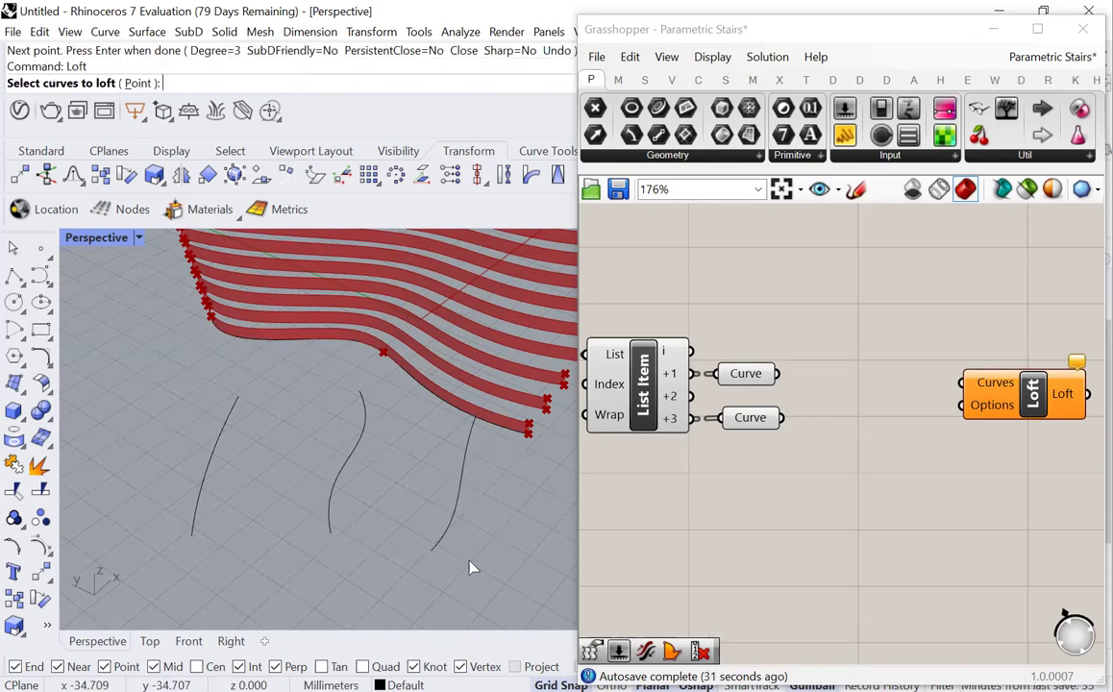
click(194, 529)
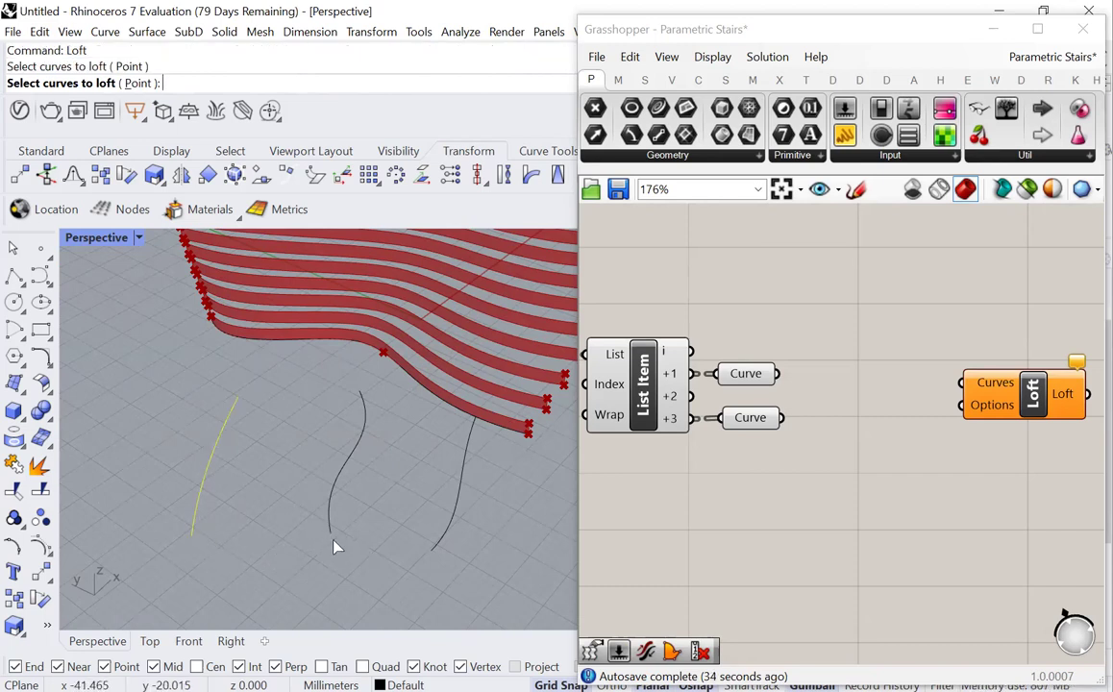
click(328, 532)
click(434, 552)
key(Return)
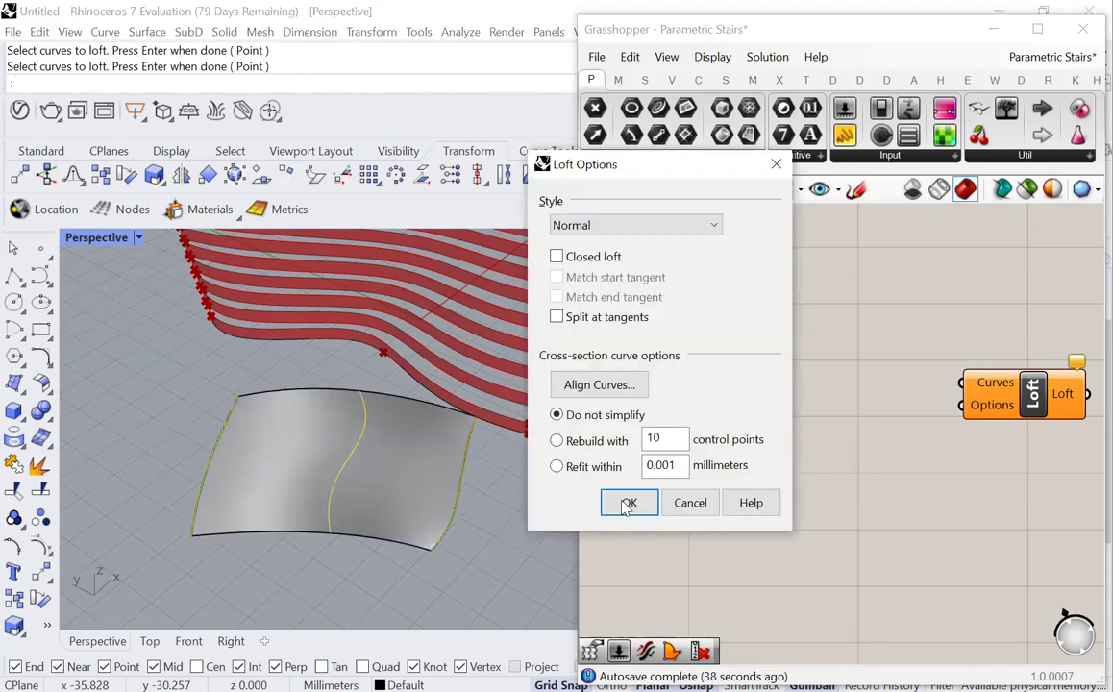
click(629, 504)
Step: Delete the lofted sample surface and the three curves it was built from
click(401, 524)
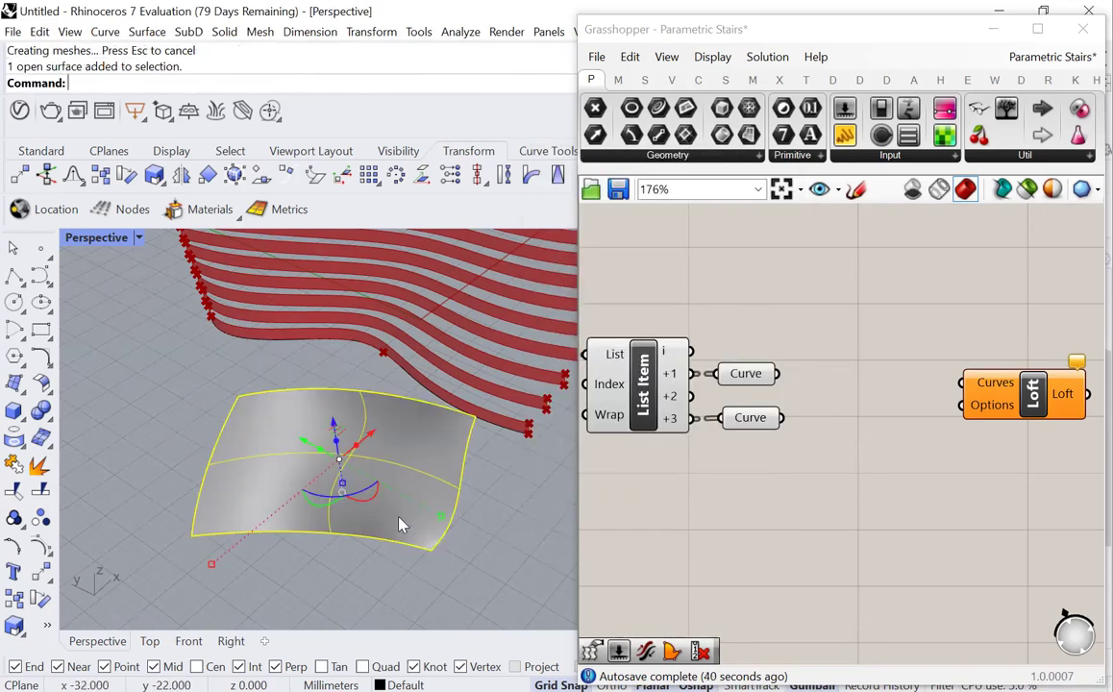
key(Delete)
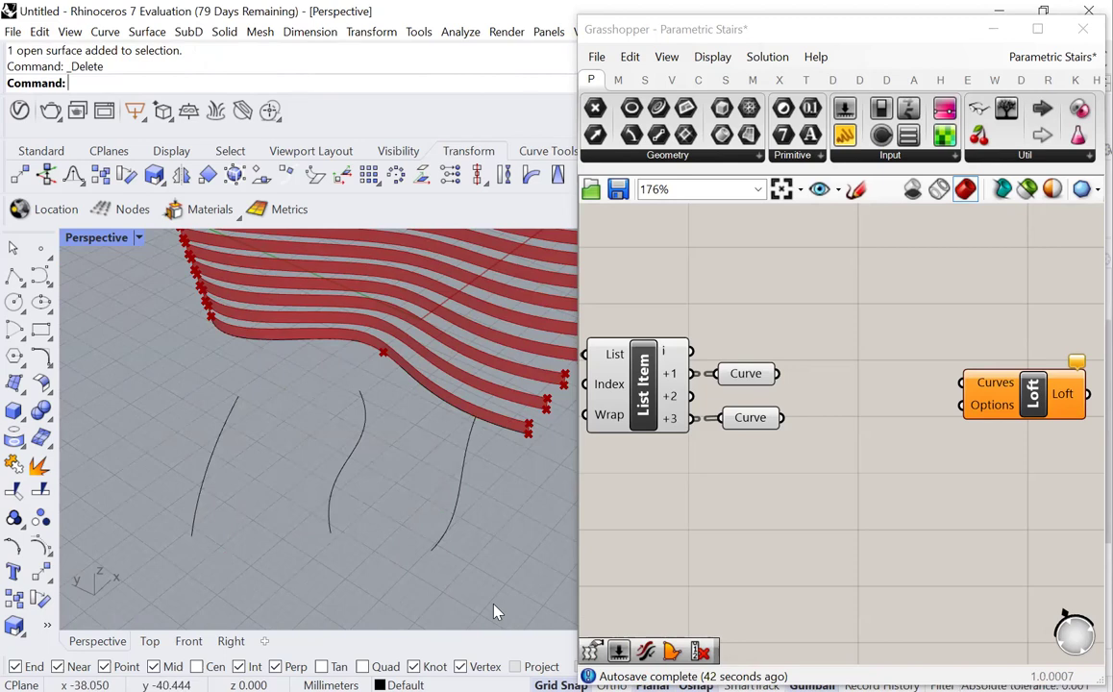
drag(501, 556, 162, 494)
right_drag(218, 489, 355, 464)
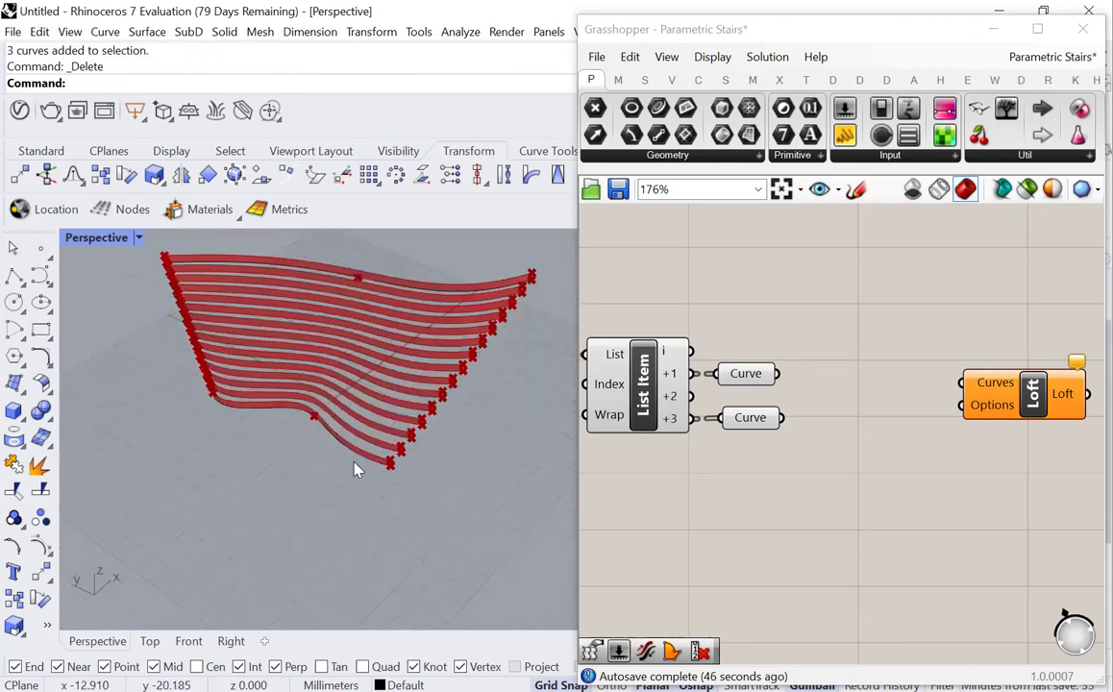
Step: Adjust the Loft component's spacing from the Curve parameters in Grasshopper and check each parameter's edges on the risers
scroll(374, 459, up, 5)
scroll(423, 432, down, 3)
scroll(464, 403, up, 2)
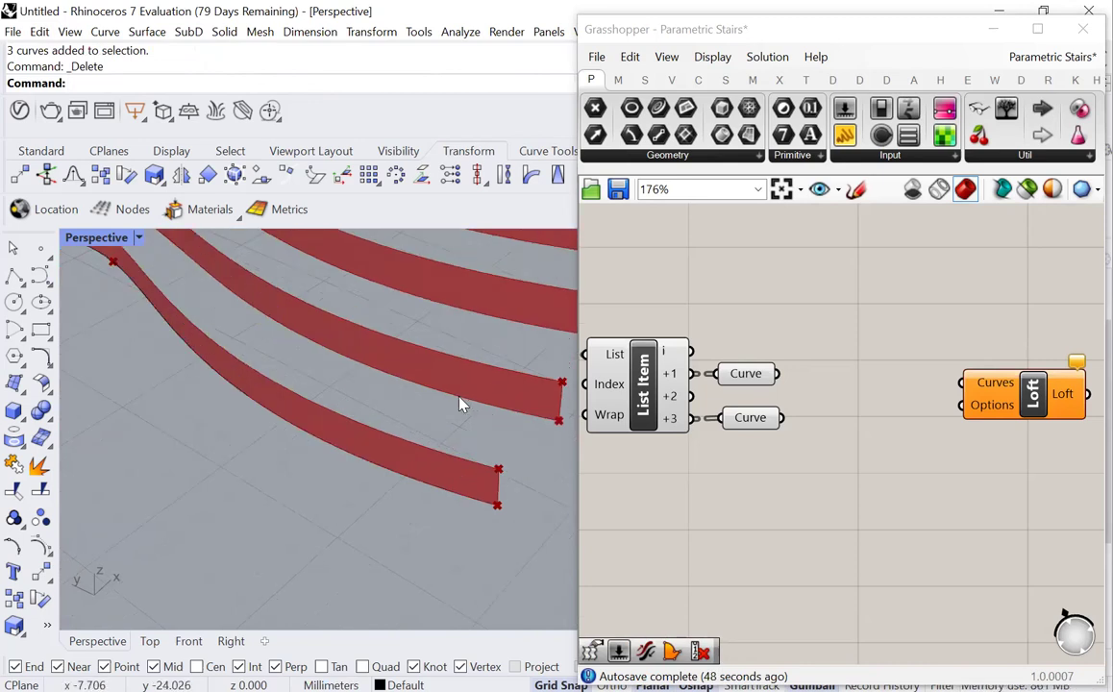
drag(460, 396, 402, 445)
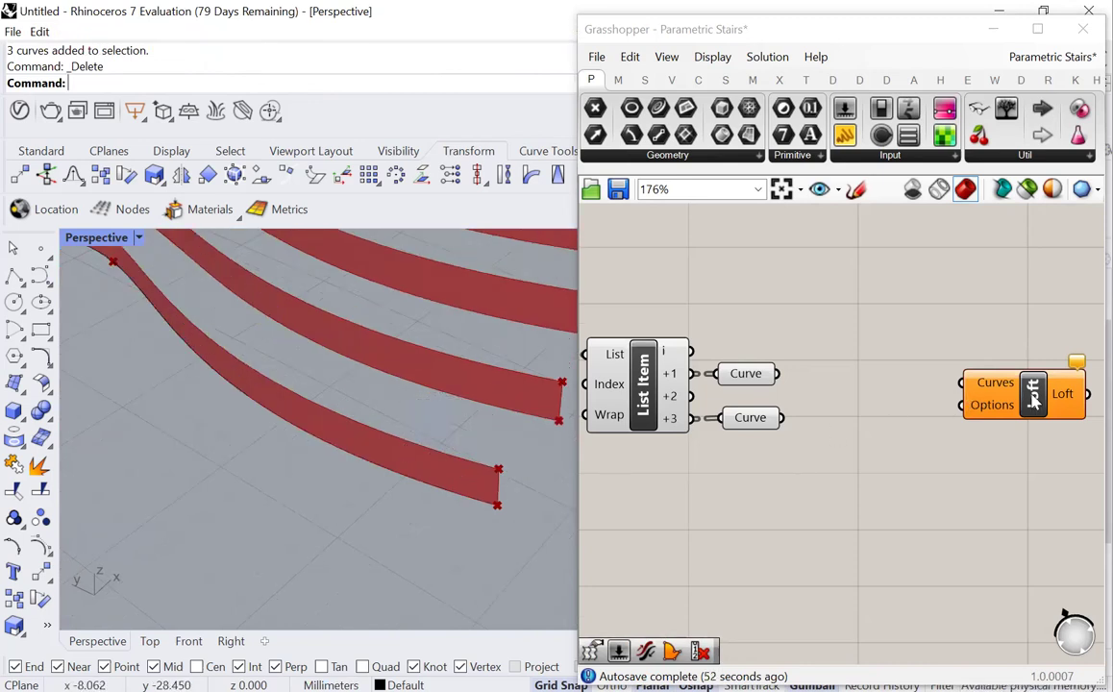
drag(1000, 404, 949, 425)
scroll(904, 409, up, 1)
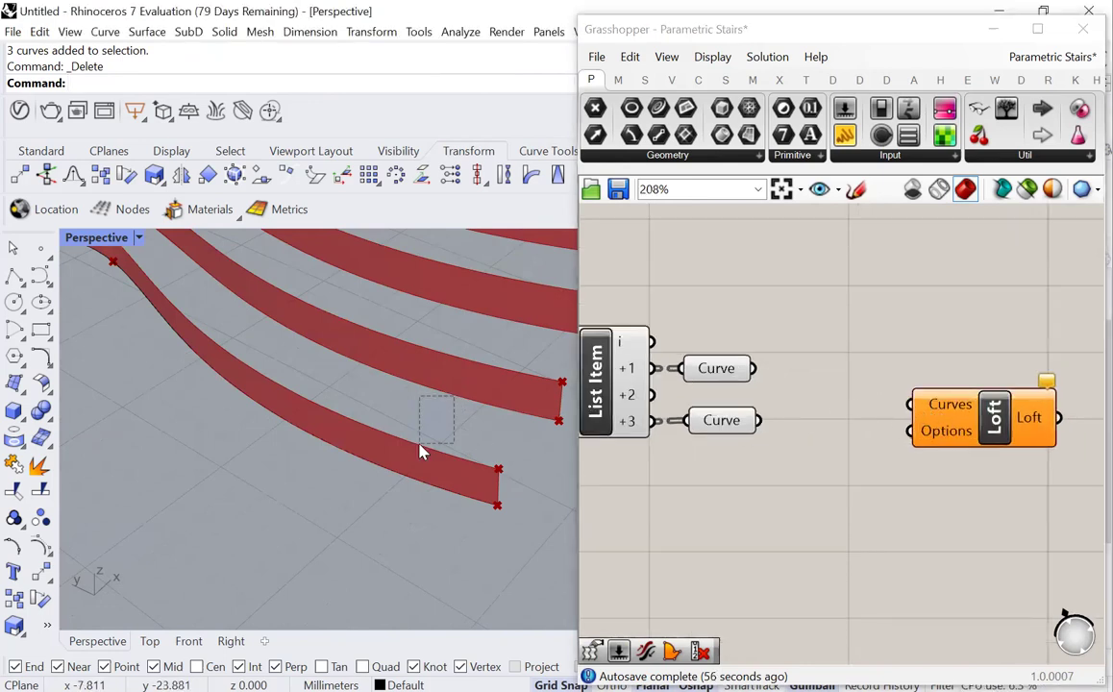
click(712, 377)
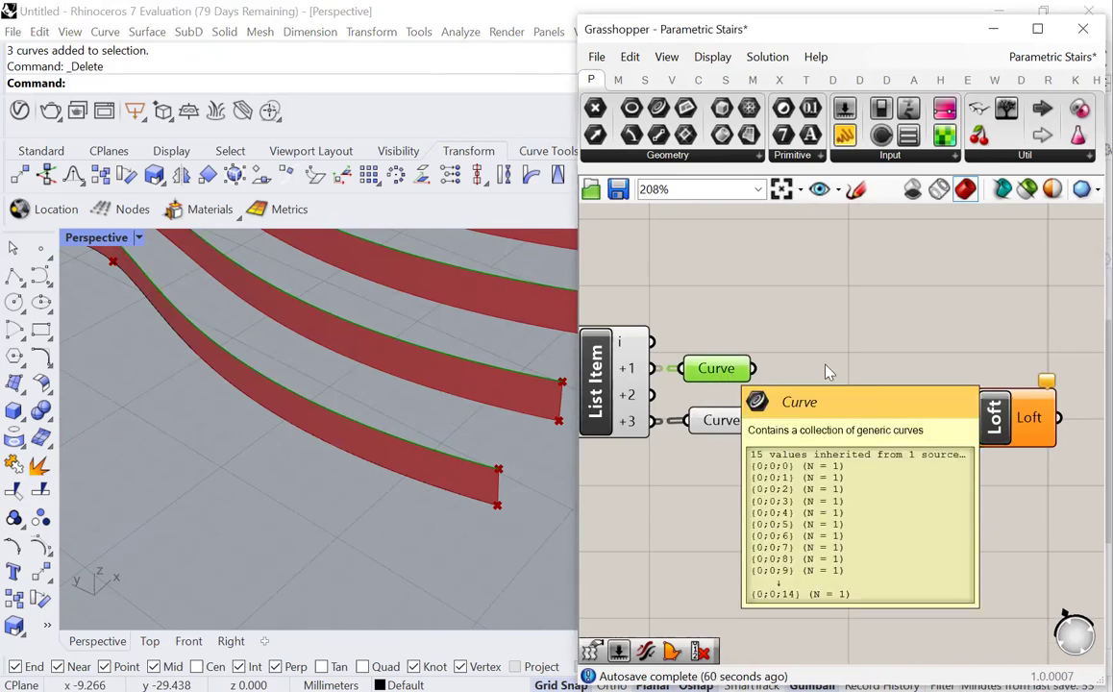
drag(971, 423, 995, 429)
click(750, 409)
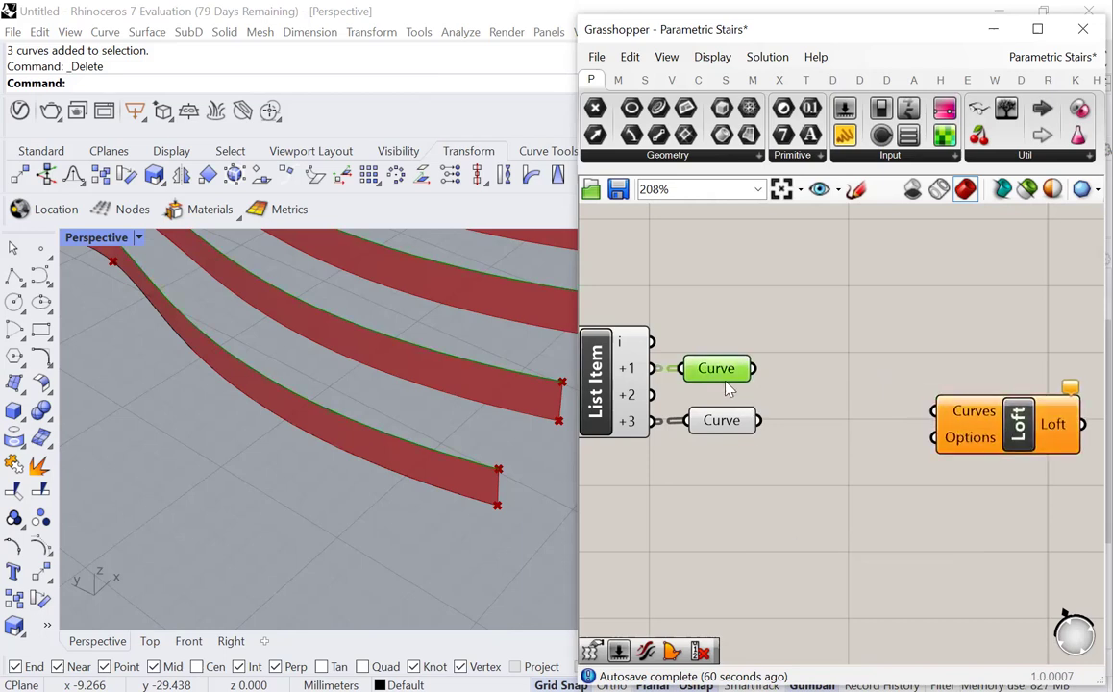
click(731, 426)
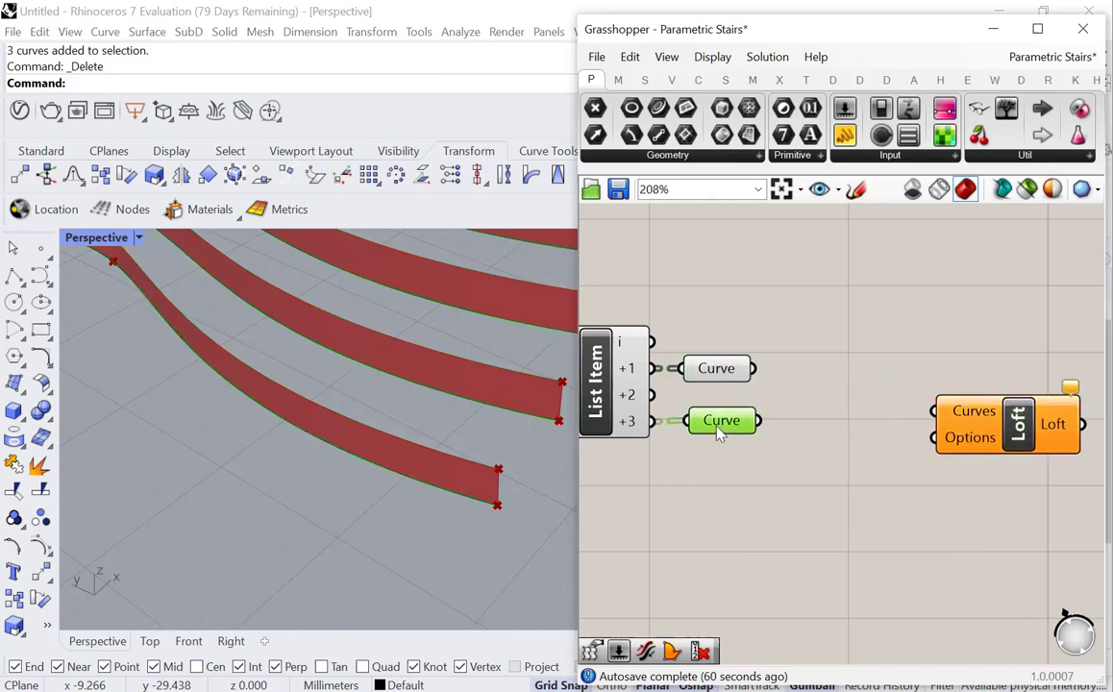
scroll(322, 574, down, 5)
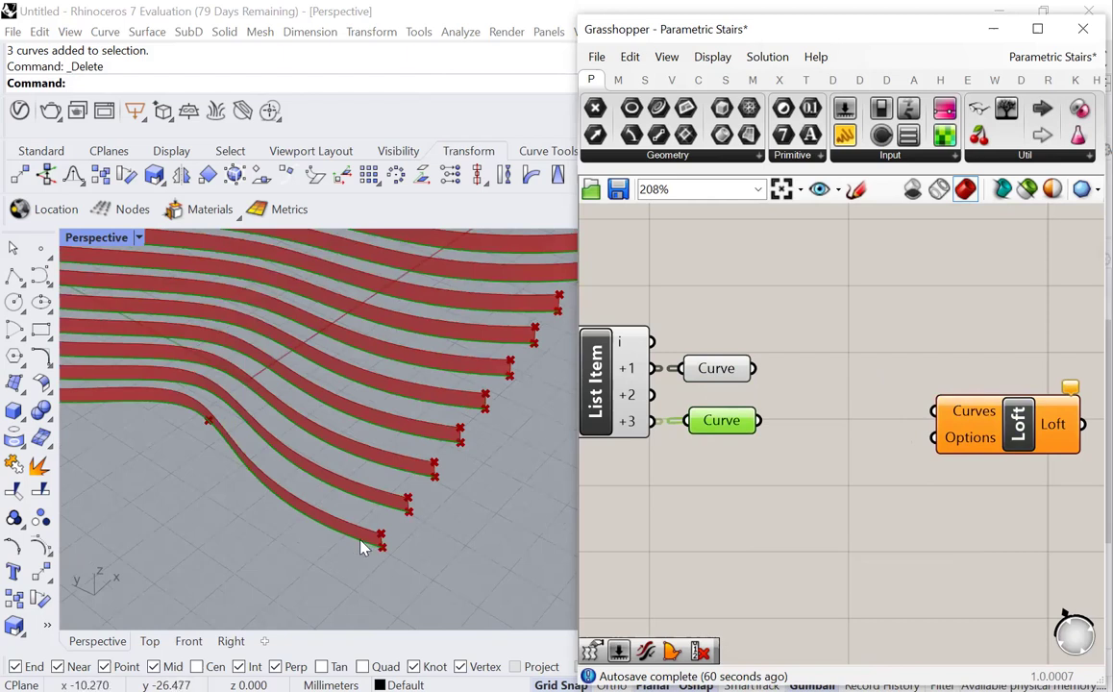
Step: Select the bottom edge curve of the frontmost riser to identify the edge that needs no tread
click(251, 479)
scroll(252, 480, up, 5)
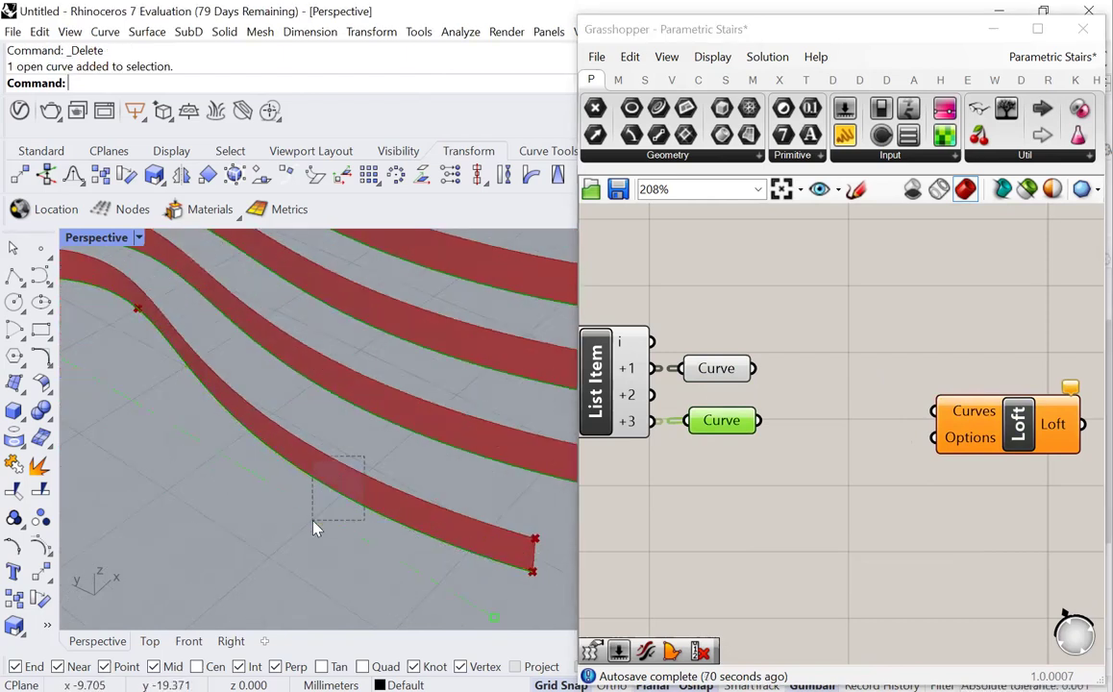
click(327, 489)
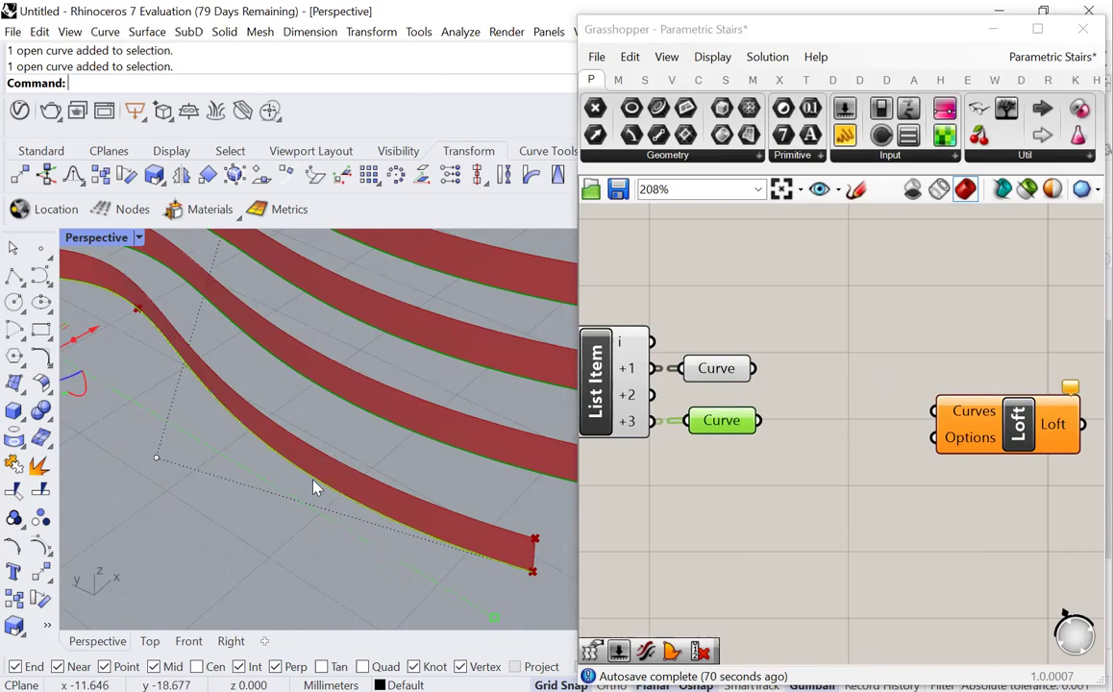
Step: Add a Cull Index component and connect the +3 Curve parameter to its List input
double_click(858, 514)
text(cull)
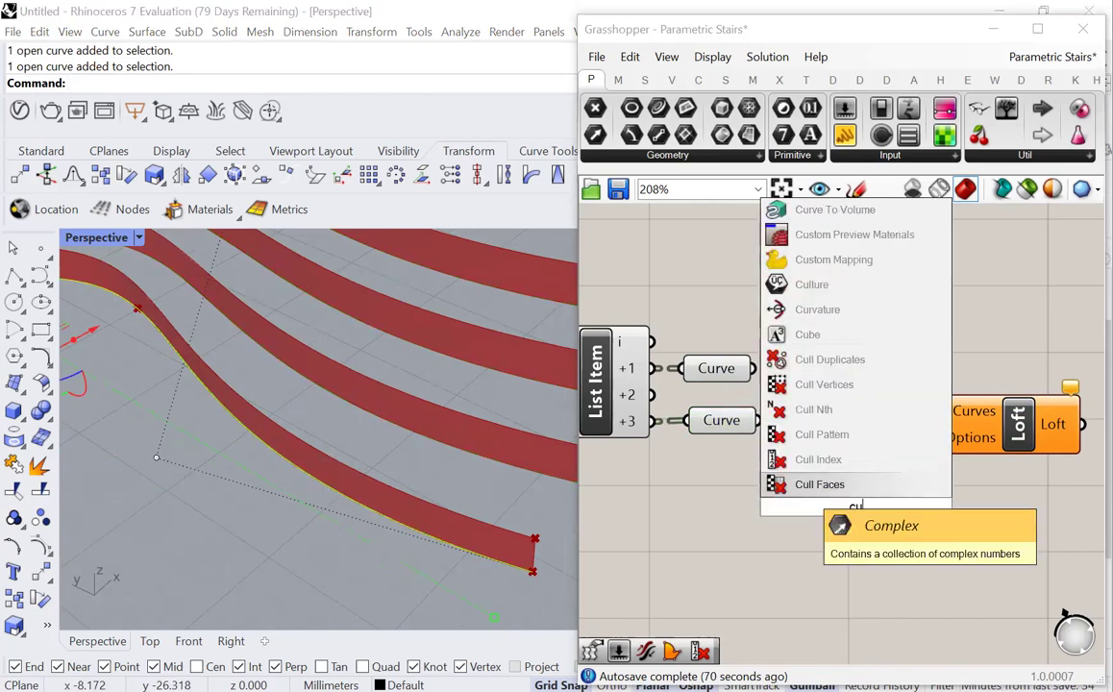
key(Up)
key(Up)
key(Up)
key(Up)
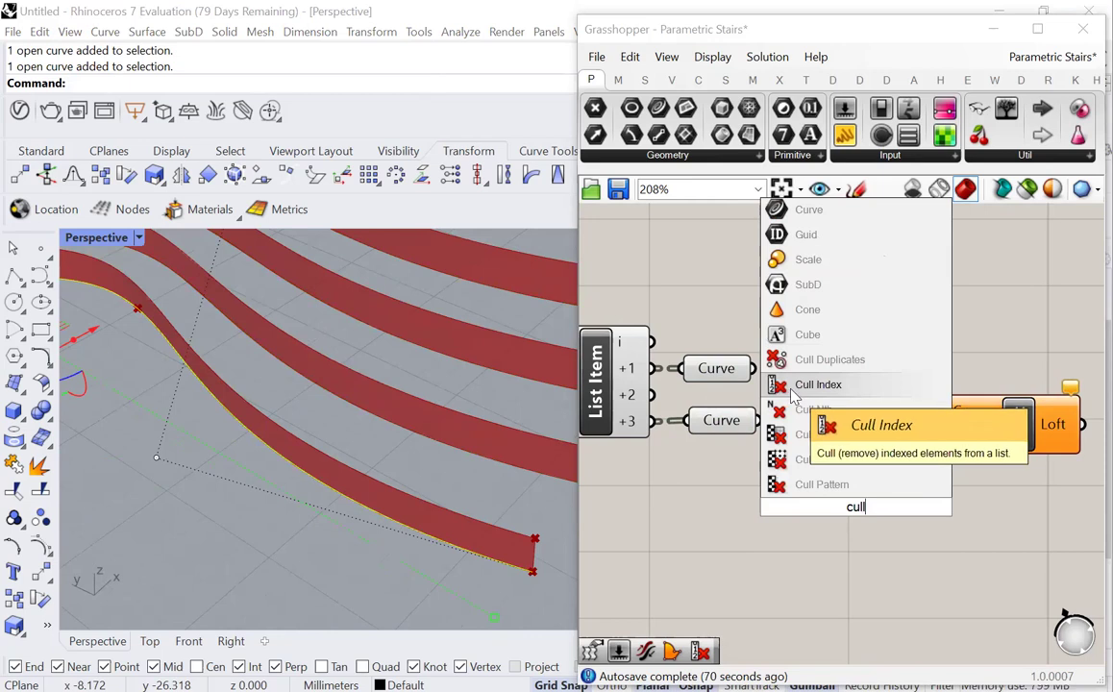
key(Return)
drag(832, 505, 878, 534)
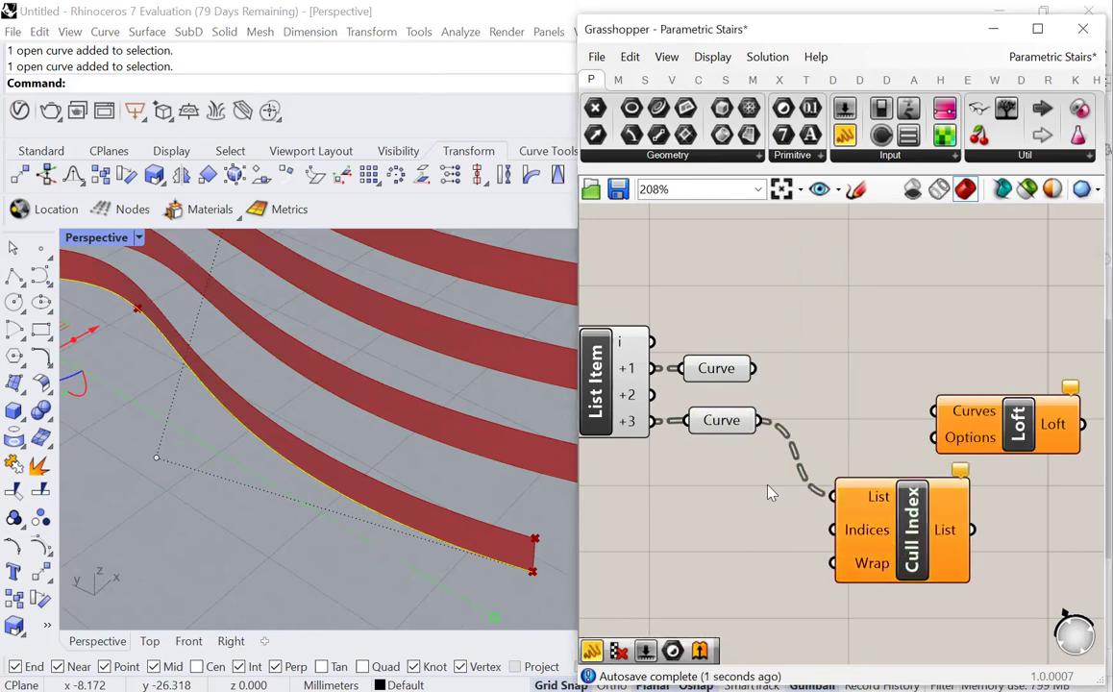
Step: Create a panel containing 0 and connect it to the Indices input of Cull Index
scroll(740, 524, down, 2)
scroll(759, 504, up, 2)
scroll(759, 505, up, 2)
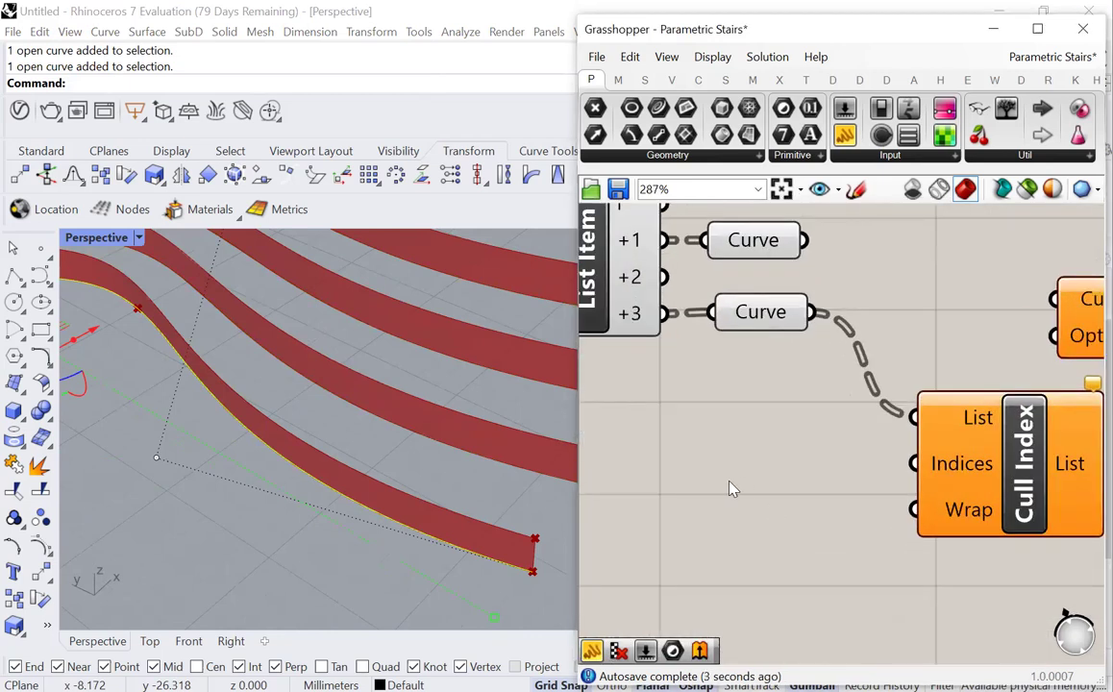
scroll(745, 481, down, 2)
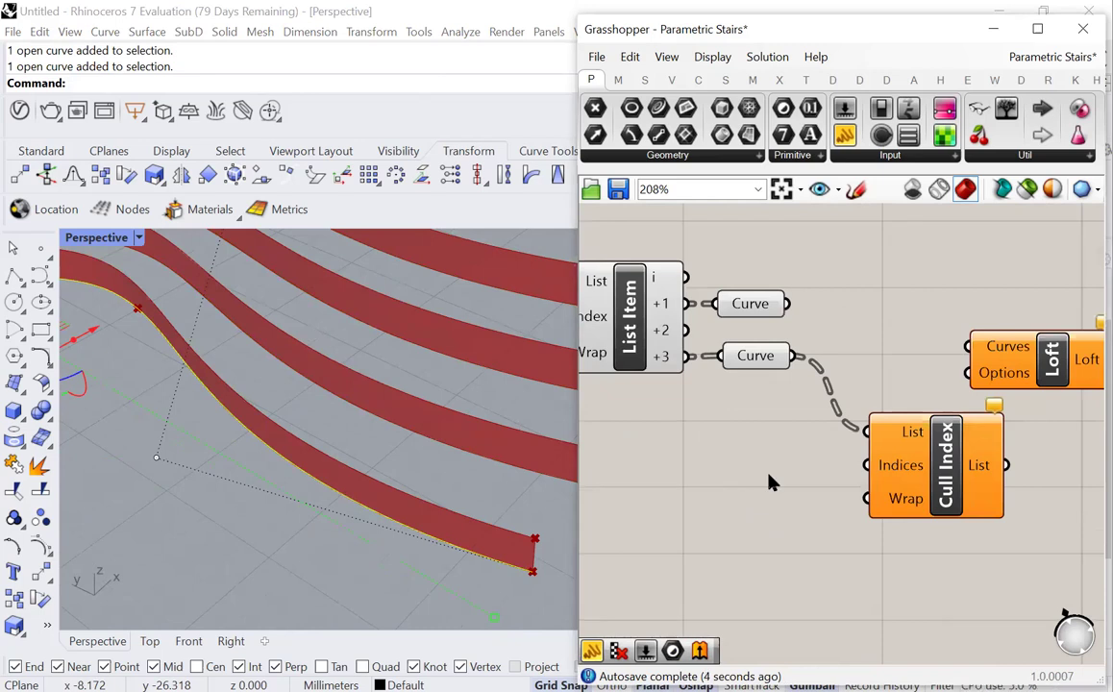
double_click(769, 482)
text(//0)
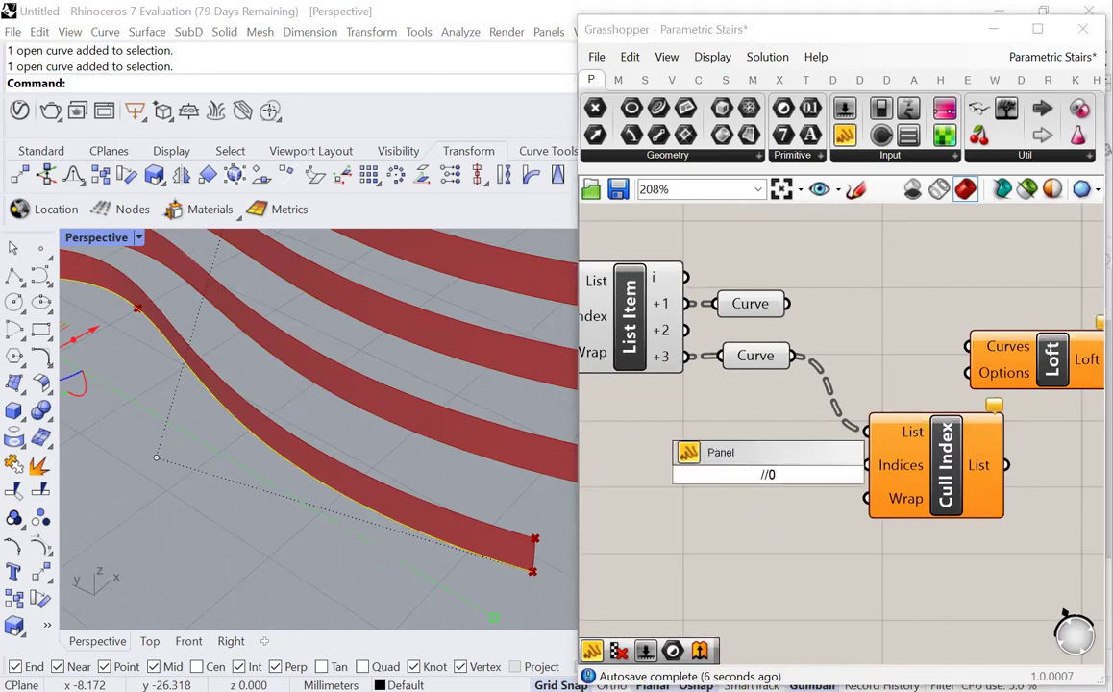
key(Return)
drag(791, 473, 870, 467)
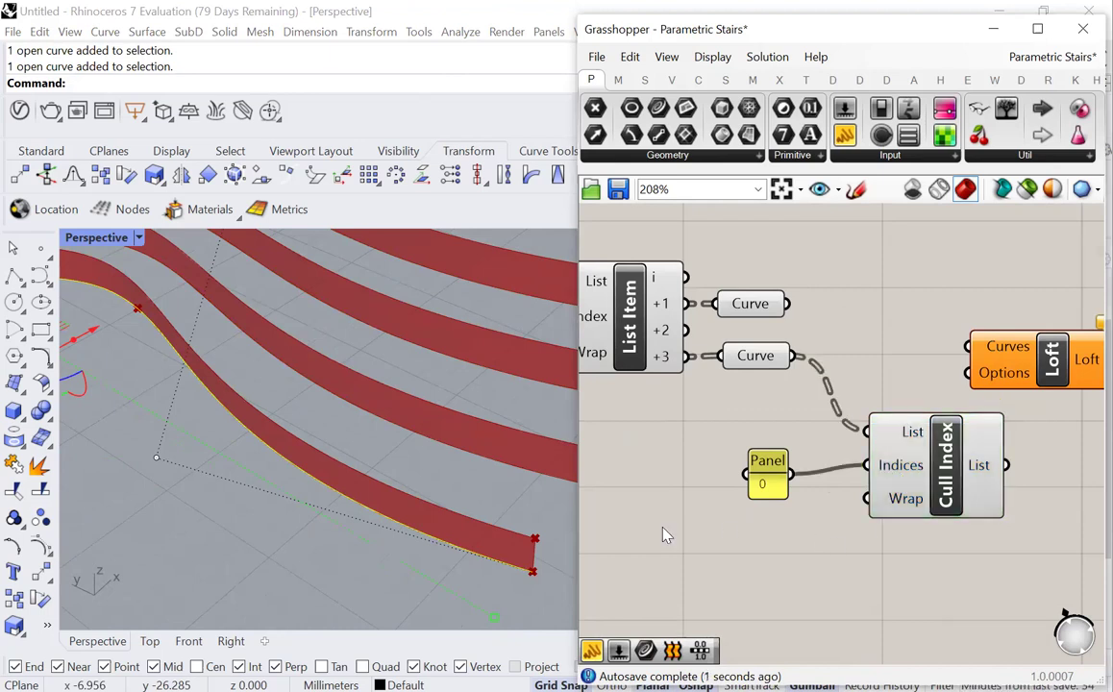
Step: Select the Cull Index component to check which riser edges it outputs
click(481, 467)
click(934, 471)
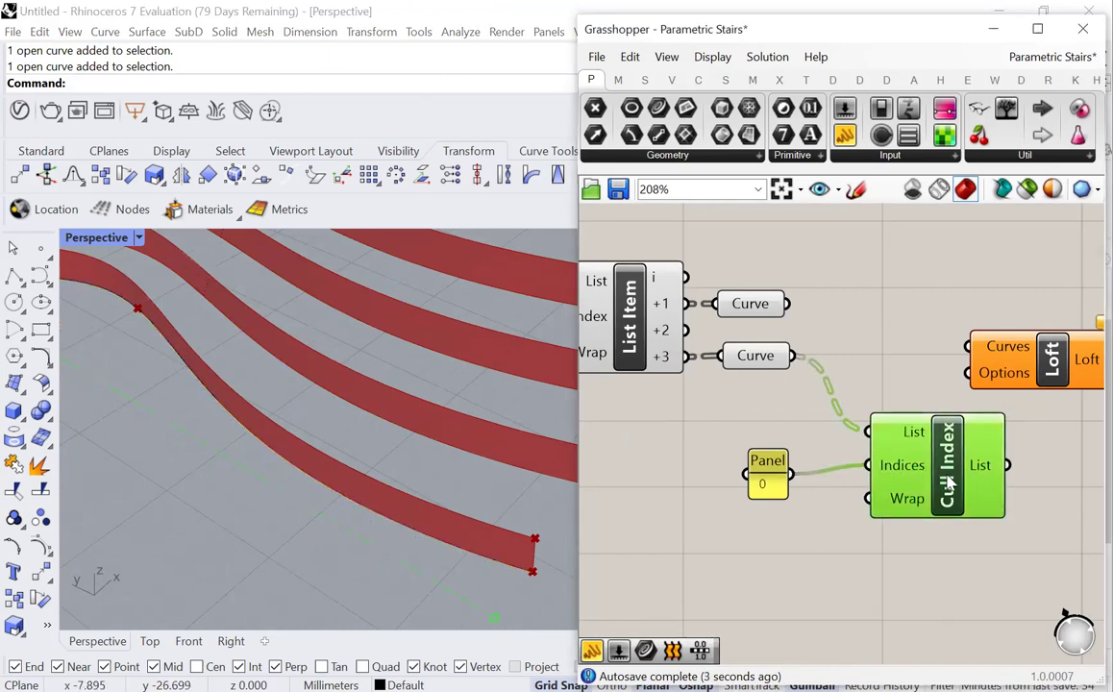
click(838, 471)
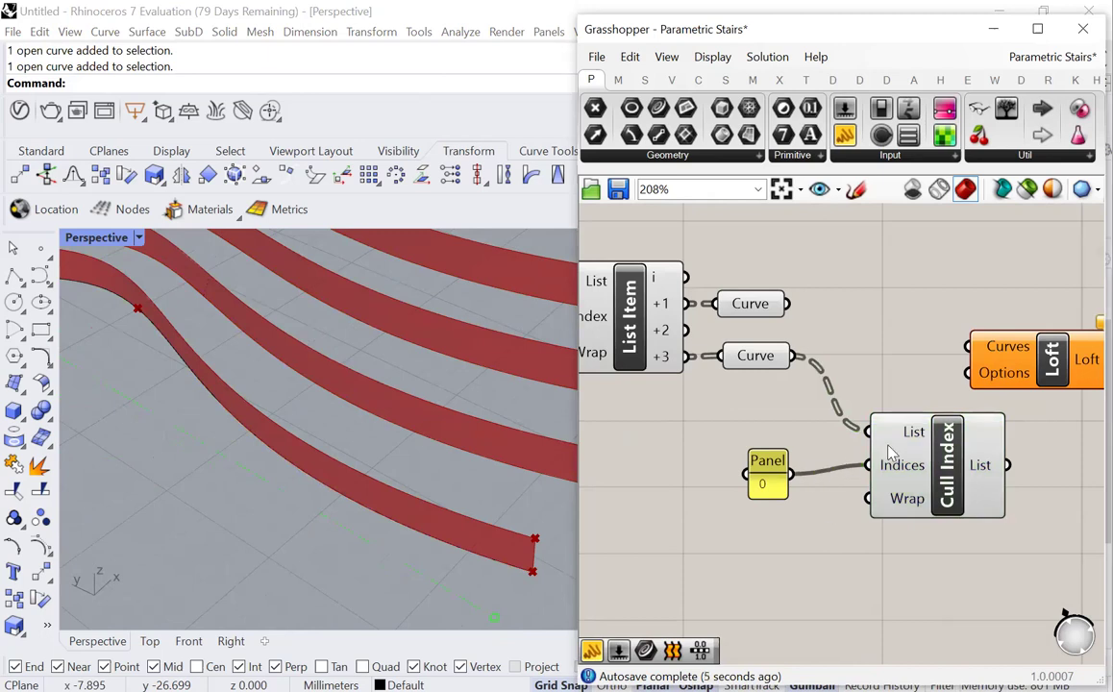
mouse_move(998, 478)
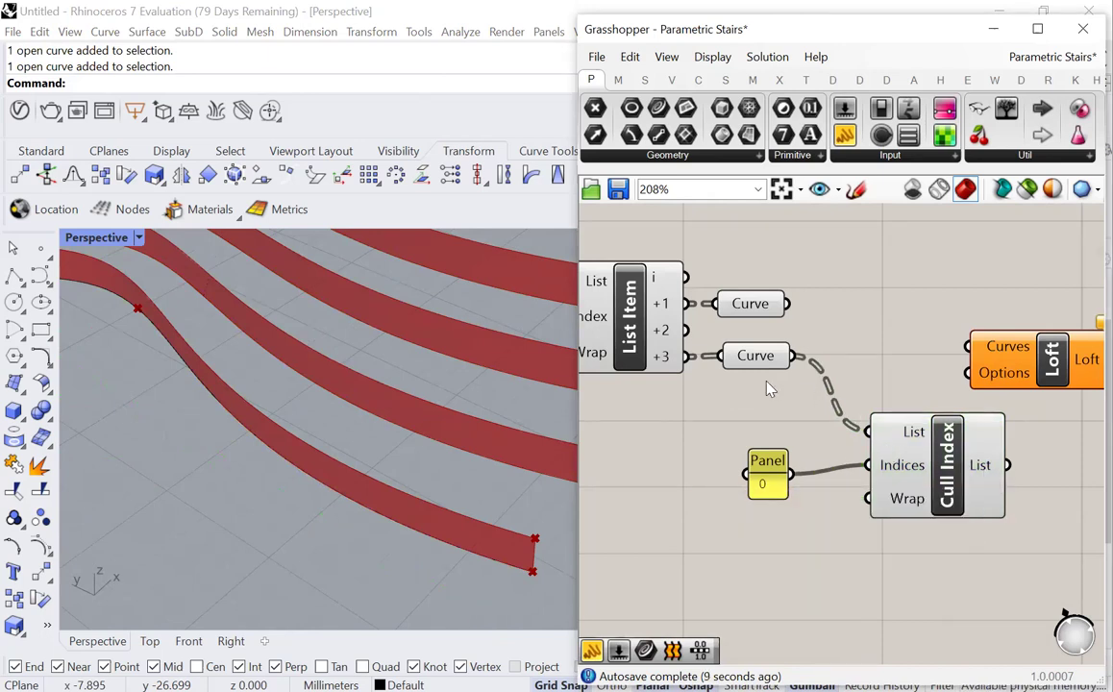
Step: Flatten the data of the +3 Curve parameter and check the resulting Cull Index edges on the risers
scroll(756, 359, up, 2)
scroll(758, 359, up, 1)
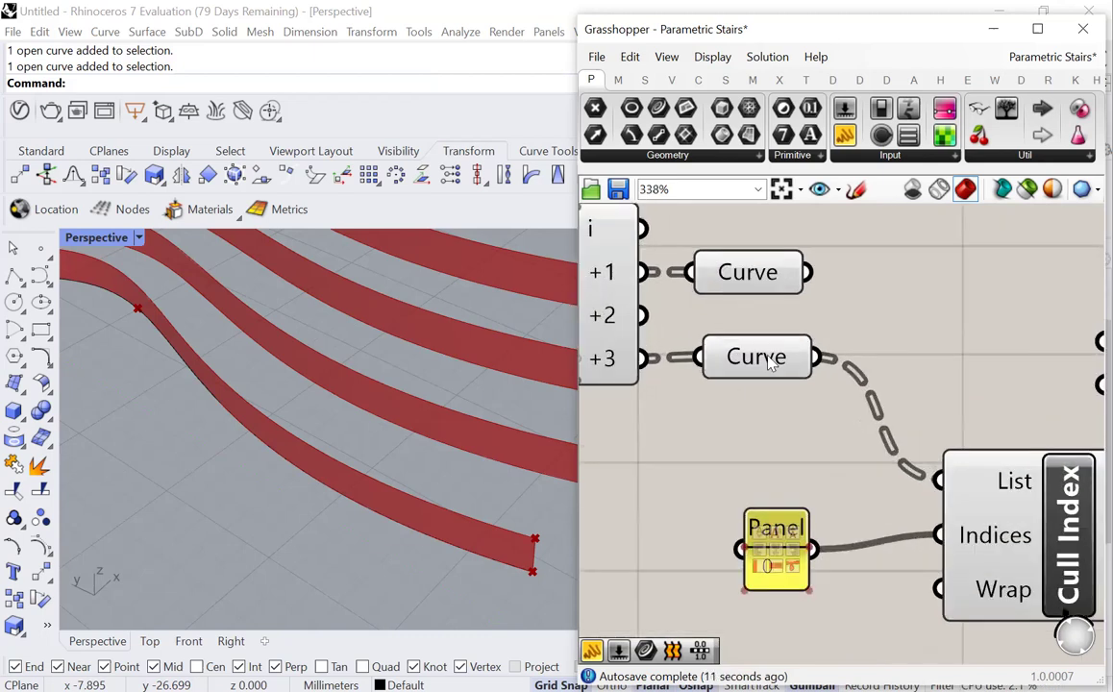
mouse_move(765, 362)
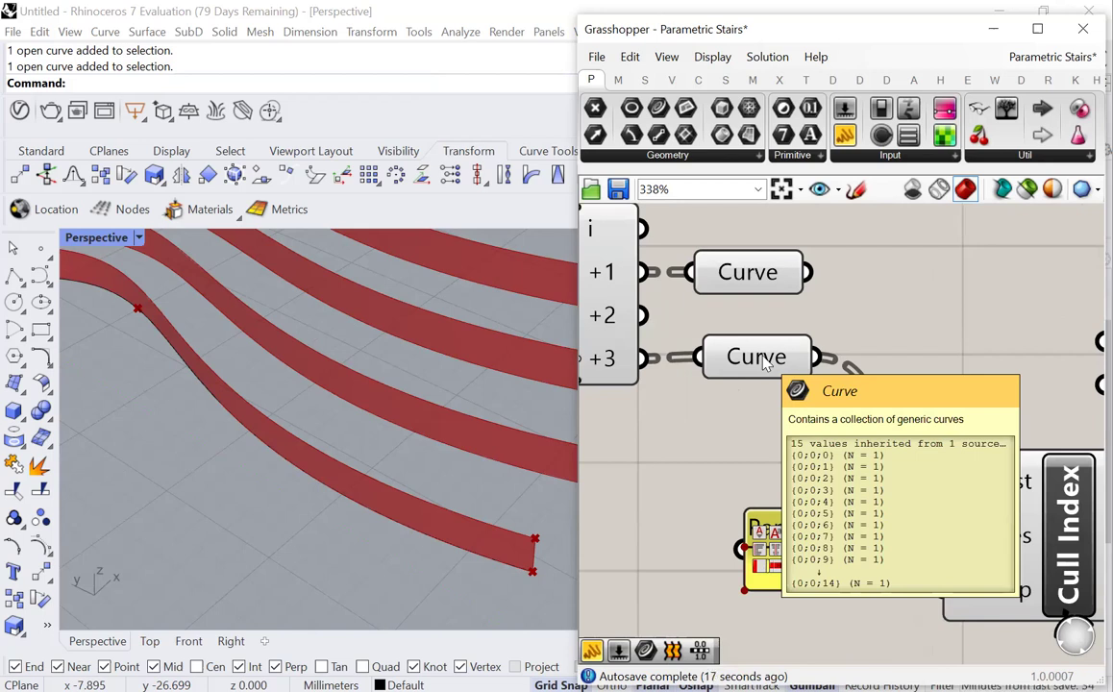
right_click(764, 359)
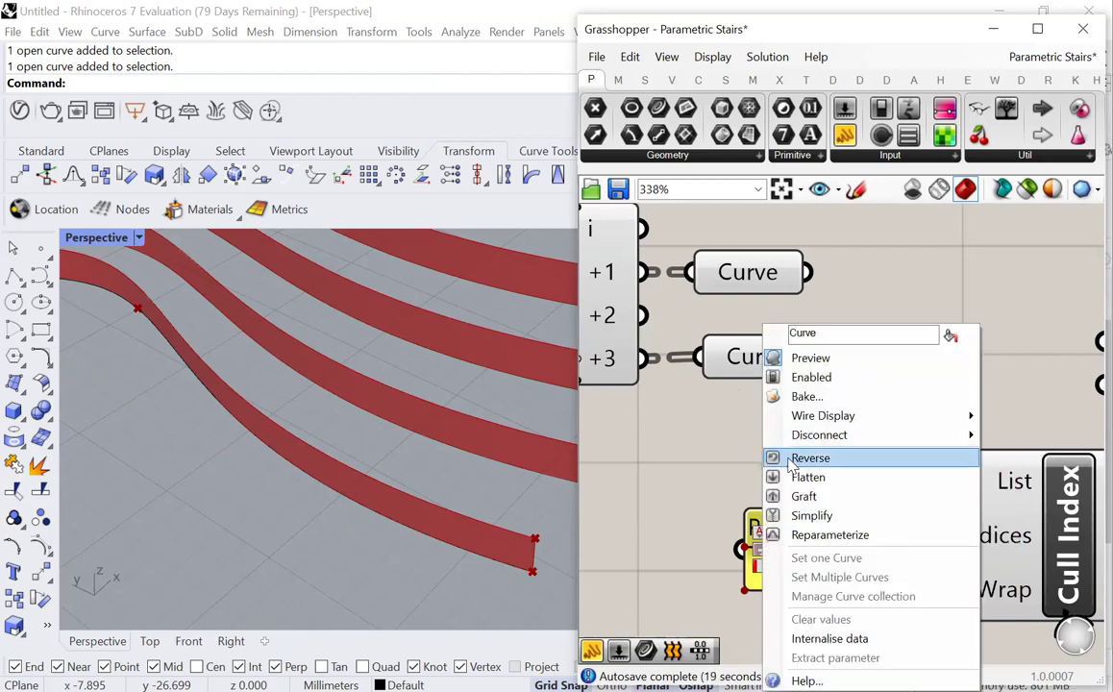
click(799, 478)
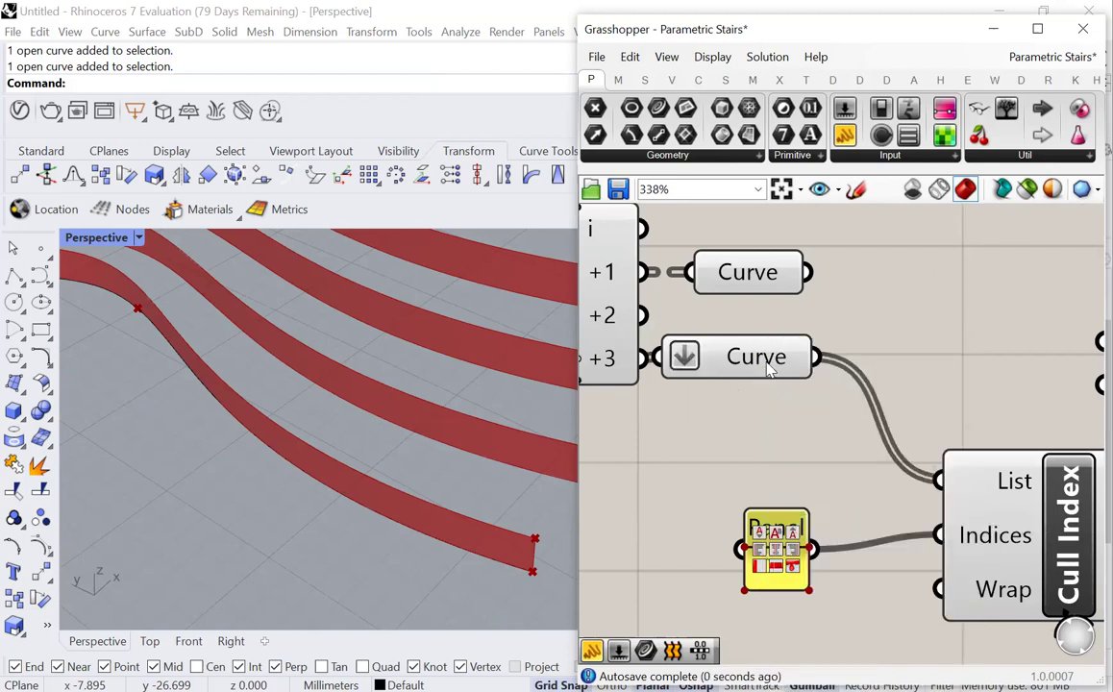
mouse_move(755, 360)
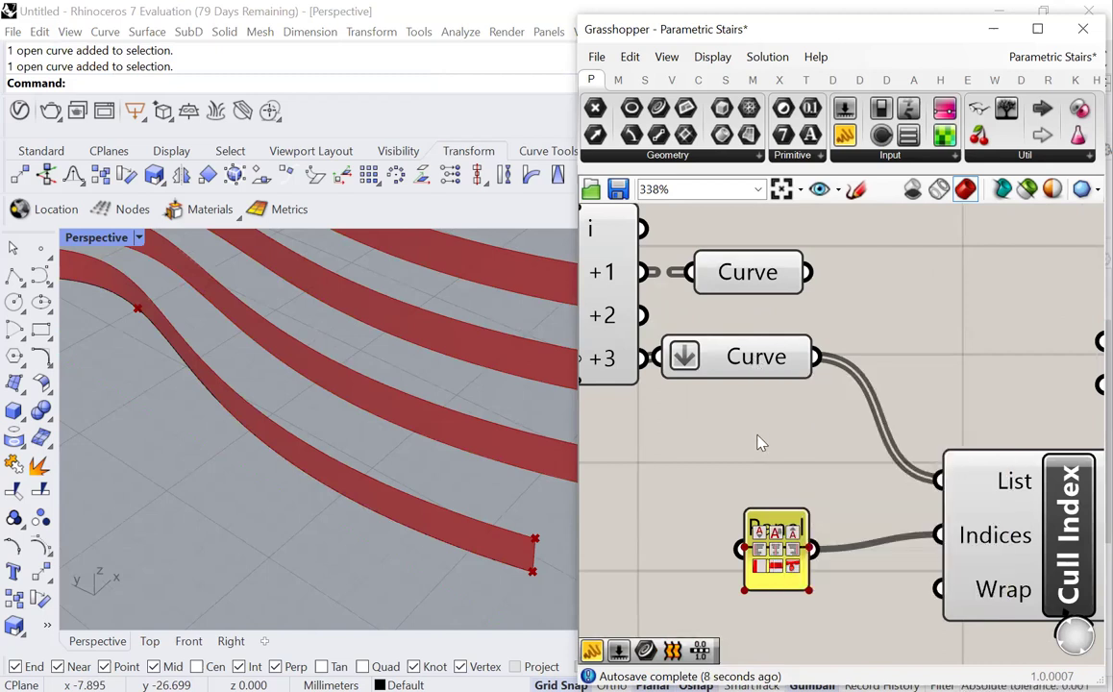
click(1047, 527)
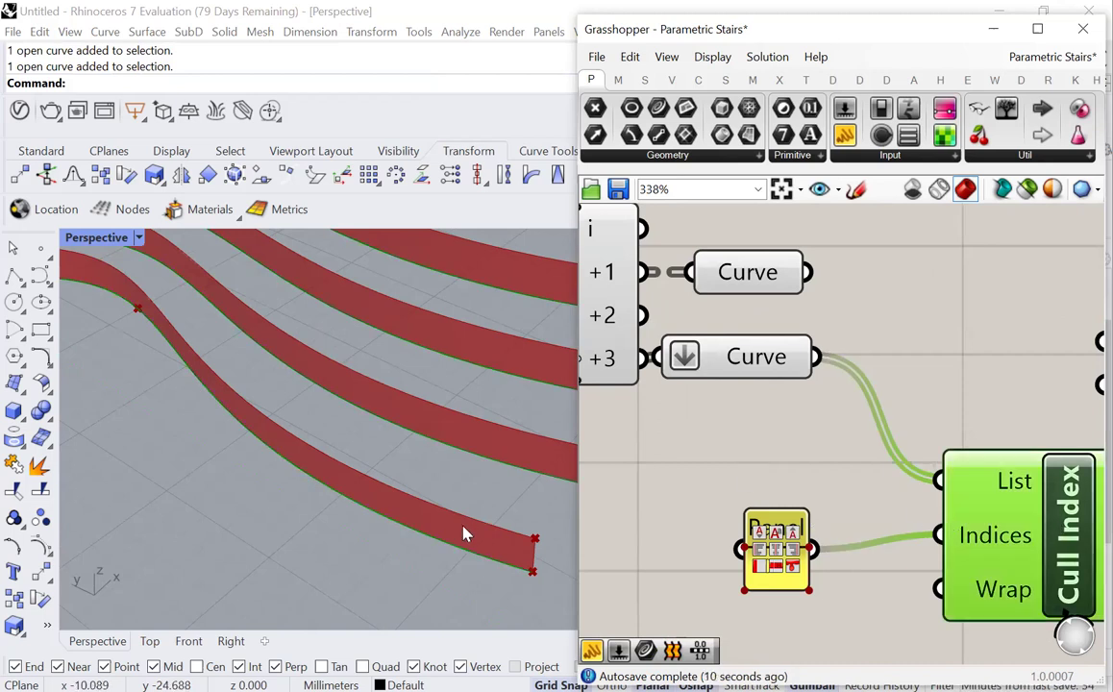
drag(451, 477, 357, 548)
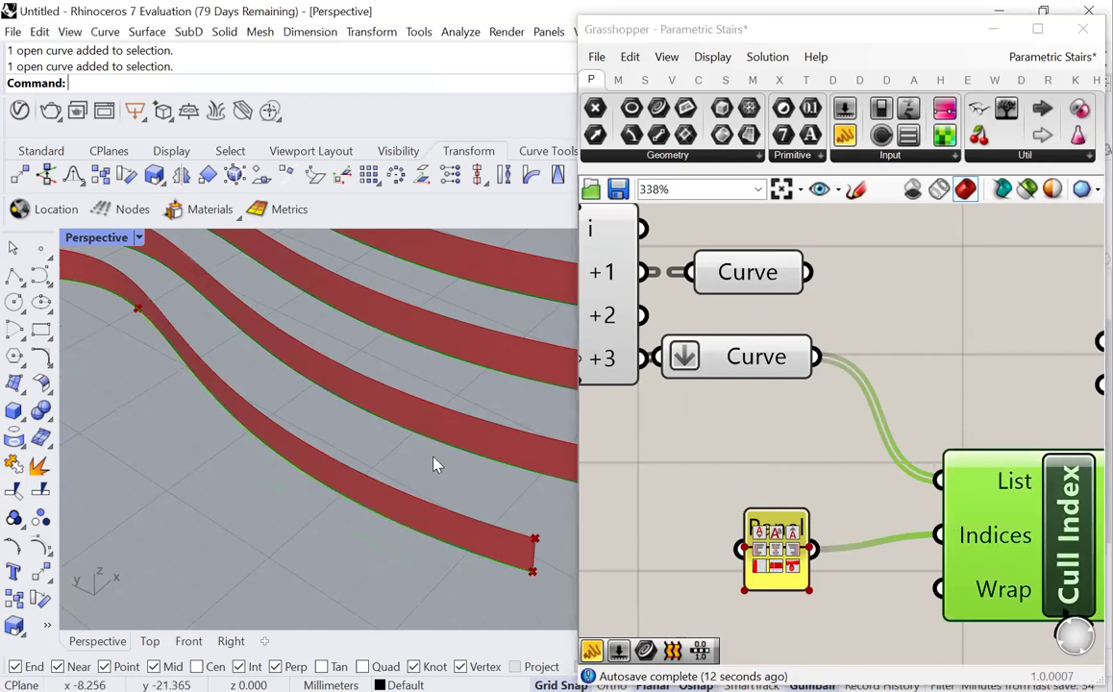
Step: Set the cull index panel's value to -1
scroll(783, 455, down, 1)
scroll(796, 556, up, 3)
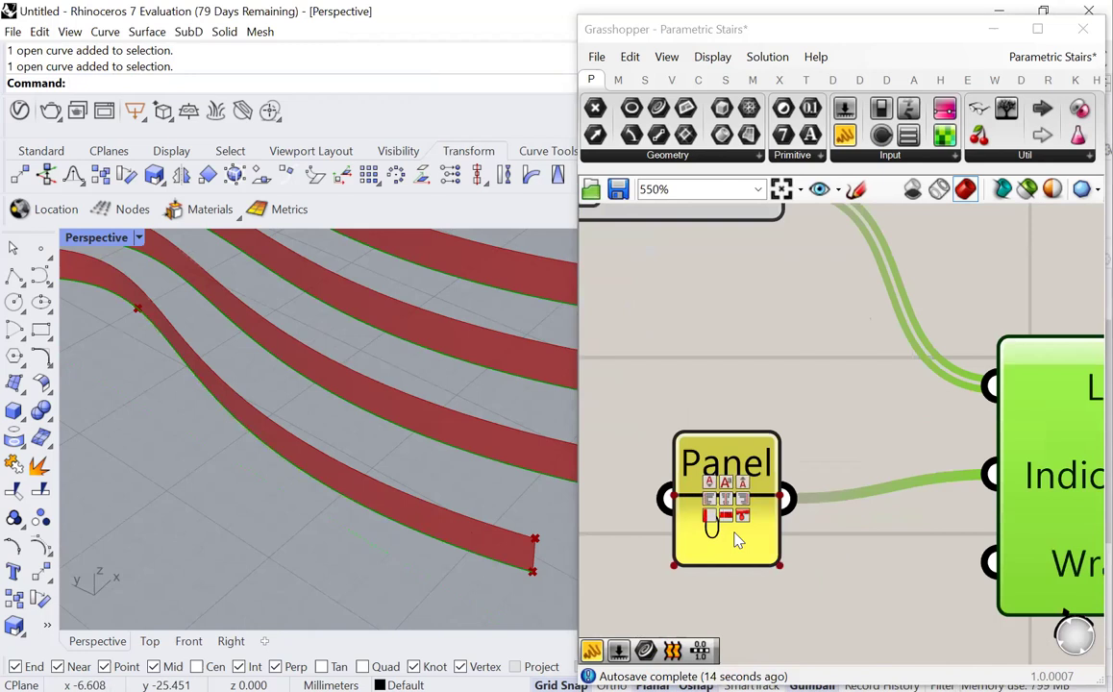
double_click(736, 534)
text(-1)
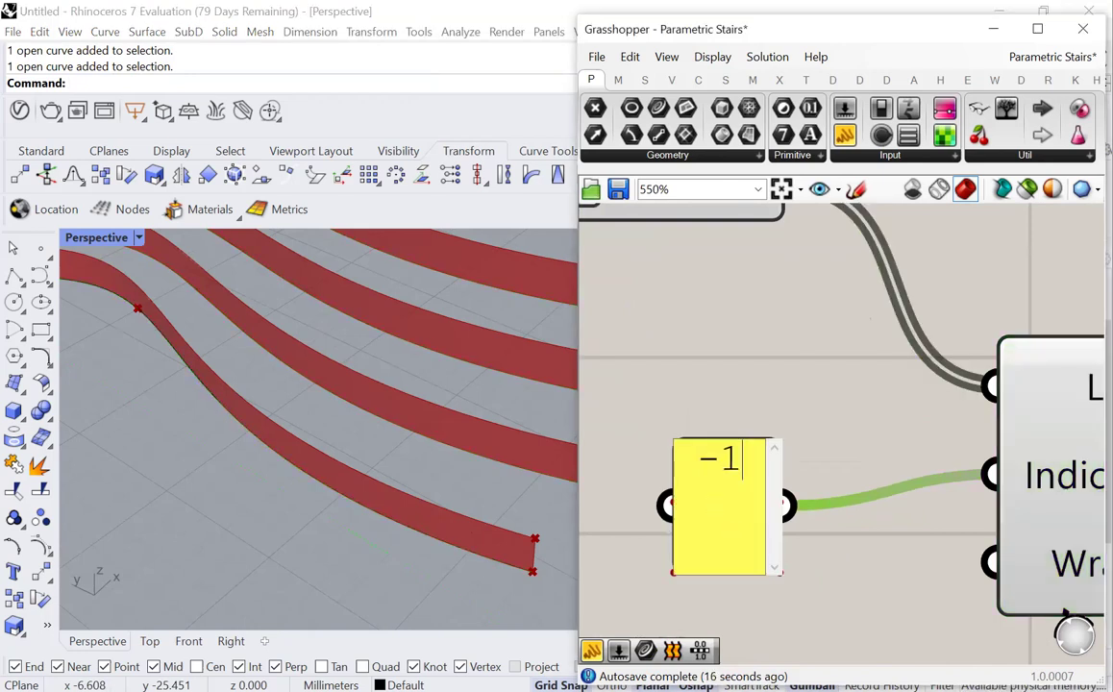
click(835, 537)
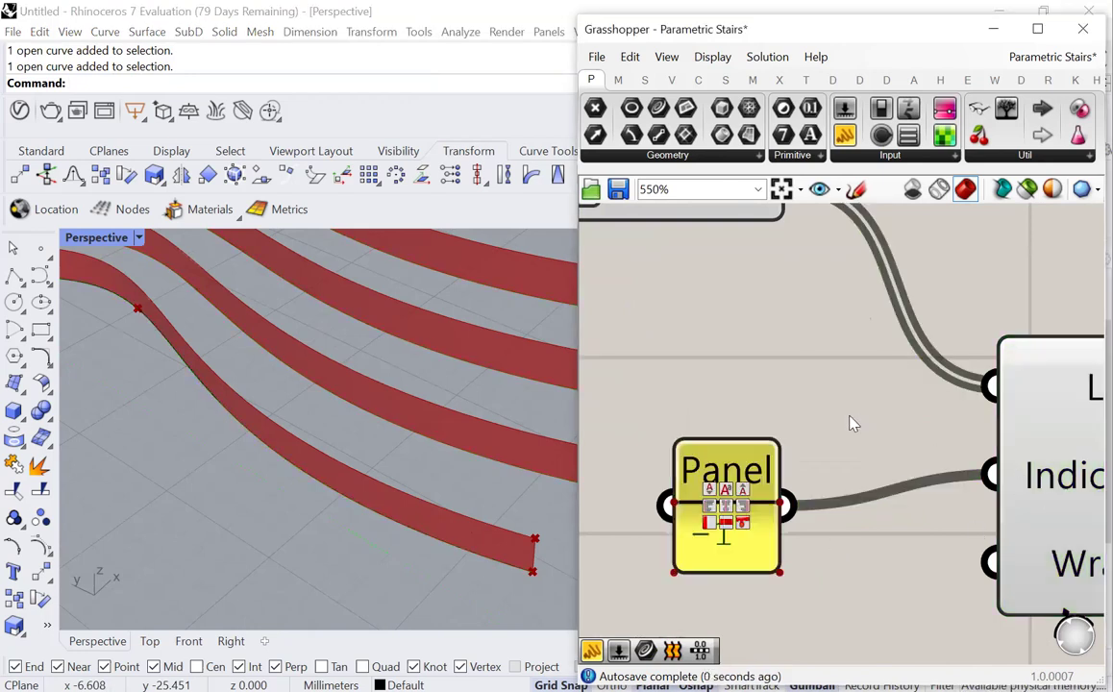
scroll(836, 413, down, 3)
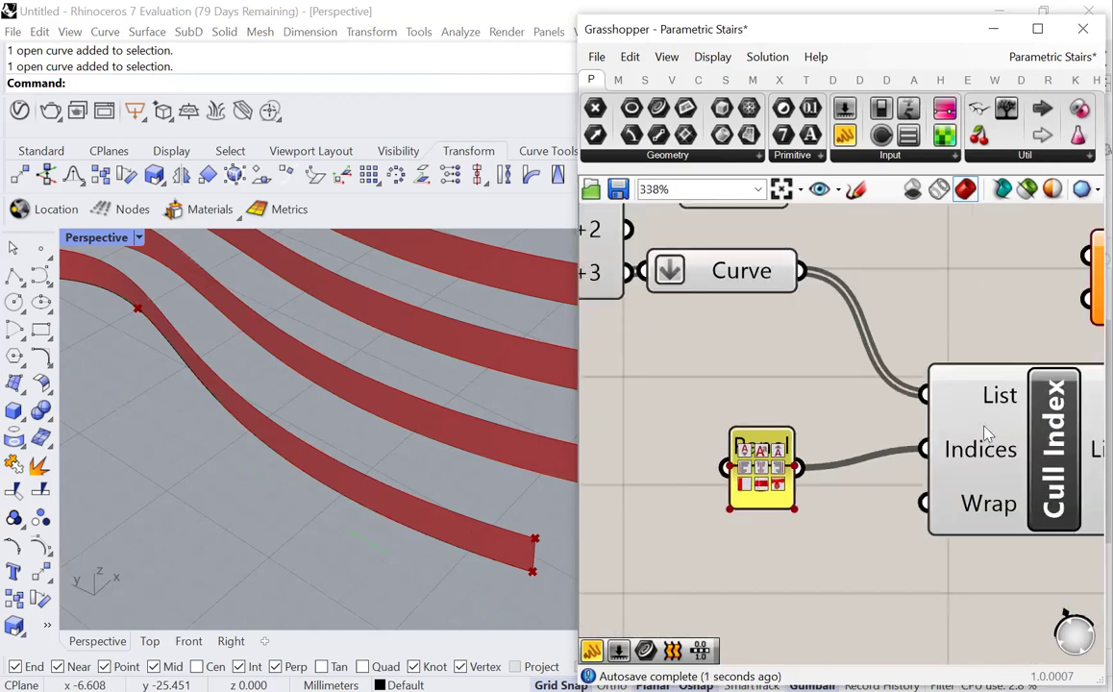
Step: Move the Cull Index component closer to the panel and examine its output edges across all risers
click(1034, 437)
drag(1044, 439, 987, 446)
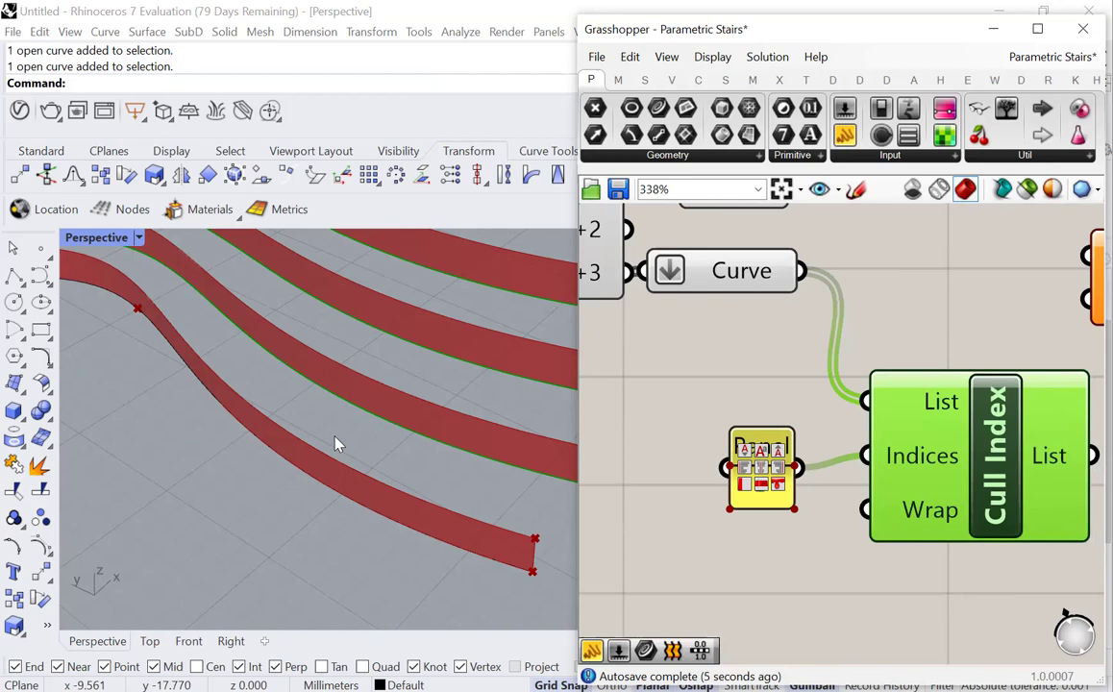
scroll(339, 452, down, 2)
scroll(260, 567, down, 5)
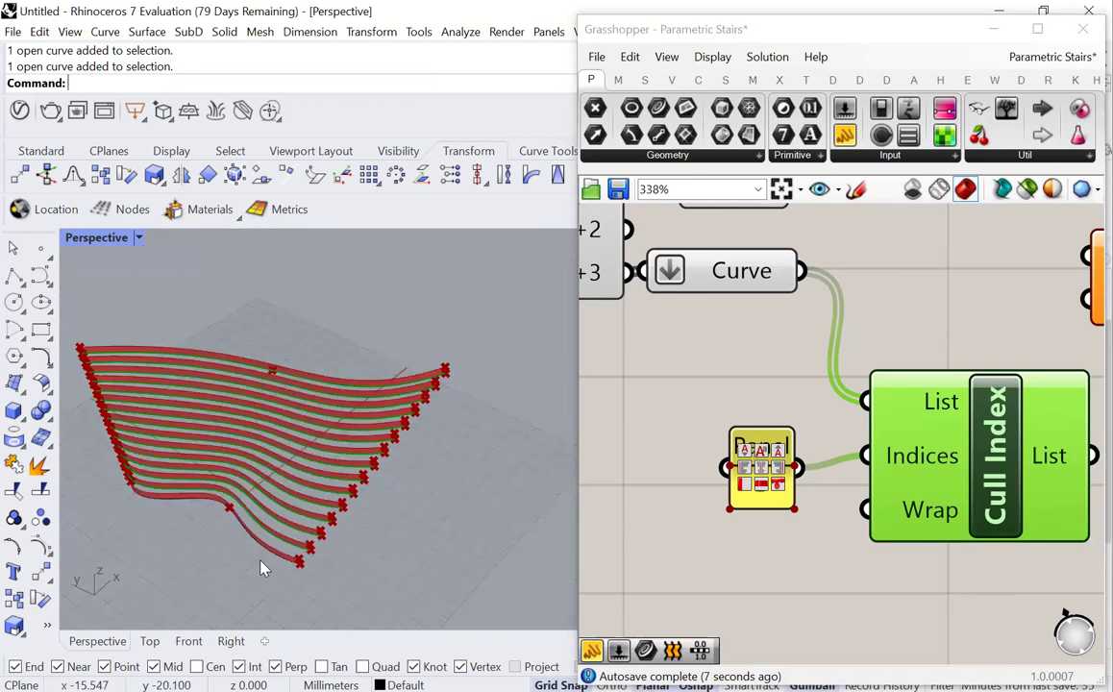
scroll(315, 405, up, 3)
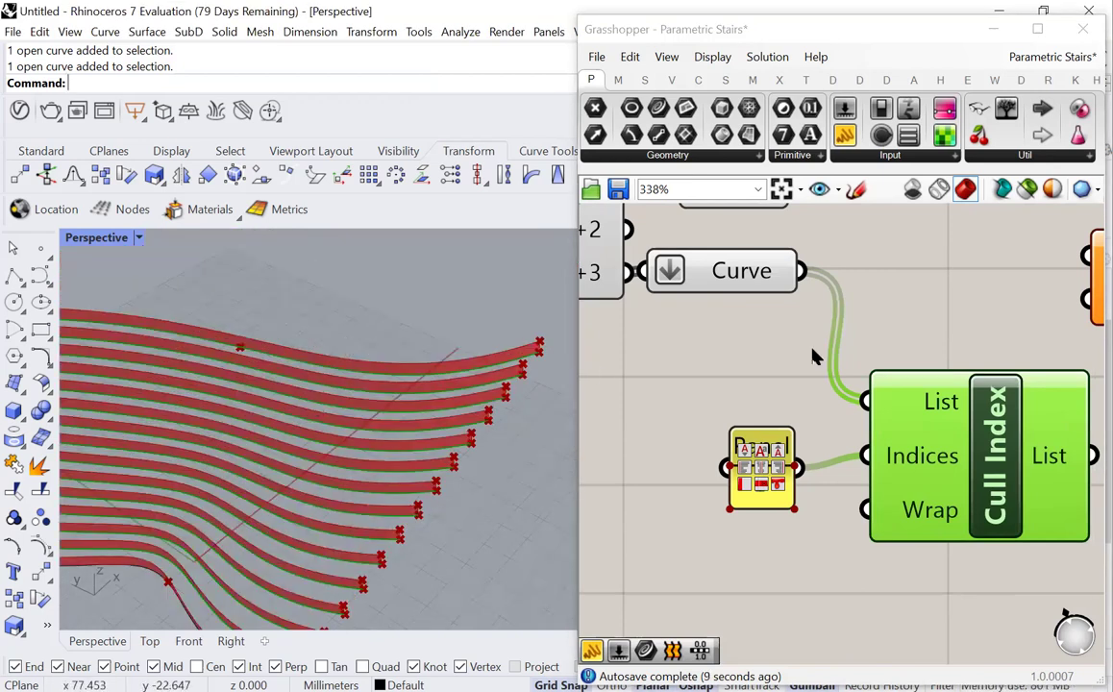
Step: Delete the Loft component and place a copy of Cull Index above the existing one
scroll(757, 353, down, 3)
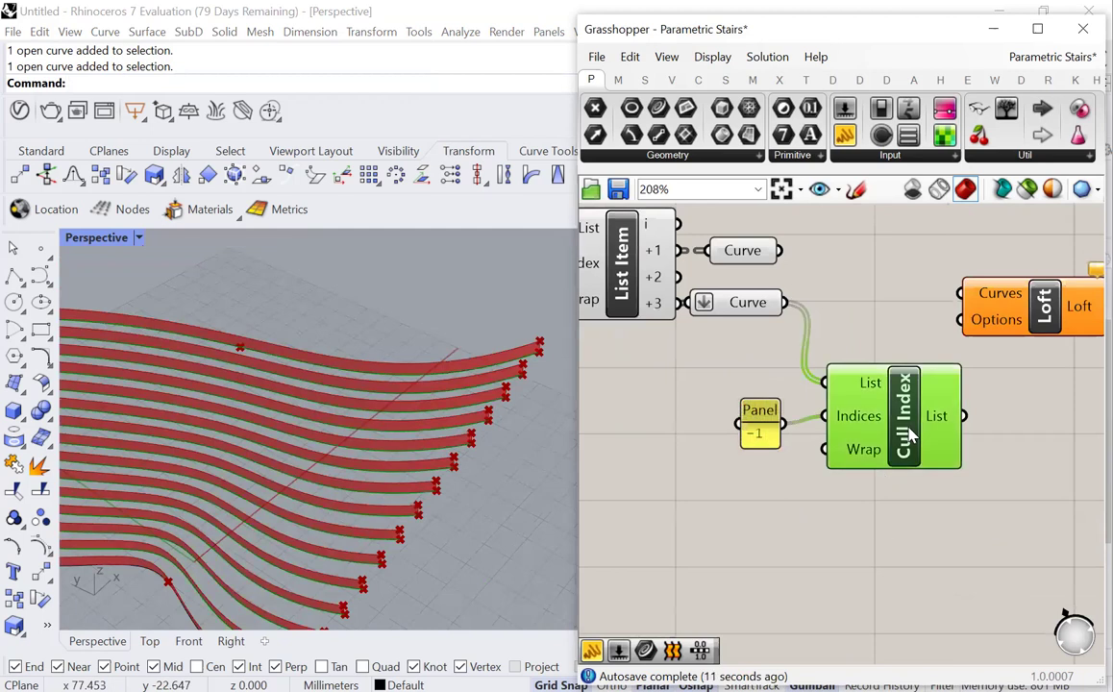
click(1019, 323)
key(Delete)
drag(910, 441, 935, 303)
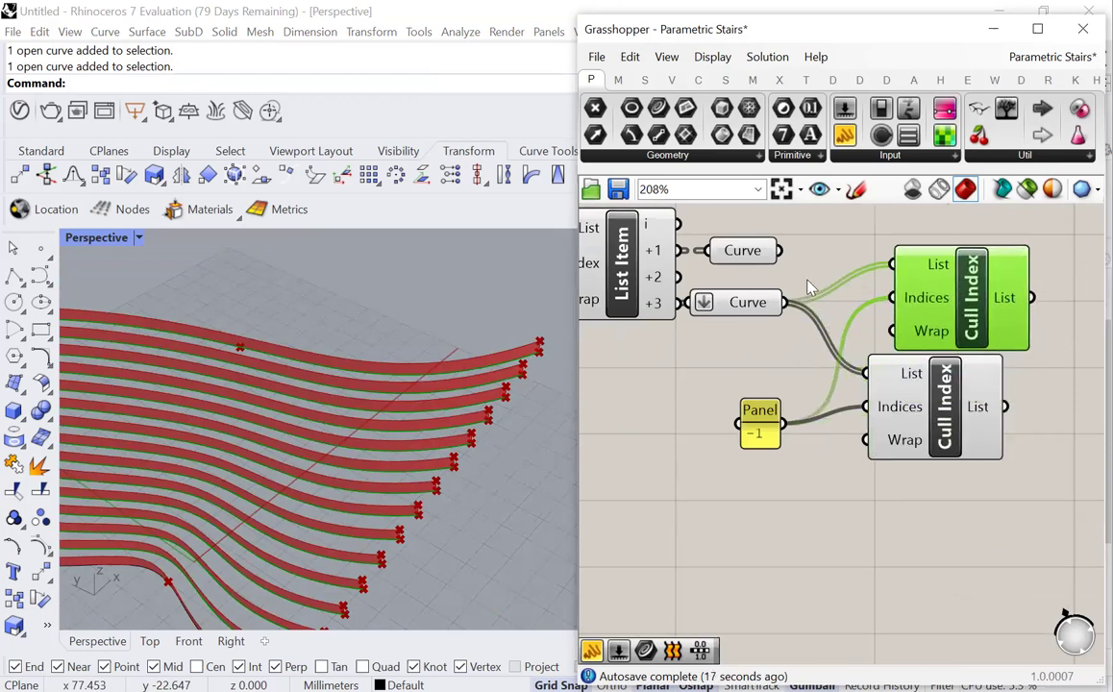
Step: Connect a new panel containing 0 to the upper Cull Index's Indices and the +1 Curve parameter to its List
scroll(455, 348, up, 5)
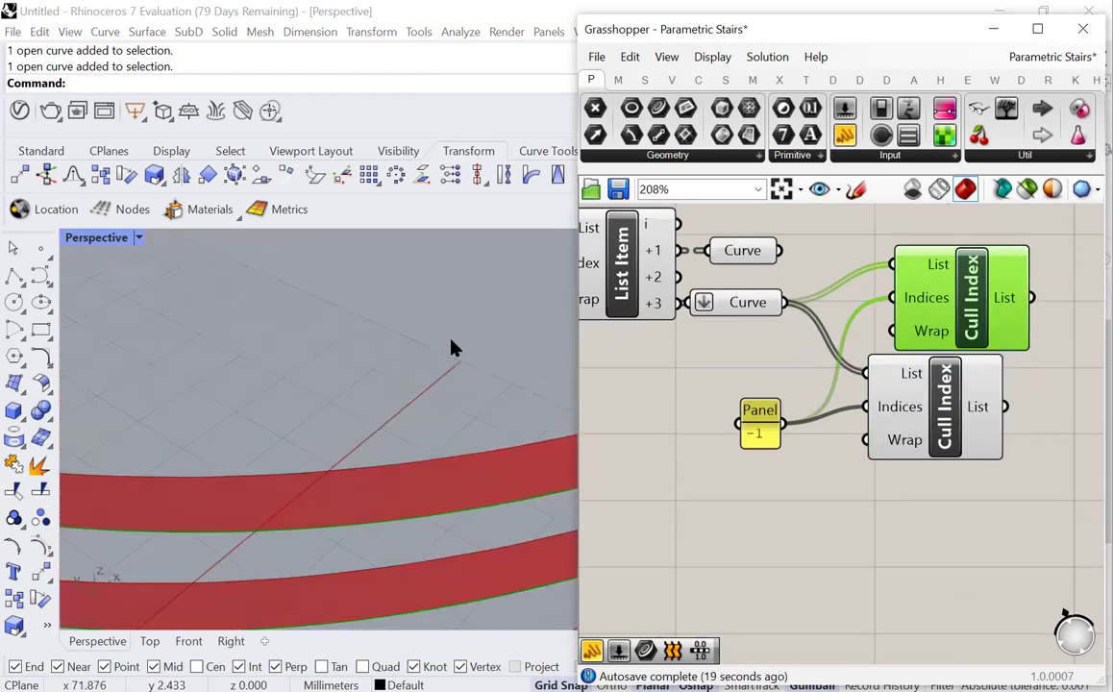
click(242, 476)
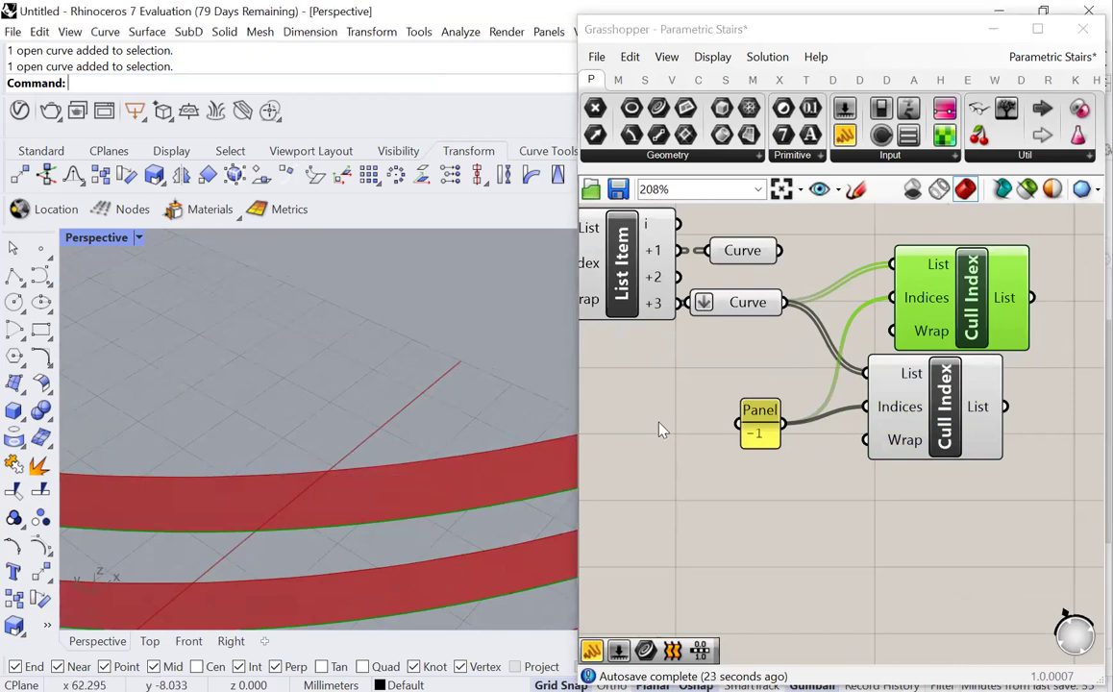
double_click(769, 360)
text(//0)
key(Return)
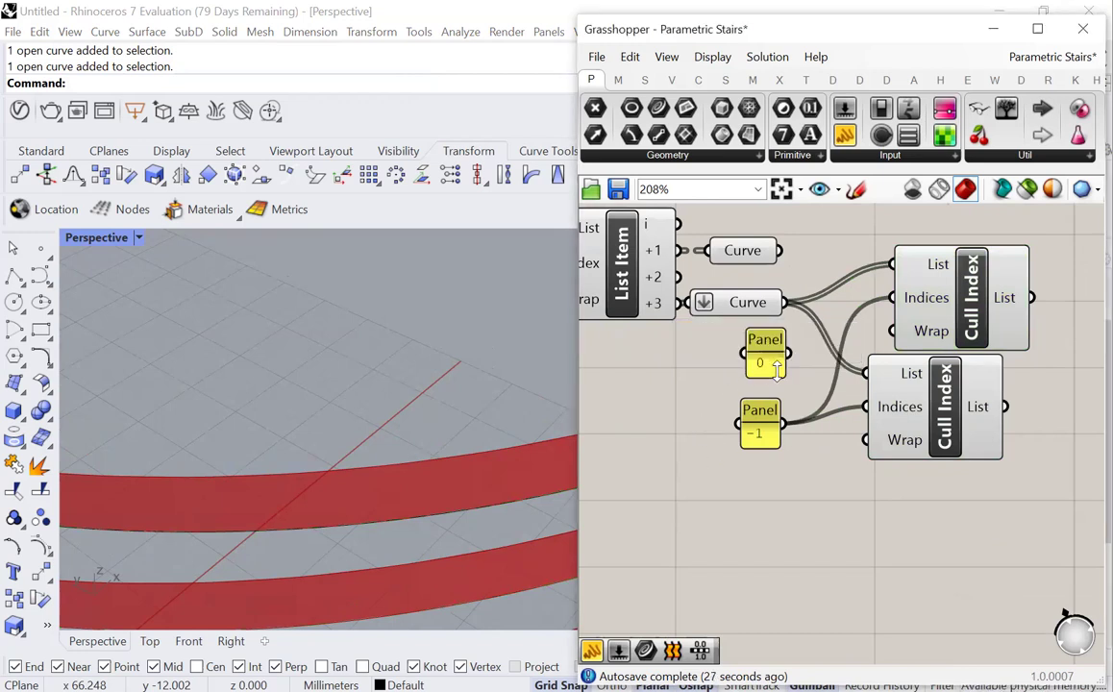
drag(788, 352, 894, 297)
drag(806, 258, 894, 264)
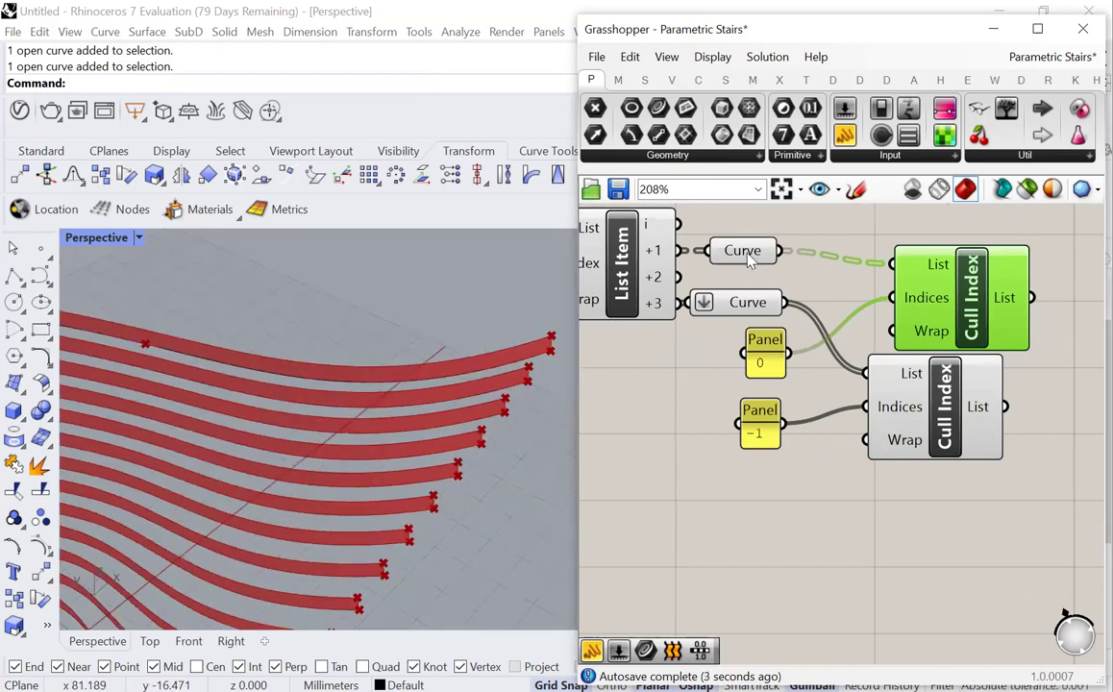
Step: Move the flattening of the +1 curves from their Curve parameter to the upper Cull Index's List input
right_click(751, 262)
click(798, 404)
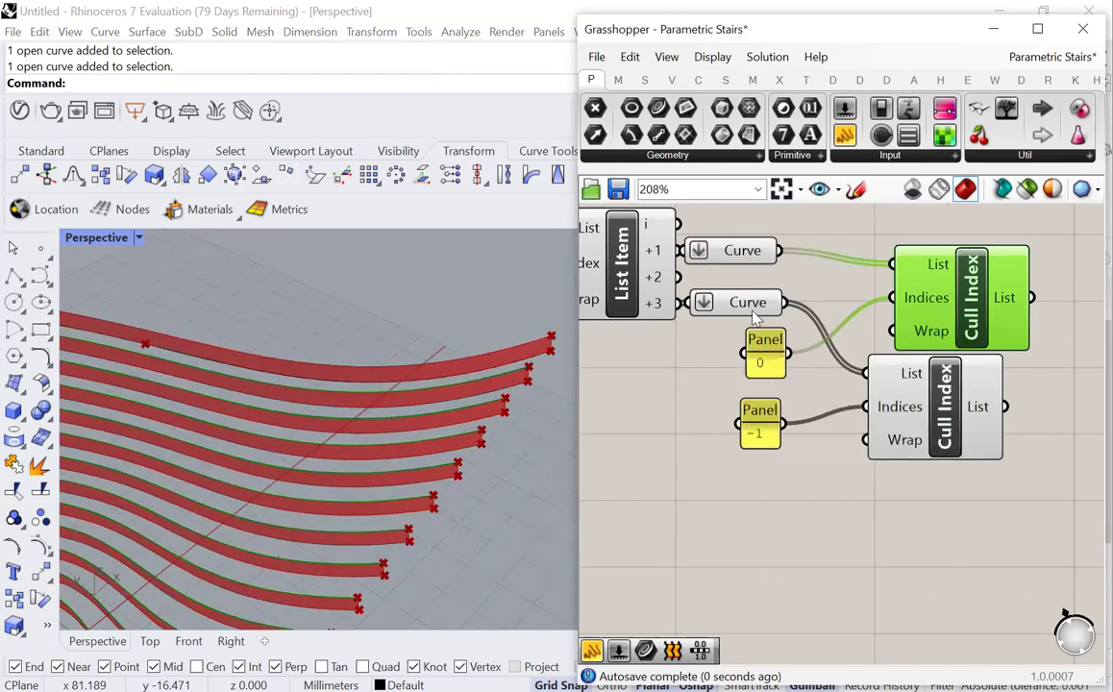
click(734, 259)
right_click(755, 252)
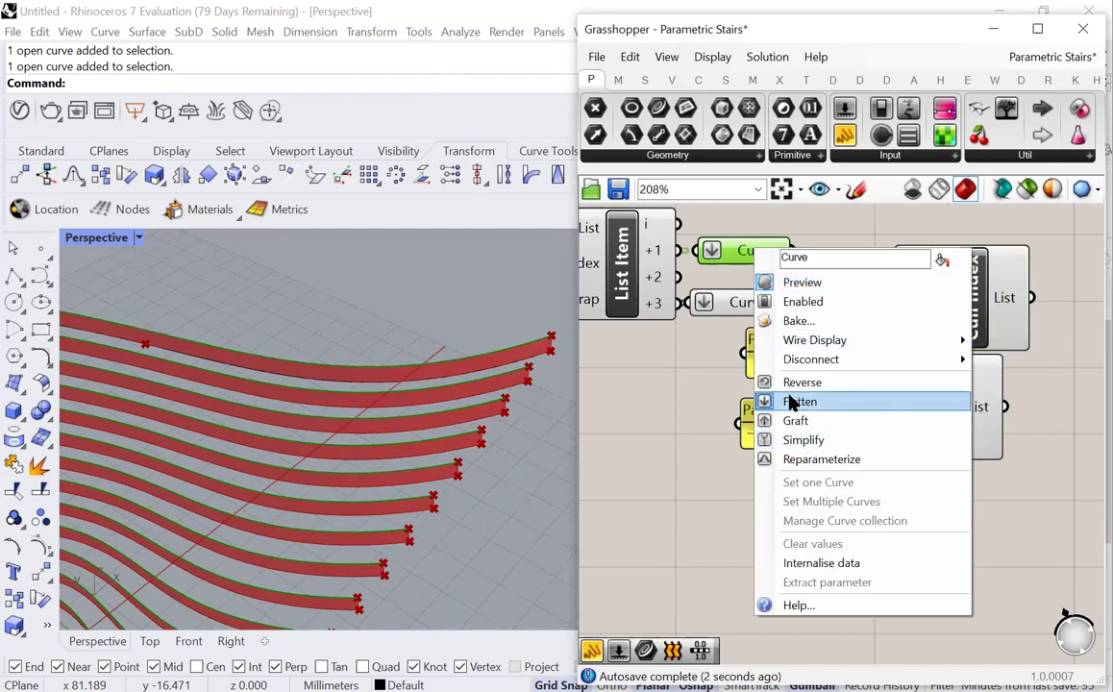
click(798, 402)
right_click(911, 263)
click(939, 394)
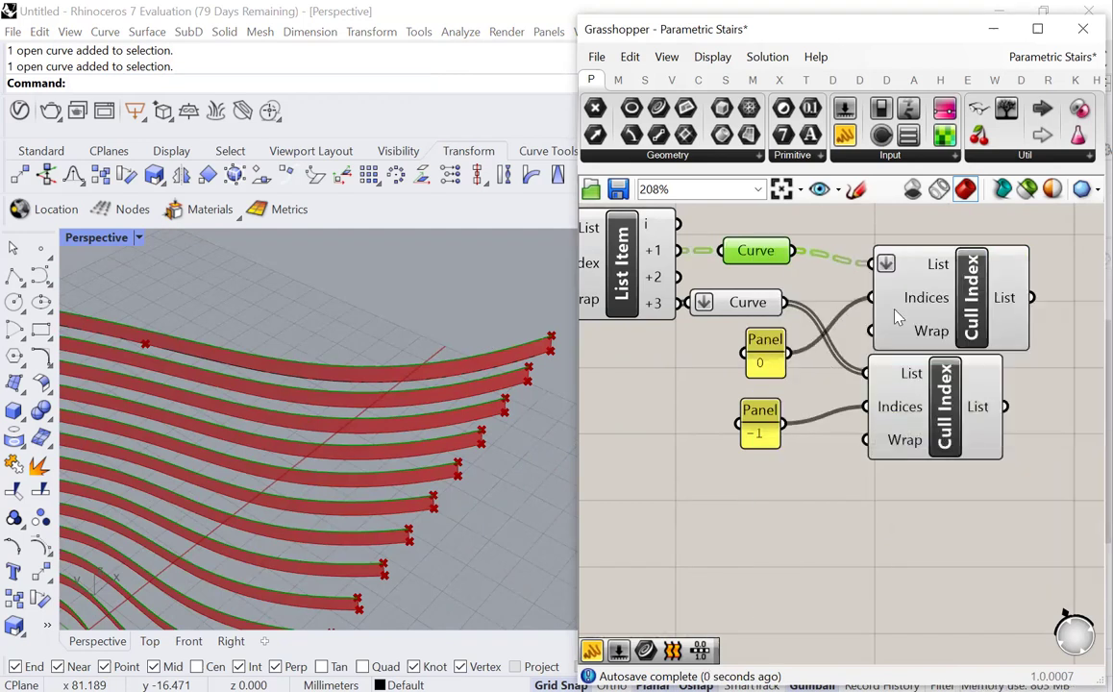
Step: Remove the flattening from the upper Cull Index's List input and flatten the +1 Curve parameter instead
right_click(904, 263)
click(918, 392)
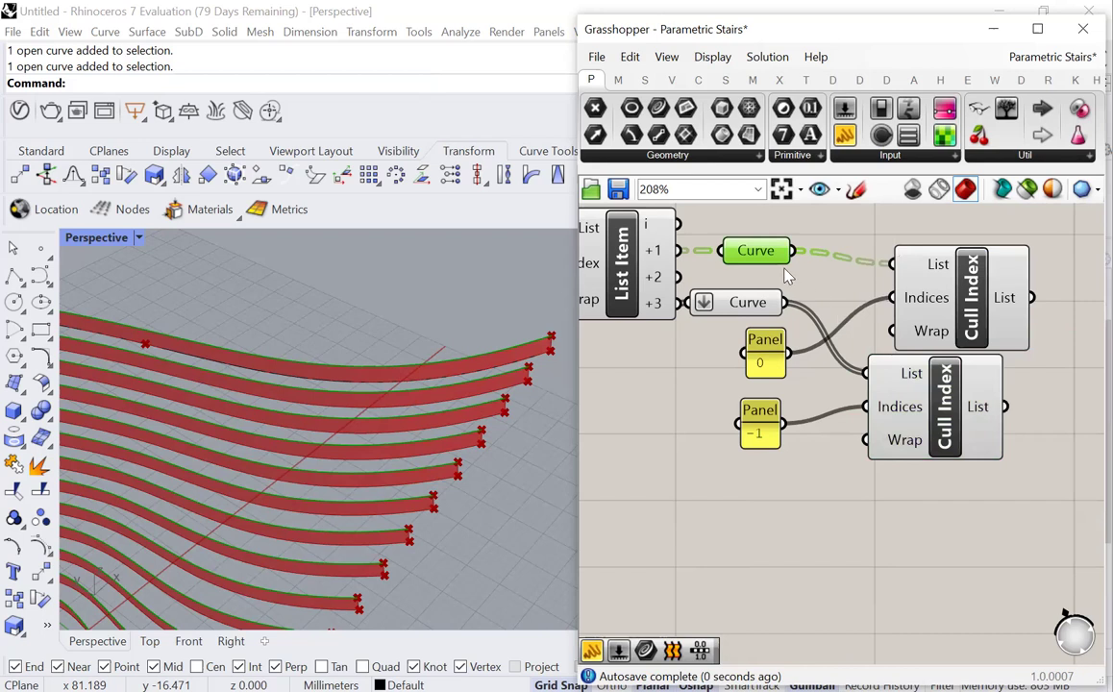
right_click(759, 253)
click(845, 411)
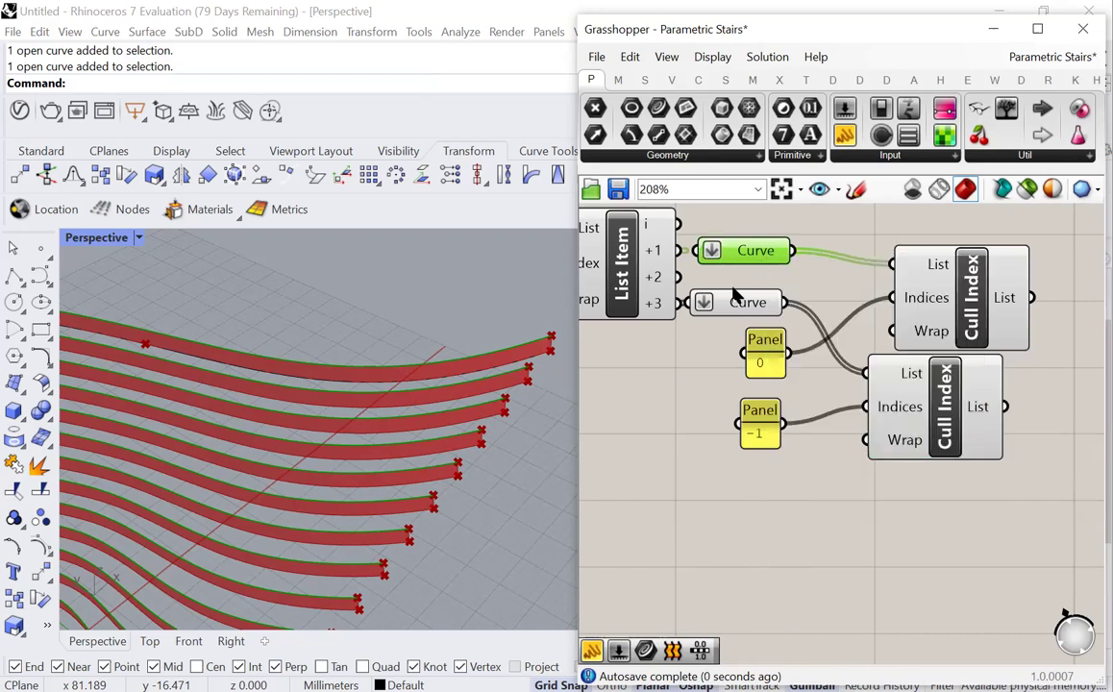
Step: Compare the edges output by the upper and lower Cull Index components in the Perspective view of the risers
click(733, 285)
right_drag(384, 301, 731, 310)
click(889, 289)
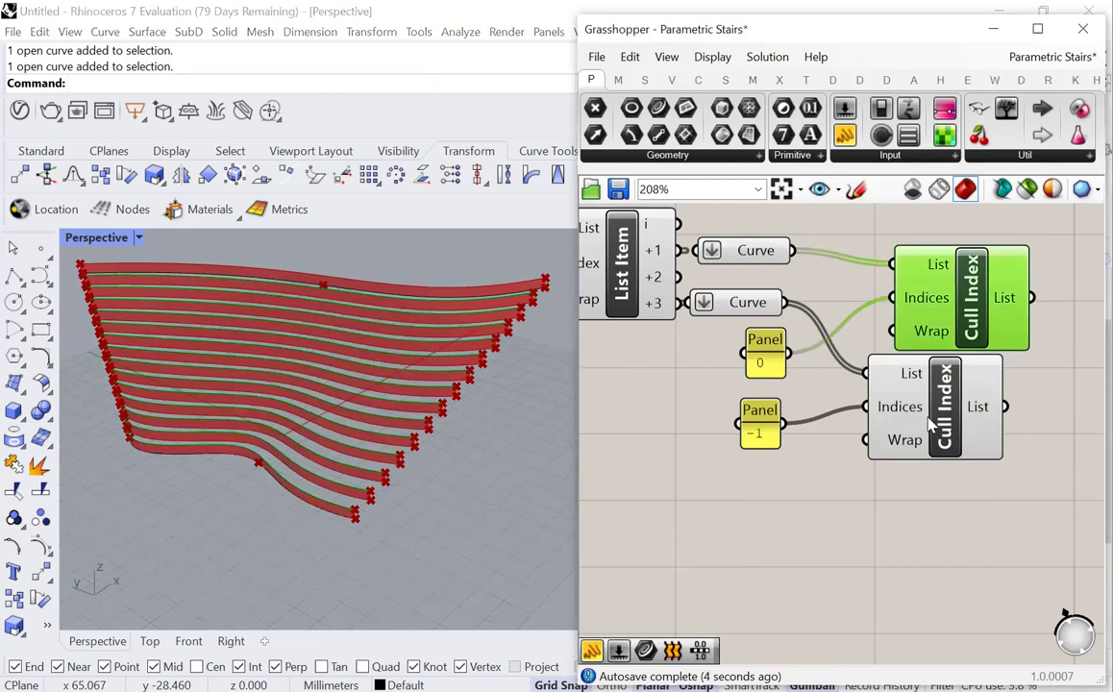
click(930, 423)
click(930, 298)
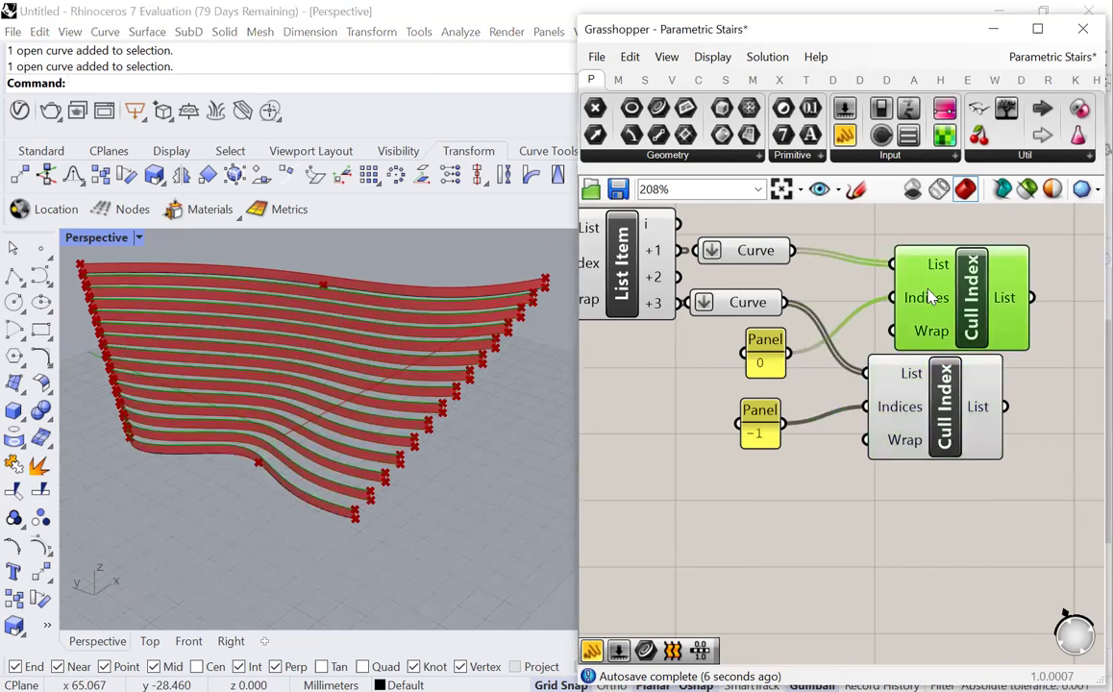
click(912, 398)
click(680, 511)
scroll(327, 510, up, 3)
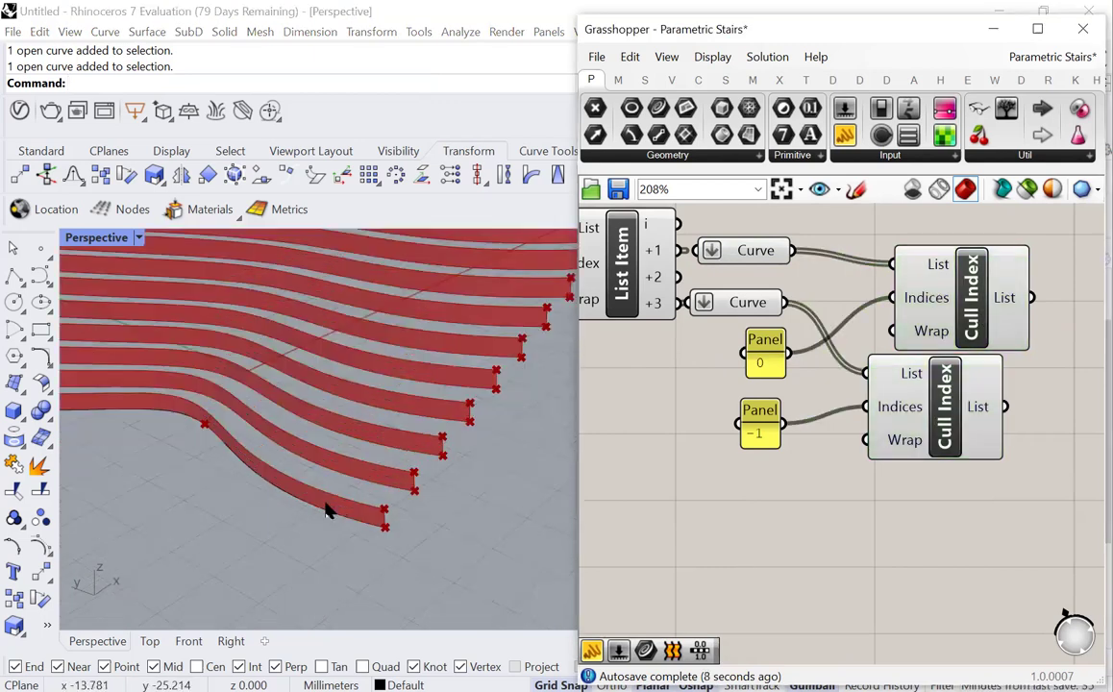
click(999, 302)
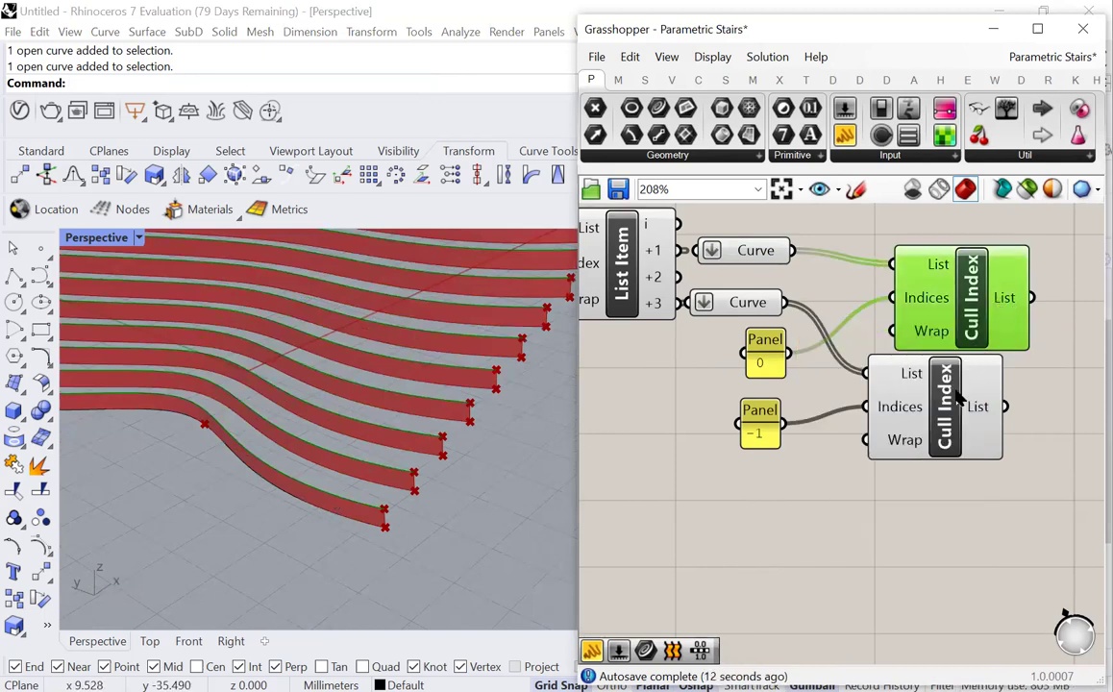
click(908, 428)
click(699, 509)
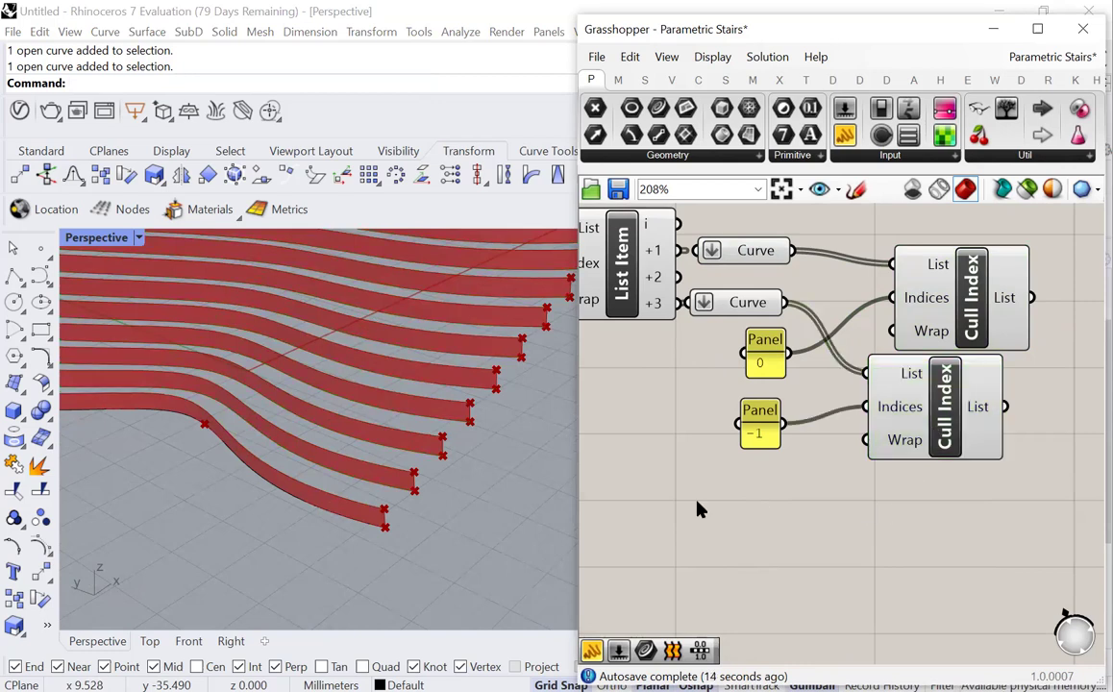
scroll(766, 487, down, 3)
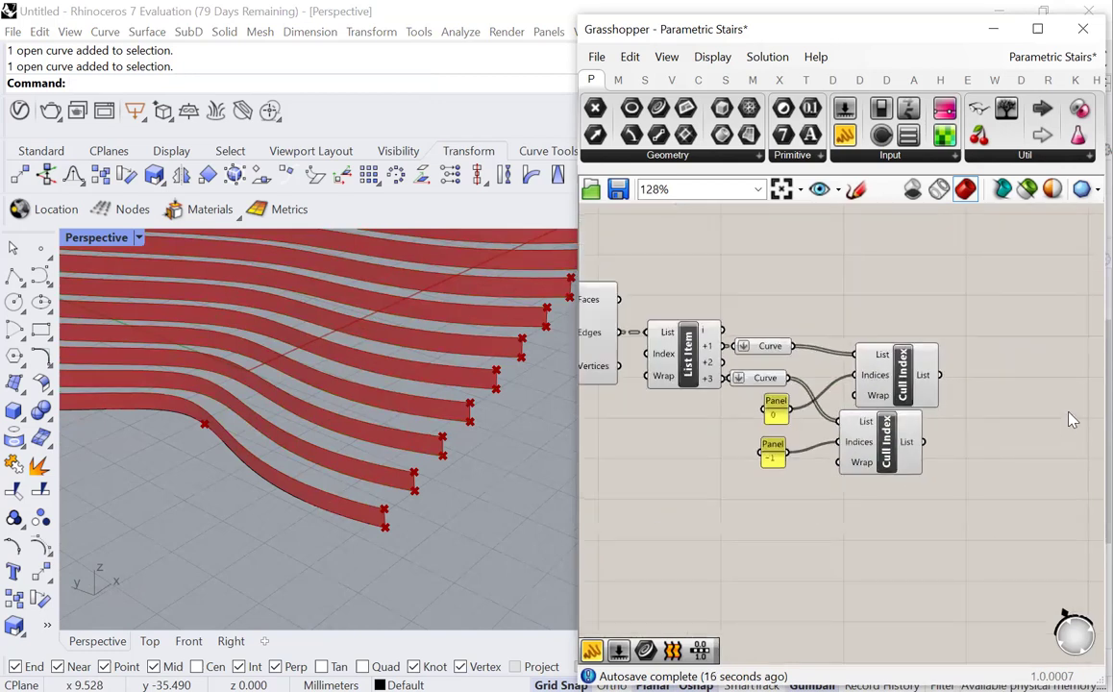
Step: Graft the List outputs of both Cull Index components
scroll(1071, 419, up, 2)
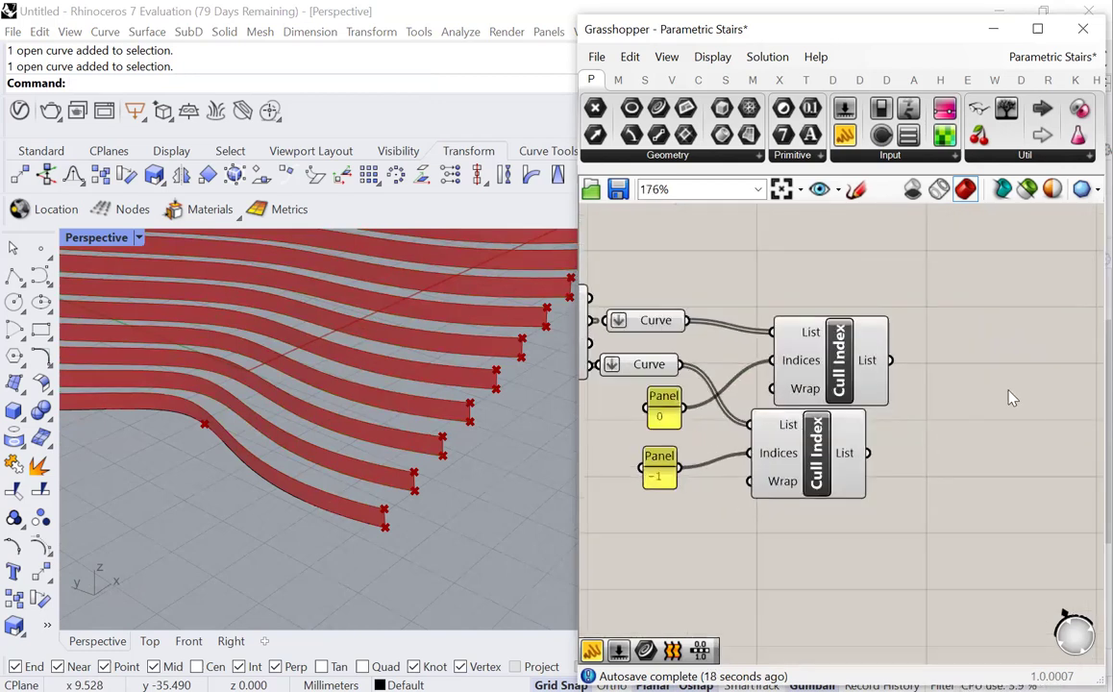
right_click(863, 363)
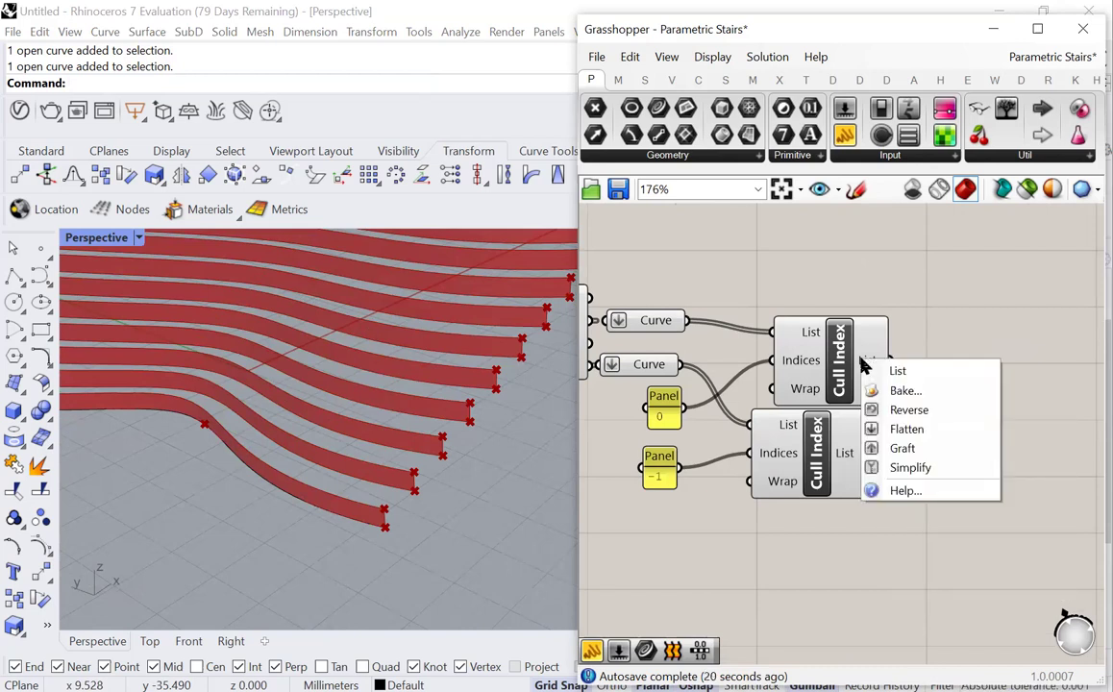
click(894, 450)
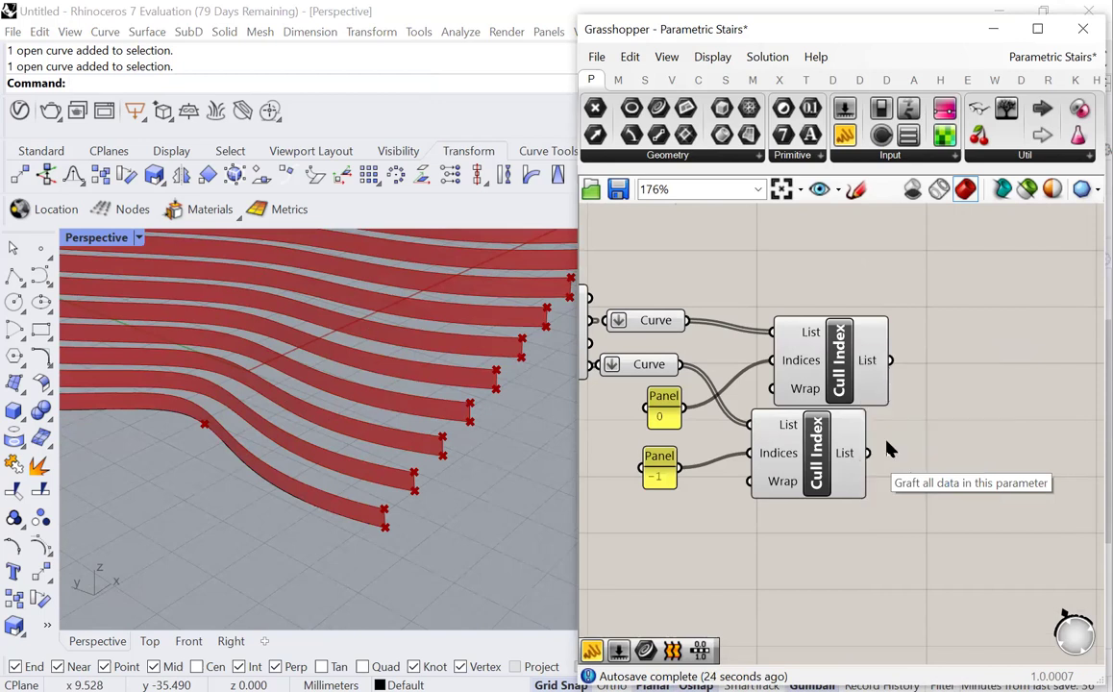
scroll(883, 375, up, 3)
mouse_move(876, 368)
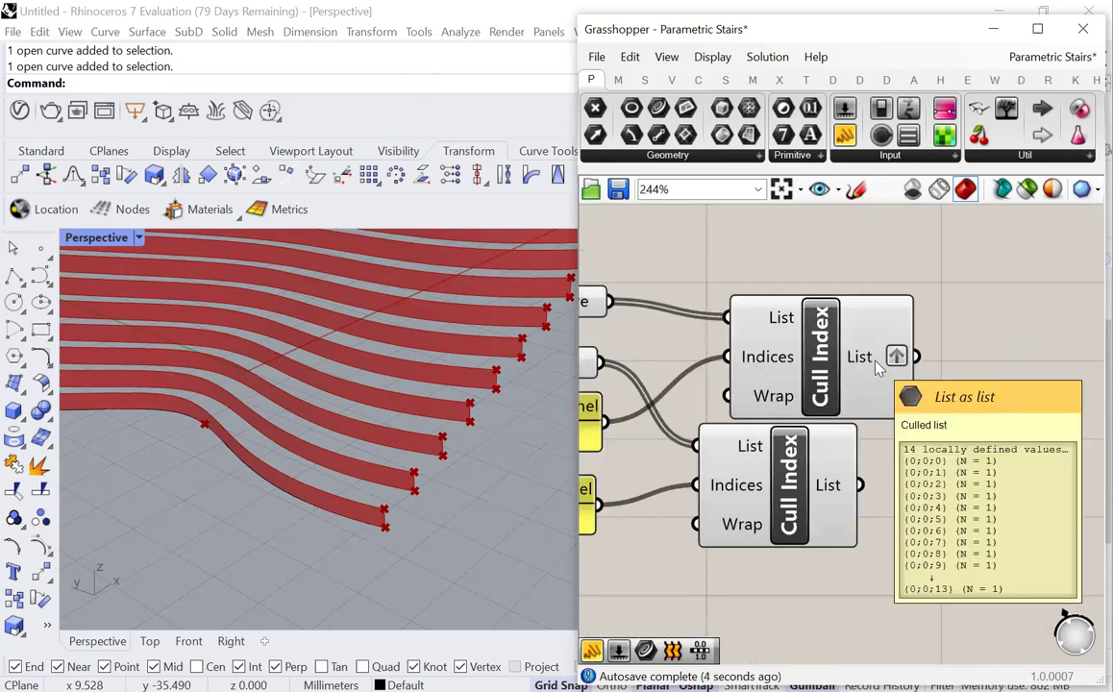
right_click(832, 495)
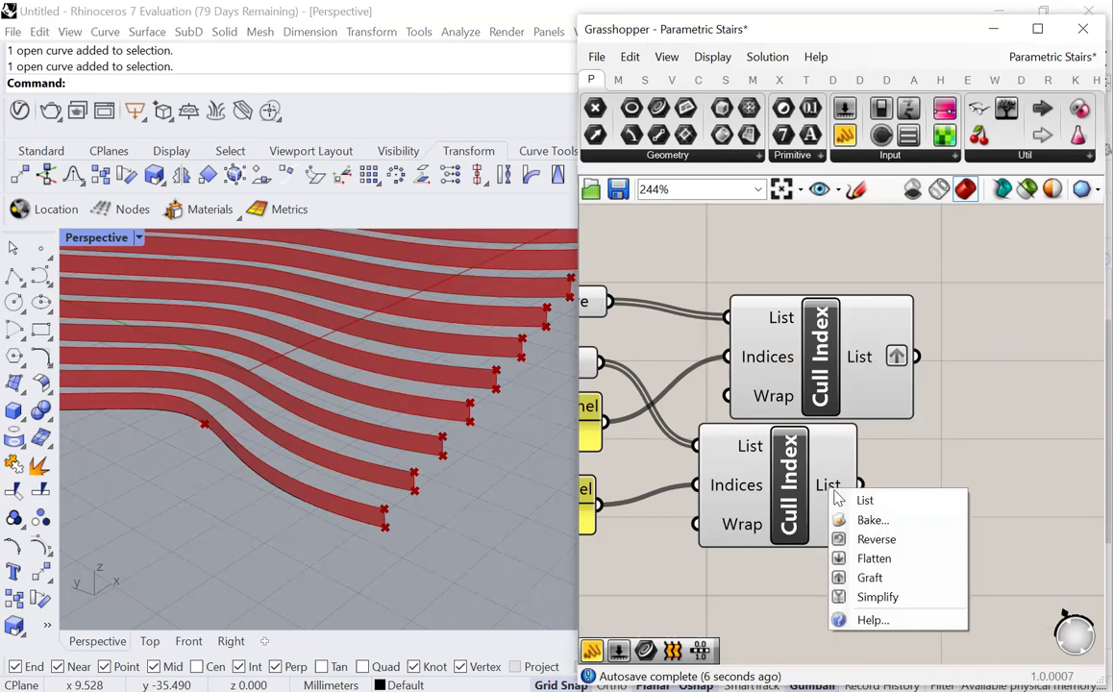
click(872, 581)
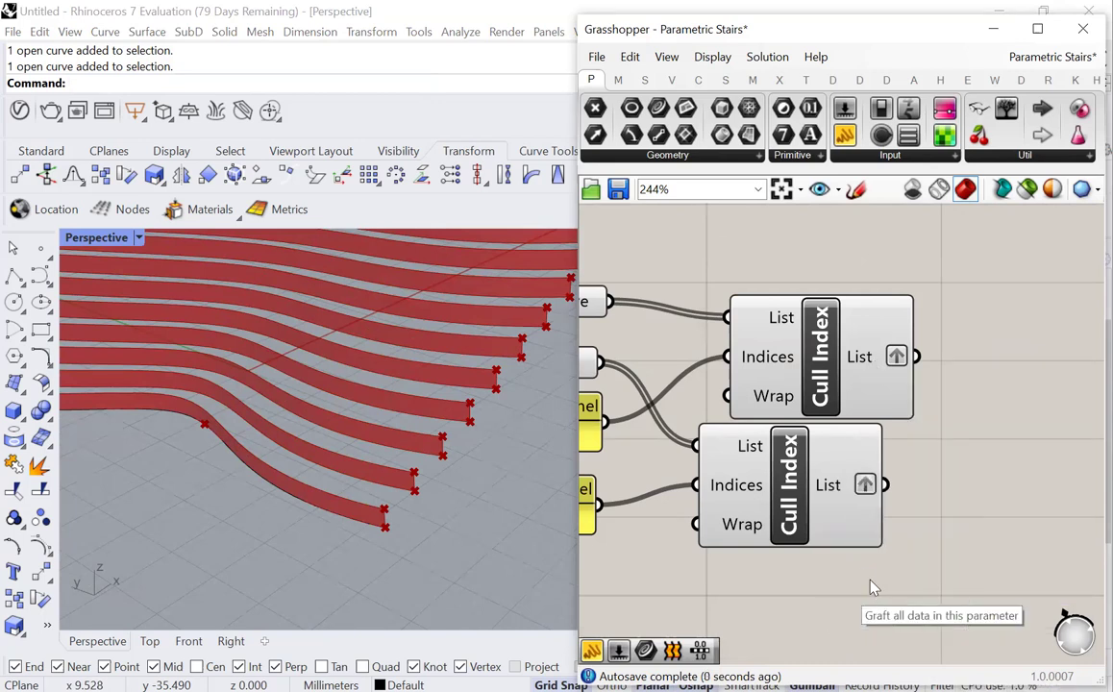
Step: Simplify the grafted List outputs of both Cull Index components and align the upper component above the lower one
right_click(842, 487)
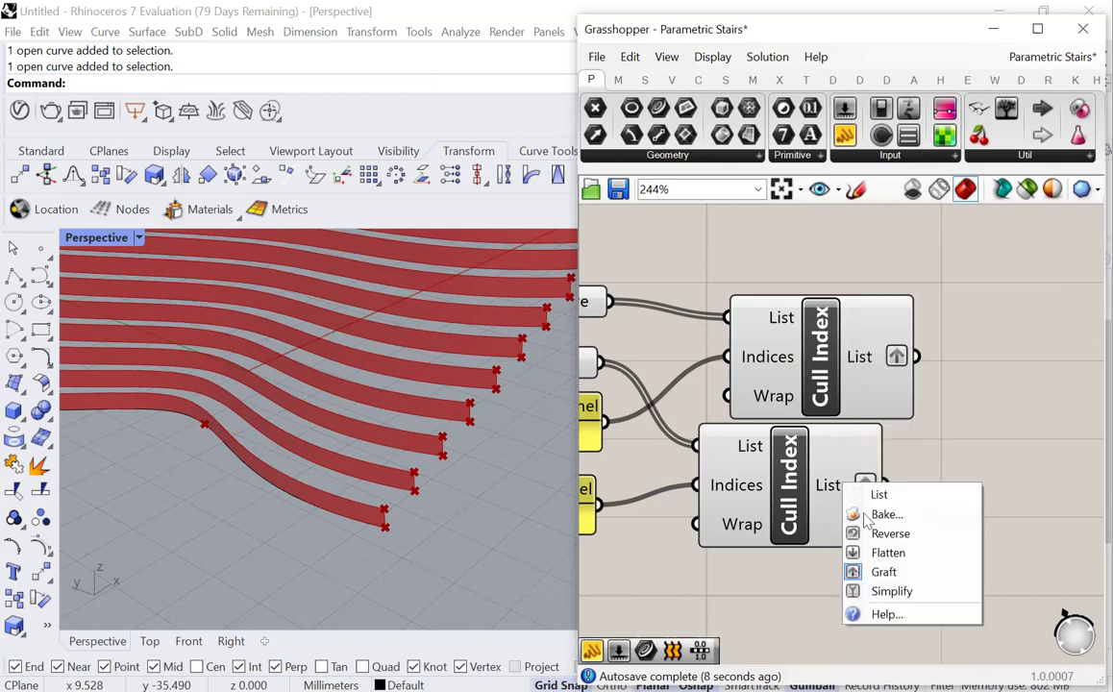
click(881, 591)
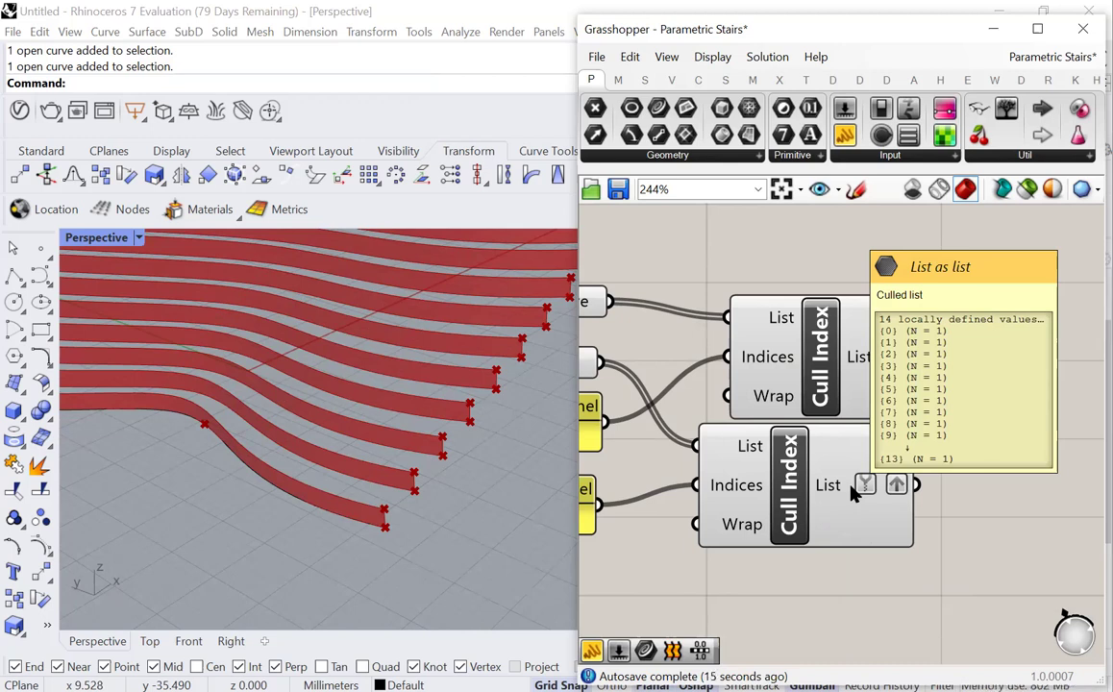
click(749, 373)
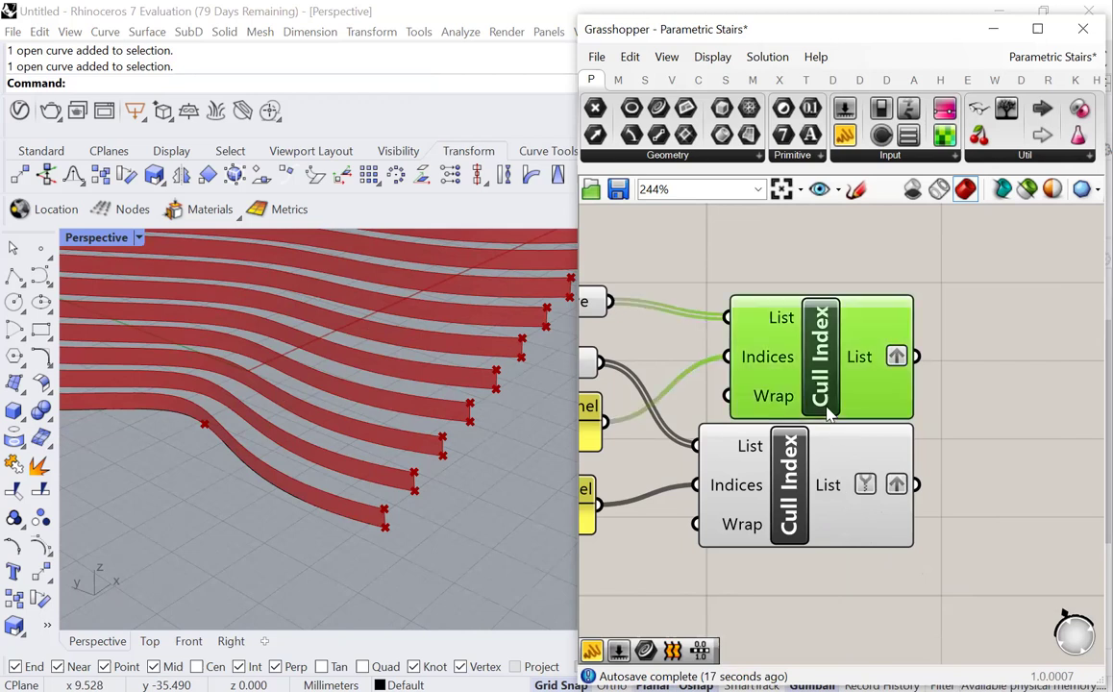
right_click(865, 356)
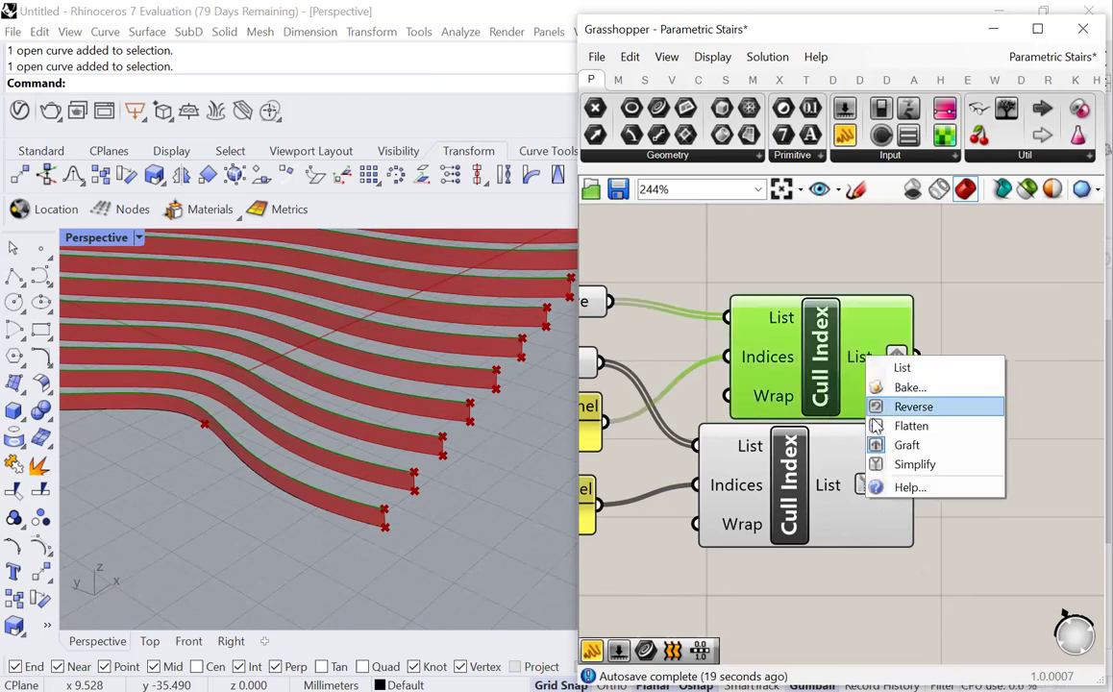
click(918, 464)
drag(876, 383, 842, 373)
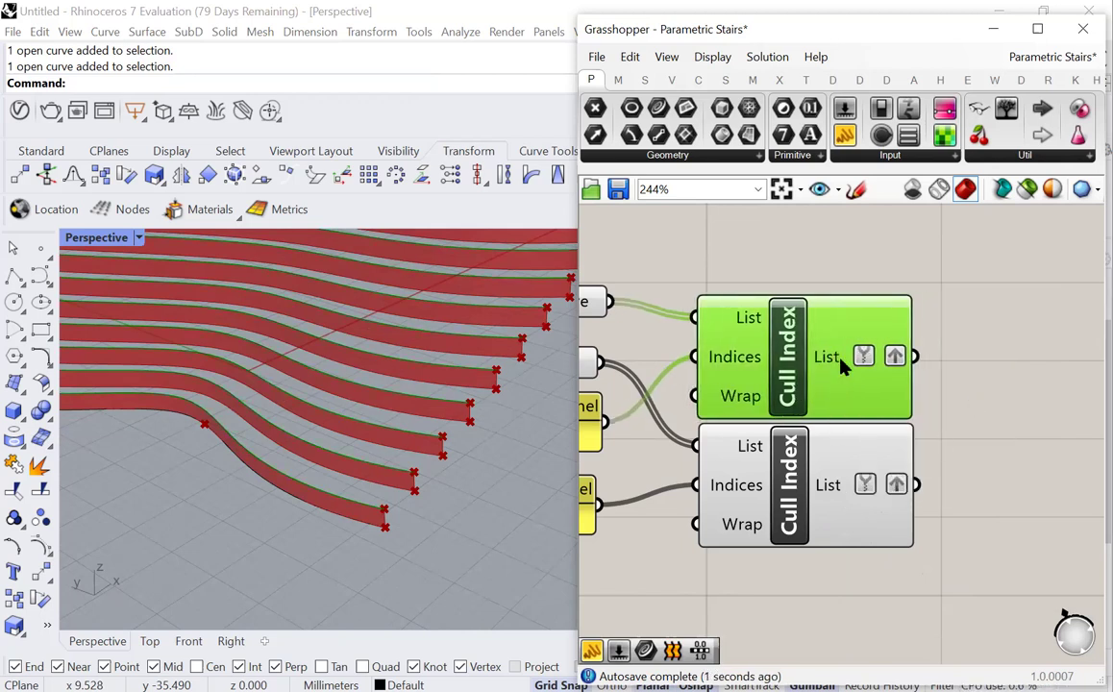
click(930, 365)
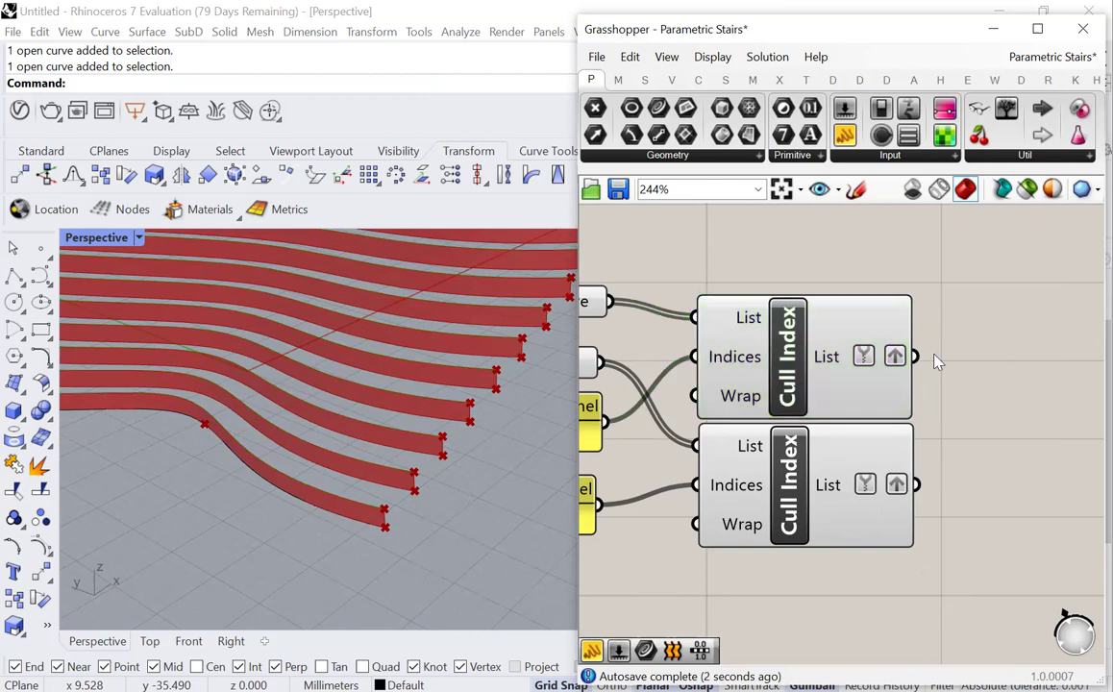
Step: Attach a separate panel to each Cull Index's List output and arrange the two panels one above the other
double_click(995, 351)
text(pan)
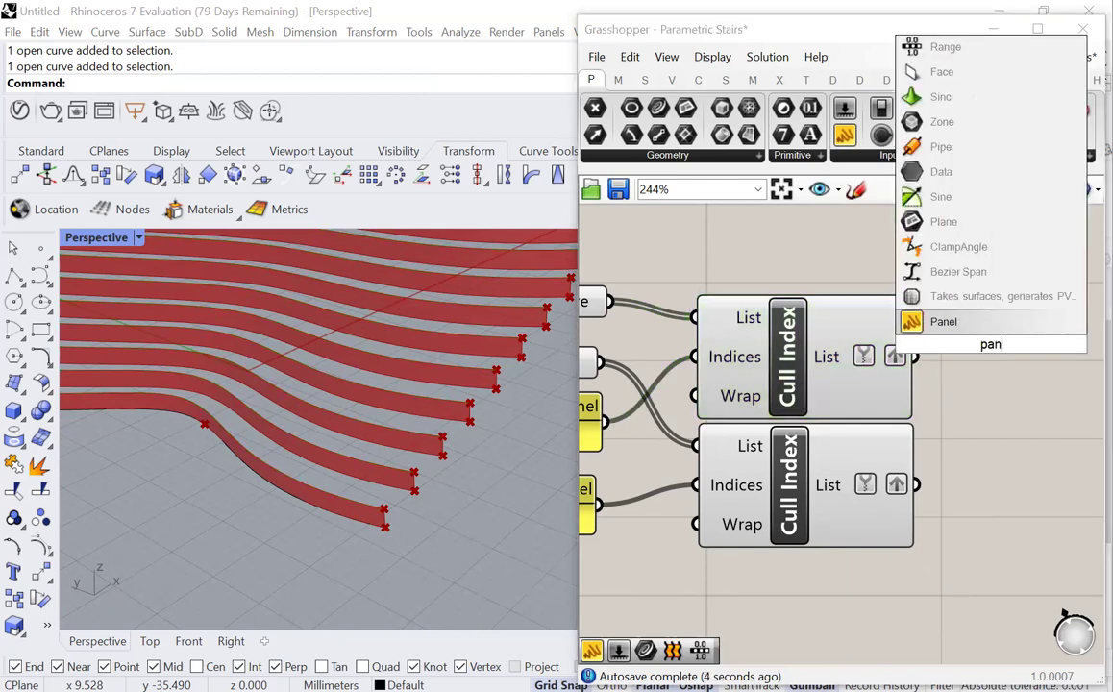
click(951, 326)
drag(918, 356, 995, 449)
scroll(957, 348, down, 2)
scroll(1000, 360, up, 1)
drag(911, 456, 887, 454)
scroll(765, 467, down, 2)
scroll(824, 530, up, 1)
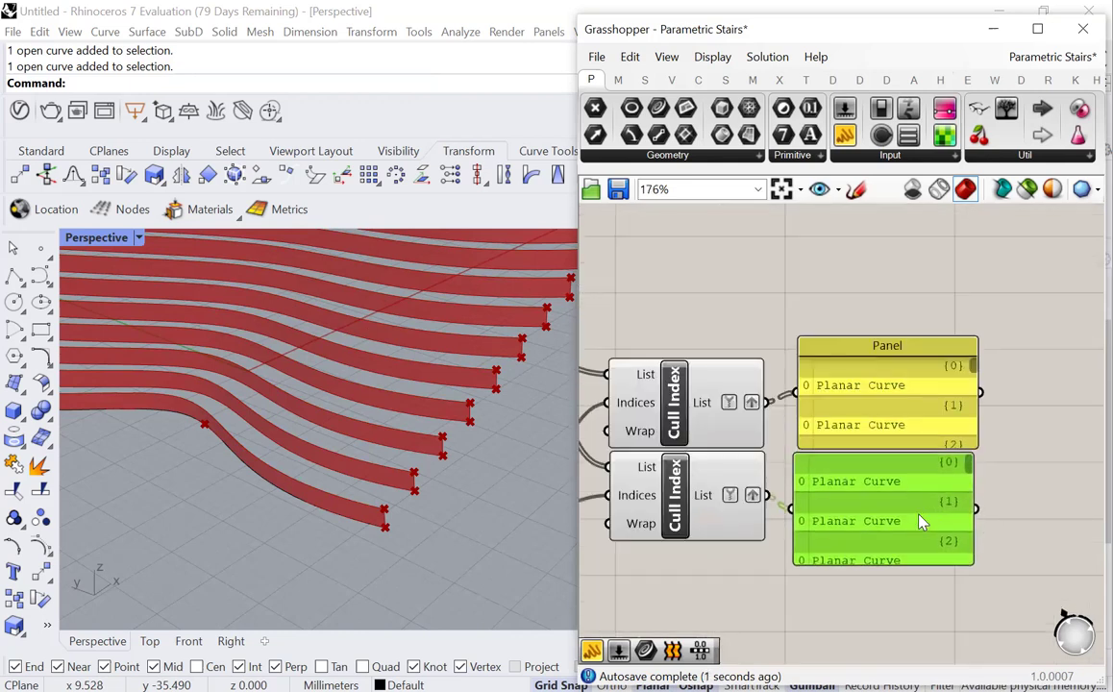
drag(937, 412, 929, 386)
click(1046, 368)
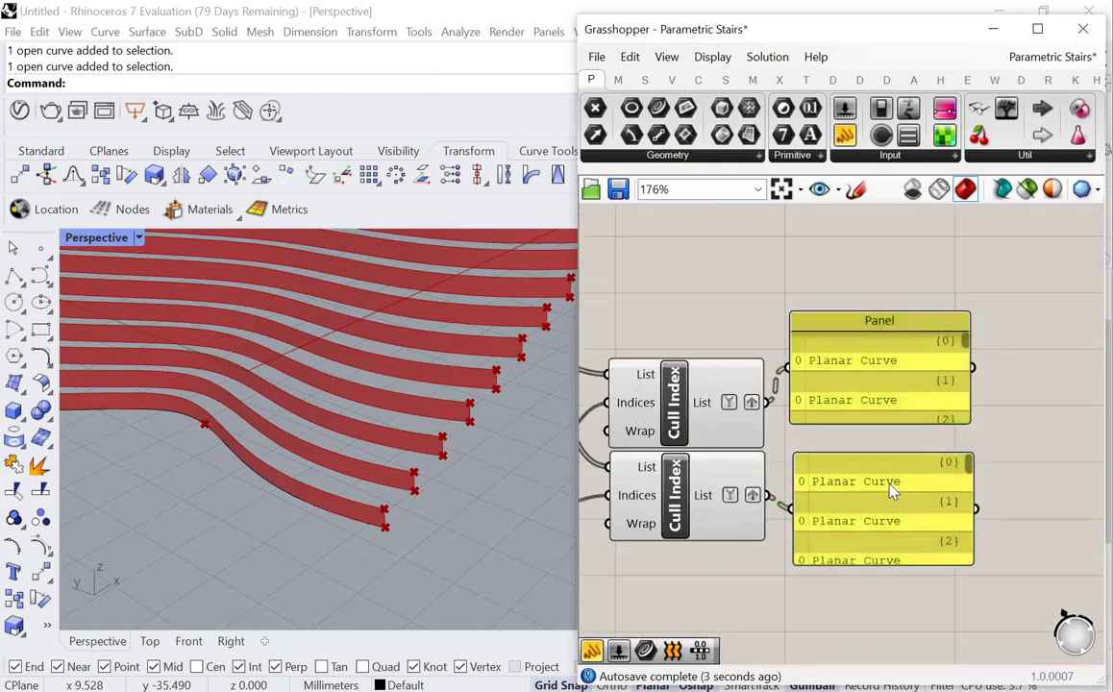
Step: Add a Curve parameter and feed it the List outputs of both Cull Index components
double_click(1053, 363)
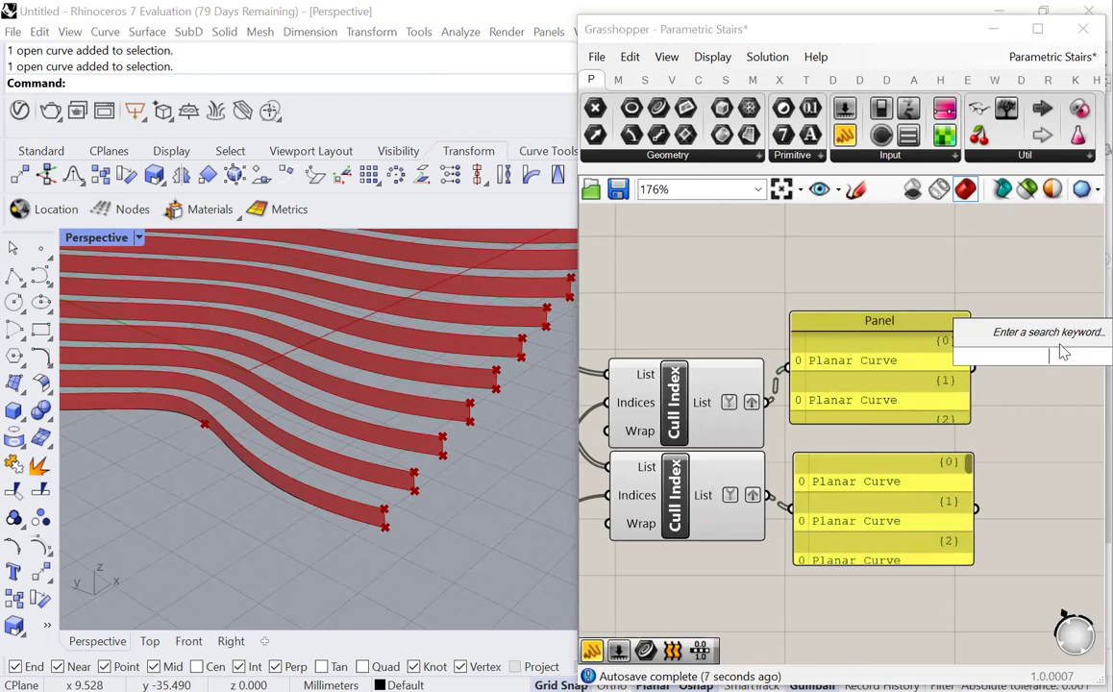
text(curve)
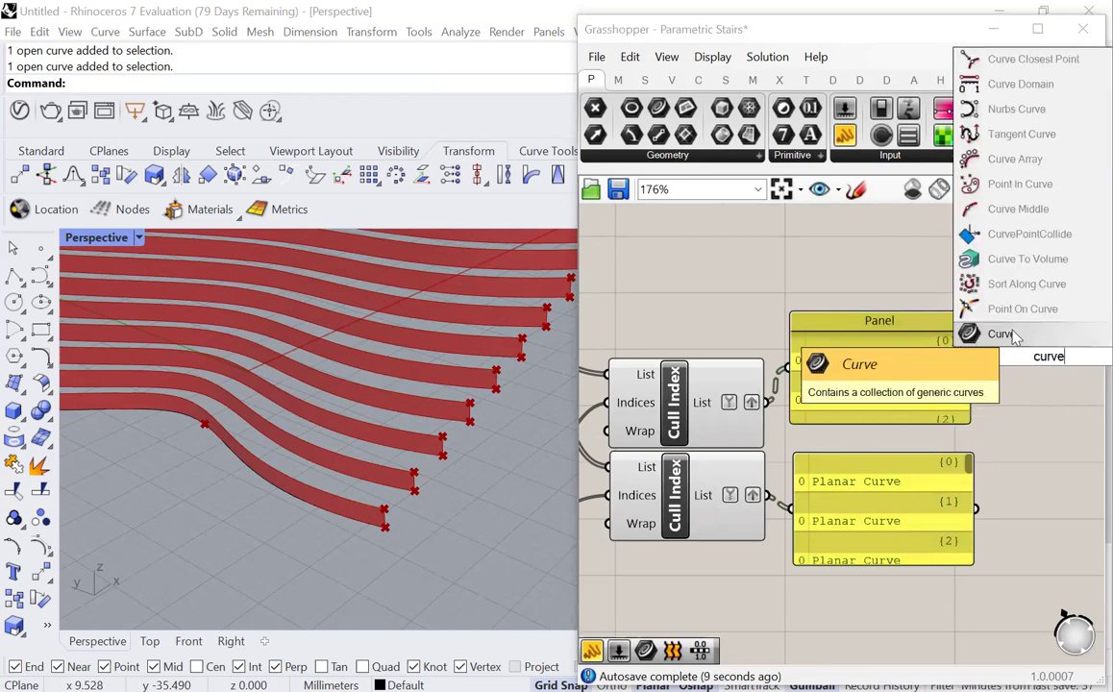
click(999, 334)
drag(767, 402, 1036, 460)
shift+drag(767, 496, 1031, 460)
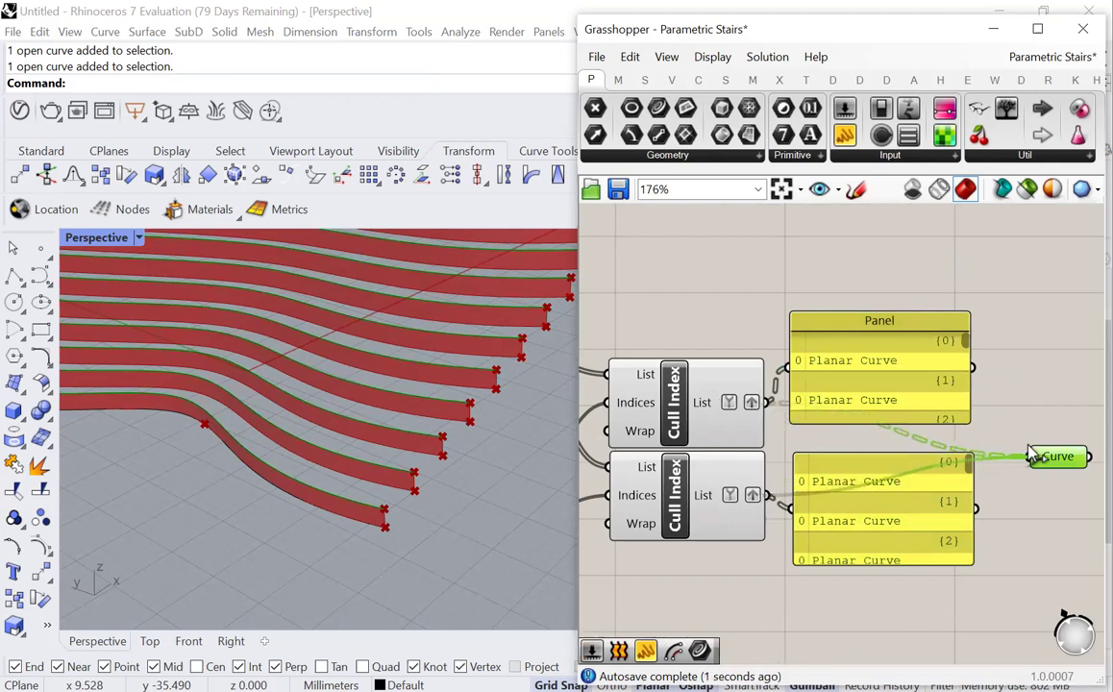
Step: Connect a taller panel copy to the combined Curve parameter and move the two Cull Index panels clear of the wires
scroll(1034, 457, down, 2)
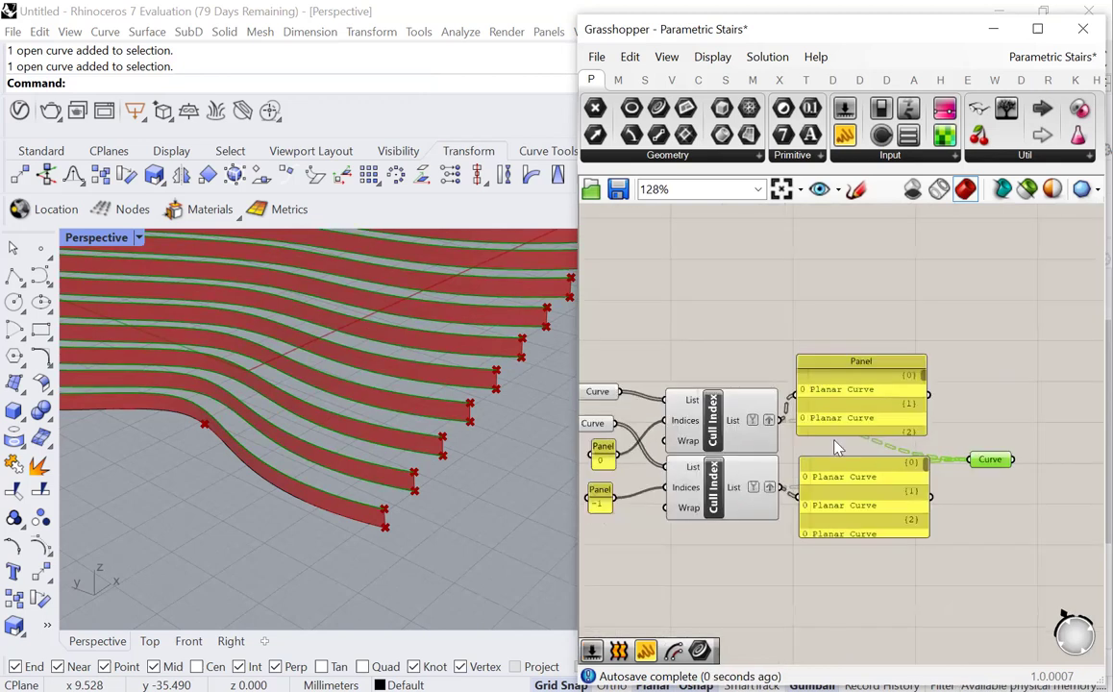
click(910, 406)
alt+drag(910, 406, 974, 461)
drag(892, 460, 950, 533)
click(889, 535)
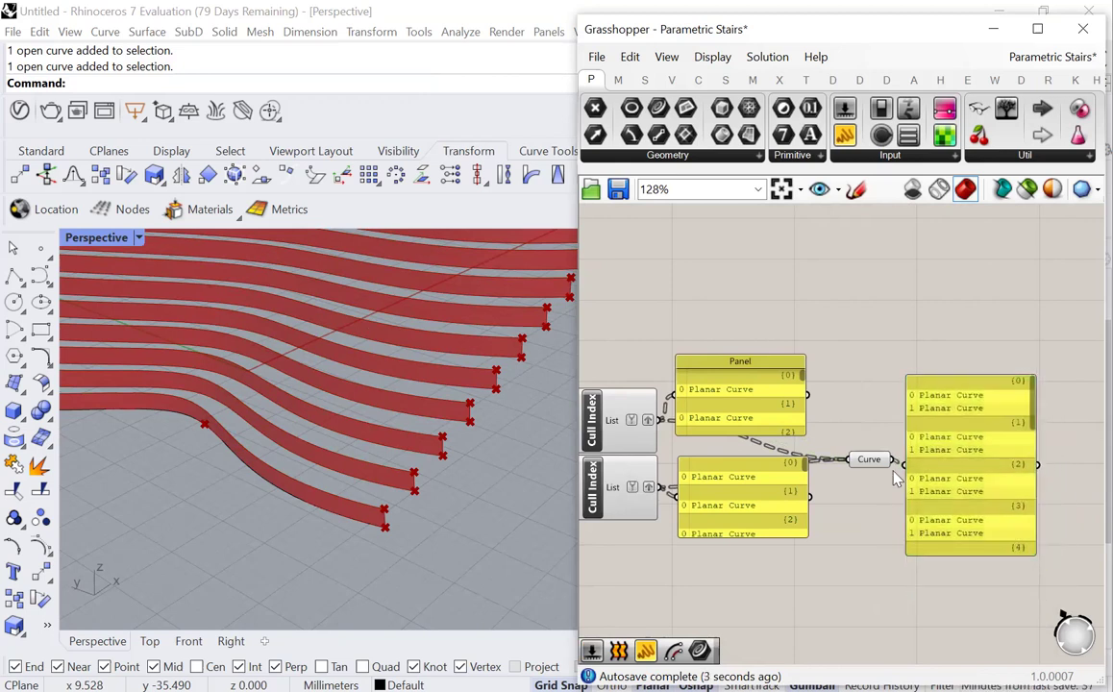
scroll(894, 471, down, 2)
scroll(899, 461, up, 2)
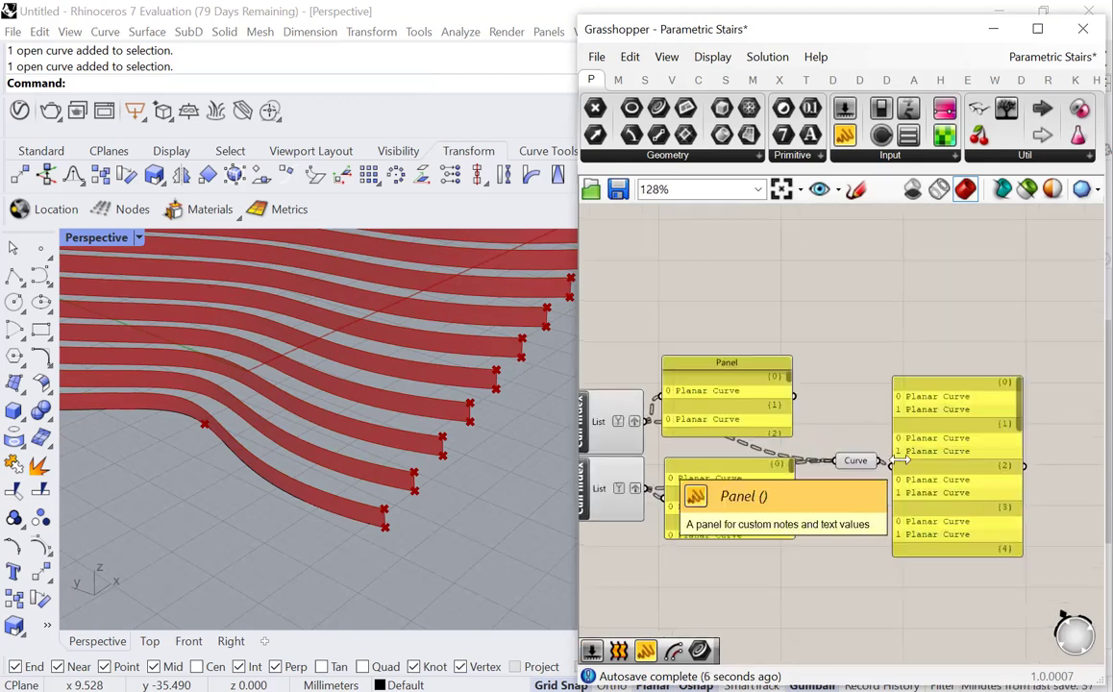
drag(764, 500, 776, 557)
drag(670, 354, 684, 314)
scroll(850, 372, down, 2)
Step: Add a Loft component fed by the combined Curve parameter, place it above the last panel, and inspect the lofted treads
click(914, 338)
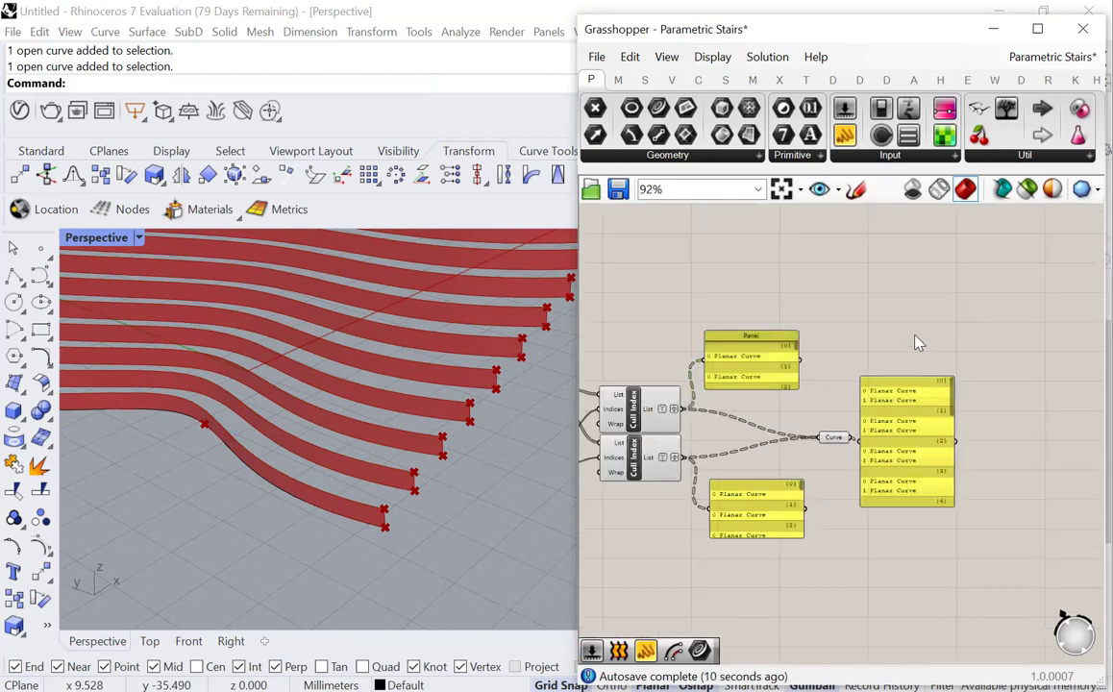
double_click(914, 336)
text(loft)
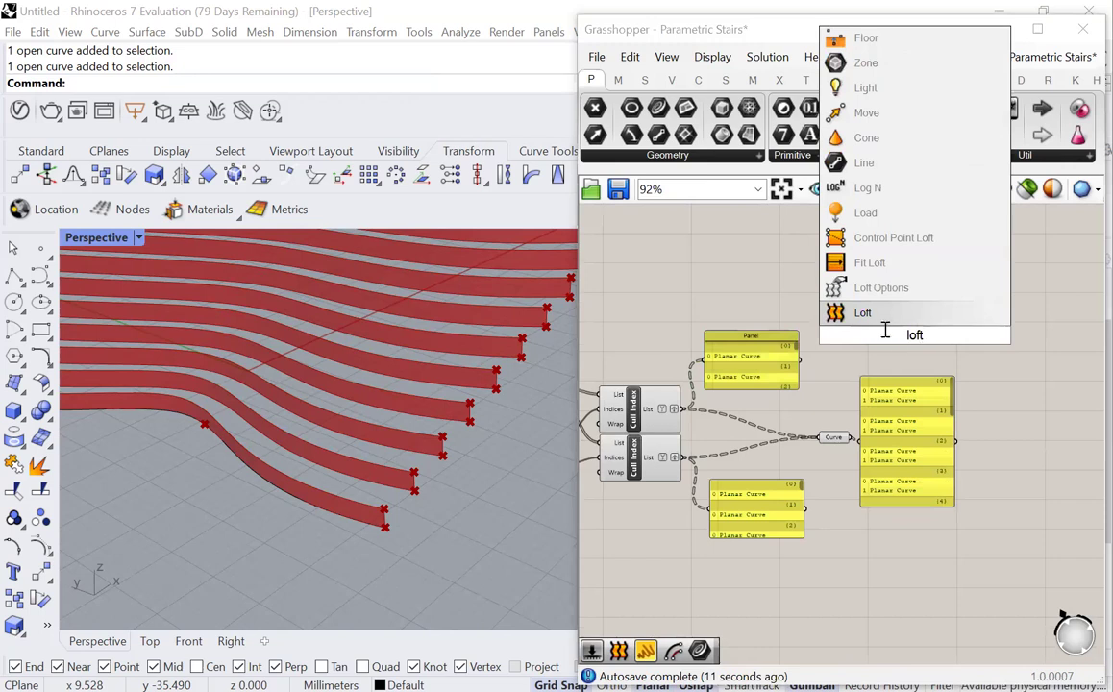
key(Return)
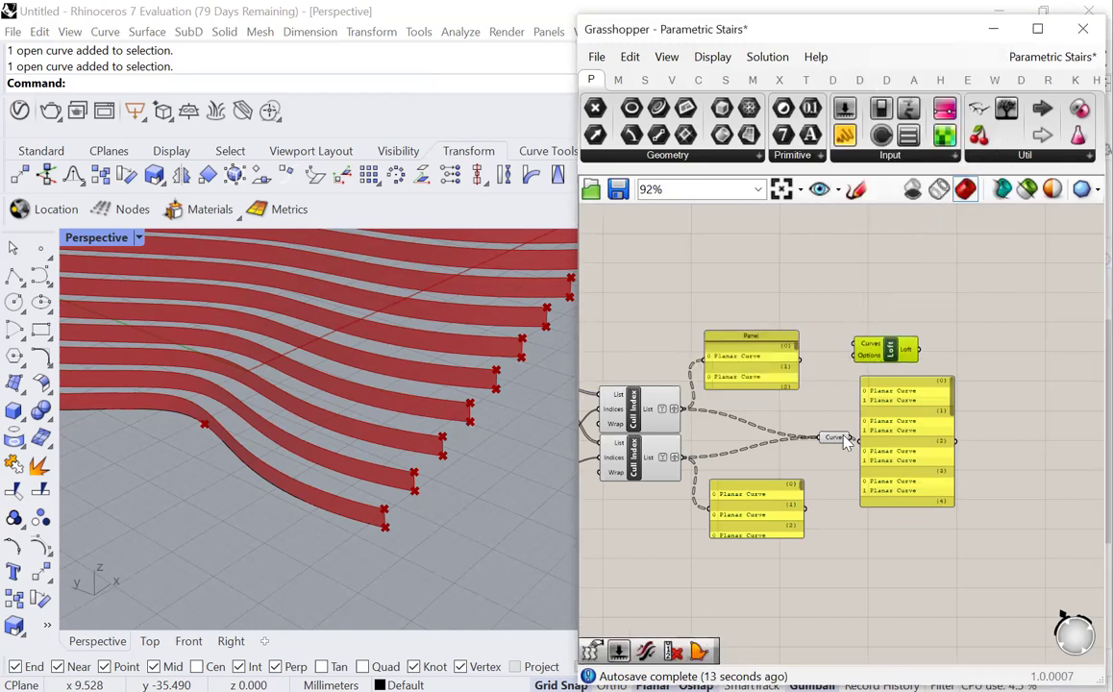
drag(839, 363, 854, 344)
drag(907, 442, 941, 486)
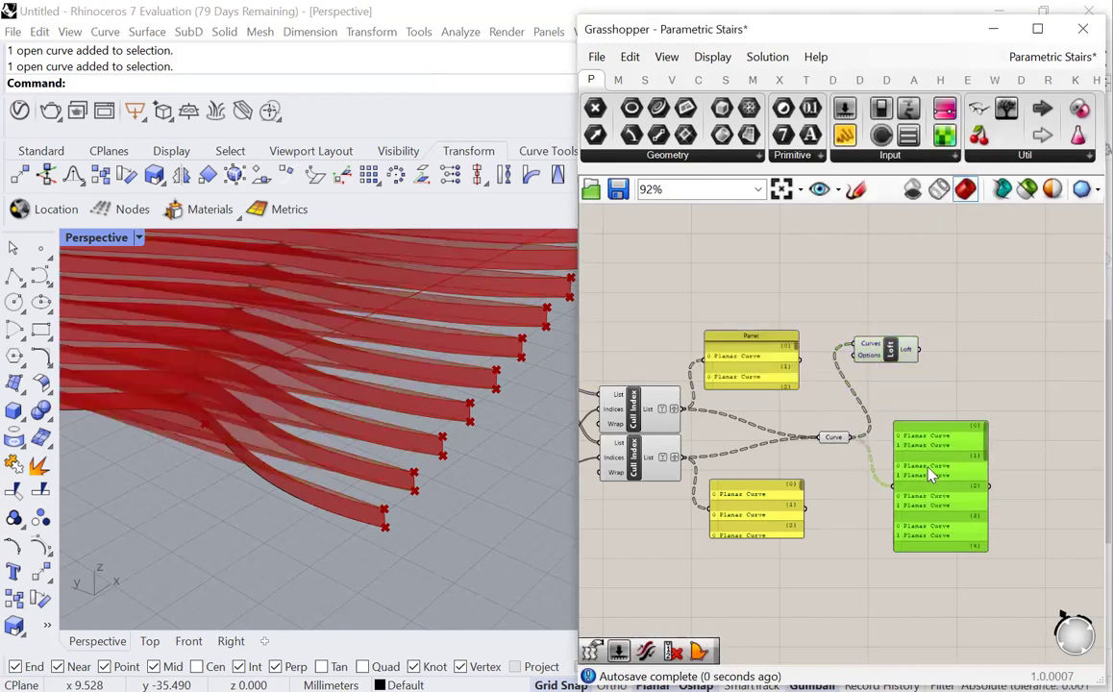
drag(874, 363, 896, 396)
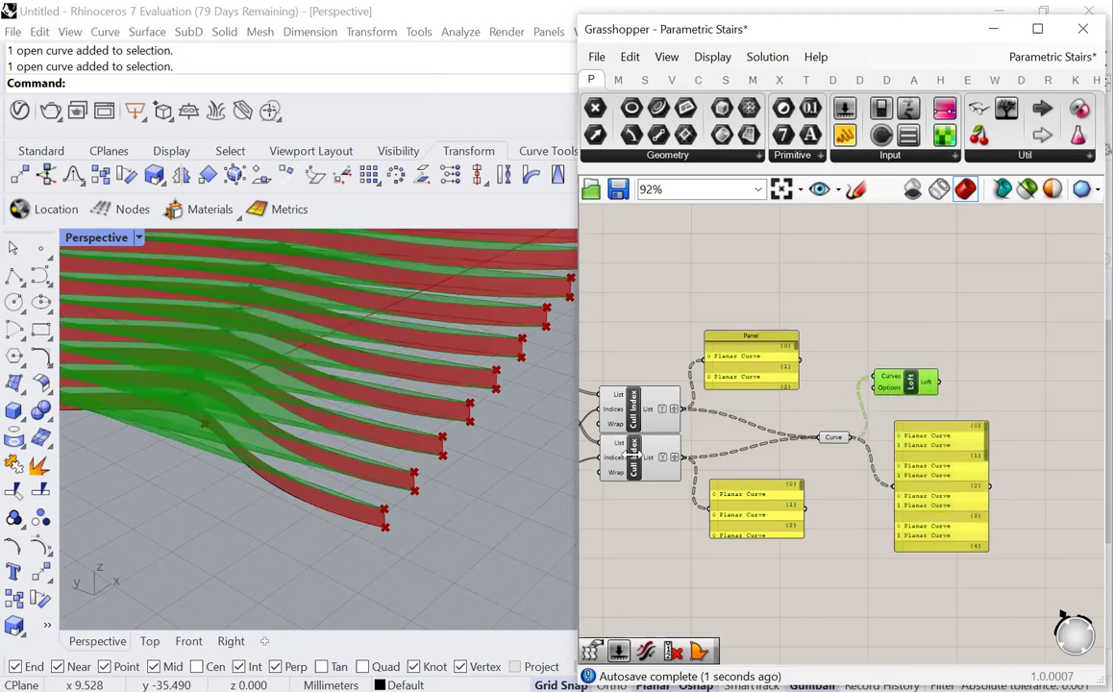
click(512, 497)
right_drag(526, 496, 447, 411)
scroll(419, 423, down, 3)
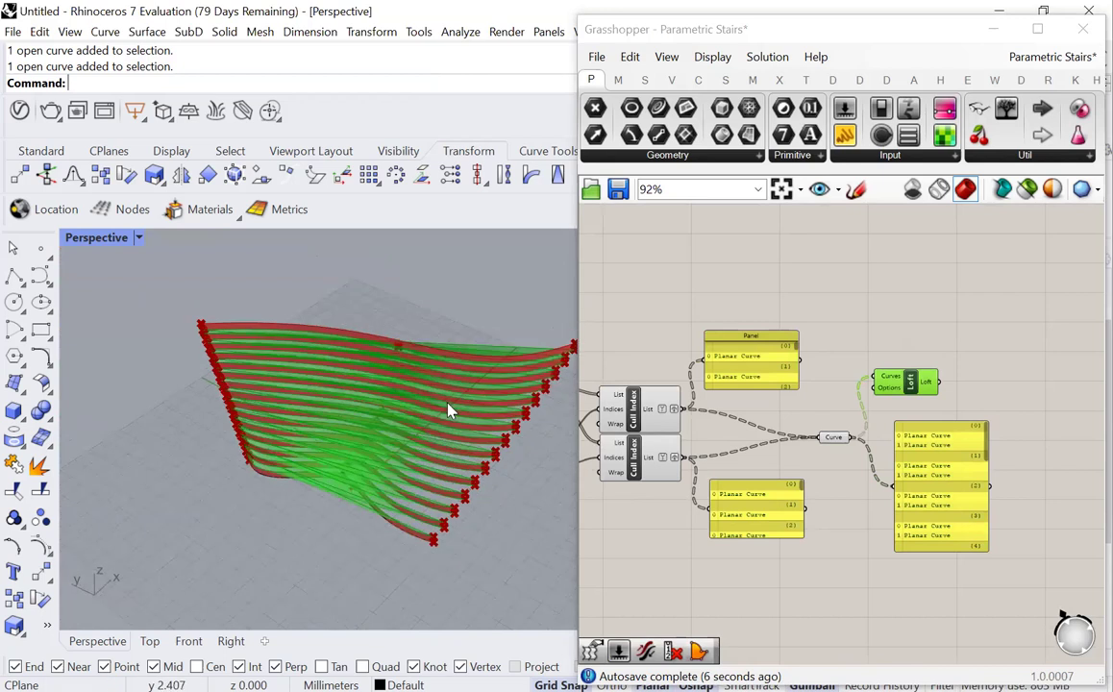
Step: Draw an open degree-3 curve through three control points on the empty ground in front of the stairs
scroll(447, 418, up, 4)
scroll(383, 432, down, 6)
scroll(360, 481, up, 3)
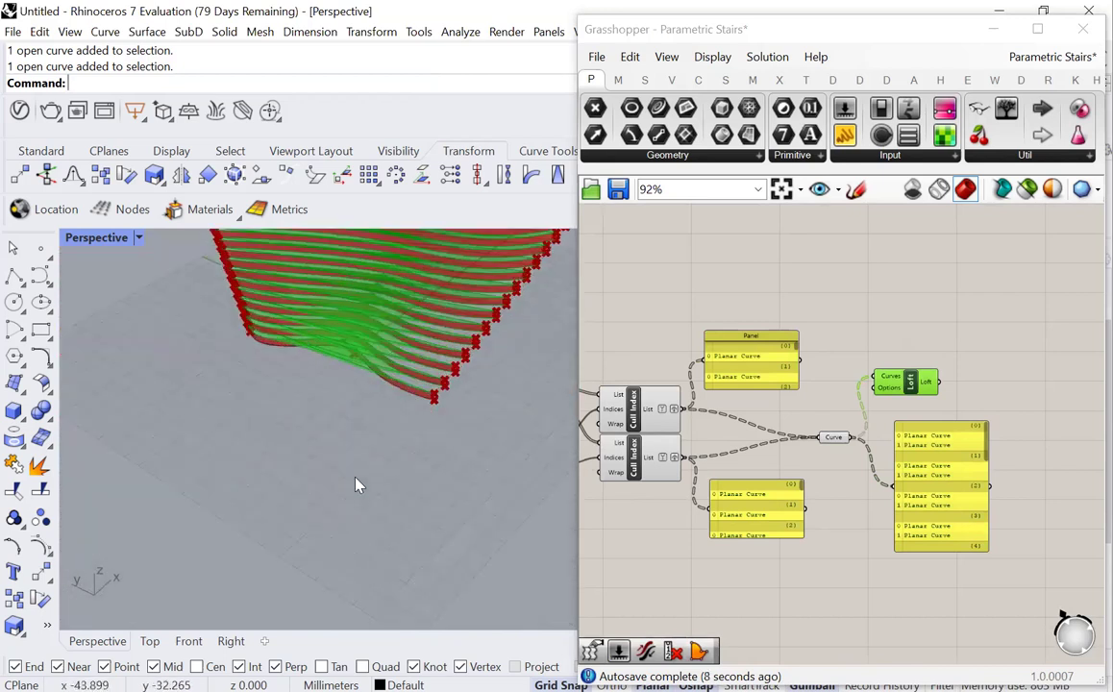
right_drag(353, 523, 309, 522)
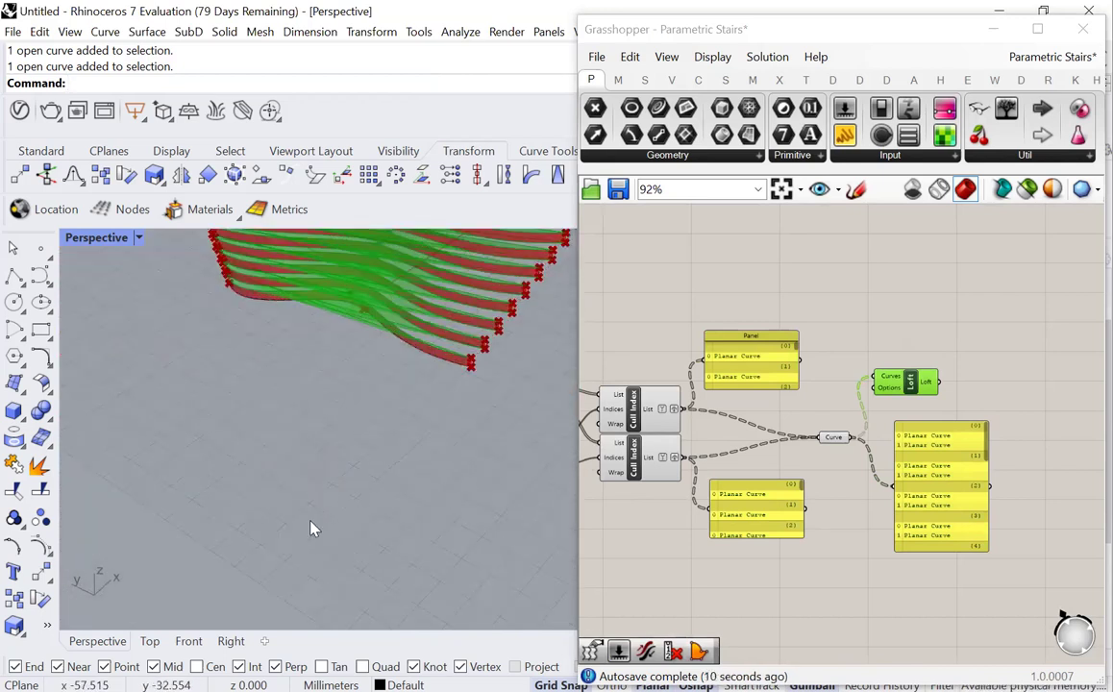
key(Return)
key(Escape)
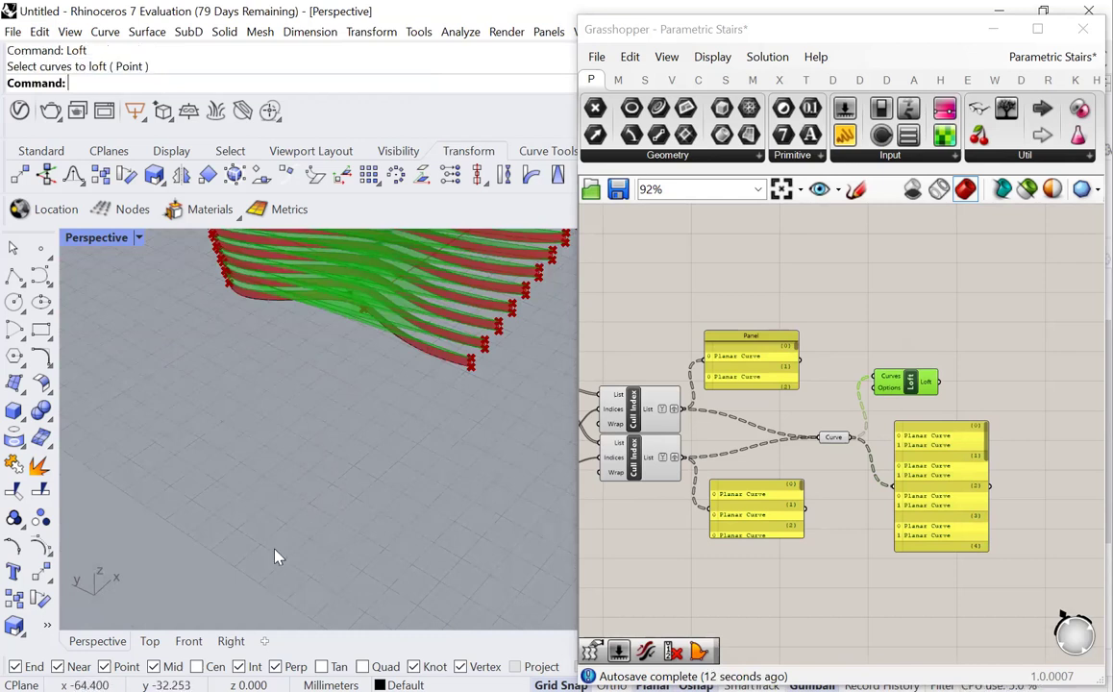
text(Curve)
key(Return)
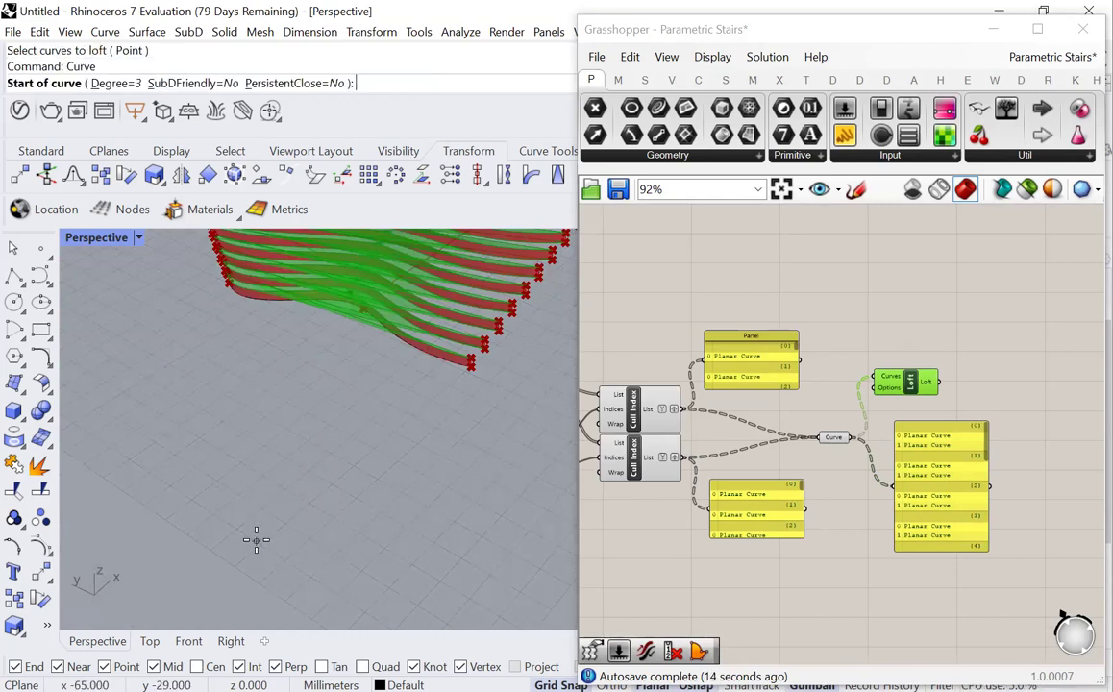
click(256, 541)
click(281, 514)
click(341, 438)
key(Return)
Step: Draw a second open curve with four control points beside the first test curve
key(Return)
click(322, 584)
click(426, 588)
click(375, 543)
click(410, 478)
key(Return)
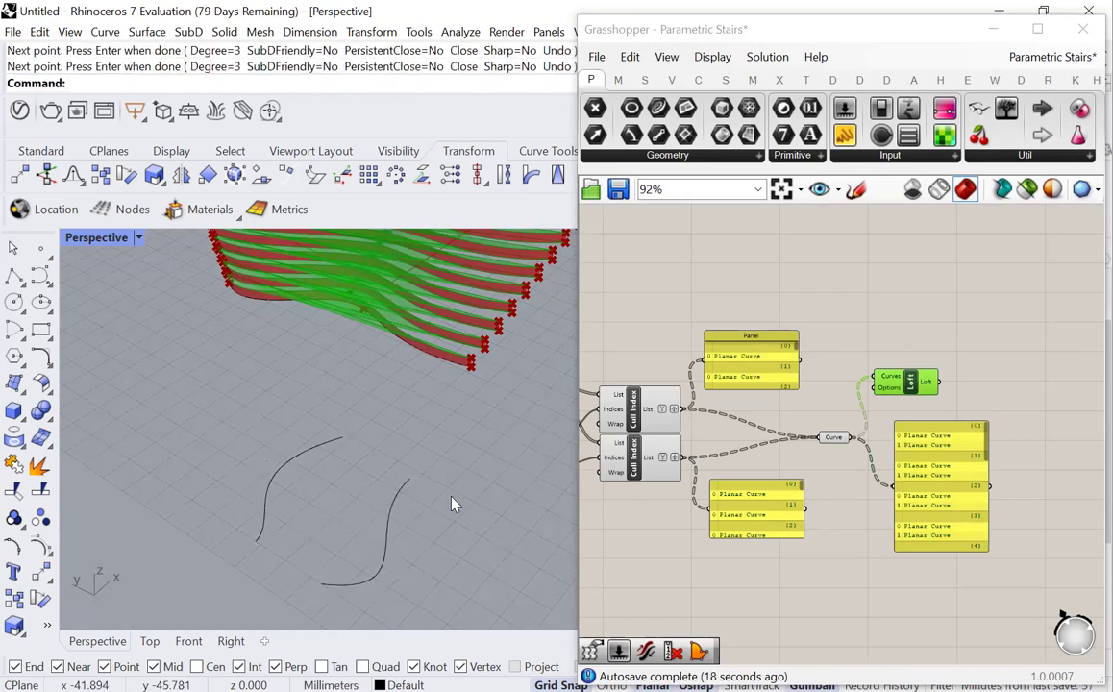
Step: Preview a Normal loft between the two test curves, picking both near their matching ends, and cancel it
text(Loft)
key(Return)
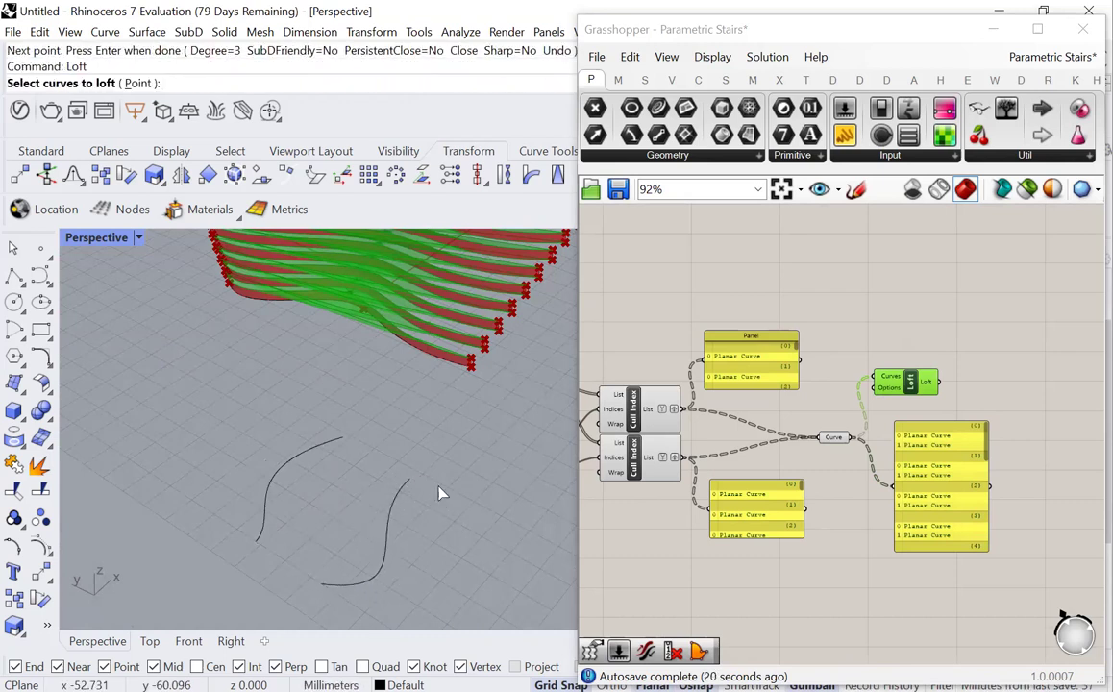
scroll(341, 443, up, 5)
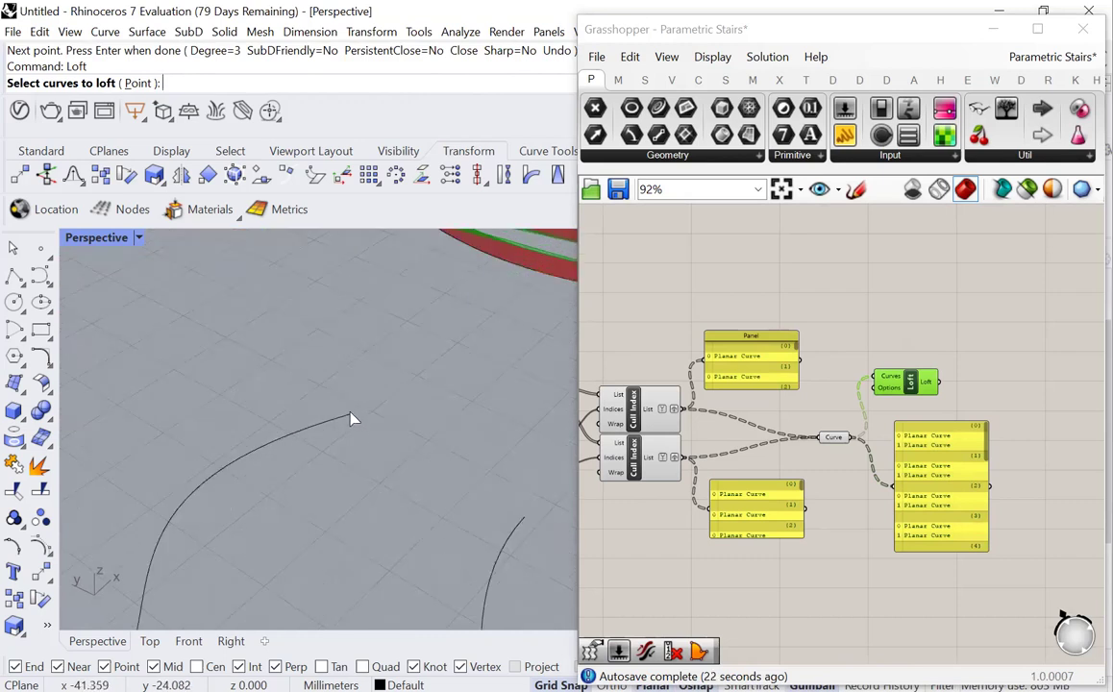
click(349, 415)
scroll(349, 415, down, 4)
click(410, 464)
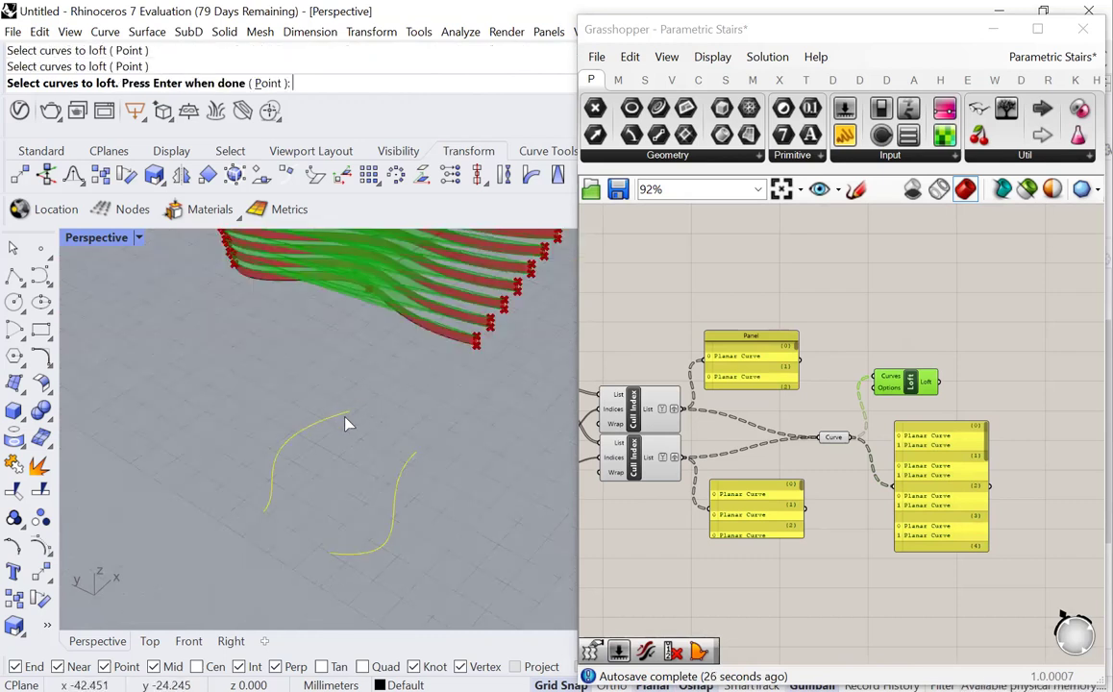
key(Return)
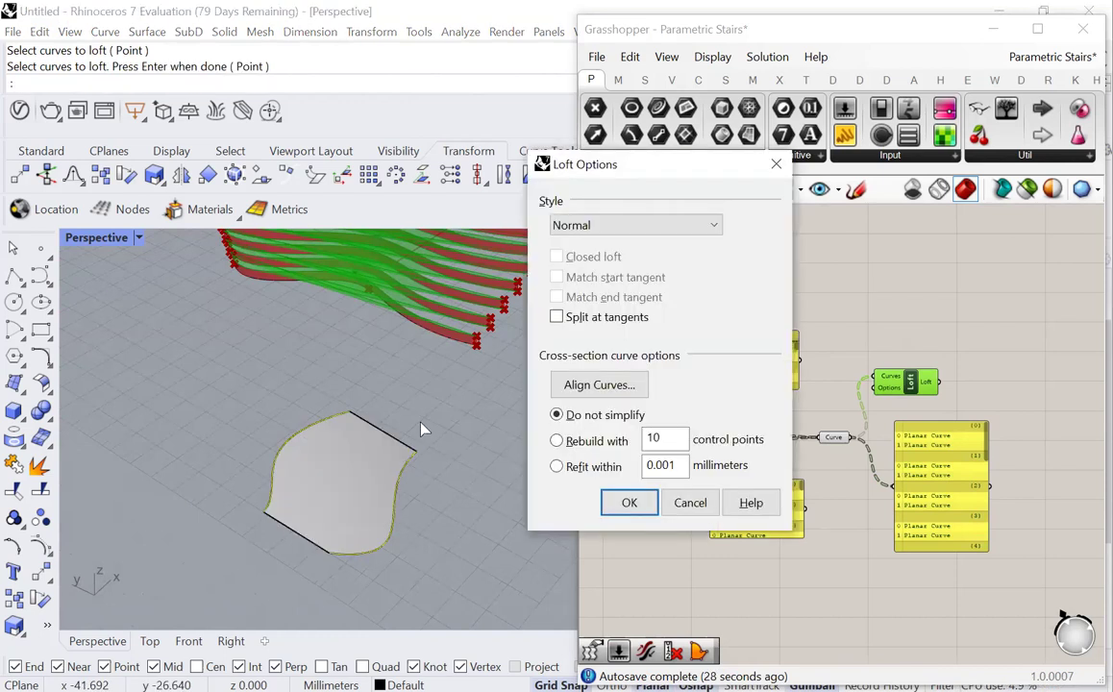
key(Escape)
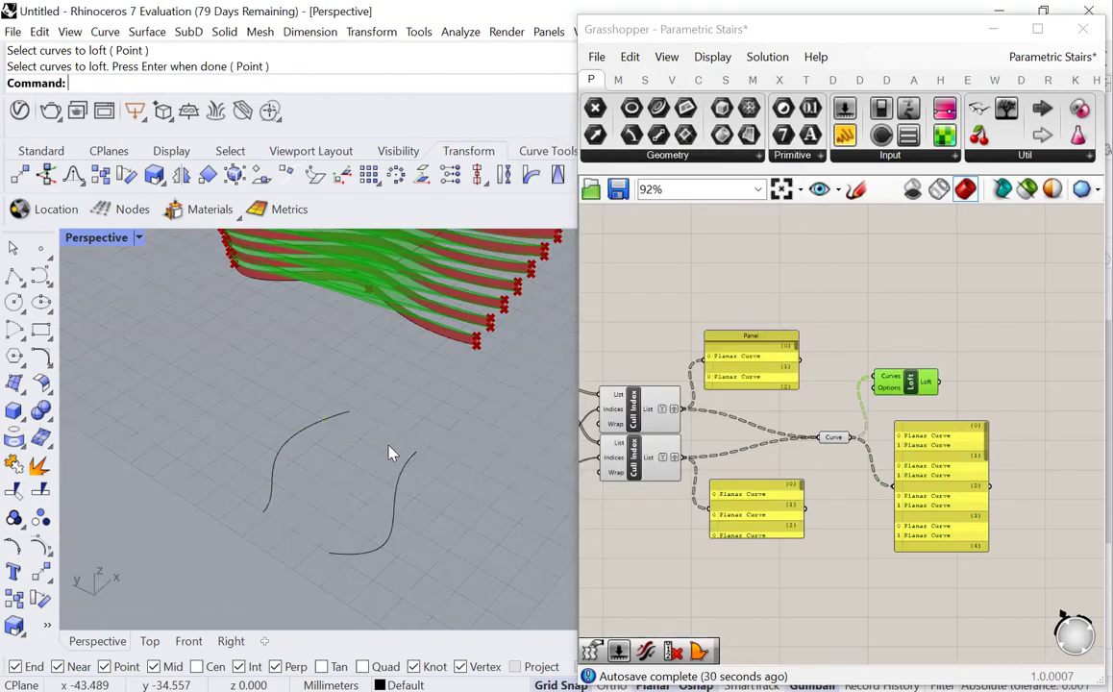
Step: Preview the loft again with the two test curves picked near opposite ends, and cancel it
key(Return)
click(351, 418)
click(333, 560)
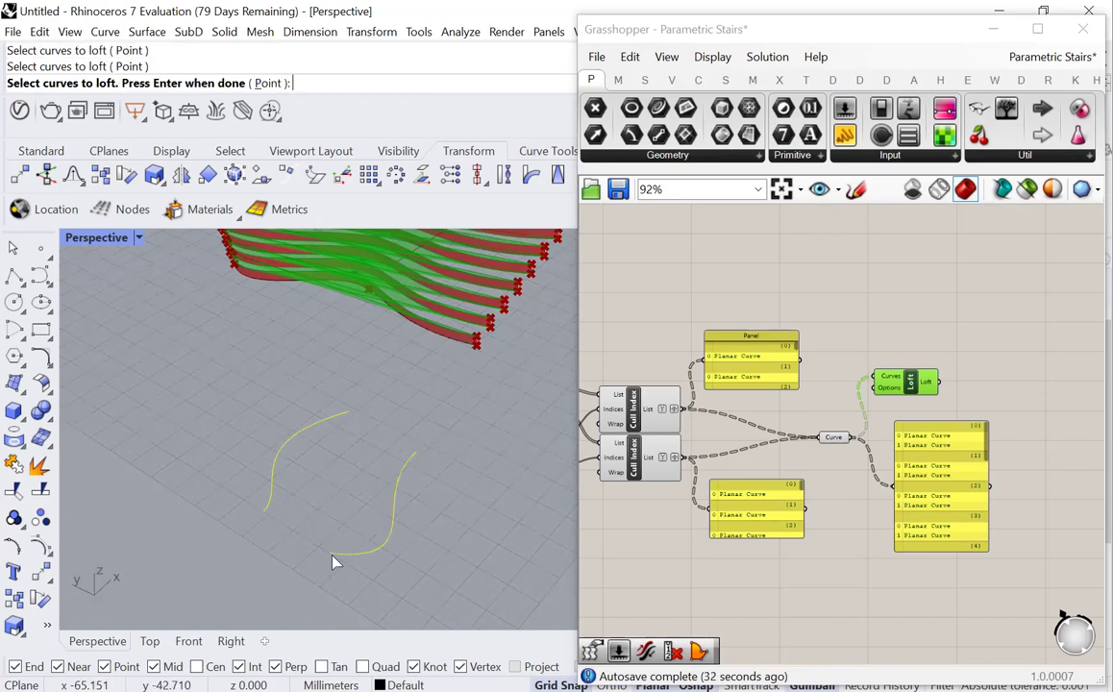
key(Return)
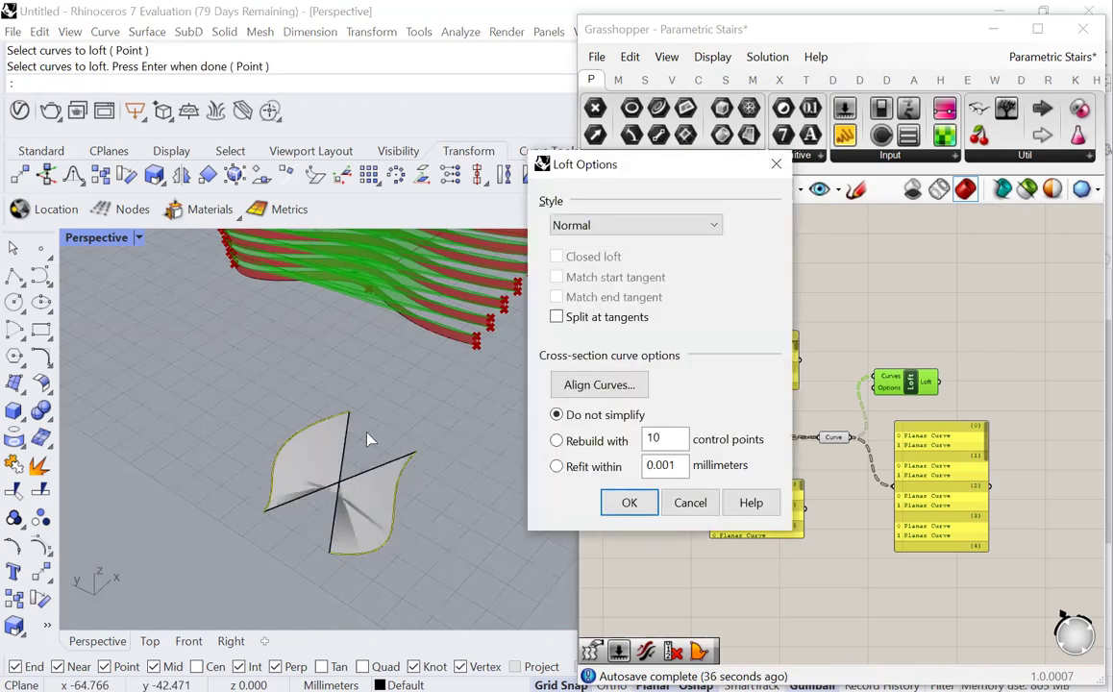
click(688, 504)
Step: Delete the two test curves in front of the stairs
drag(390, 408, 263, 531)
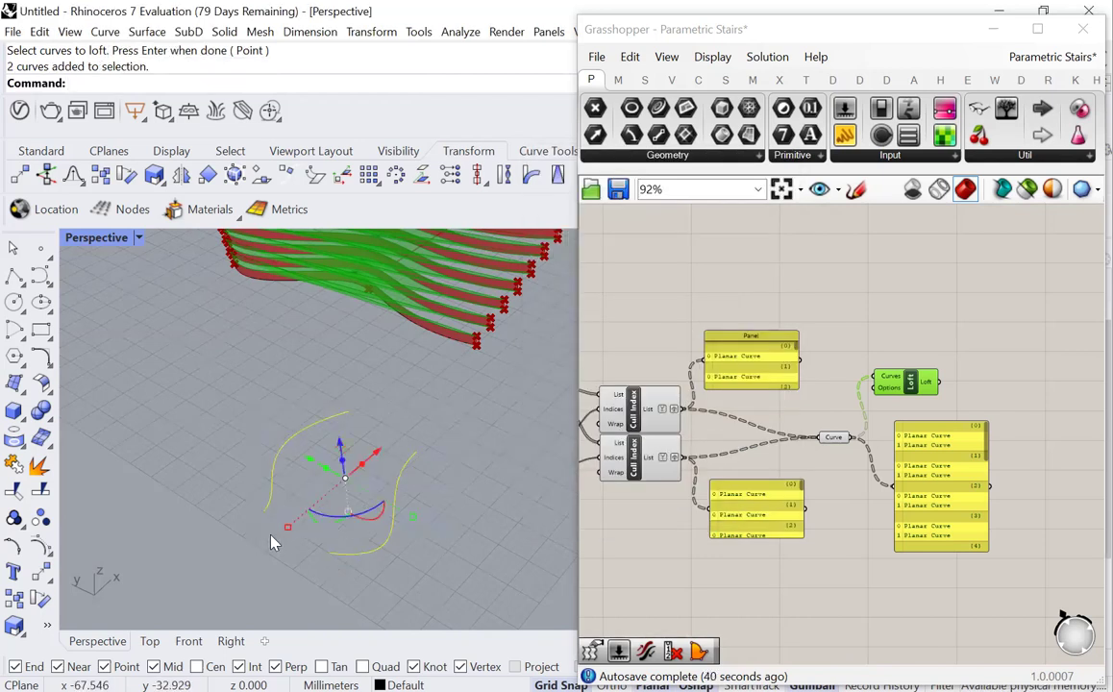
key(Delete)
right_drag(298, 398, 356, 427)
scroll(397, 469, up, 5)
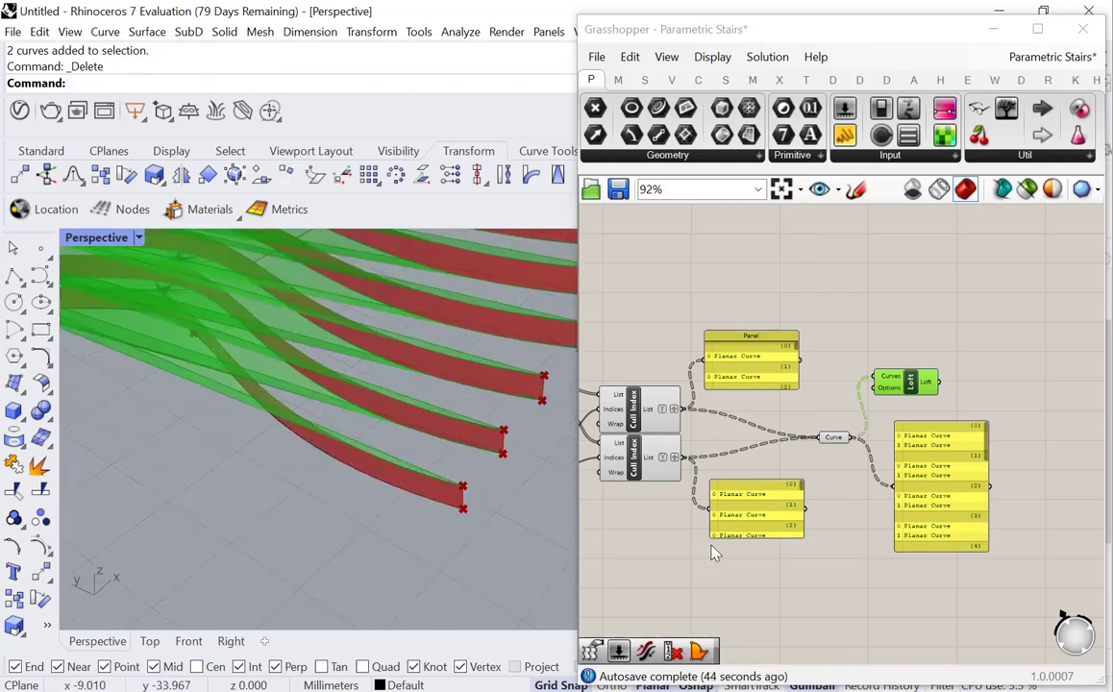
Step: Add a Flip Curve component fed by the lower Cull Index's List output and connect its Curve output to the combined Curve parameter
scroll(745, 485, up, 4)
double_click(753, 490)
text(flip)
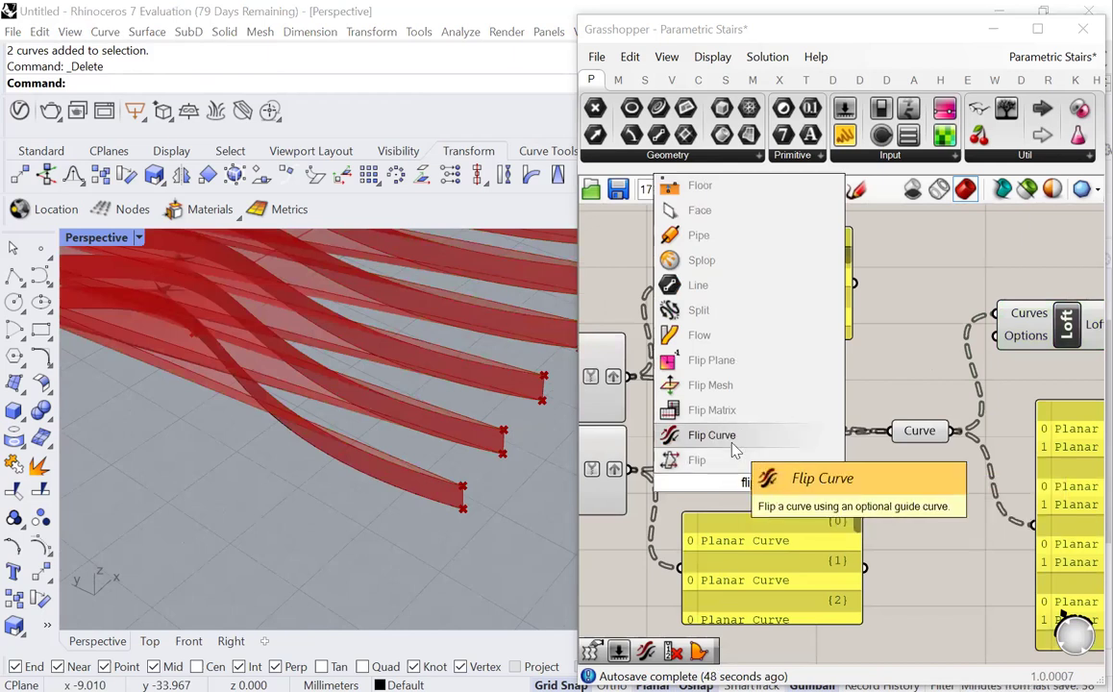
click(663, 435)
drag(630, 469, 689, 452)
drag(813, 452, 919, 433)
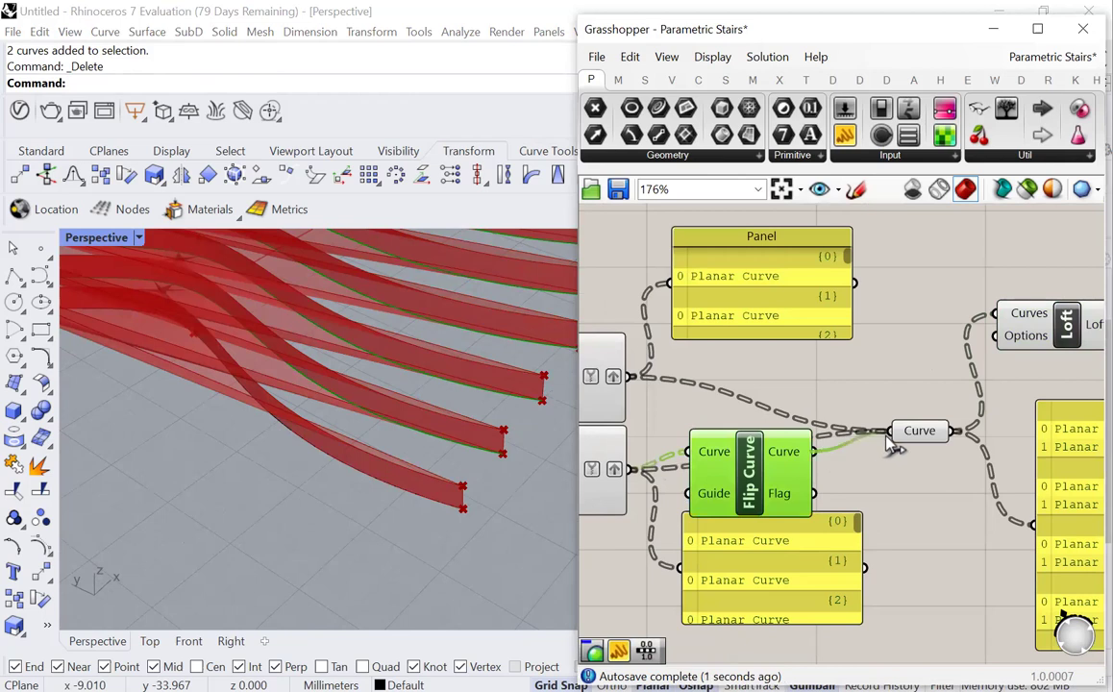
Step: Connect the upper Cull Index's List output to the combined Curve parameter alongside the flipped curves
drag(768, 476, 752, 478)
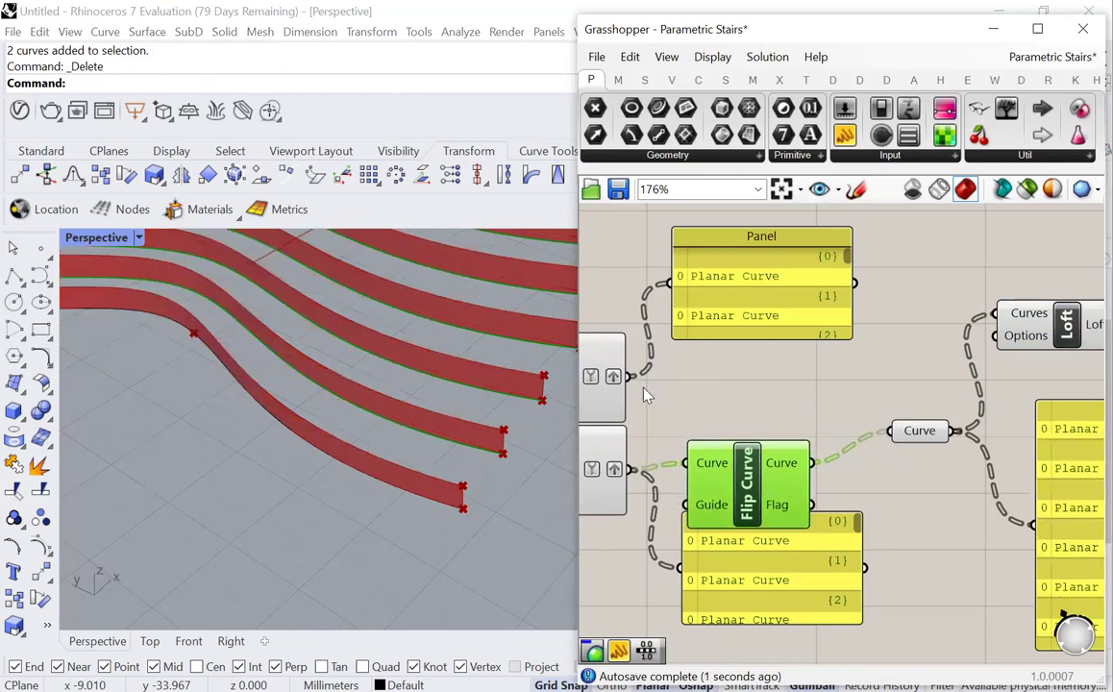
shift+drag(629, 375, 892, 431)
drag(773, 482, 913, 429)
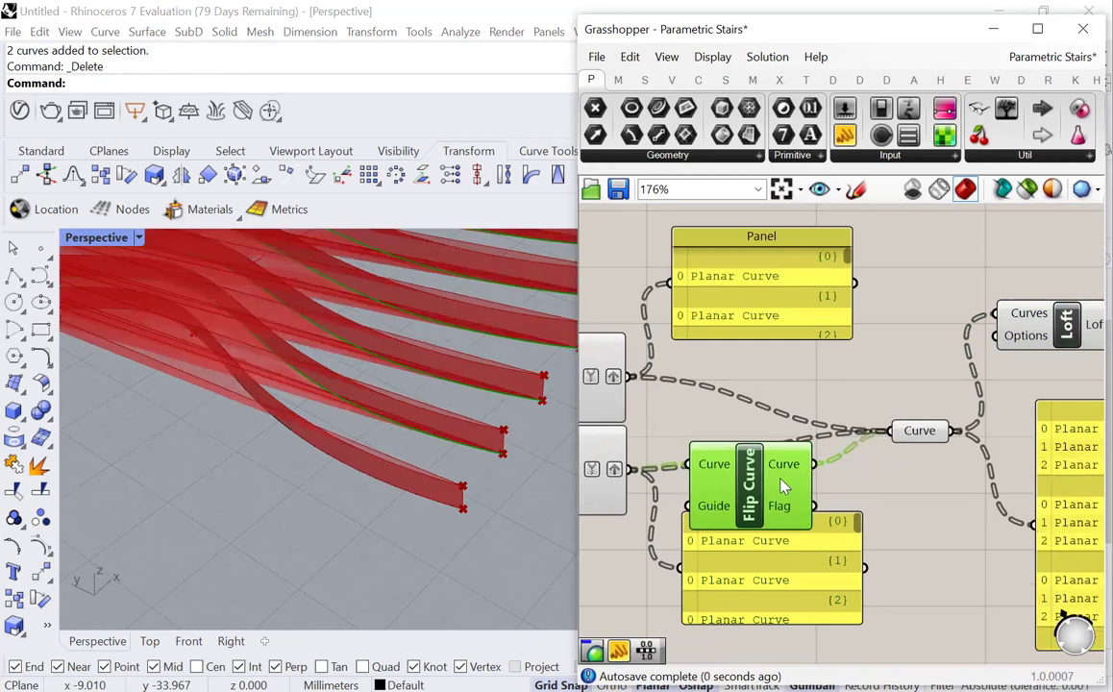
Step: Remove the lower Cull Index's direct connection to the combined Curve parameter and align Flip Curve with the remaining wires
drag(779, 480, 793, 502)
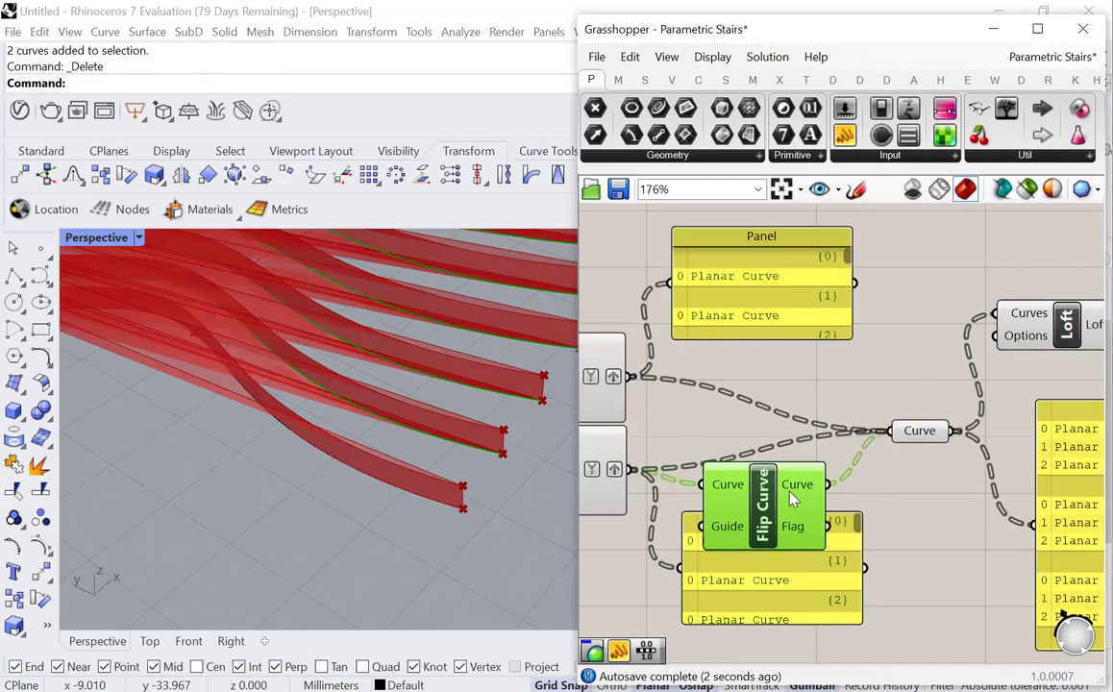
click(638, 462)
shift+drag(631, 468, 888, 434)
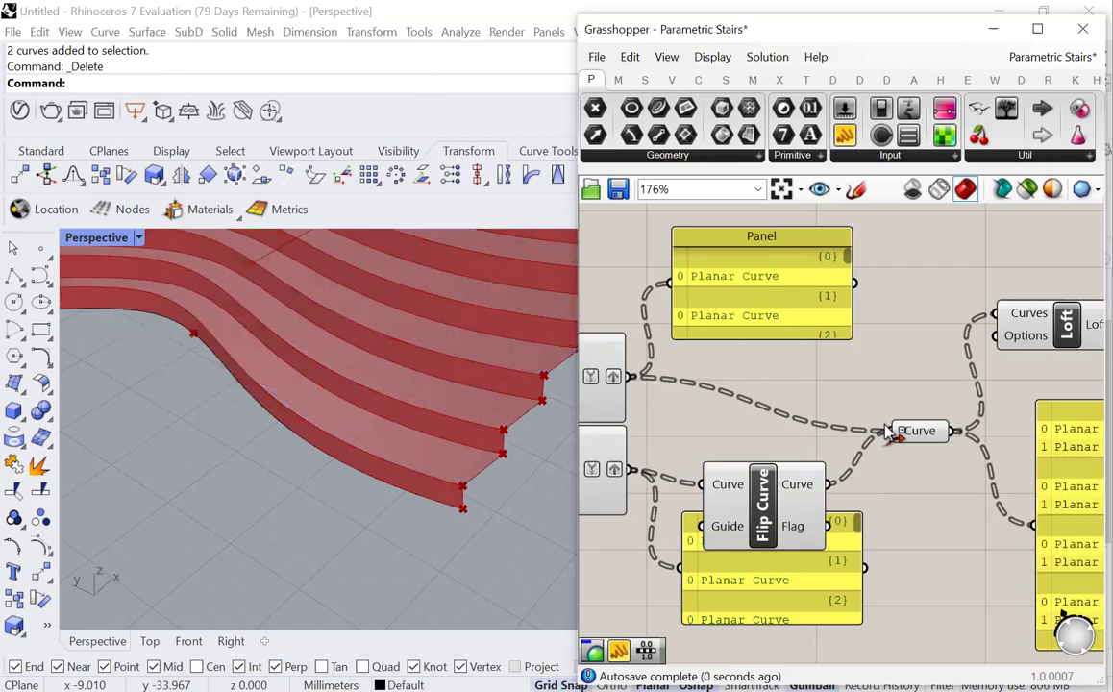
drag(758, 512, 766, 488)
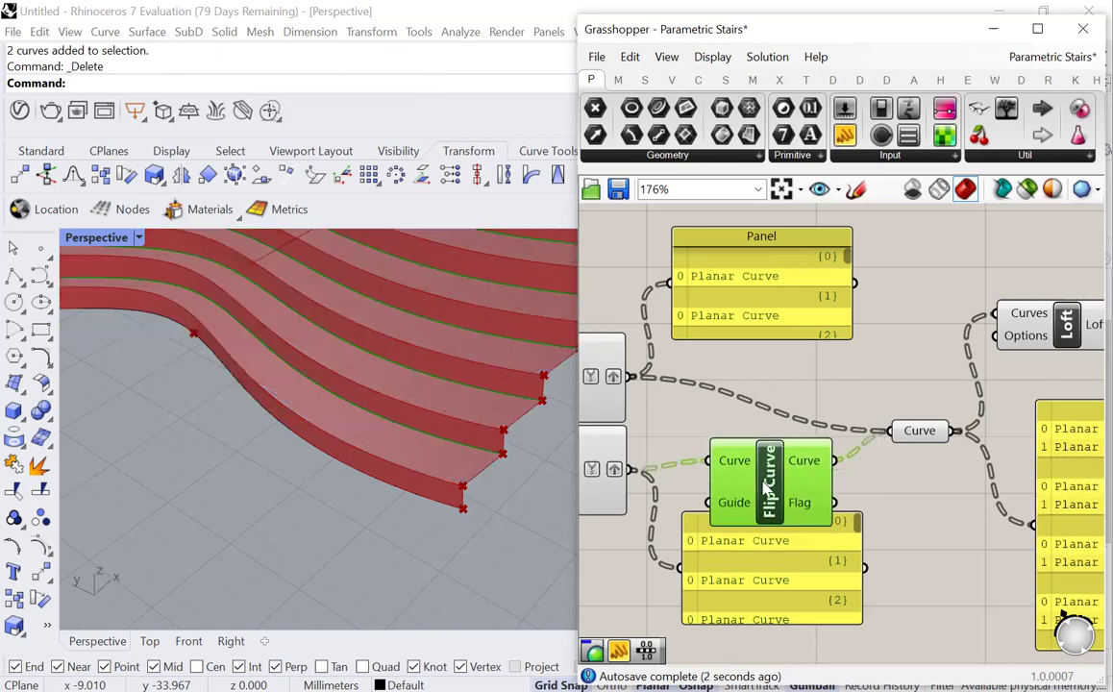
click(875, 390)
Step: Scale and move the stairs' upper guide curve with the gumball, and inspect how the stairs adapt from another angle
right_drag(482, 514, 481, 513)
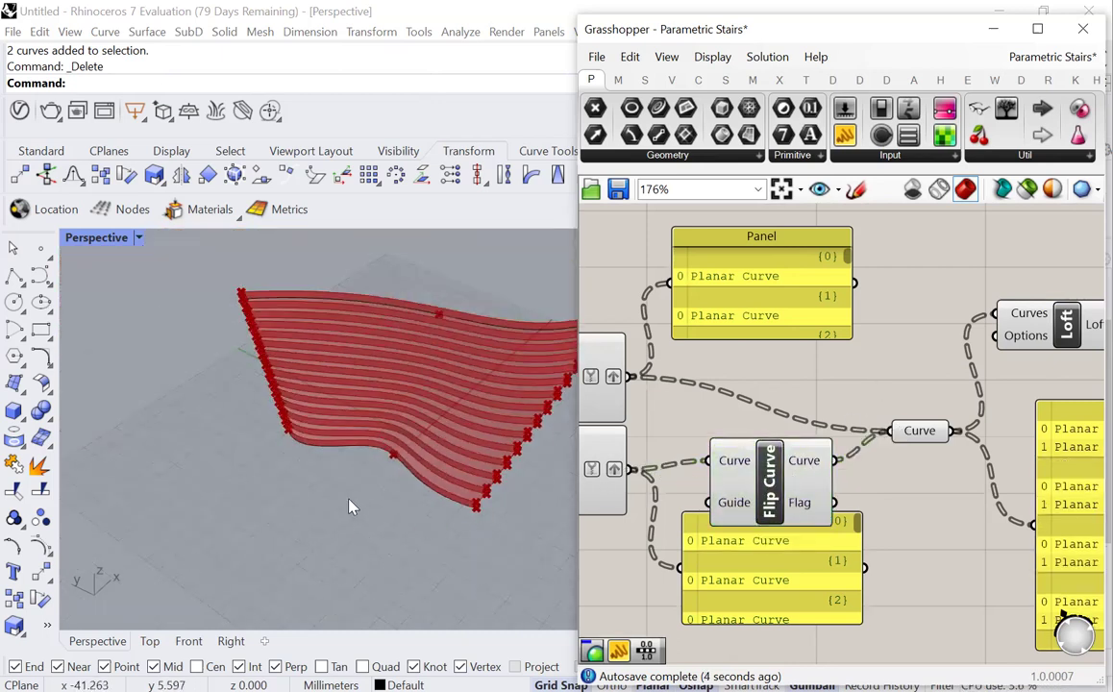
scroll(497, 347, up, 3)
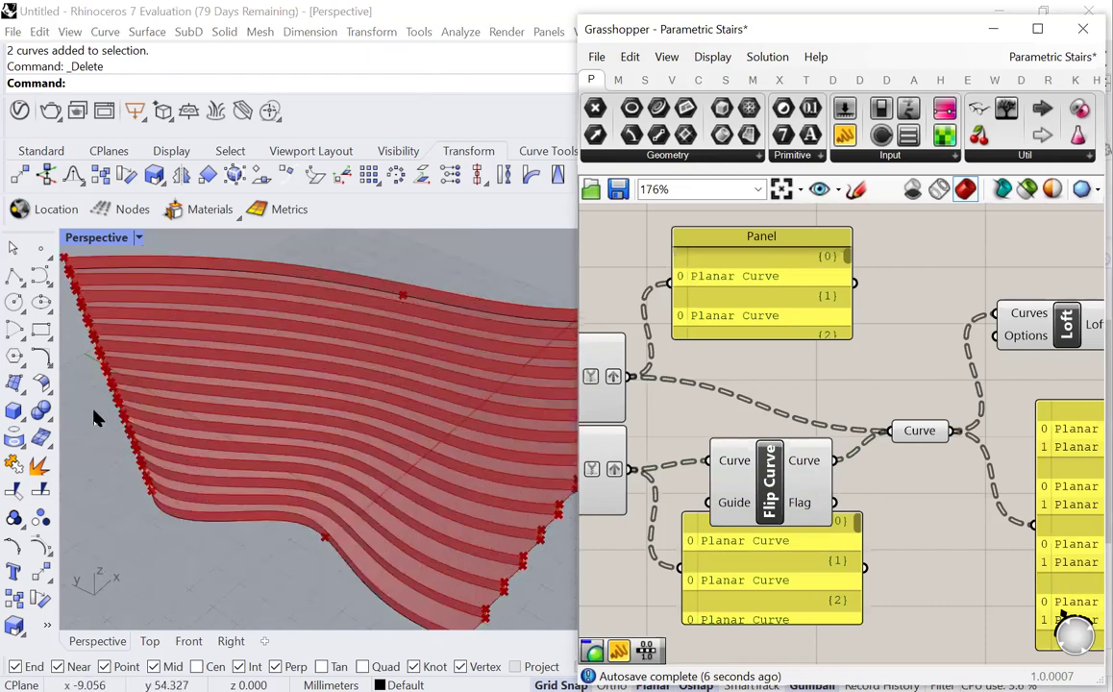
scroll(88, 414, down, 2)
right_drag(103, 499, 165, 478)
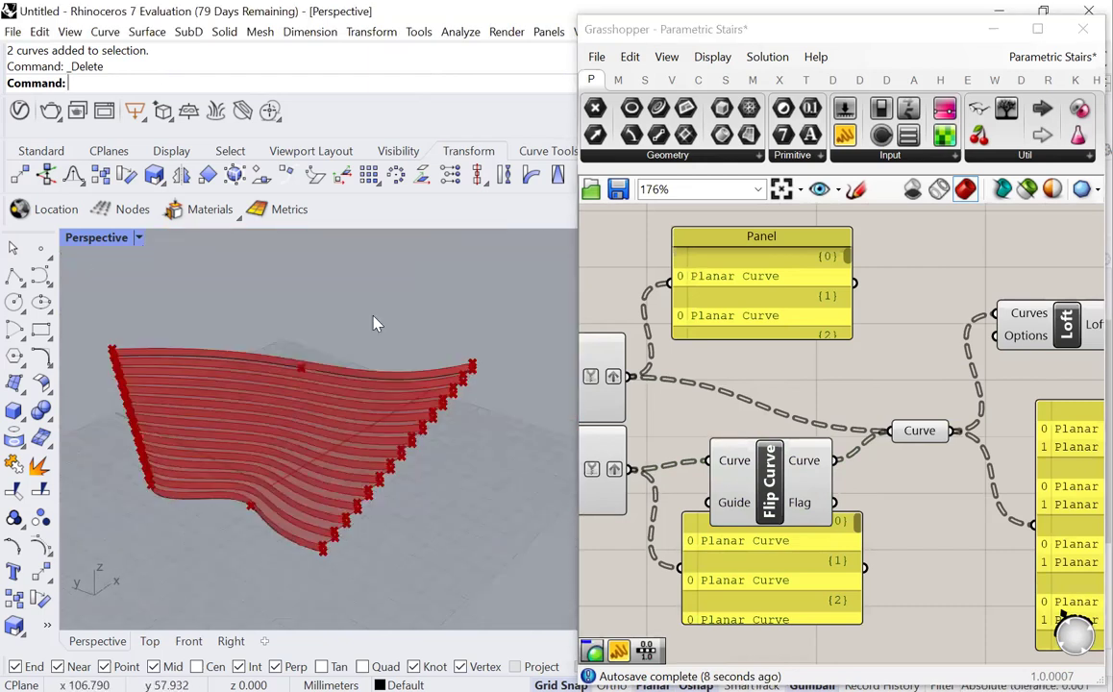
click(317, 369)
drag(285, 325, 263, 291)
drag(351, 363, 232, 368)
right_drag(346, 452, 432, 490)
Step: Select the whole new stair definition and move it farther from the older greyed-out components above it
scroll(824, 388, down, 8)
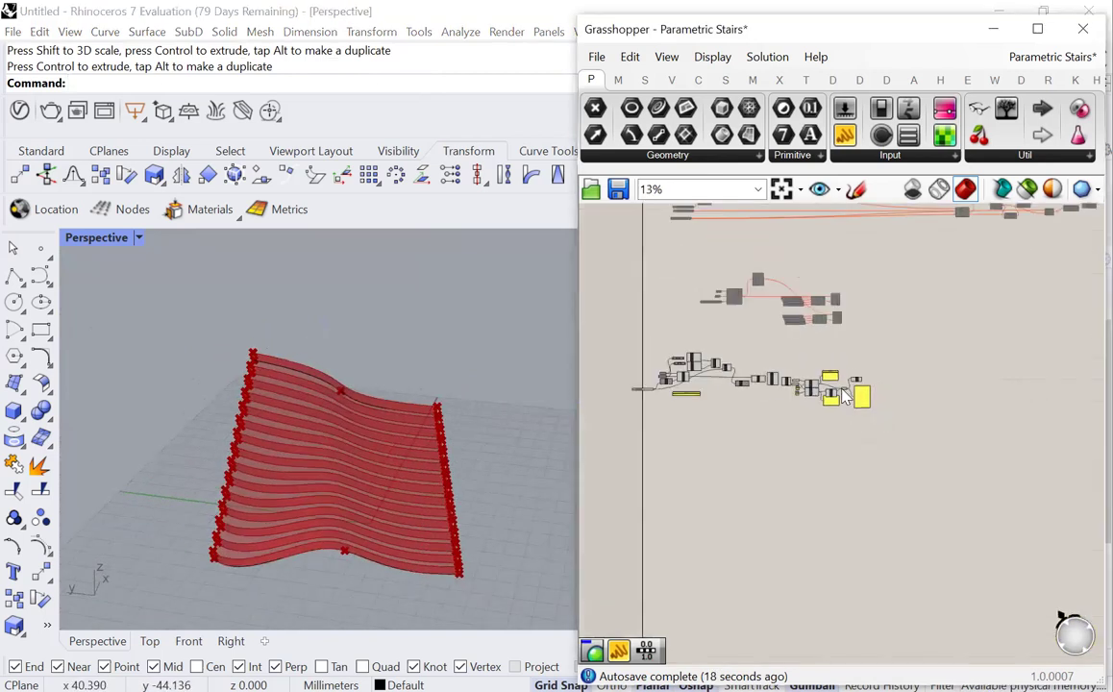
drag(927, 352, 598, 438)
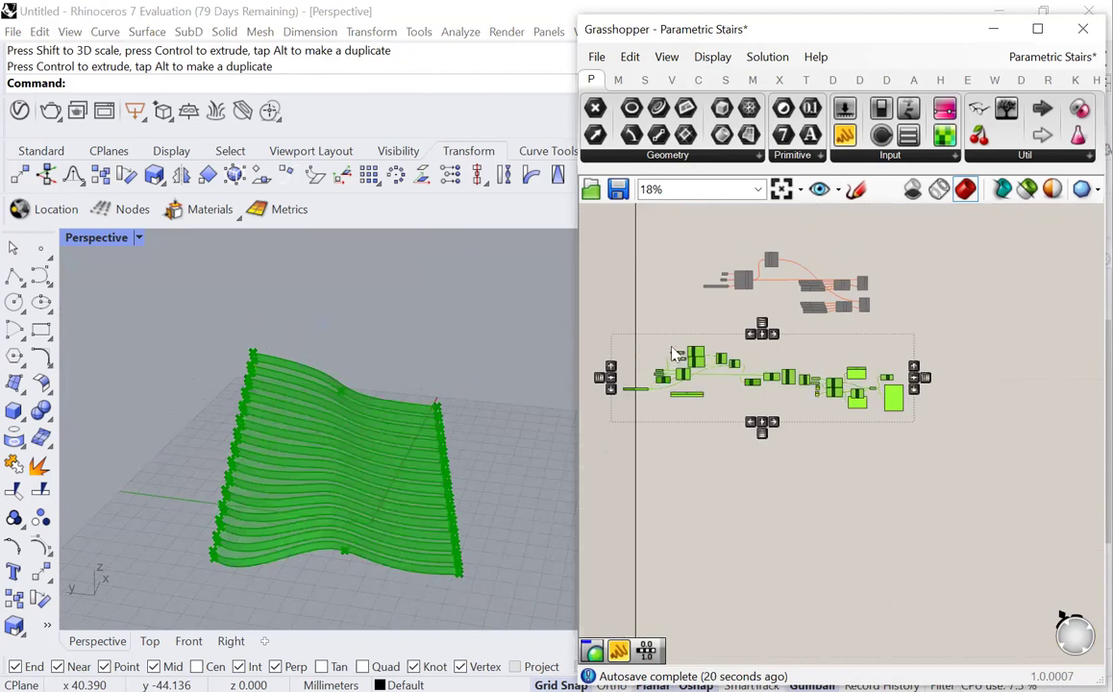
drag(697, 358, 727, 389)
click(663, 481)
Step: Delete the two panels on the Cull Index outputs and the tall panel on the combined Curve parameter
scroll(669, 370, up, 3)
scroll(937, 454, down, 1)
scroll(1067, 442, up, 5)
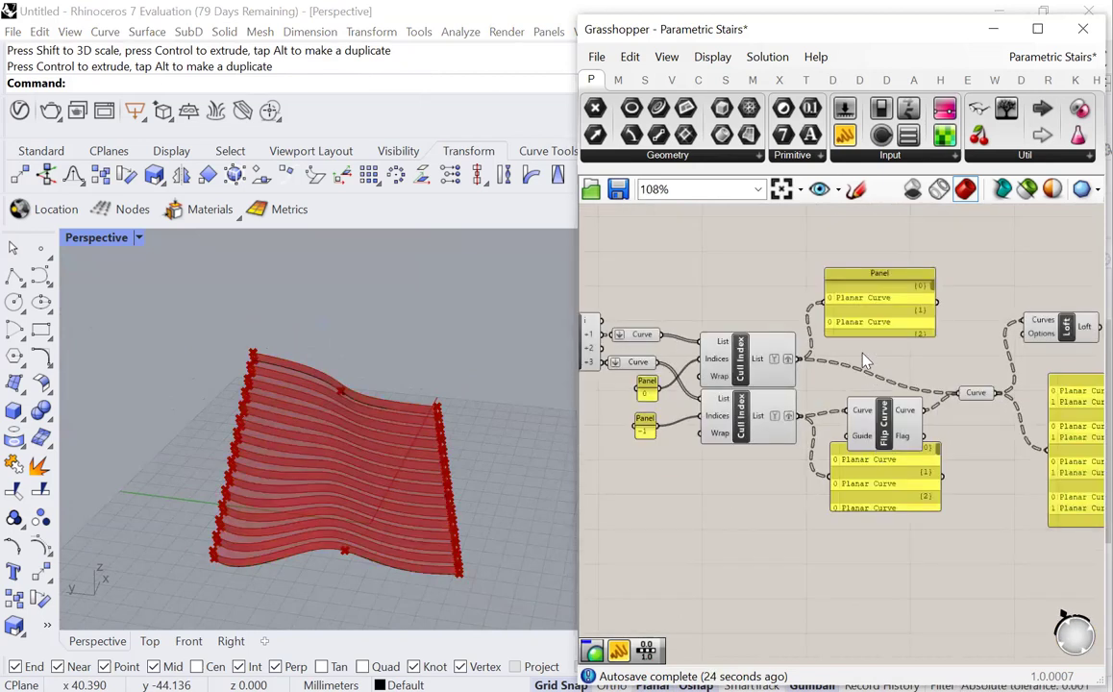
click(855, 312)
key(Delete)
click(836, 461)
key(Delete)
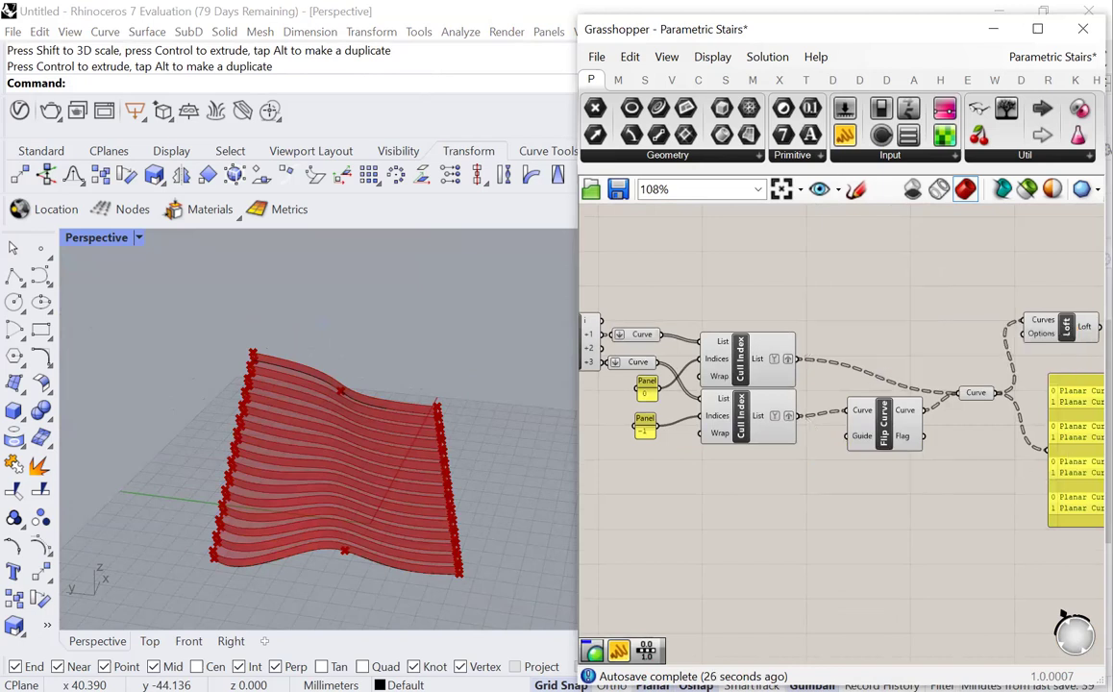
click(1049, 452)
right_drag(1025, 447, 999, 447)
scroll(1036, 440, down, 3)
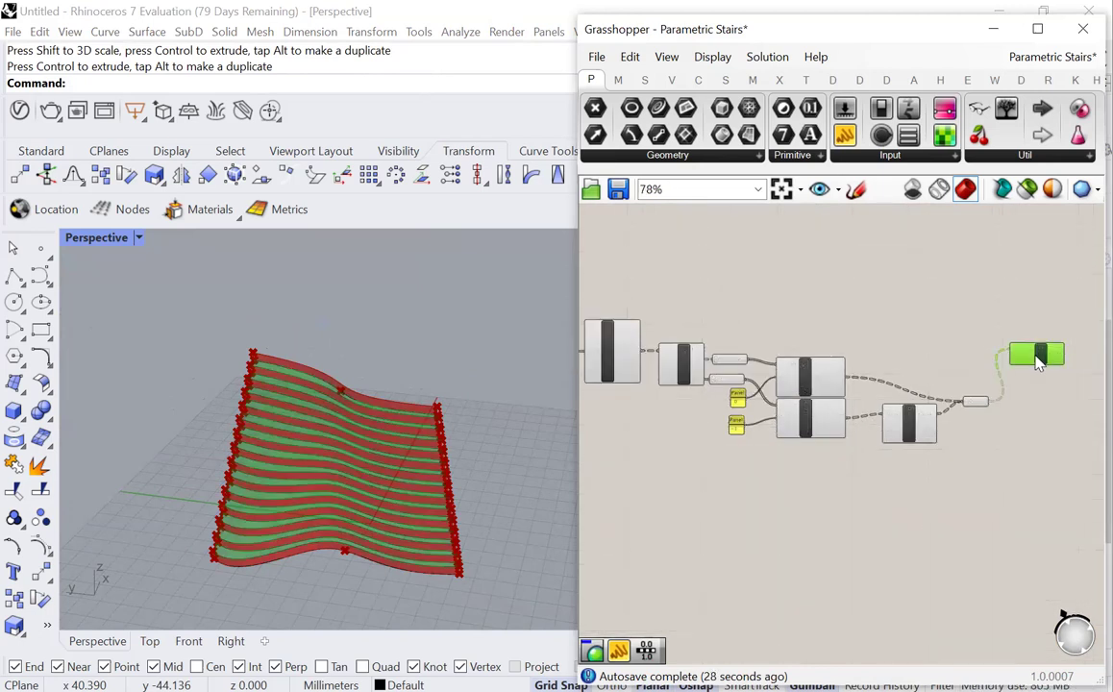
key(Delete)
Step: Examine the finished definition and the inputs and output of the existing Stairs Between Curves component
scroll(989, 437, down, 5)
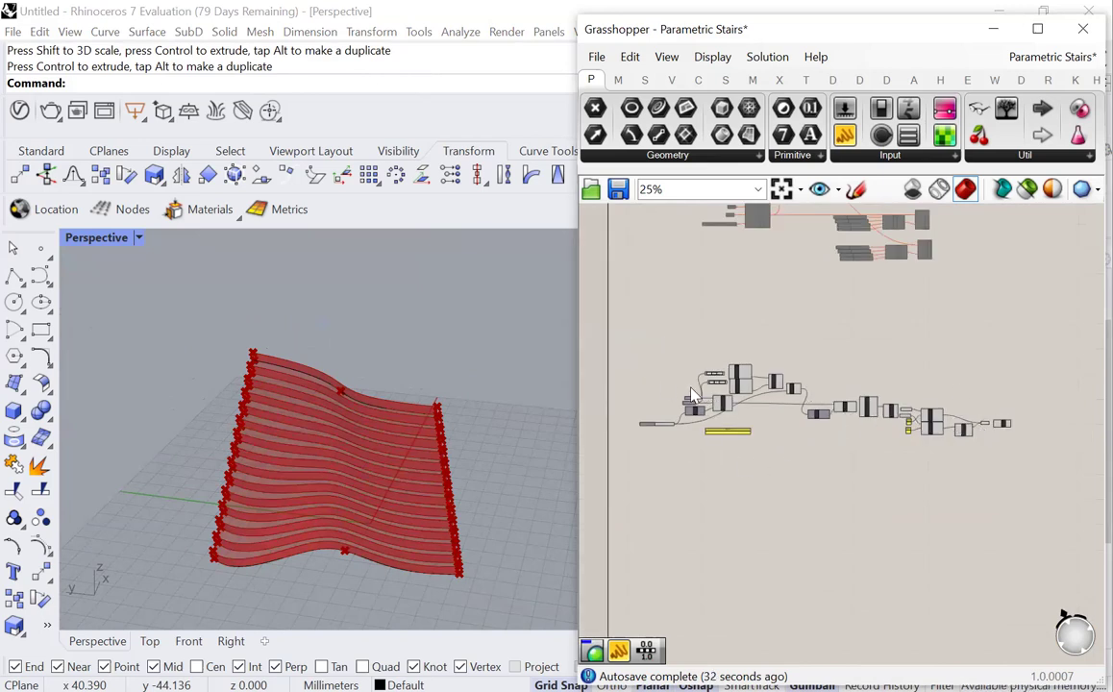
scroll(731, 442, down, 1)
scroll(760, 291, up, 10)
scroll(752, 308, down, 1)
scroll(807, 403, up, 2)
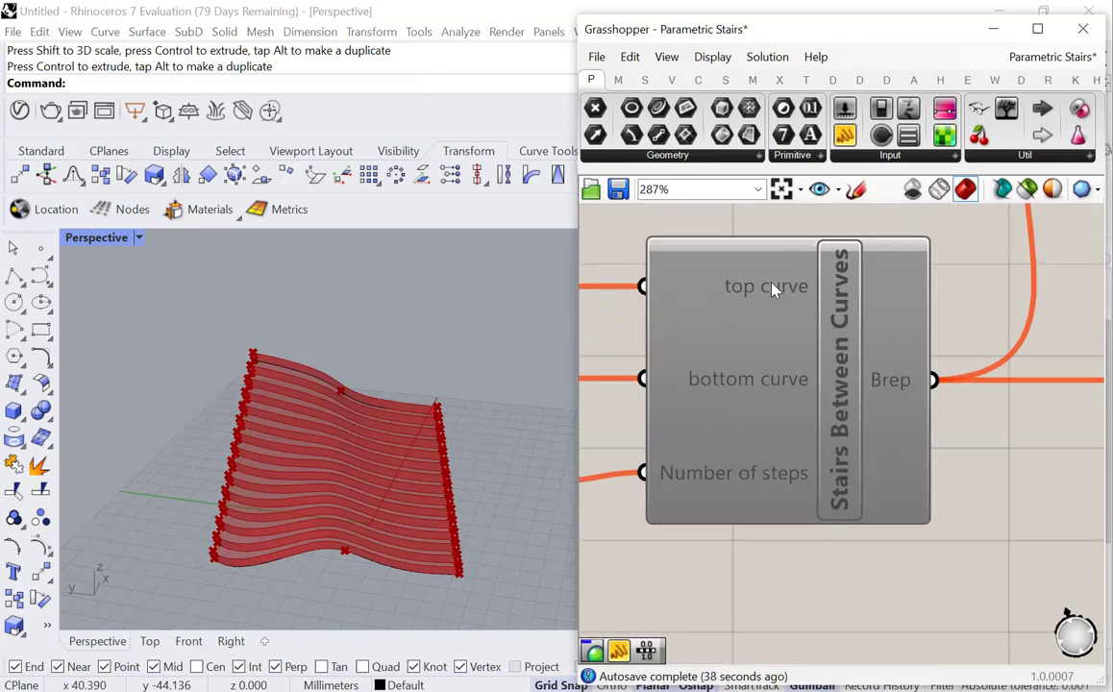
scroll(773, 301, down, 10)
scroll(779, 360, down, 1)
right_drag(870, 566, 918, 316)
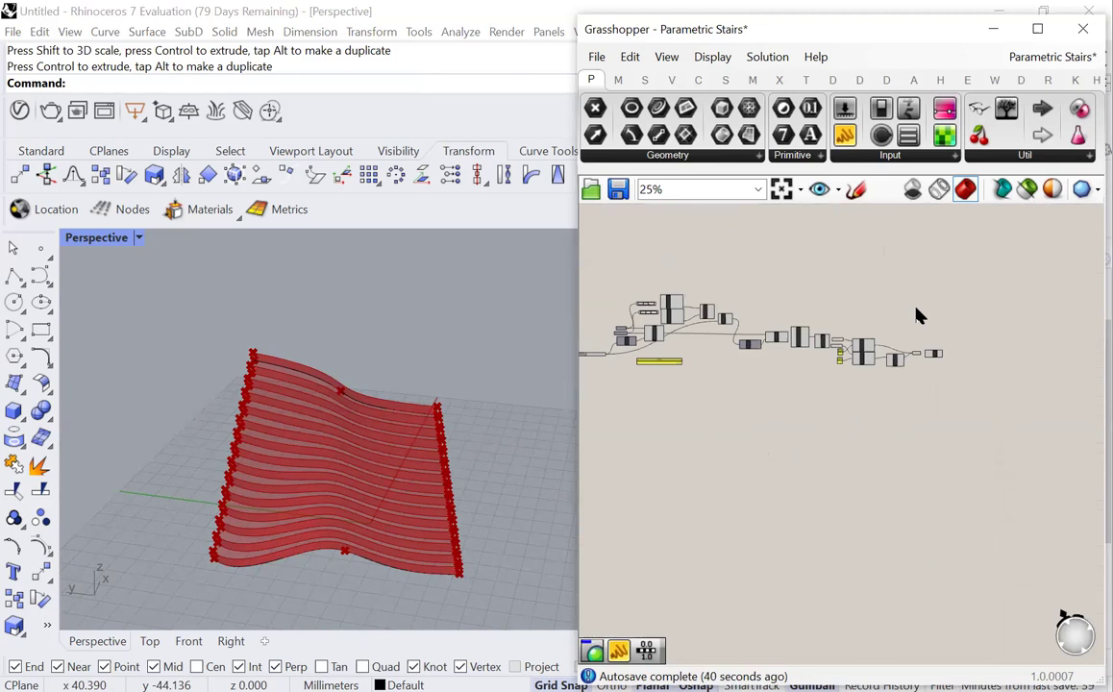
Step: Select the stair definition's components, excluding its inputs and the final loft, and combine them into a cluster
scroll(923, 355, up, 5)
scroll(970, 384, down, 6)
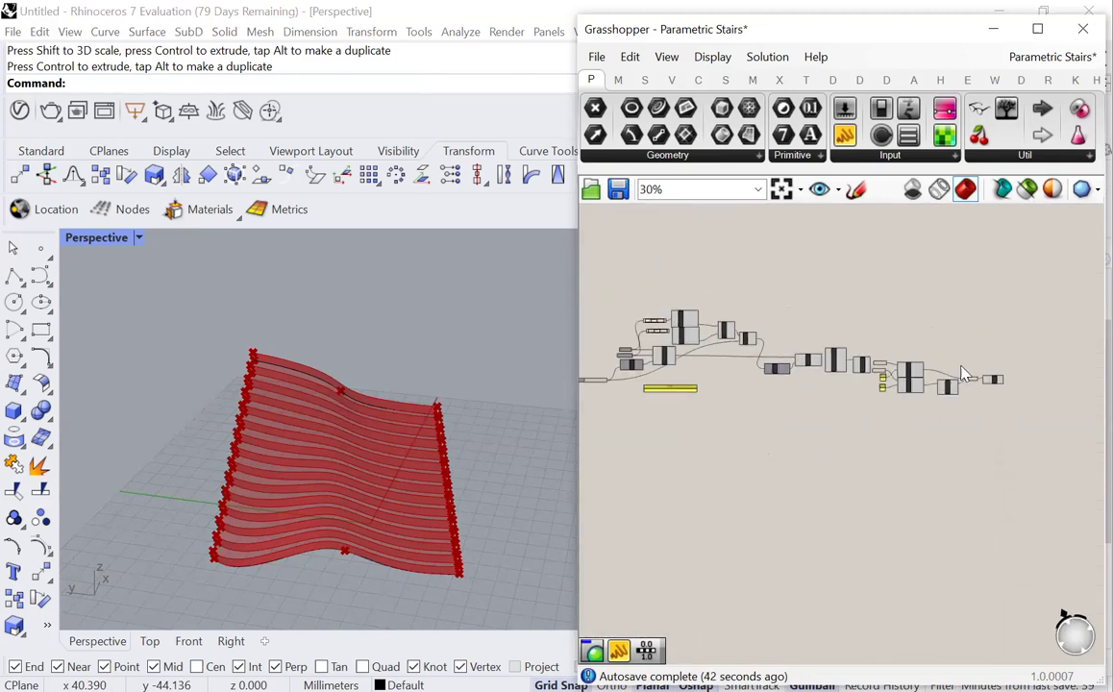
drag(979, 320, 753, 439)
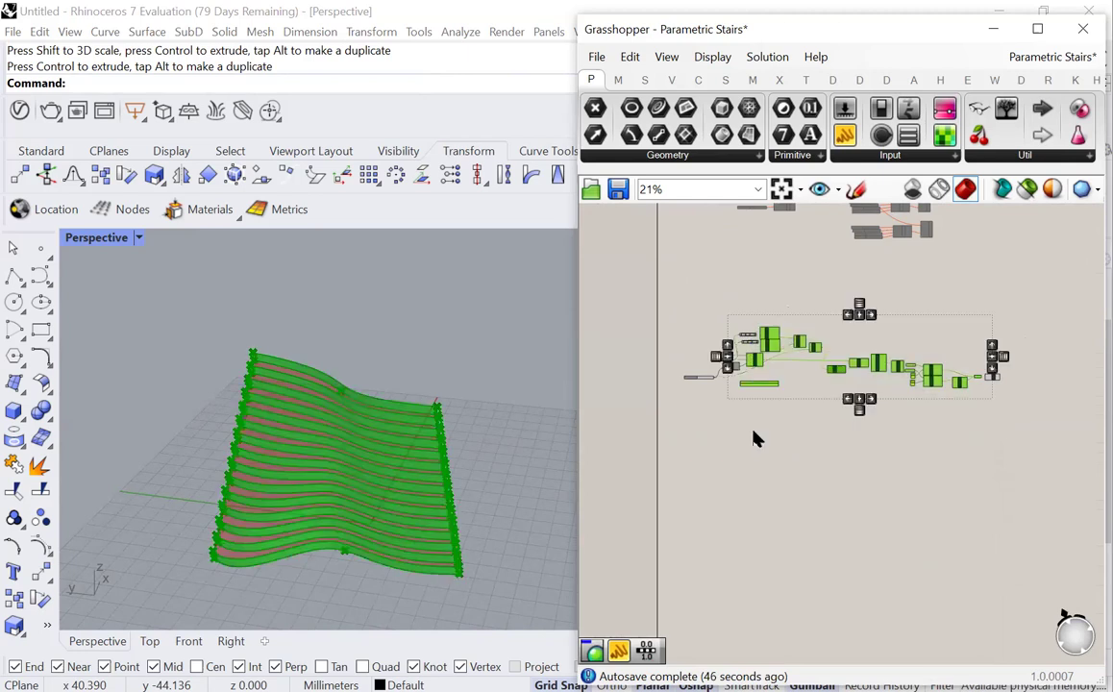
scroll(772, 380, up, 3)
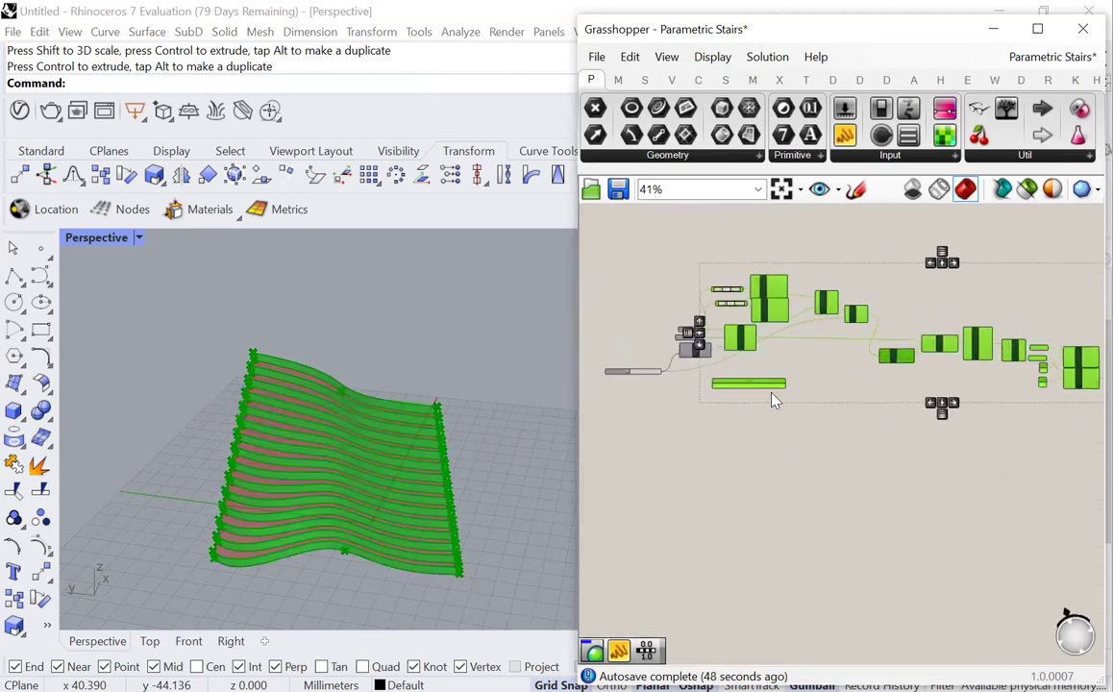
right_click(777, 465)
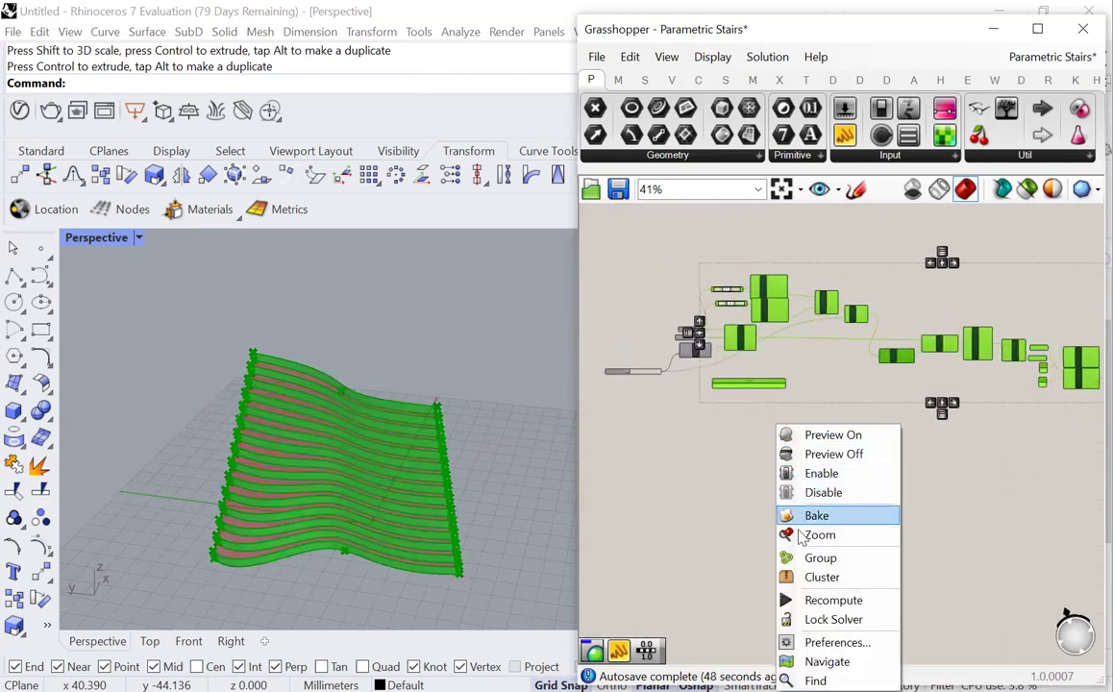
click(820, 577)
scroll(939, 342, up, 5)
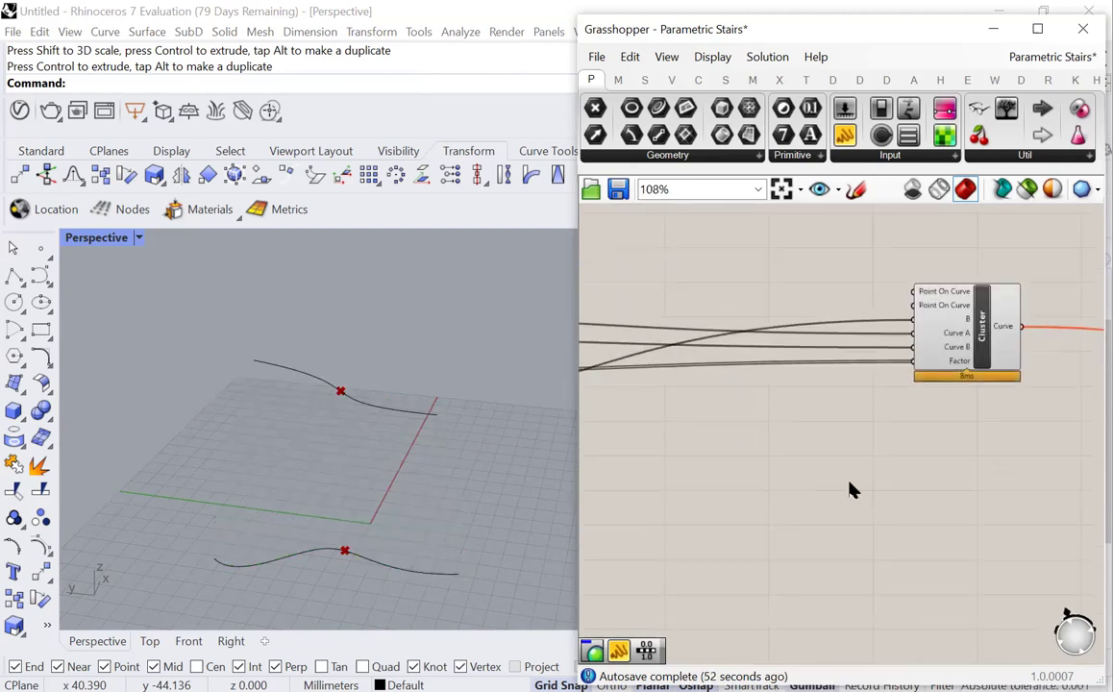
Step: Check the new cluster's inputs and Curve output, and explode it back into its components
drag(966, 308, 835, 406)
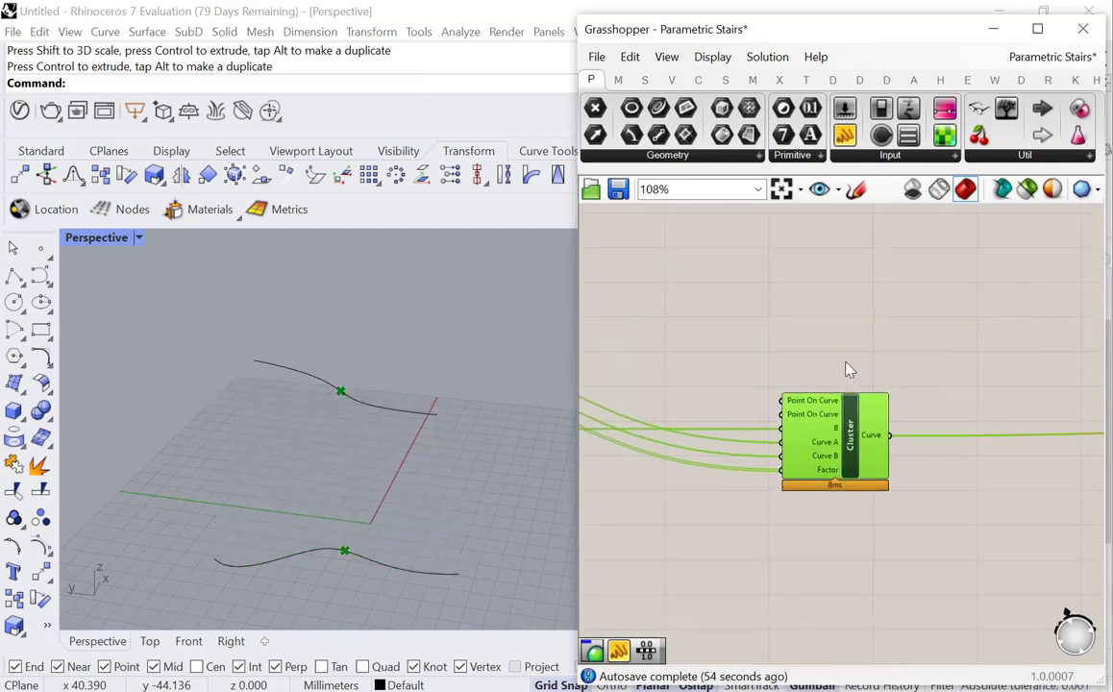
scroll(848, 368, up, 2)
click(865, 331)
scroll(891, 286, up, 3)
drag(846, 302, 646, 524)
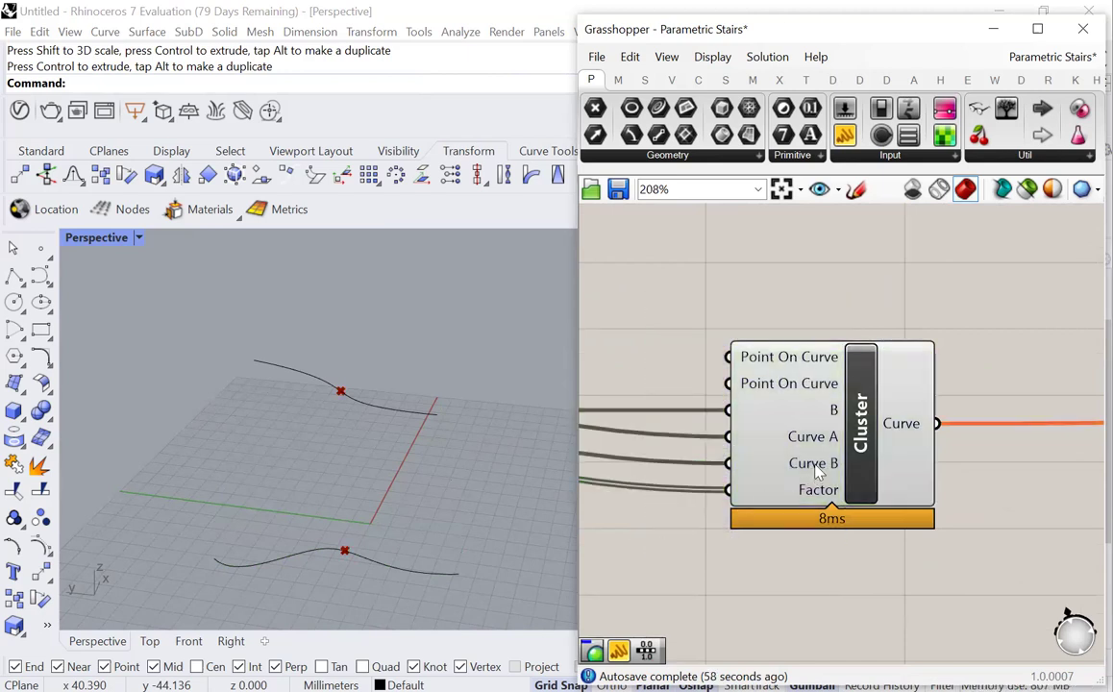
mouse_move(915, 426)
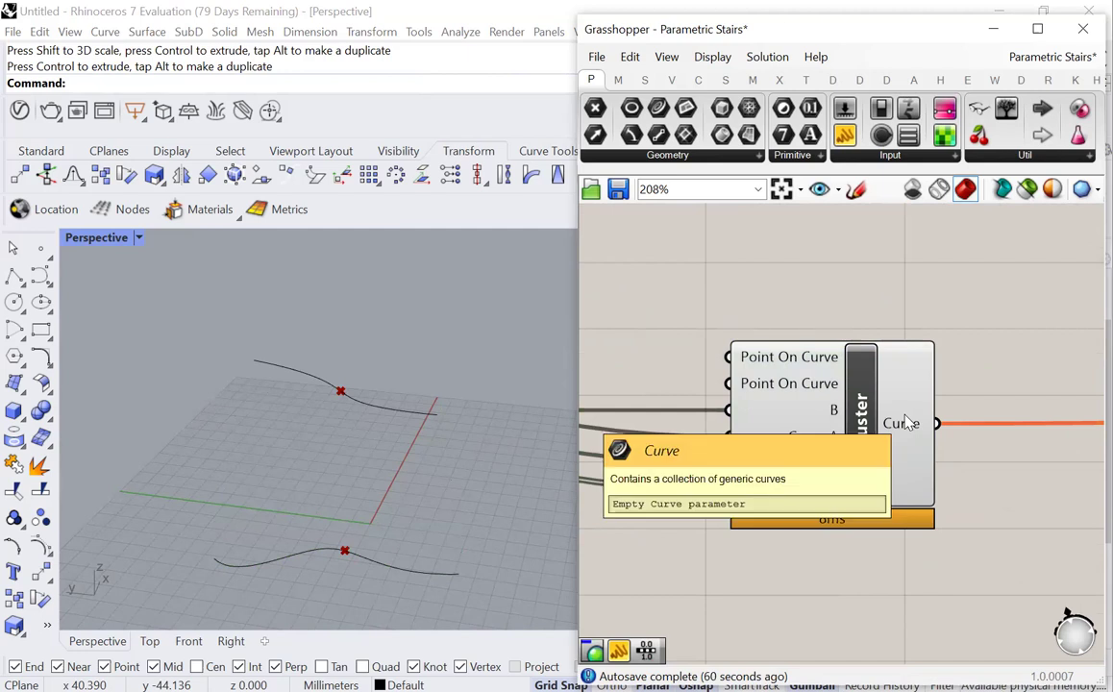
right_click(862, 364)
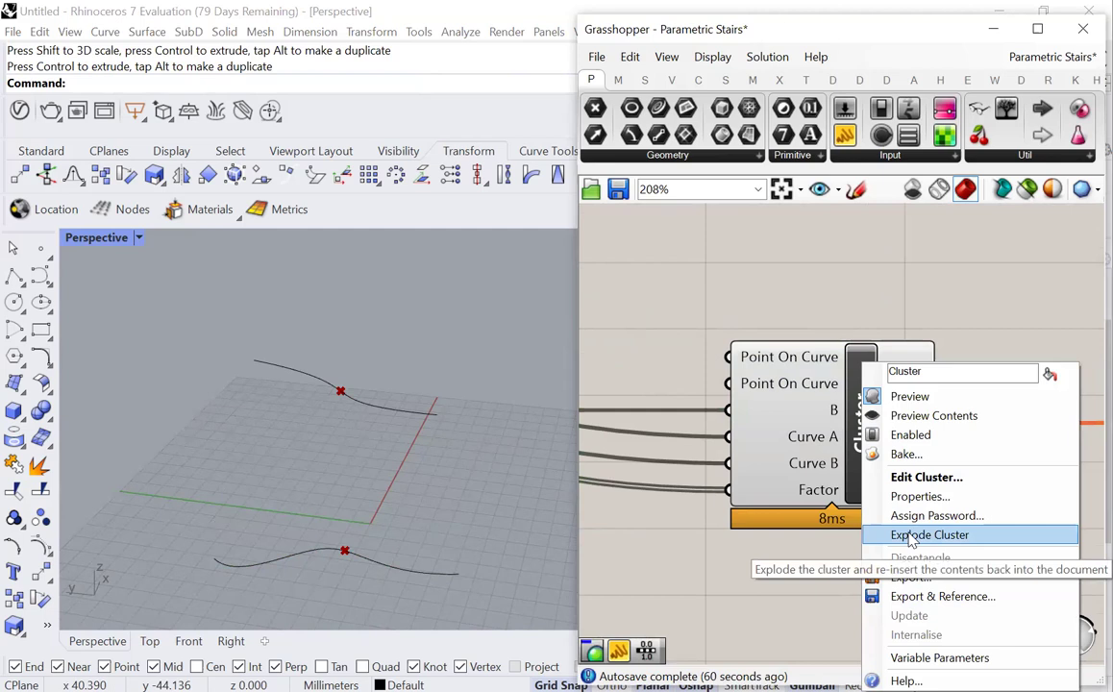
click(911, 535)
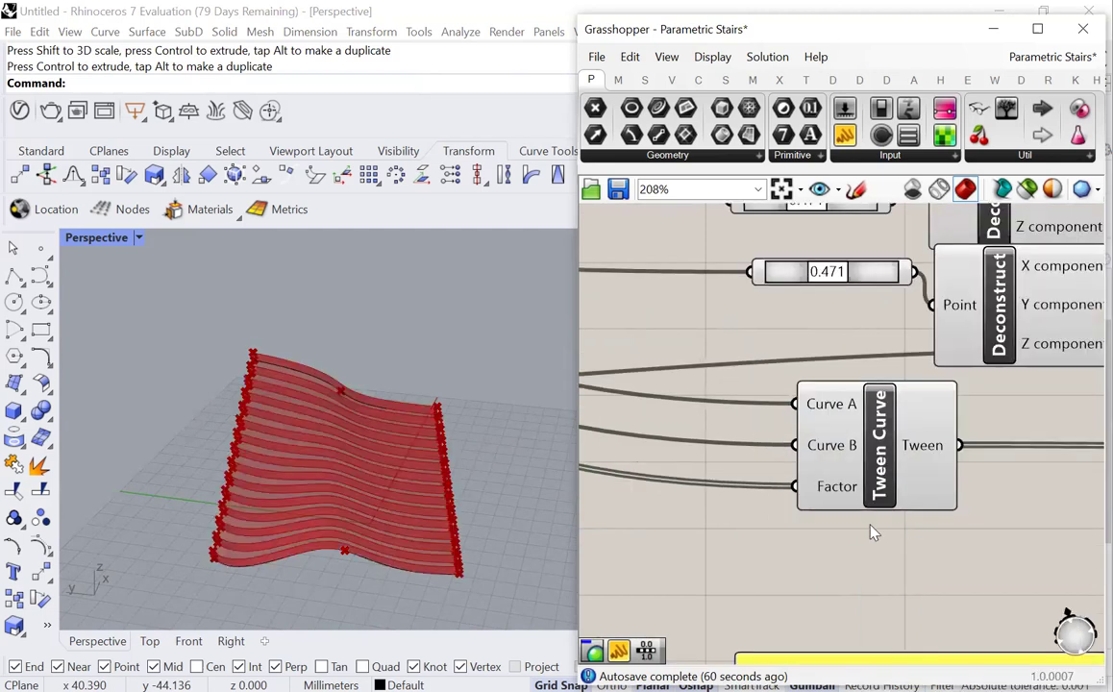
Step: Move the final loft component back close to the combined Curve parameter
scroll(896, 485, down, 5)
scroll(854, 415, down, 4)
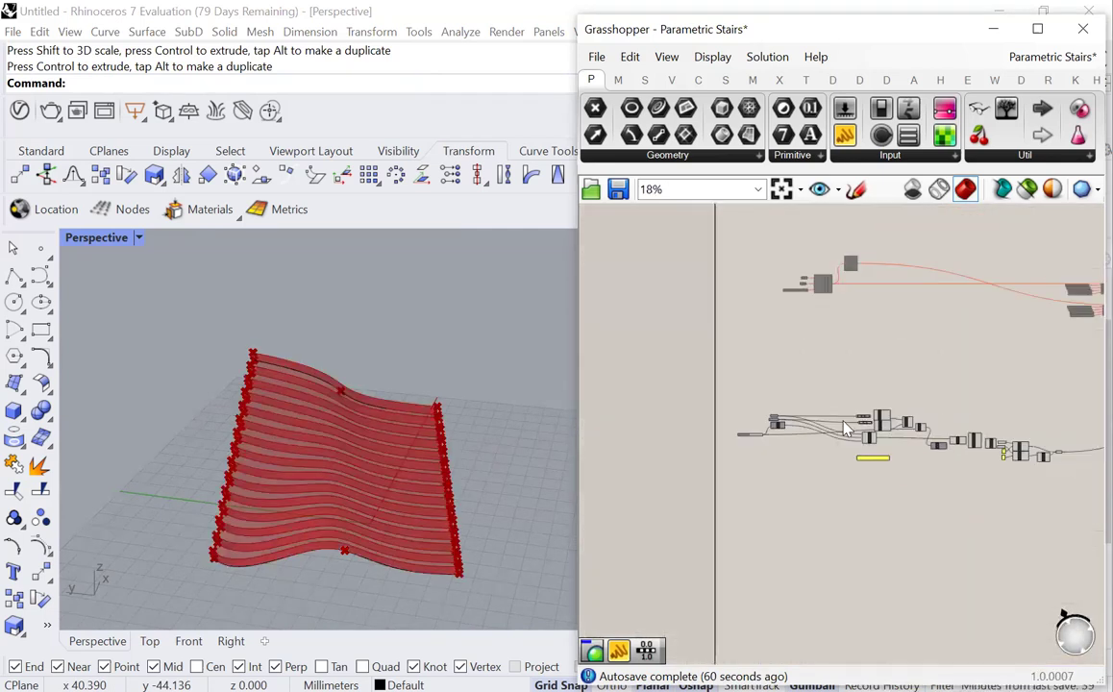
scroll(747, 455, up, 2)
drag(747, 438, 870, 435)
scroll(889, 490, down, 2)
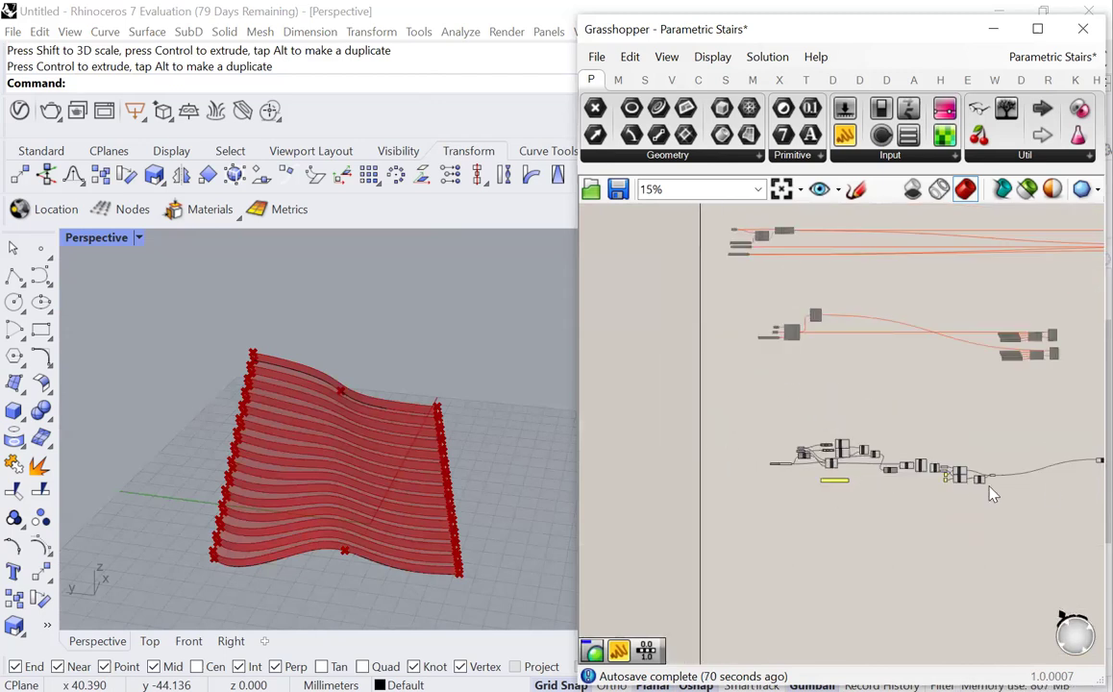
scroll(1074, 480, up, 2)
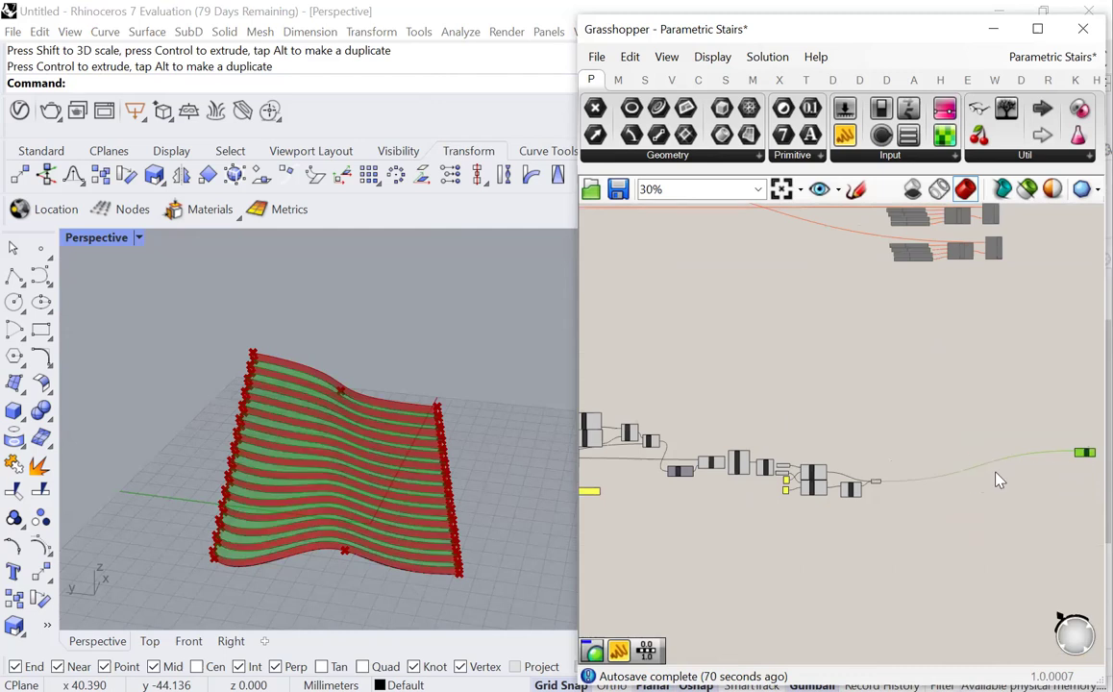
drag(1084, 452, 907, 481)
click(950, 452)
Step: Add two Curve parameters and connect them to the Top Curve and Bottom Curve parameters respectively
scroll(750, 437, up, 5)
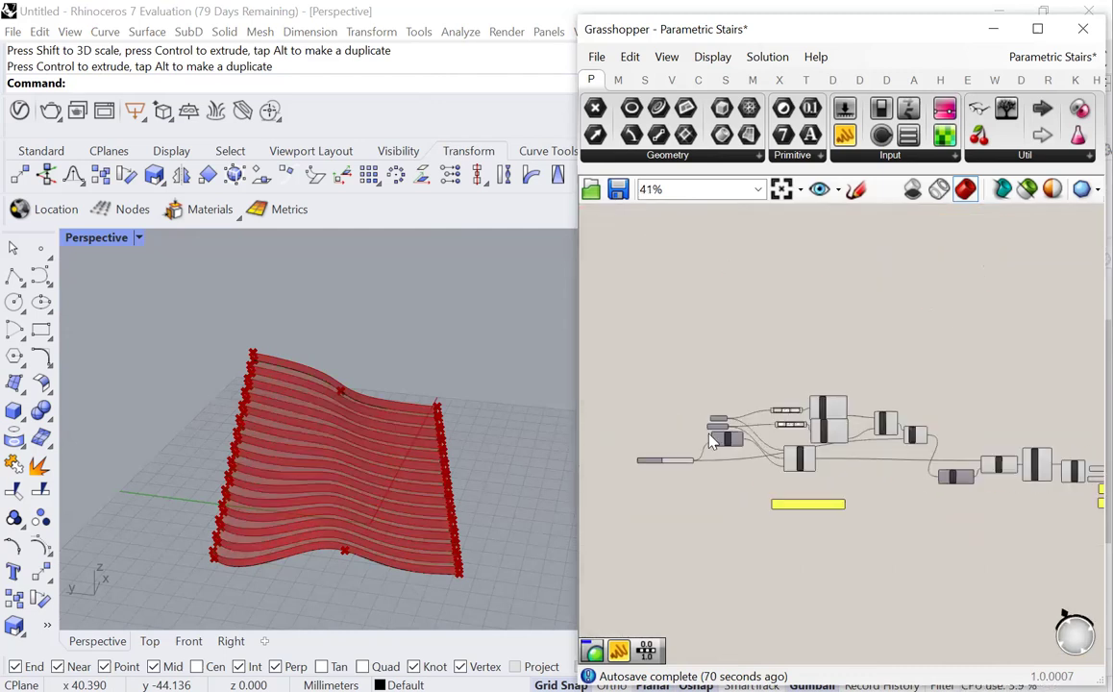
scroll(747, 435, down, 1)
scroll(742, 428, up, 4)
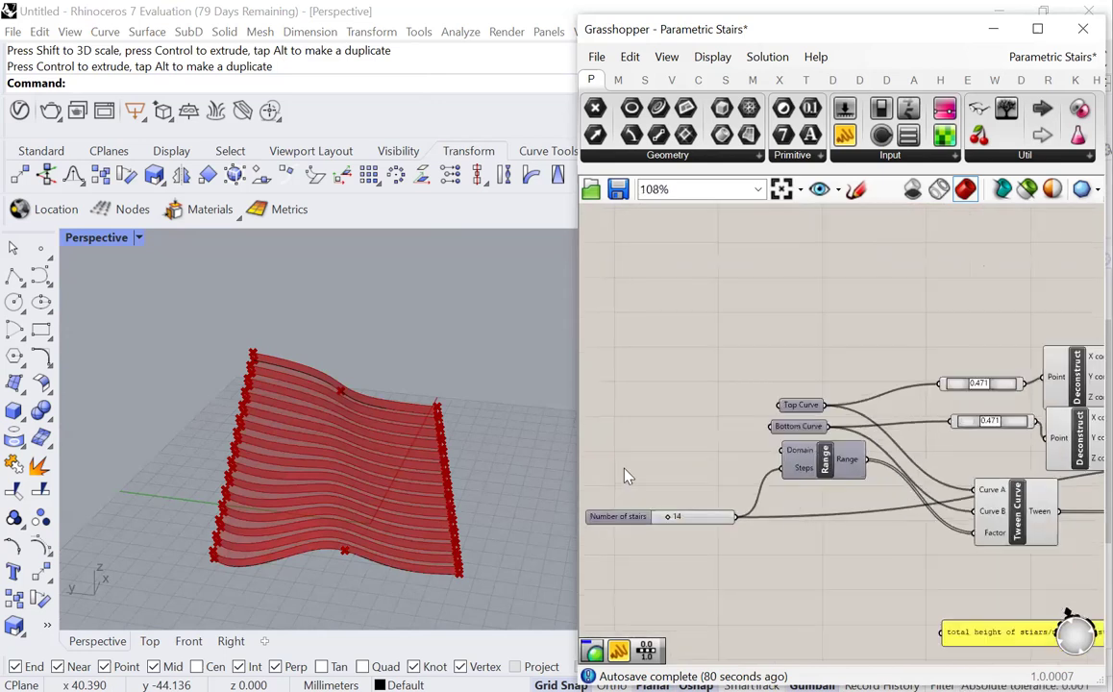
scroll(742, 424, down, 4)
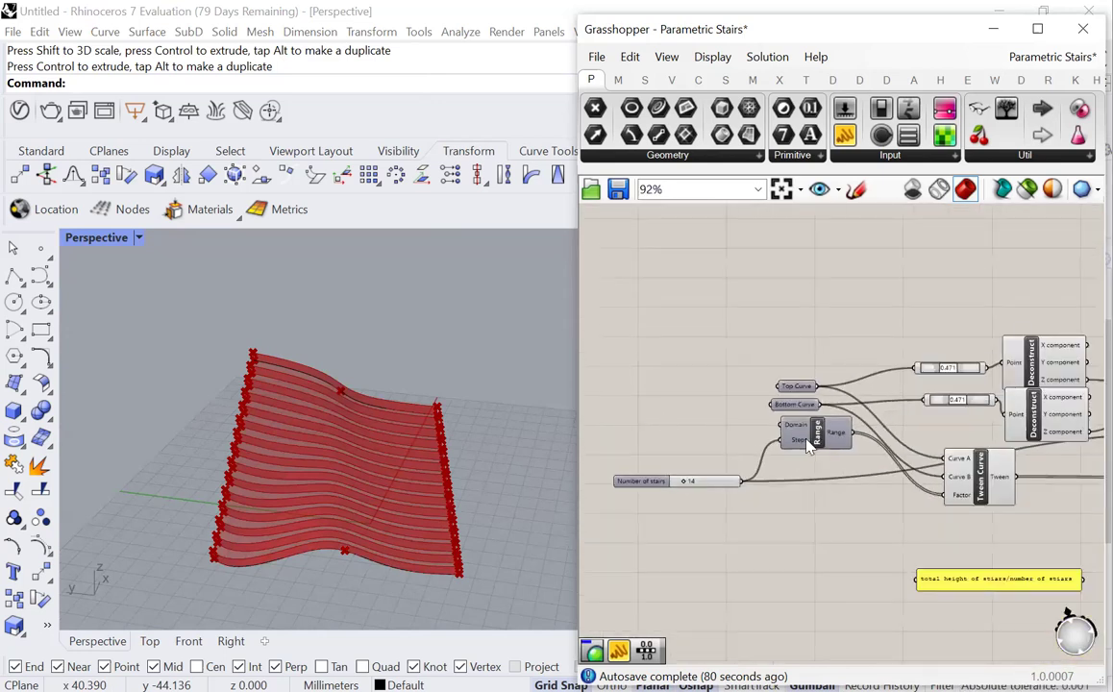
scroll(805, 450, up, 2)
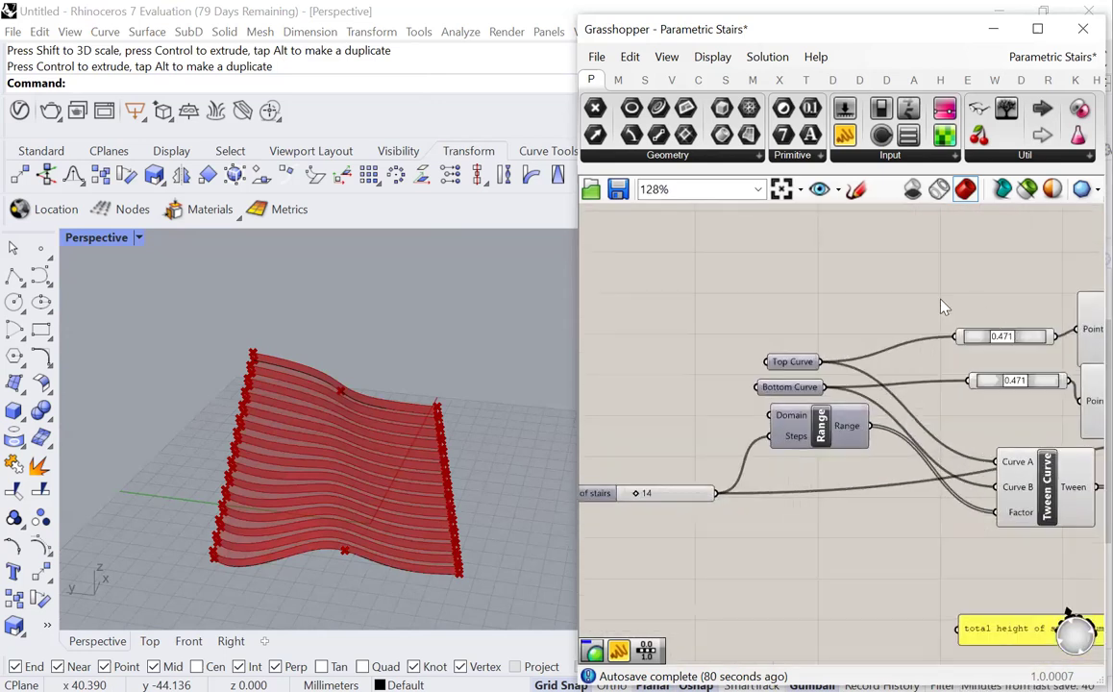
double_click(701, 328)
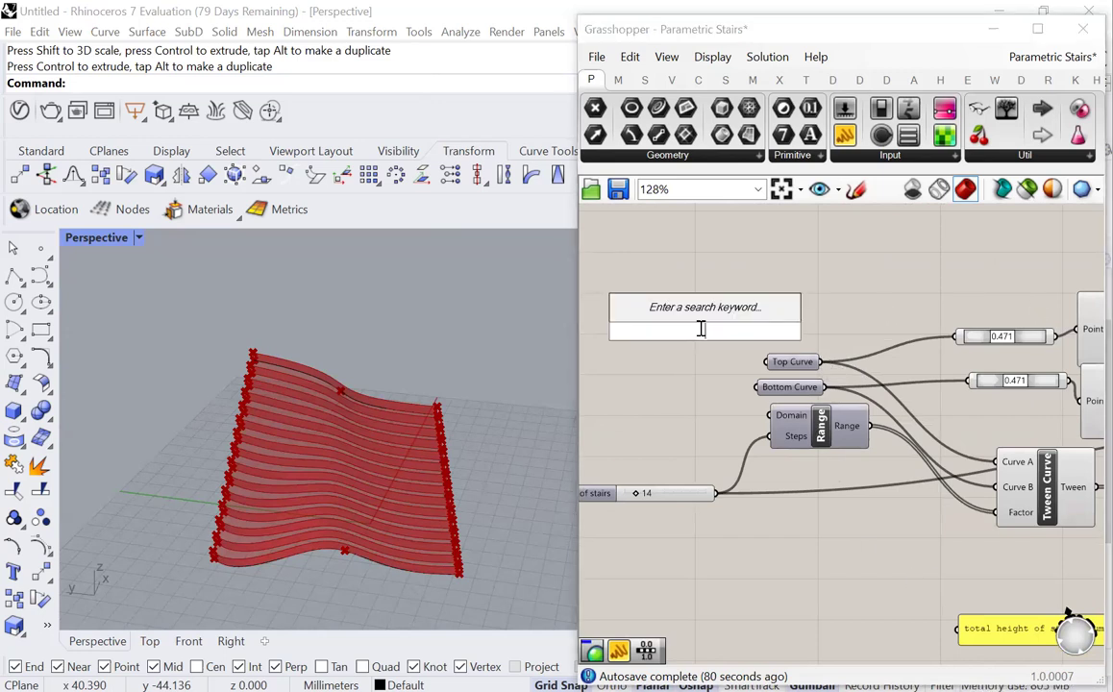
text(curve)
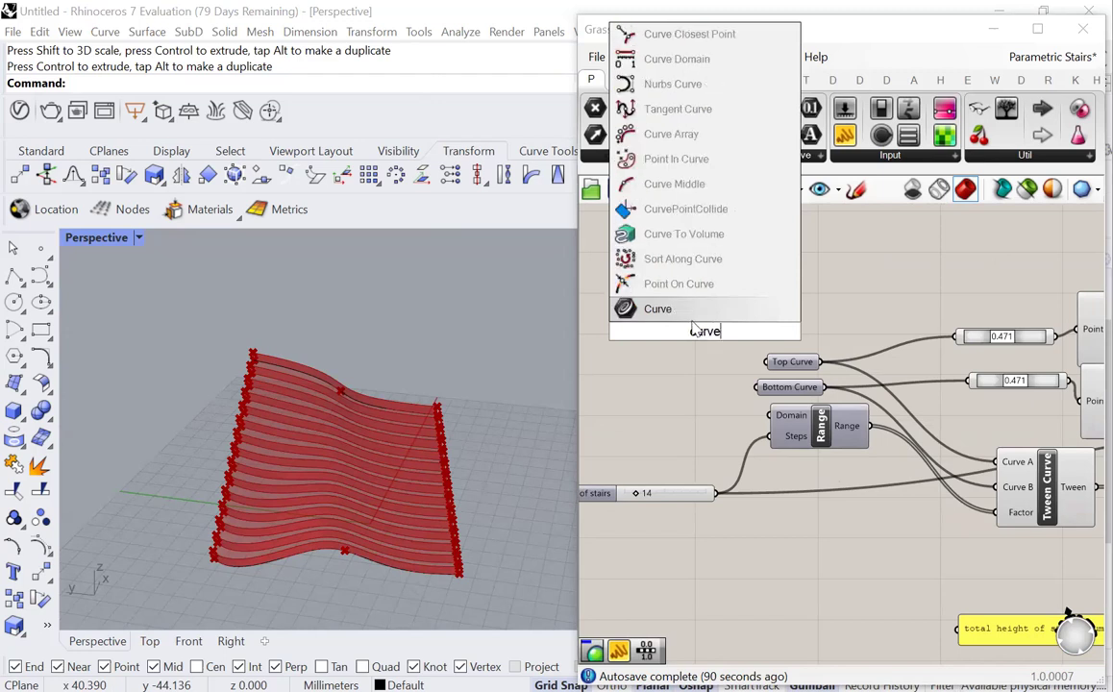
click(657, 309)
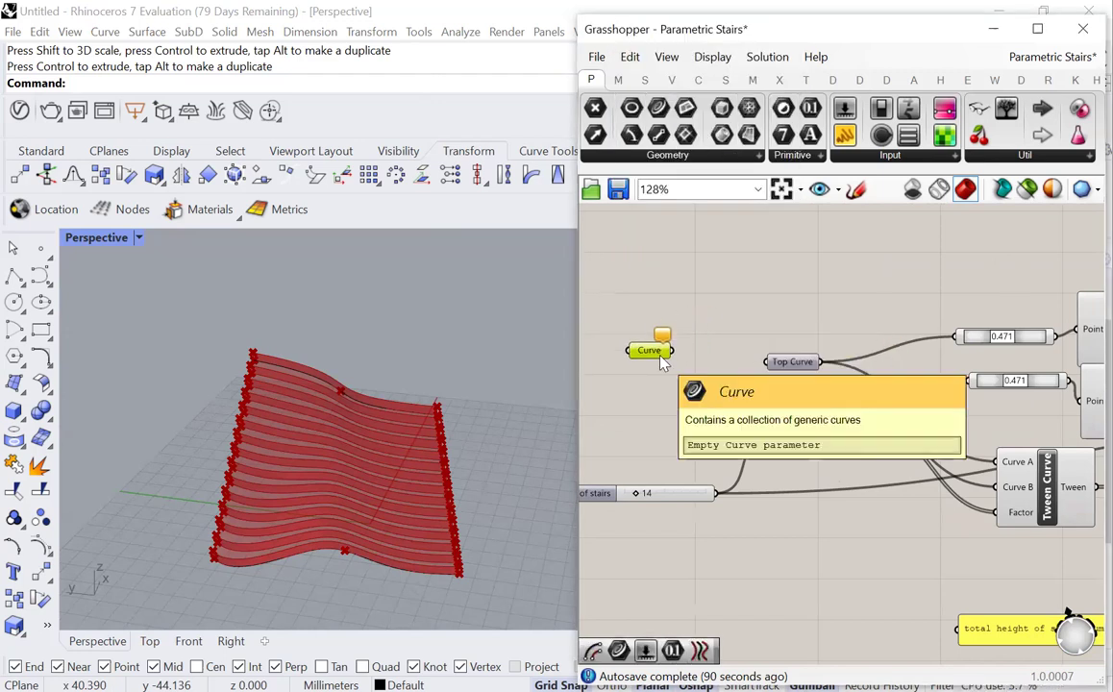
alt+drag(650, 351, 766, 361)
drag(674, 384, 758, 386)
scroll(600, 322, up, 1)
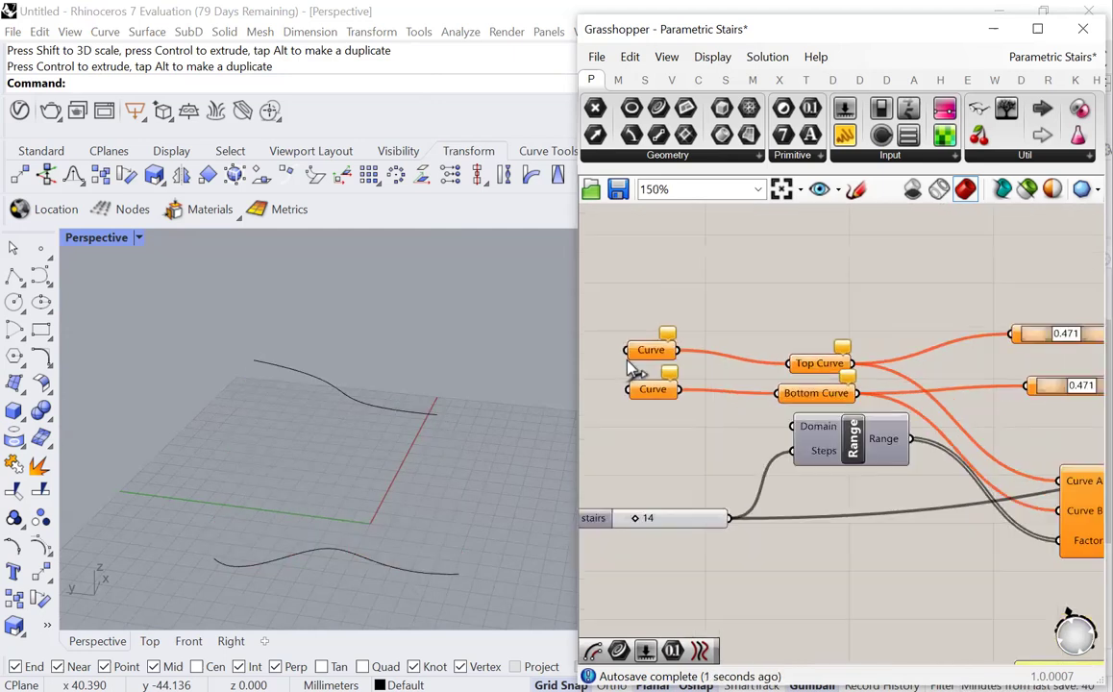
Step: Reference the upper guide curve in the first new Curve parameter and the lower guide curve in the second
right_click(649, 351)
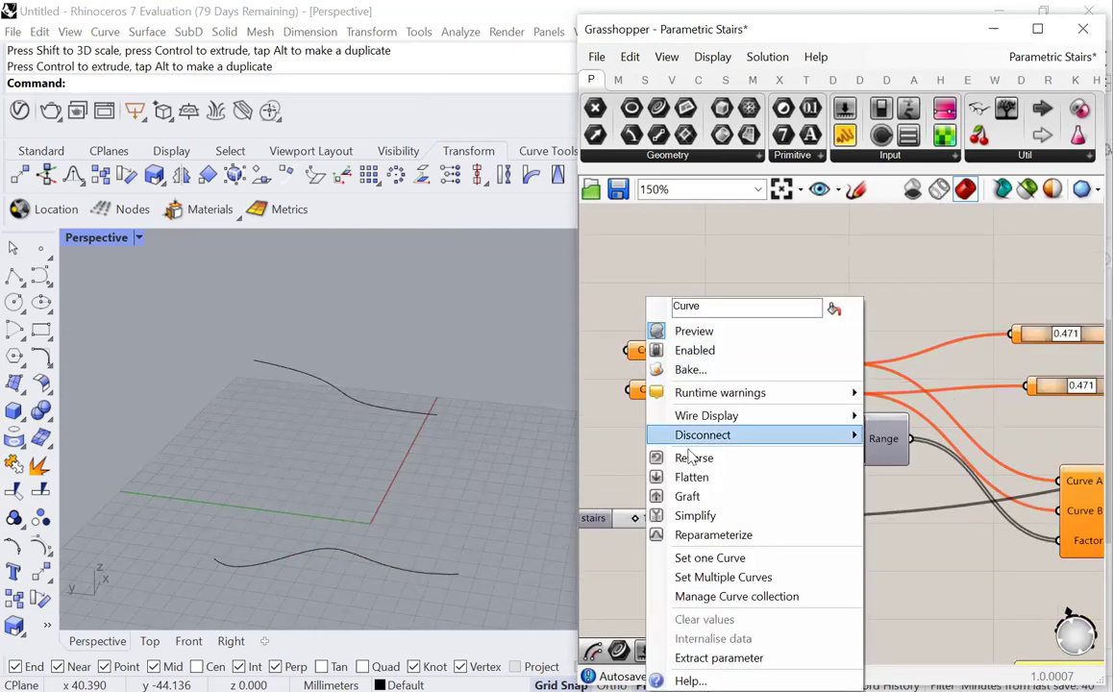
click(680, 559)
click(340, 390)
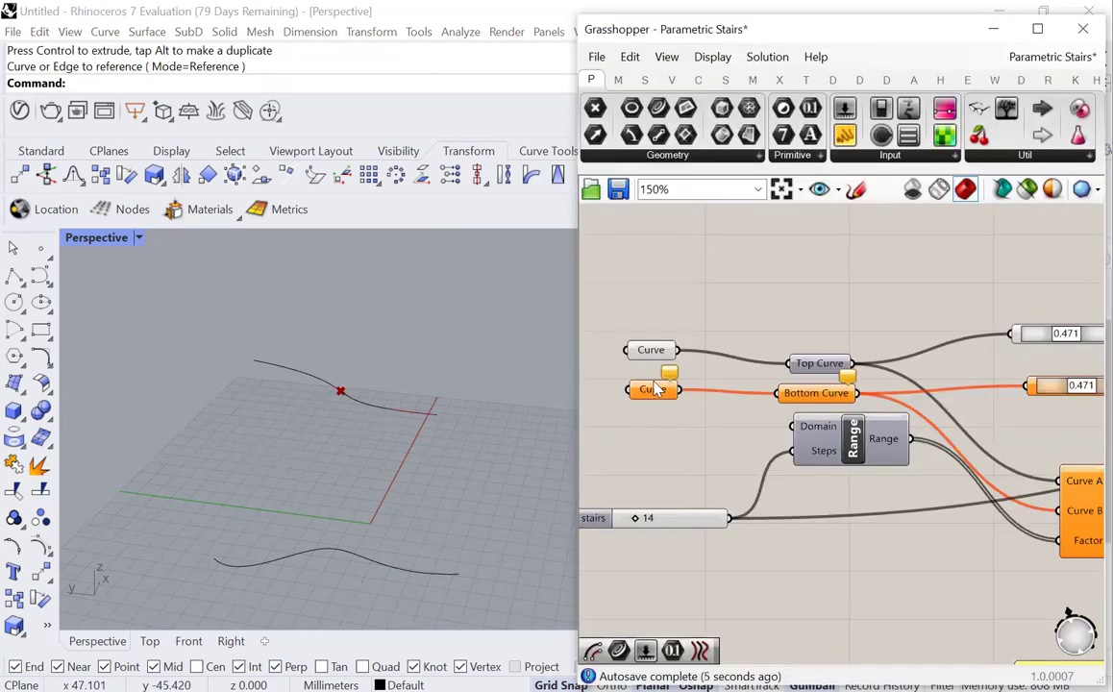
right_click(656, 387)
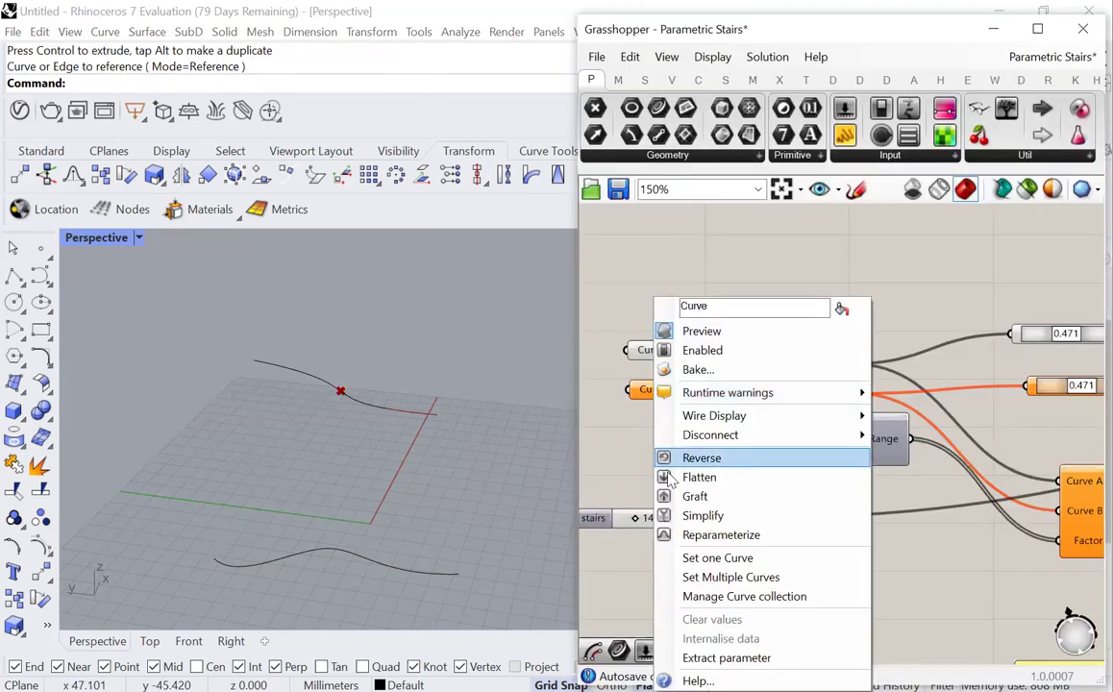
click(680, 559)
scroll(749, 425, down, 2)
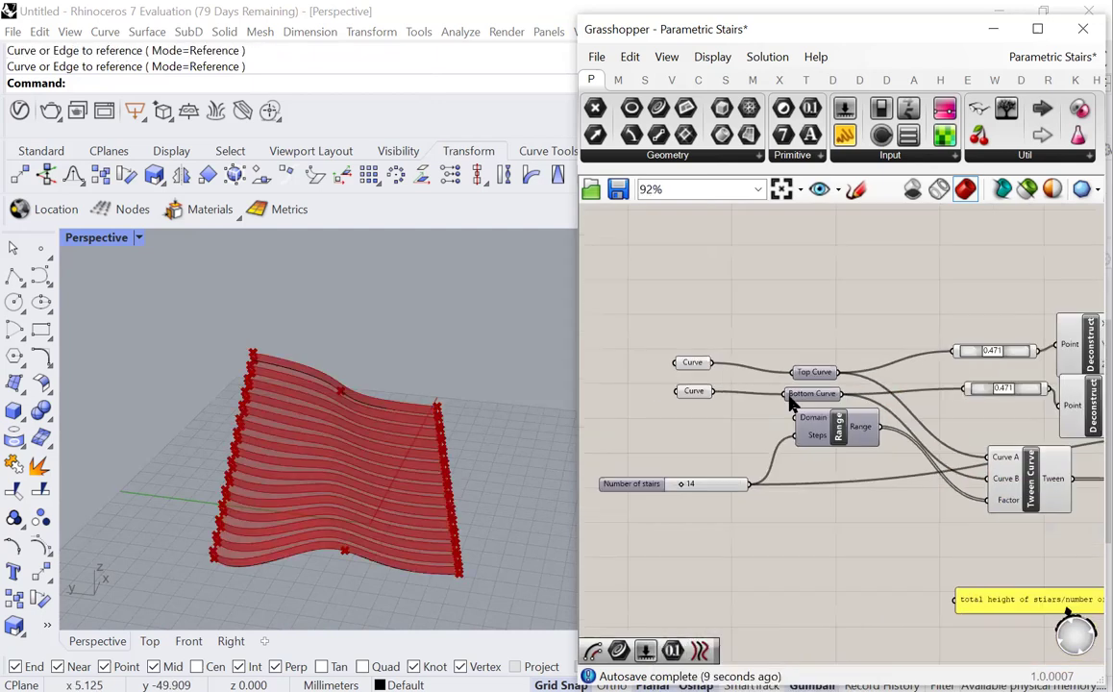
Step: Arrange the Top Curve and Bottom Curve parameters closer together and move the Range component slightly farther below them
scroll(760, 414, up, 3)
drag(976, 305, 874, 423)
drag(855, 318, 857, 378)
click(810, 297)
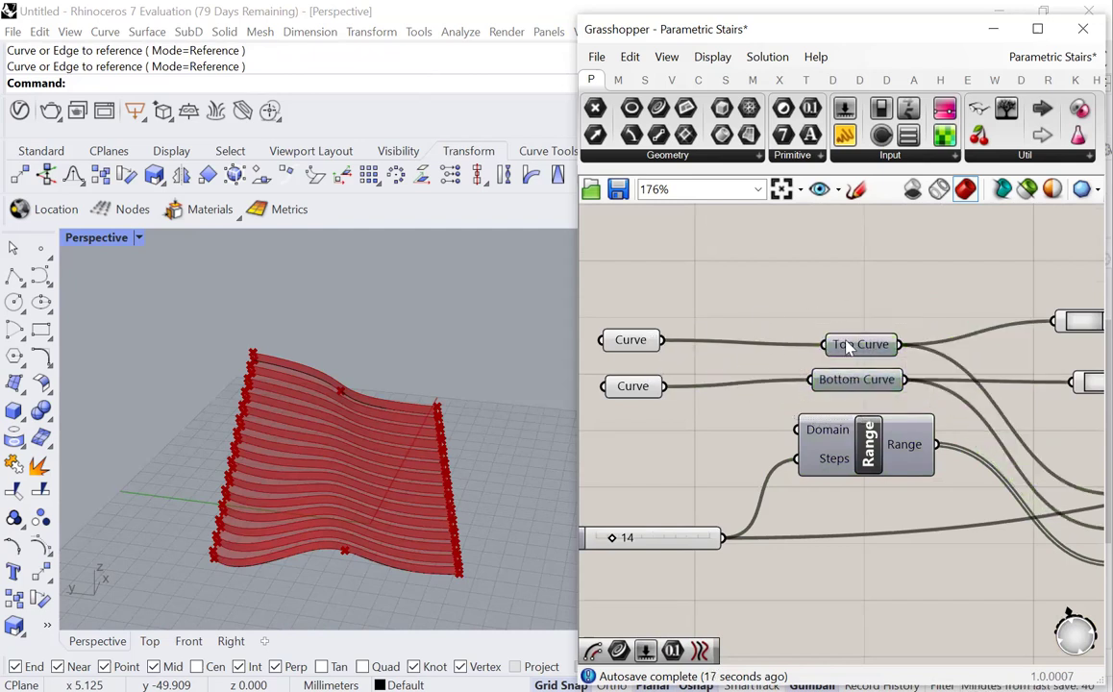
drag(866, 431, 885, 456)
click(964, 503)
scroll(753, 556, down, 3)
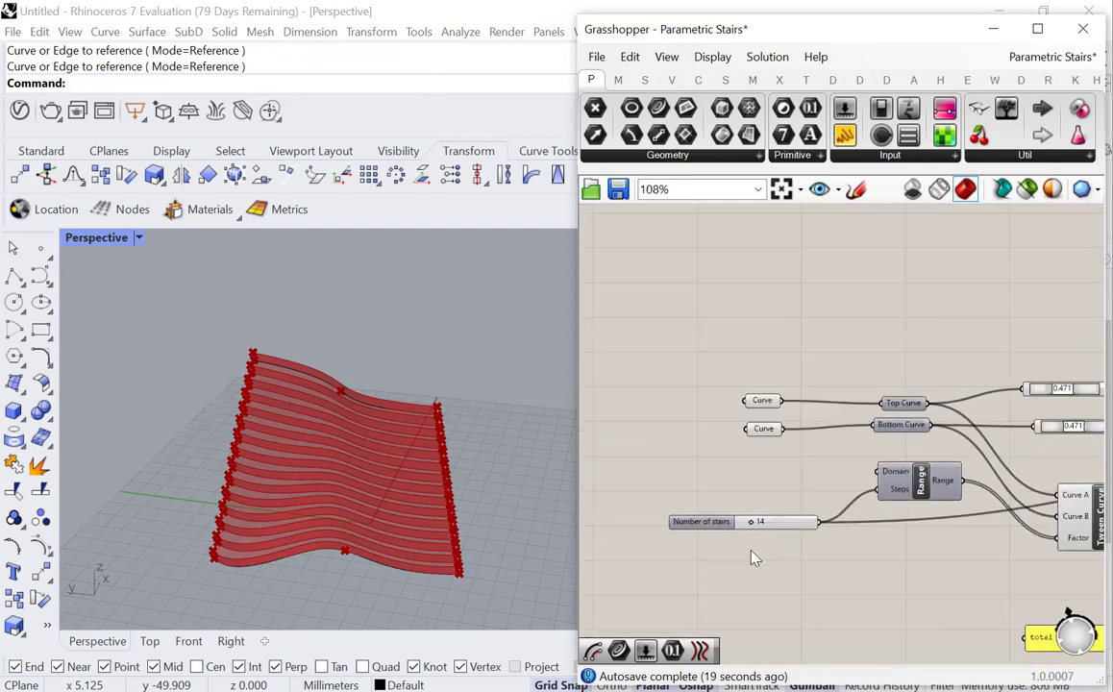
Step: Insert a Number parameter between the Number of stairs slider and the components it feeds, placing it below the Bottom Curve parameter
scroll(787, 556, up, 2)
double_click(786, 555)
text(number)
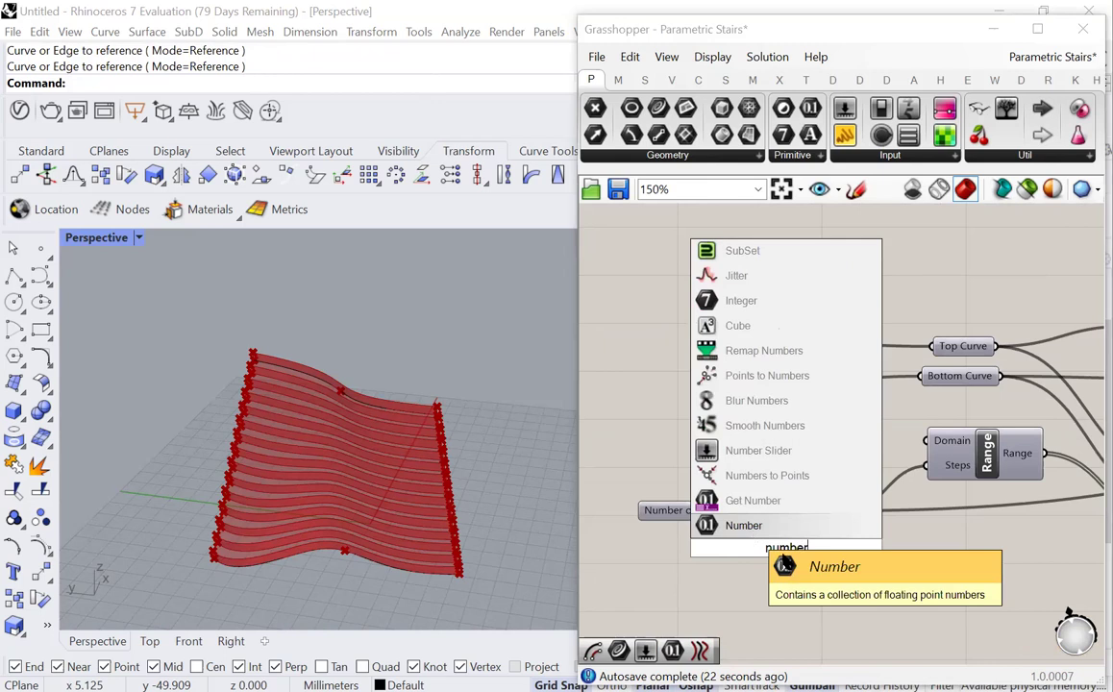
key(Return)
drag(759, 508, 661, 529)
drag(755, 547, 684, 555)
drag(1083, 247, 740, 388)
drag(936, 385, 762, 516)
click(783, 519)
Step: Rename the Number parameter to "Number of stairs"
scroll(784, 520, up, 1)
scroll(783, 522, up, 1)
right_click(788, 525)
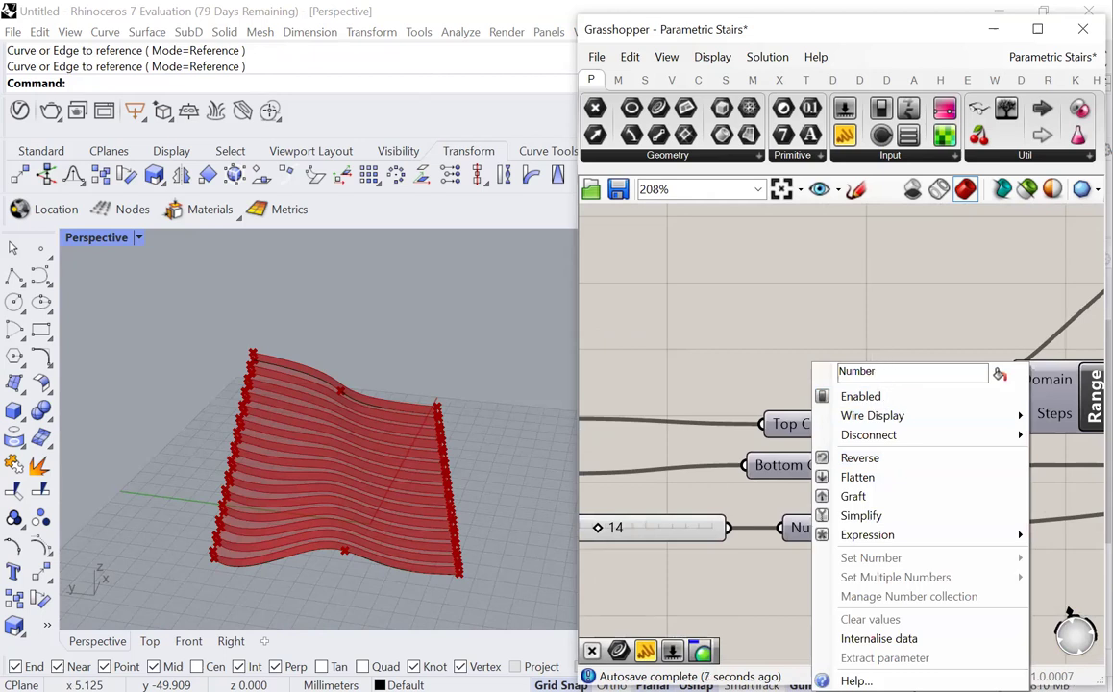
text(of stoars)
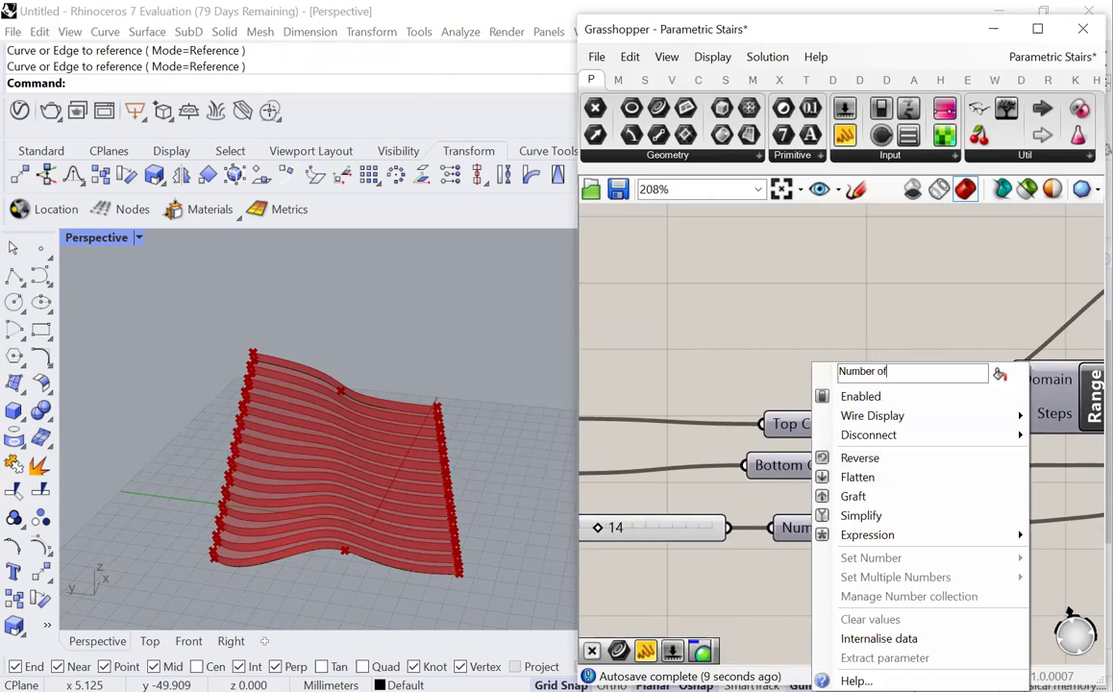
key(BackSpace)
key(BackSpace)
key(BackSpace)
key(BackSpace)
key(BackSpace)
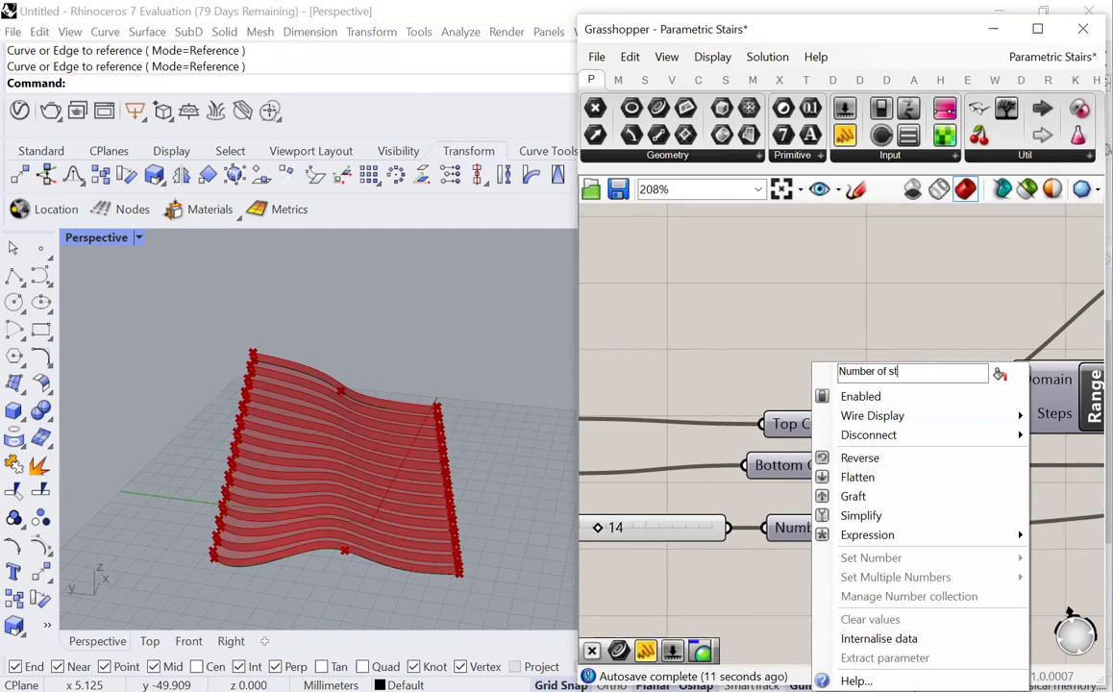
text(tairs)
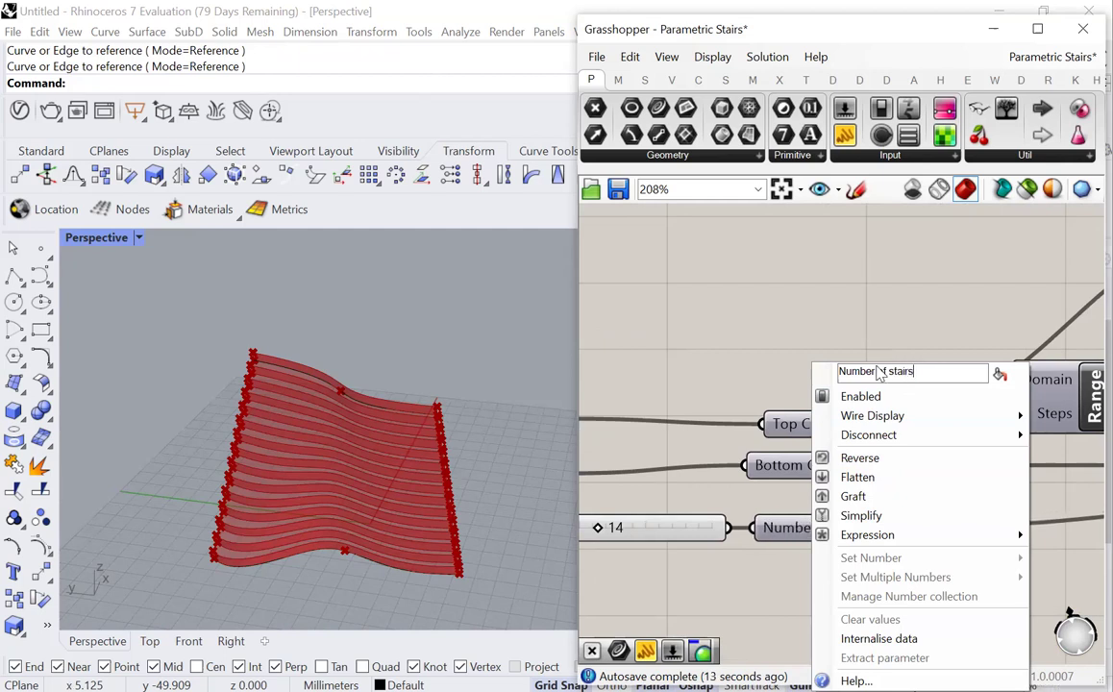
key(Return)
Step: Select the two source Curve parameters and the stair-count slider and move them farther from the named input parameters
scroll(875, 349, down, 8)
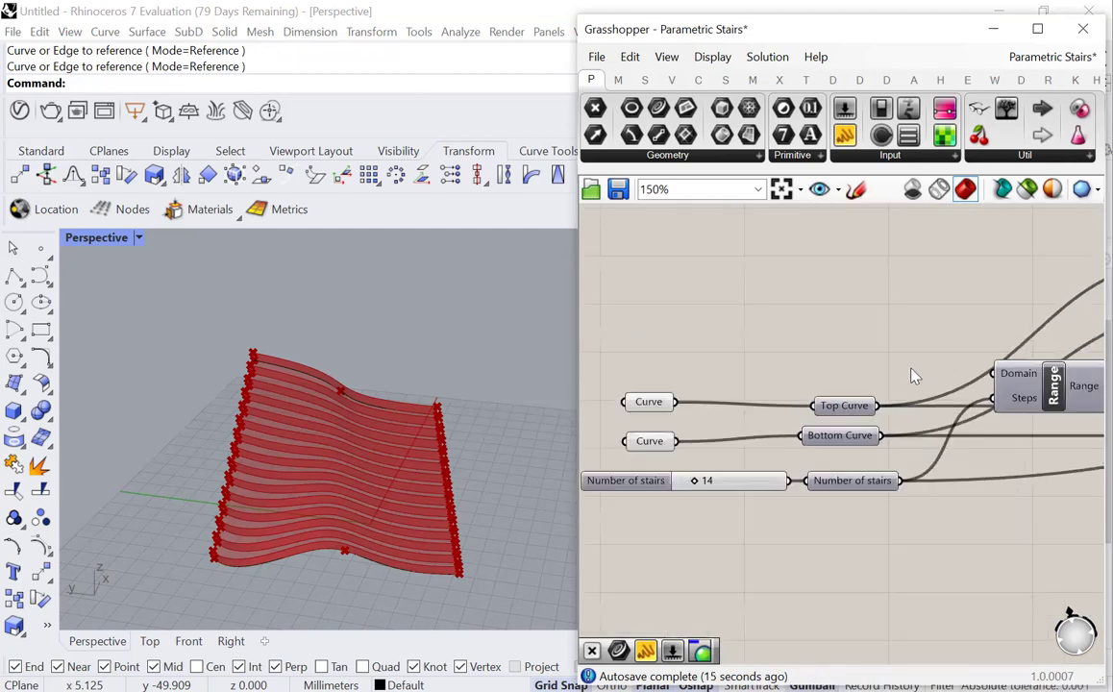
scroll(666, 392, up, 5)
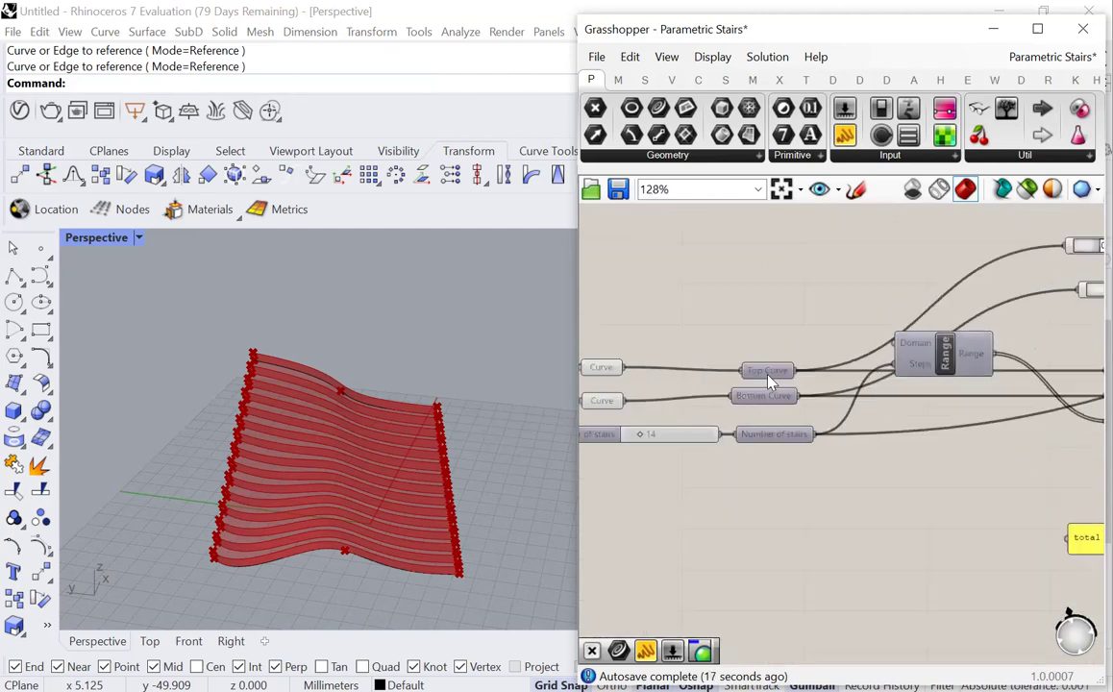
scroll(711, 356, down, 3)
drag(734, 347, 678, 437)
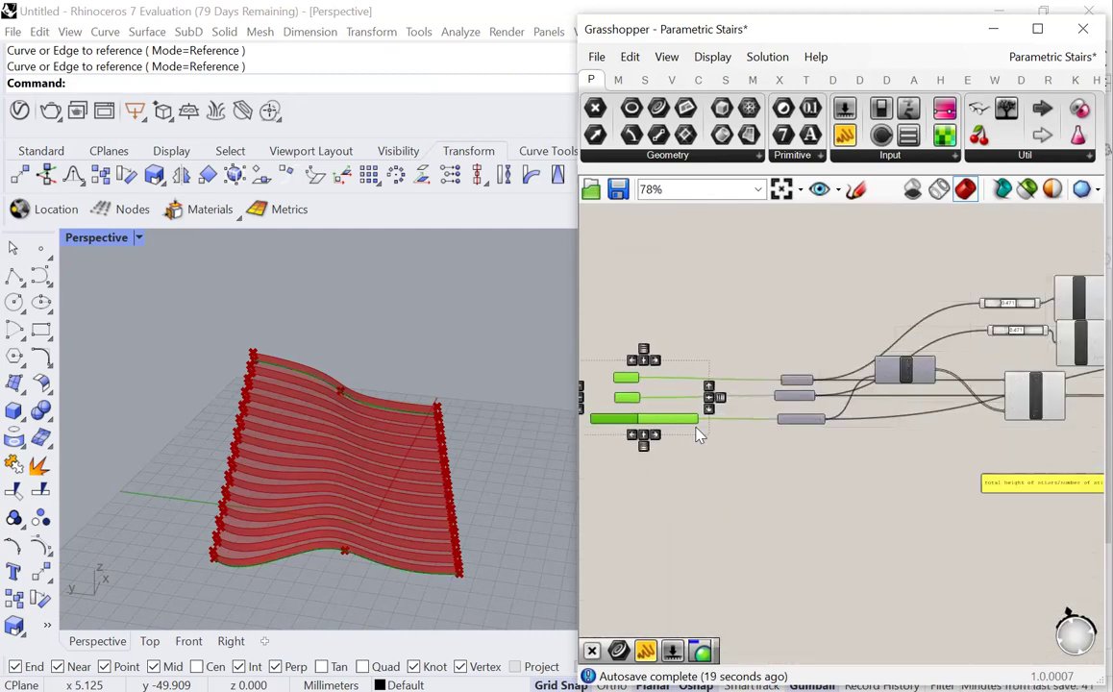
Step: Move the Loft component closer to the Curve parameter that feeds it
scroll(699, 435, up, 4)
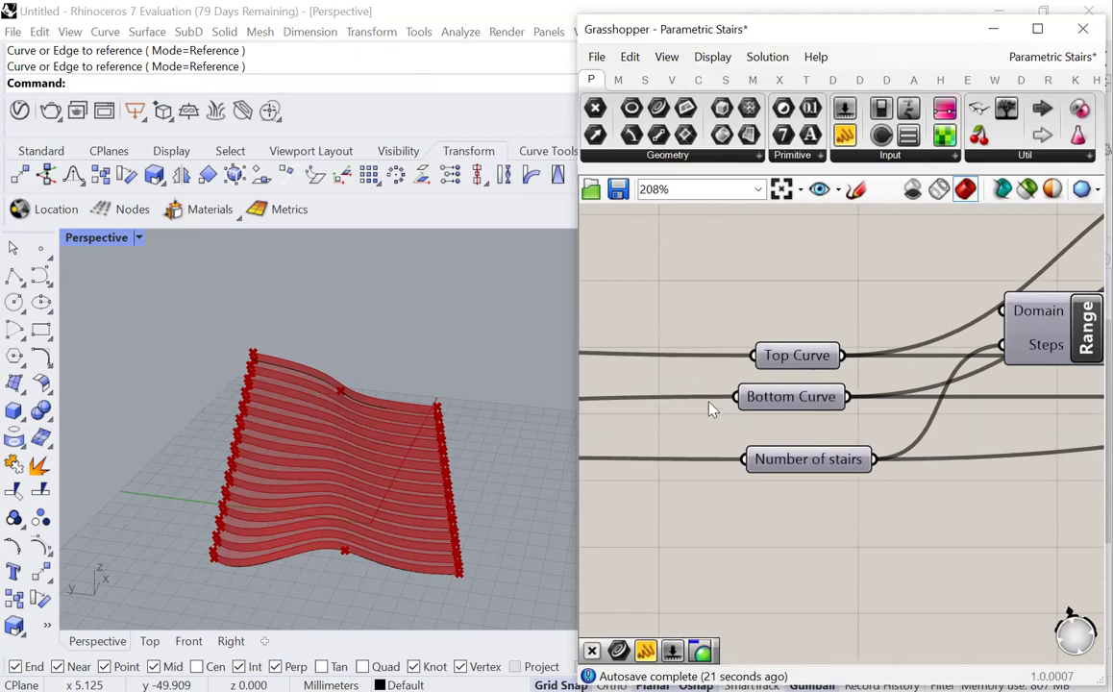
scroll(711, 409, down, 8)
scroll(1030, 423, up, 9)
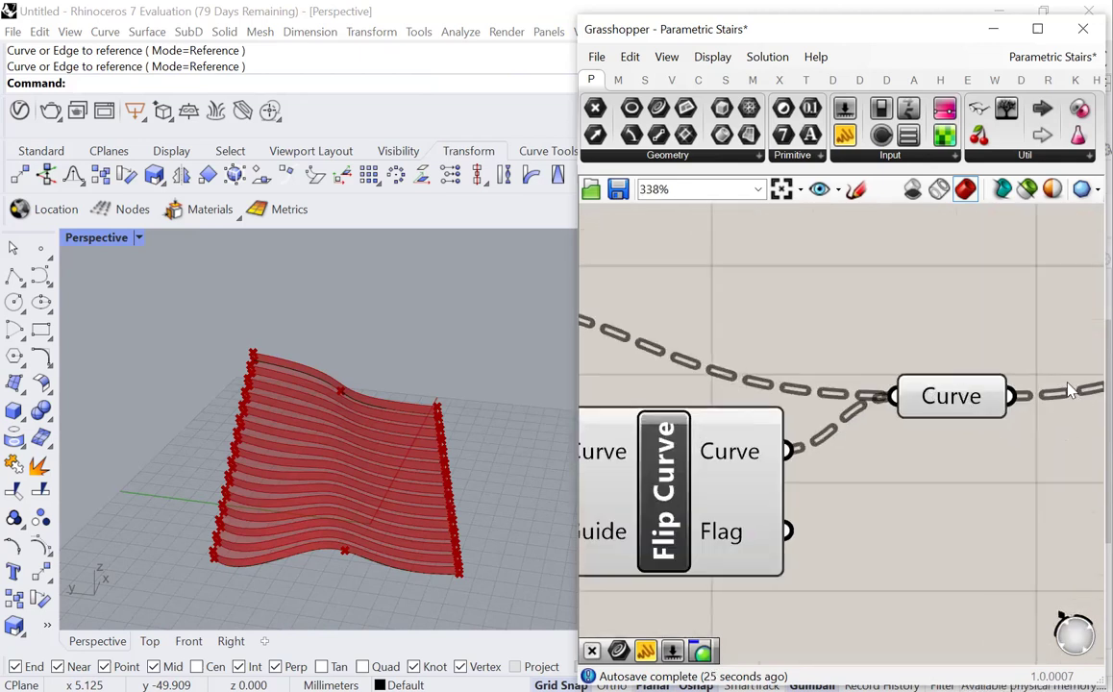
scroll(1071, 389, down, 5)
scroll(1006, 423, up, 1)
drag(1006, 423, 943, 437)
click(919, 357)
scroll(990, 418, up, 3)
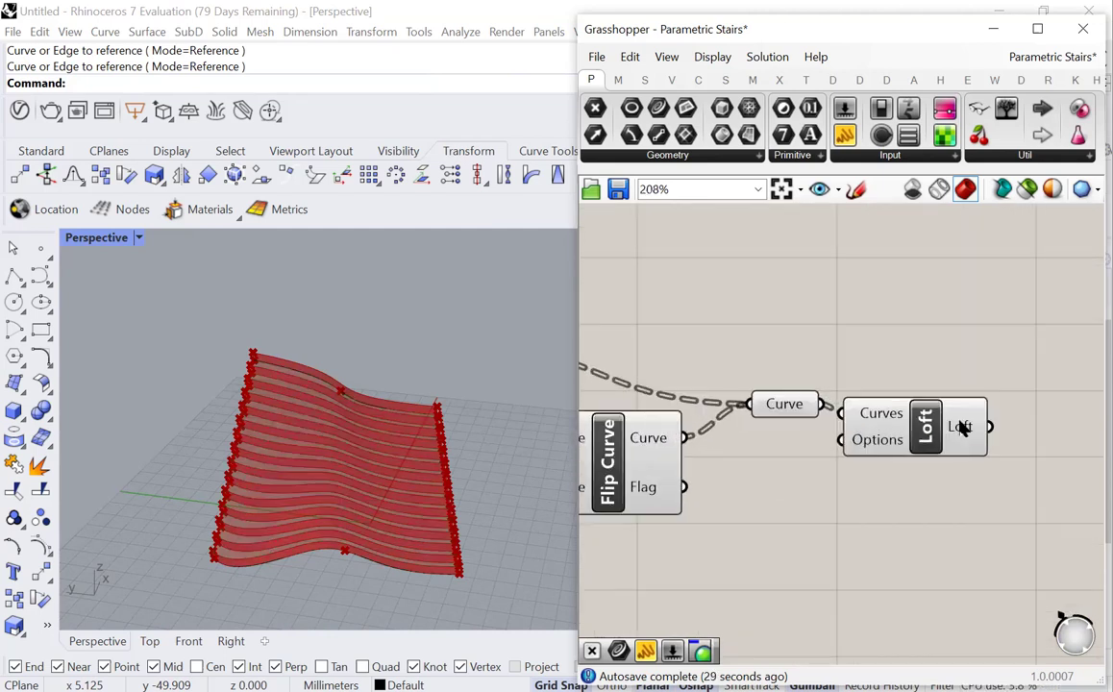
scroll(966, 437, down, 3)
scroll(976, 453, up, 2)
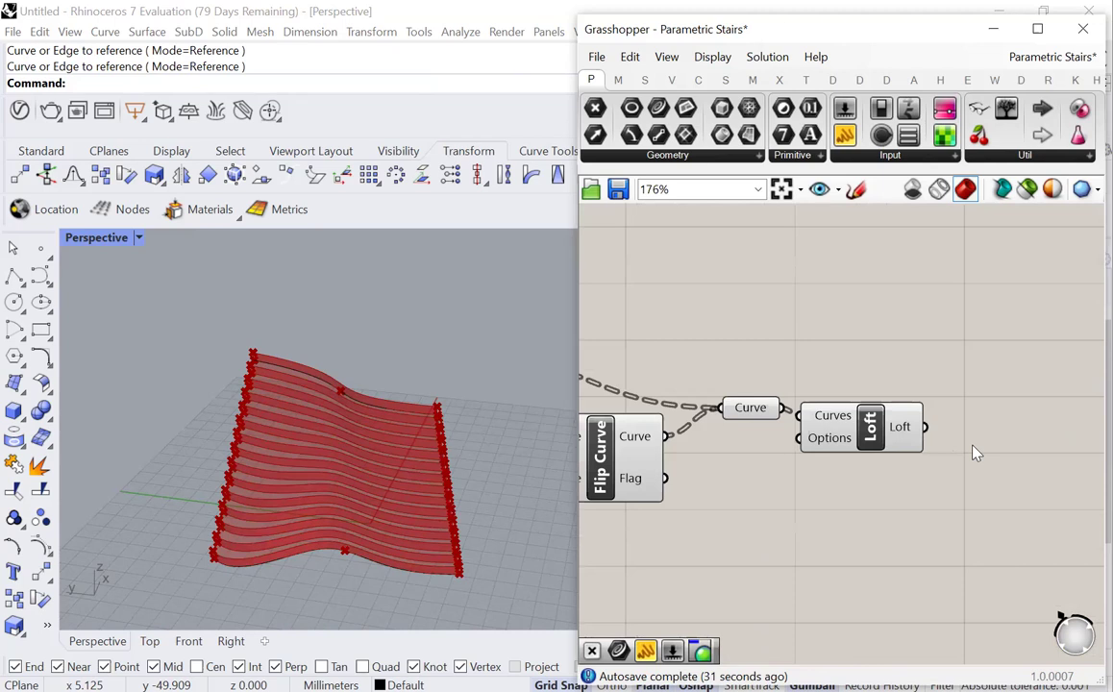
Step: Add a Brep parameter after the Loft component and connect the Loft output to it
double_click(975, 453)
text(brep)
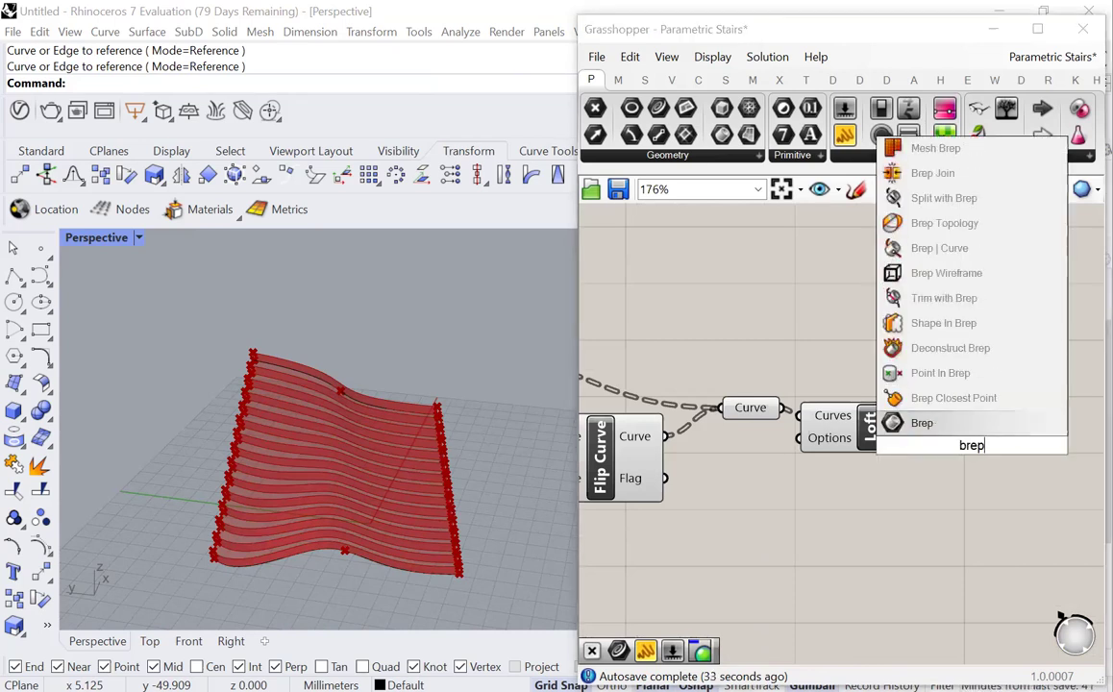
key(Return)
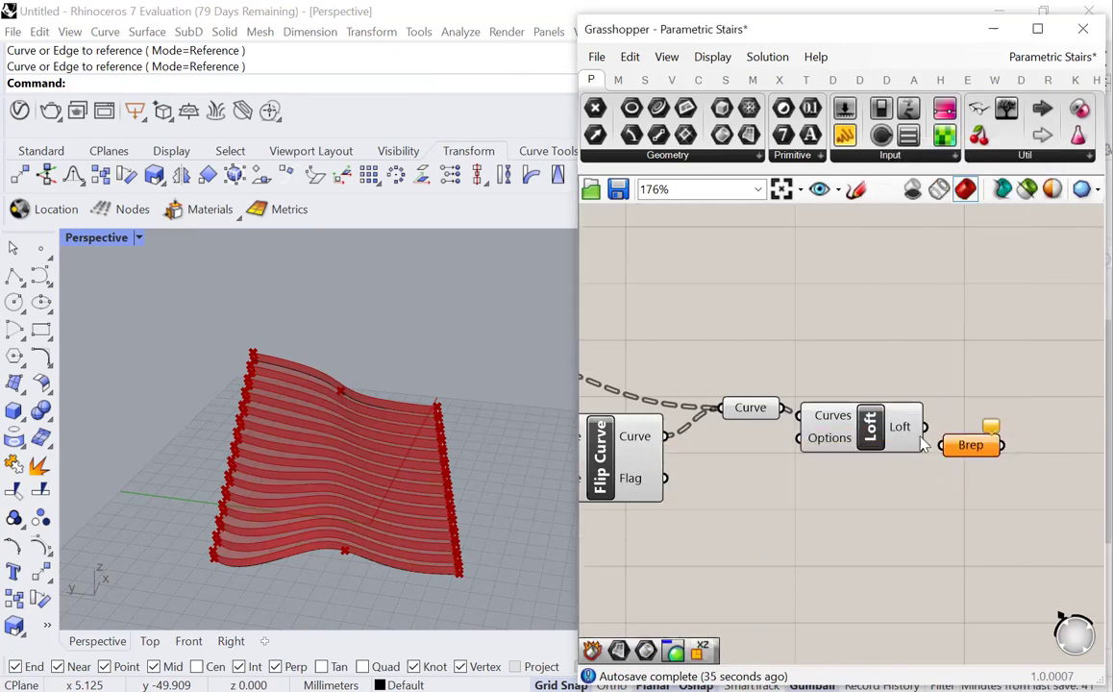
drag(925, 427, 976, 451)
click(1040, 364)
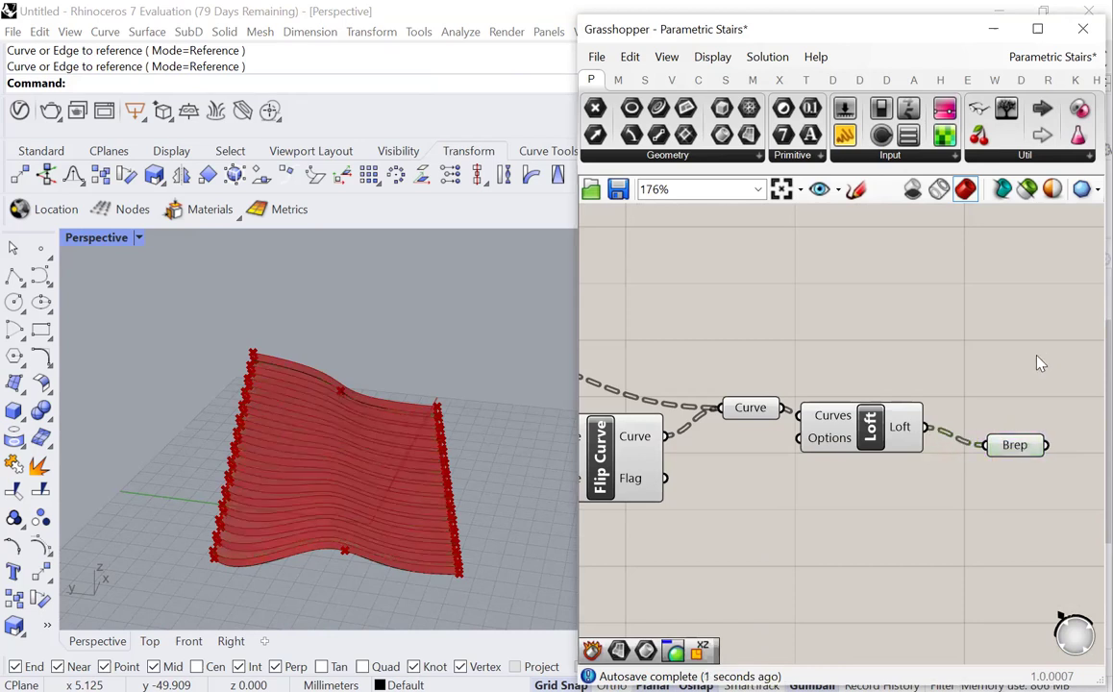
scroll(1035, 371, down, 5)
scroll(997, 335, down, 2)
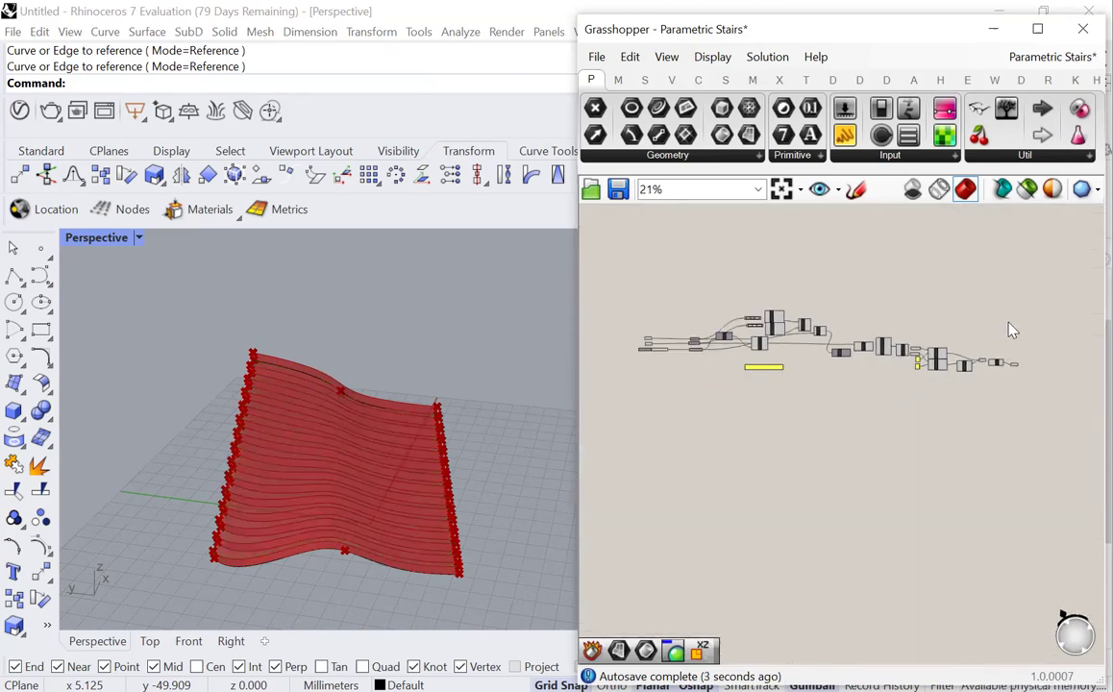
Step: Turn off the preview for the stair definition's components, leaving out the new Brep parameter
mouse_move(998, 306)
mouse_down()
mouse_move(787, 432)
mouse_move(710, 417)
mouse_up()
right_click(710, 417)
click(751, 426)
click(1004, 420)
Step: Move the Brep parameter below the Loft component and connect the Extrude component's Extrusion output to it alongside the Loft
scroll(1027, 380, up, 7)
drag(988, 372, 990, 444)
click(1011, 370)
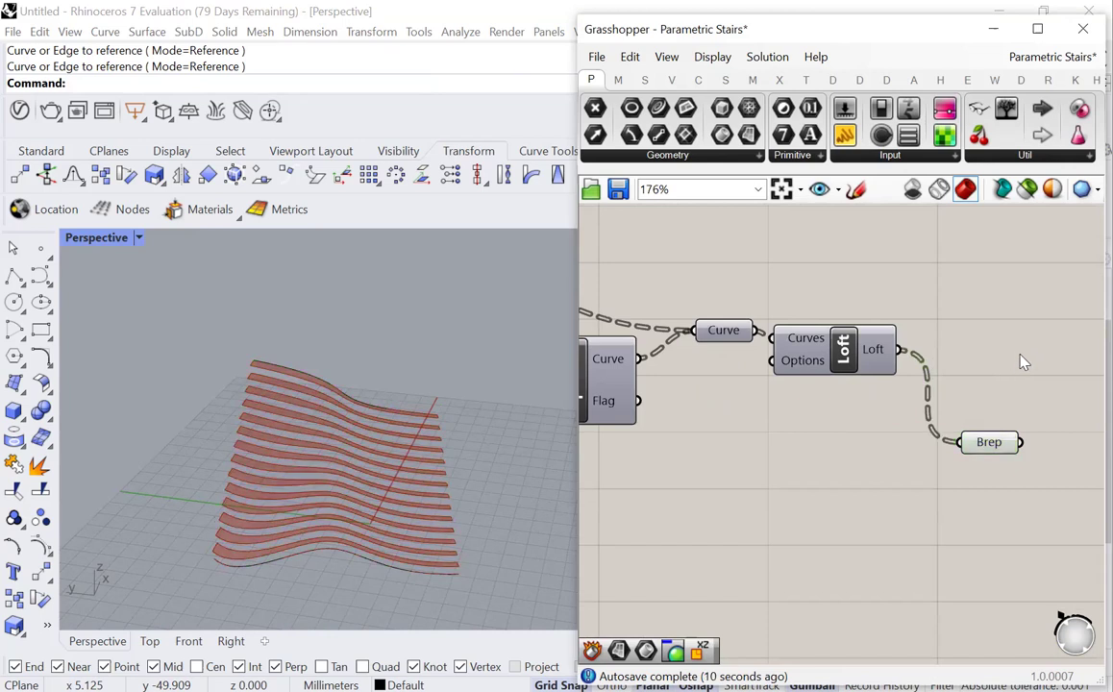
scroll(1024, 362, down, 5)
scroll(779, 331, up, 4)
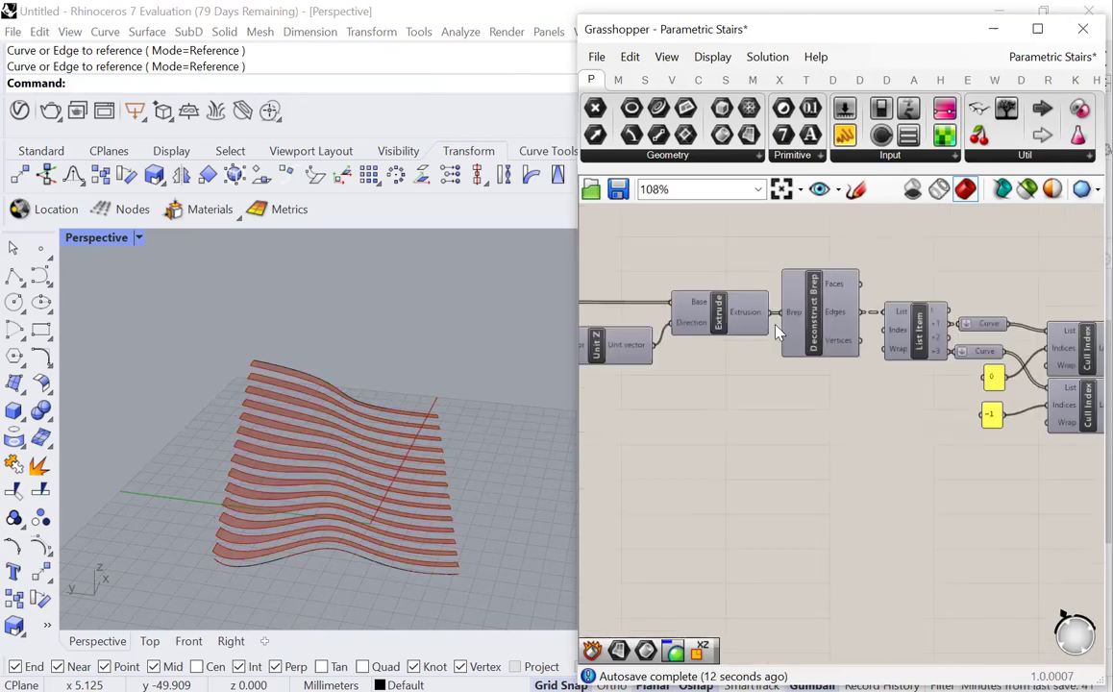
drag(780, 313, 939, 389)
click(995, 389)
scroll(995, 389, up, 4)
Step: Add a second Brep parameter after the first, fed by the first one's output
click(876, 383)
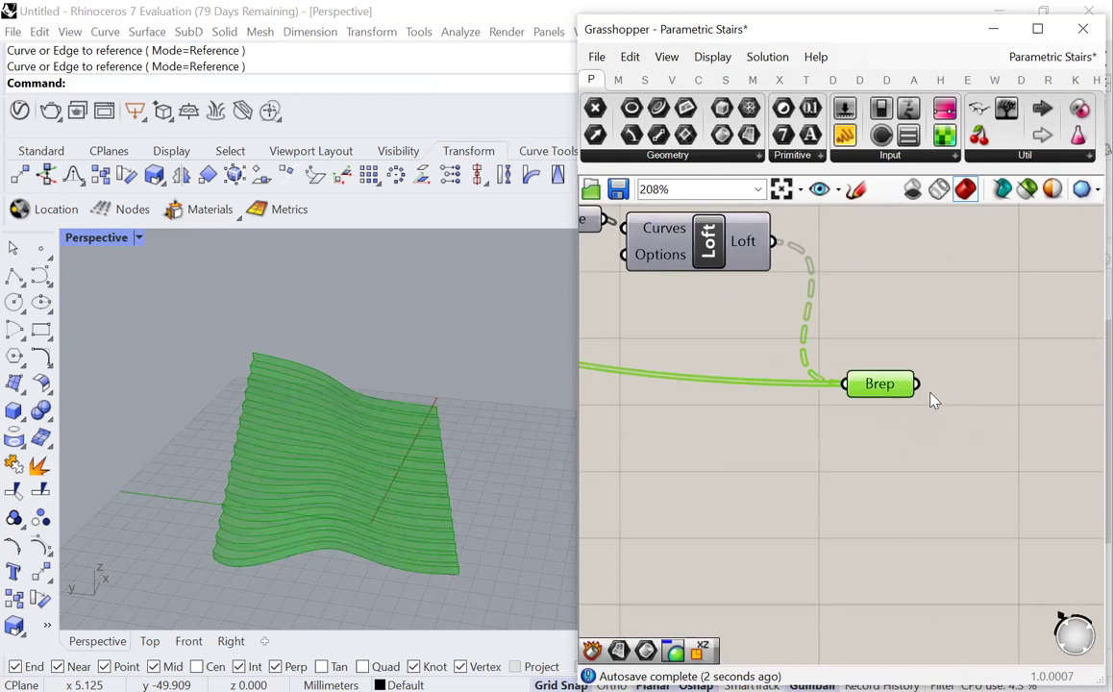
alt+drag(844, 392, 983, 393)
click(1014, 417)
scroll(1017, 414, down, 4)
scroll(1021, 409, down, 12)
scroll(1038, 349, up, 2)
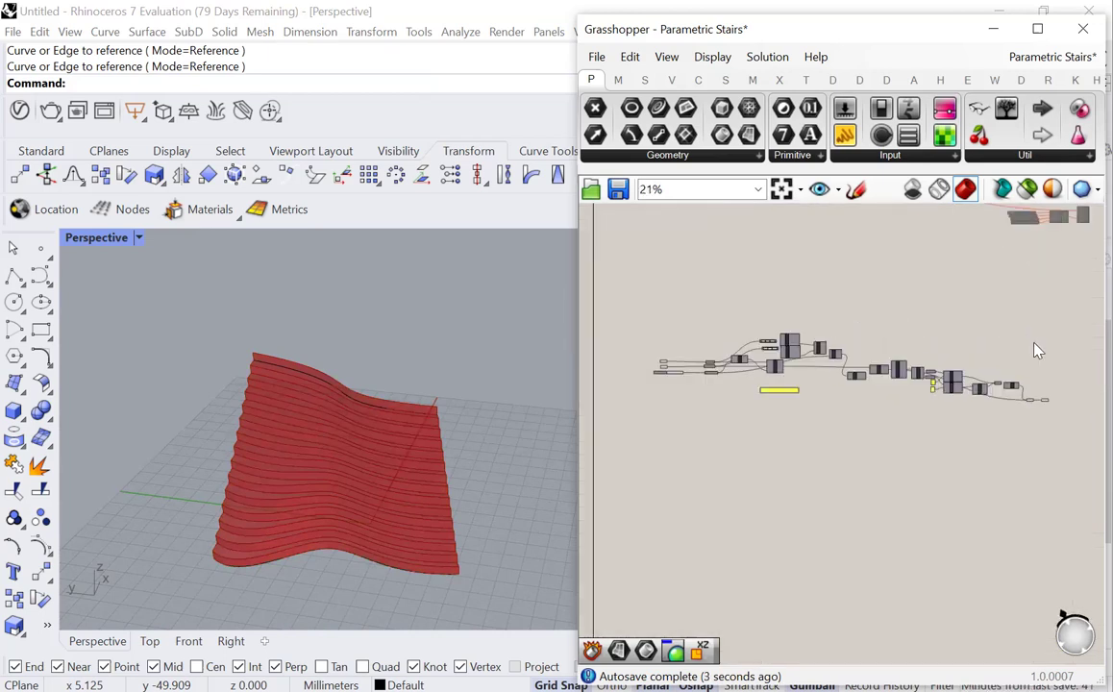
Step: Cluster the components from the Top Curve, Bottom Curve and Number of stairs parameters through the first Brep, excluding the source parameters and final Brep
drag(1033, 318, 689, 452)
scroll(670, 378, up, 1)
scroll(670, 378, up, 9)
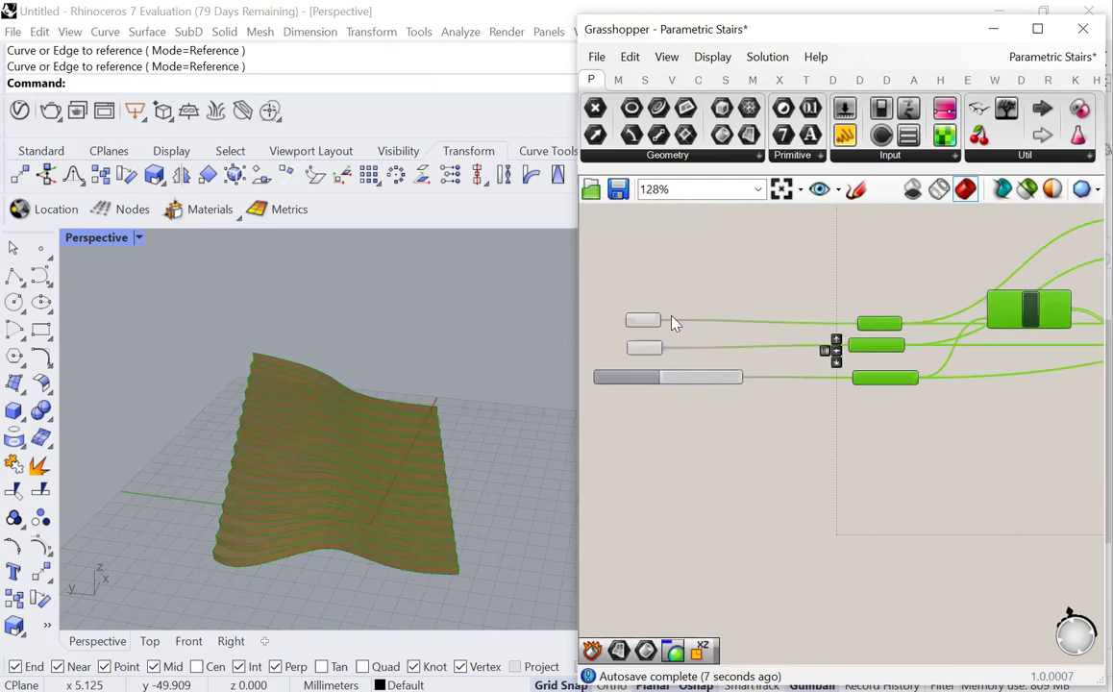
scroll(641, 360, down, 10)
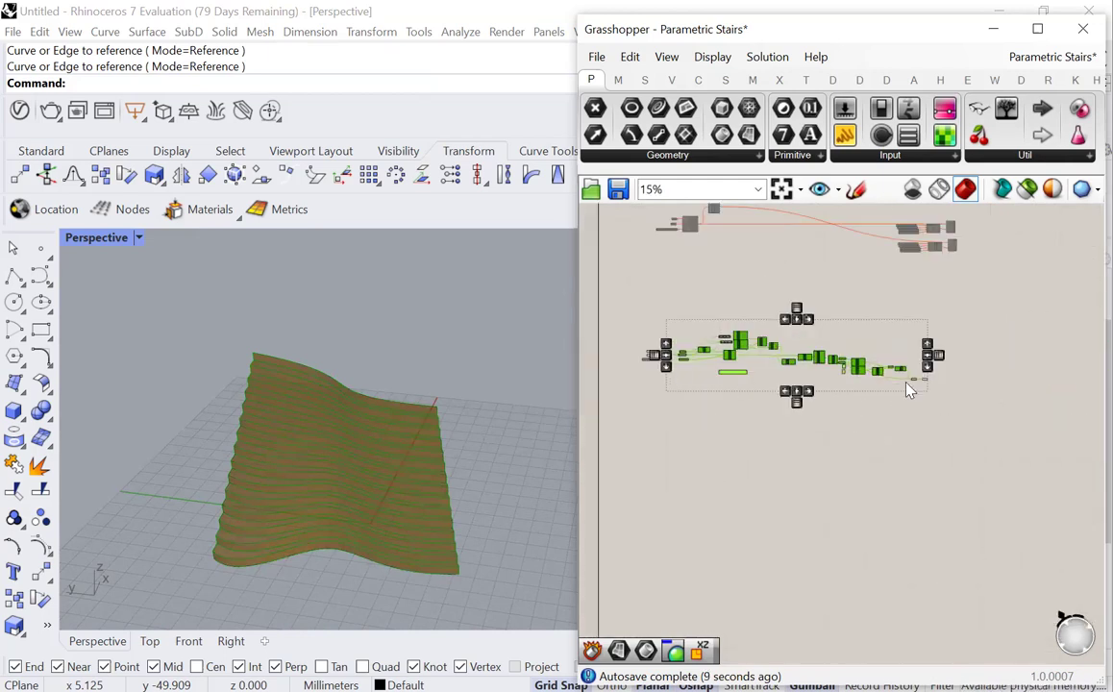
scroll(887, 411, up, 9)
scroll(996, 380, up, 2)
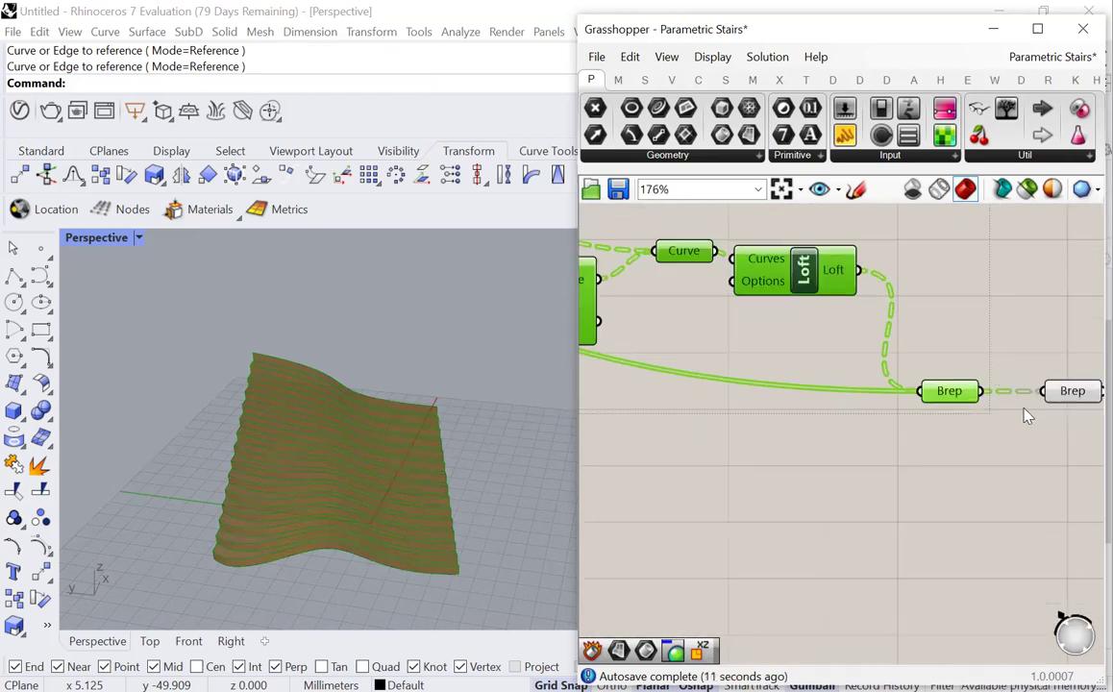
scroll(1027, 415, down, 10)
scroll(862, 394, up, 6)
scroll(863, 394, up, 5)
scroll(865, 392, up, 2)
scroll(895, 397, down, 2)
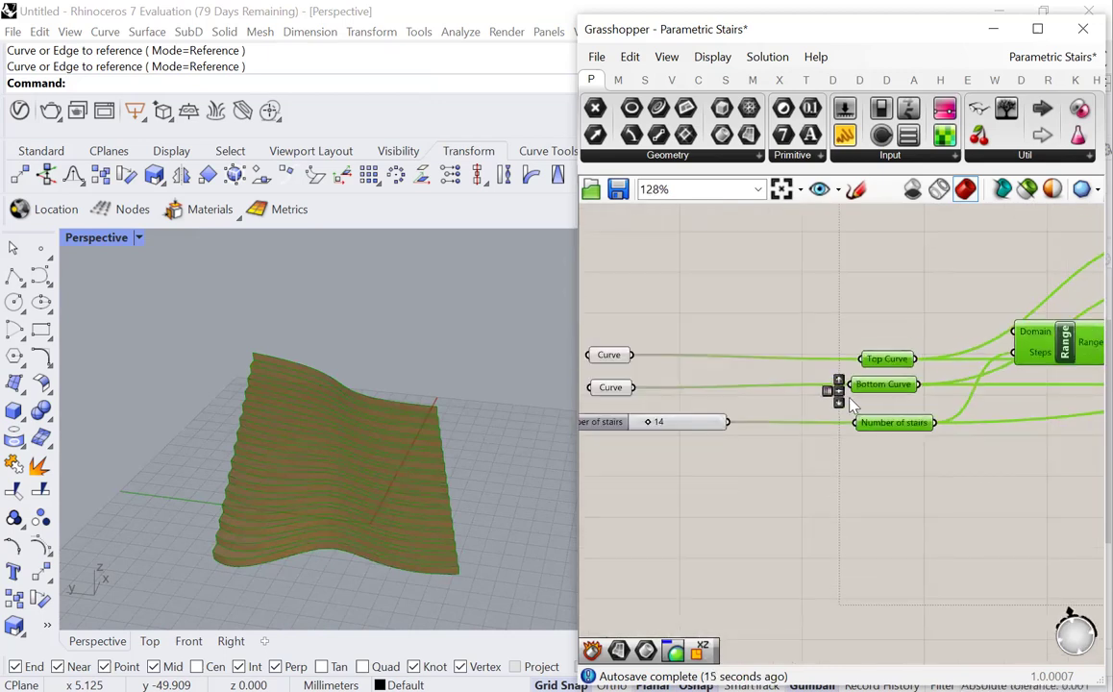
scroll(849, 404, up, 2)
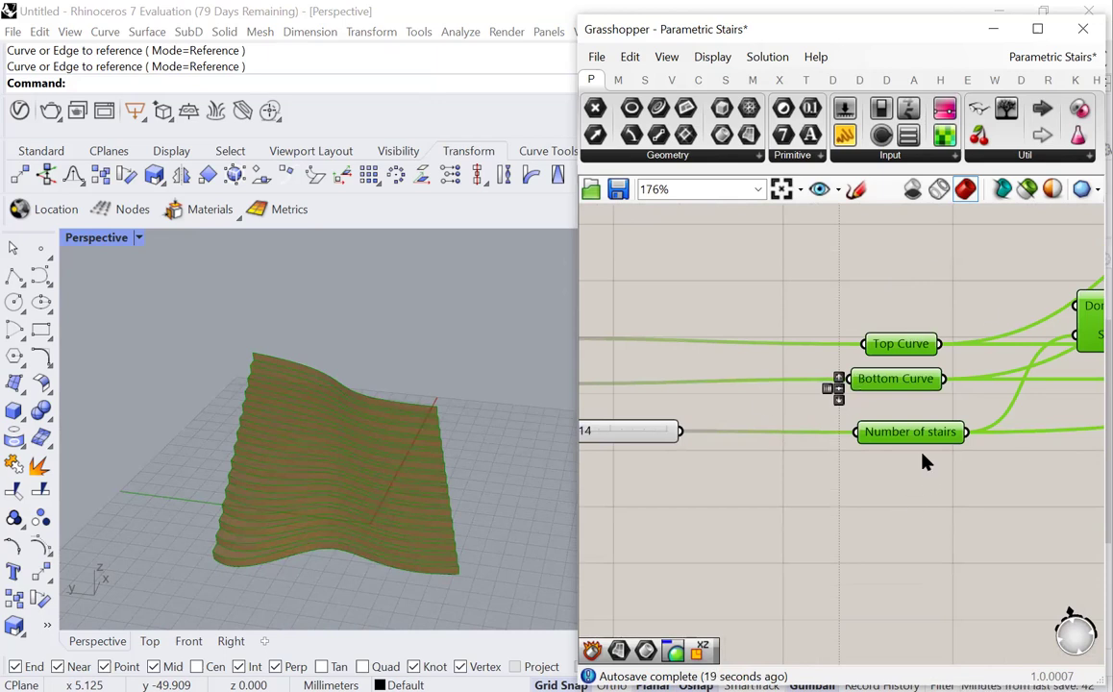
right_click(820, 288)
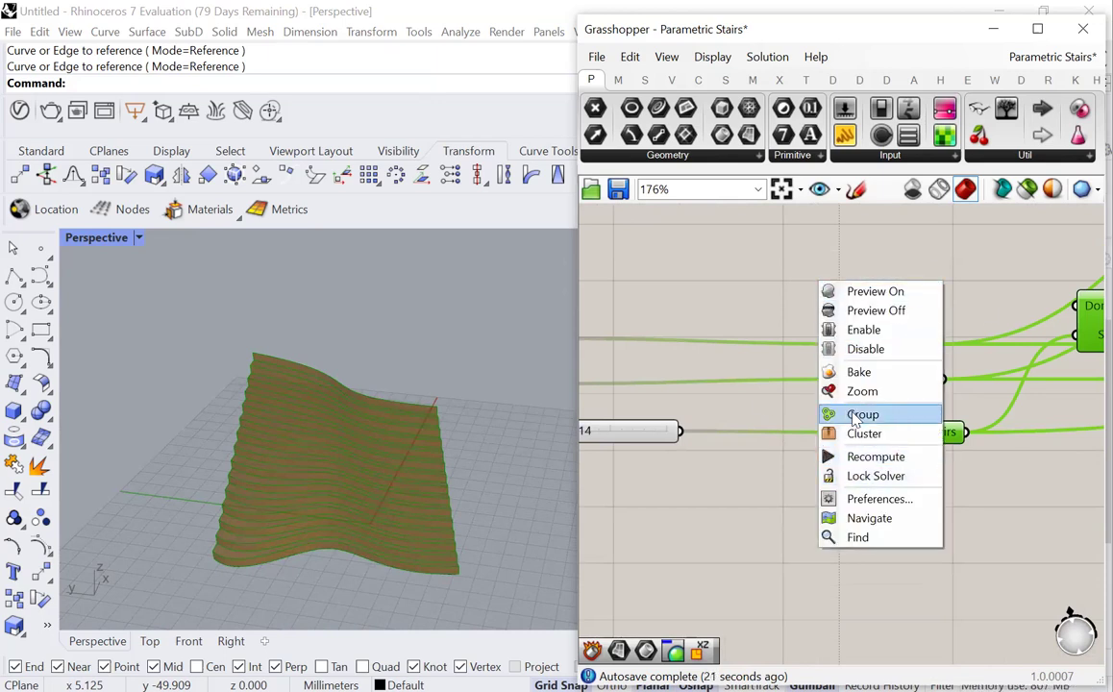
click(841, 434)
Step: Move the new cluster close to the two source Curve parameters and the Number of stairs slider
scroll(802, 459, down, 6)
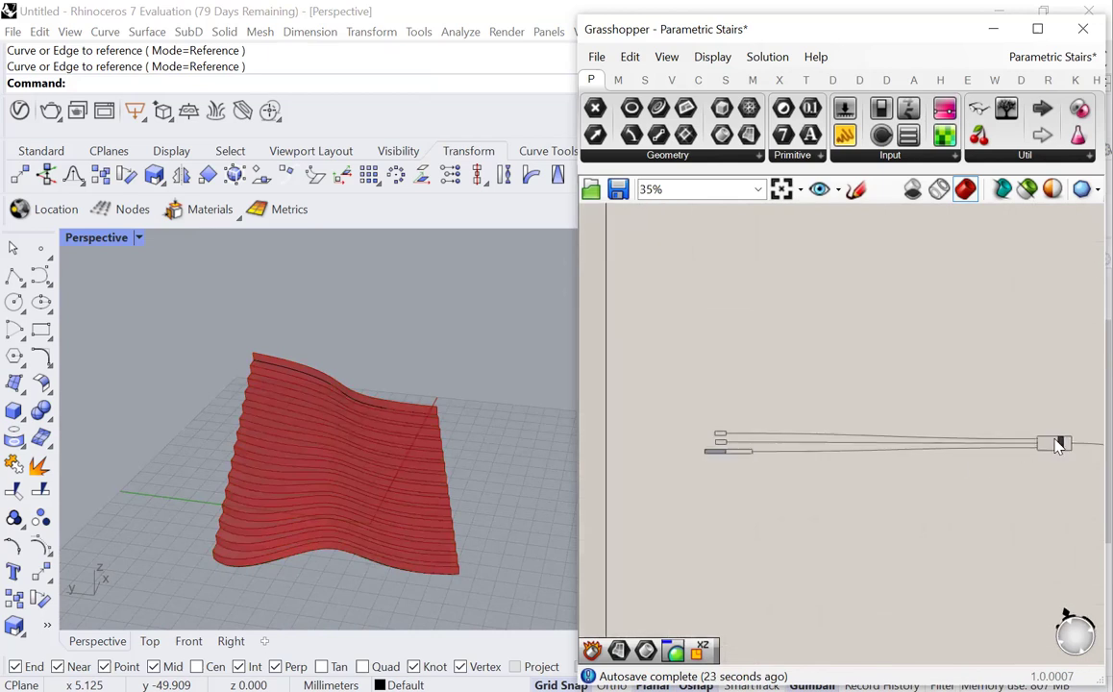
click(769, 444)
scroll(772, 447, up, 8)
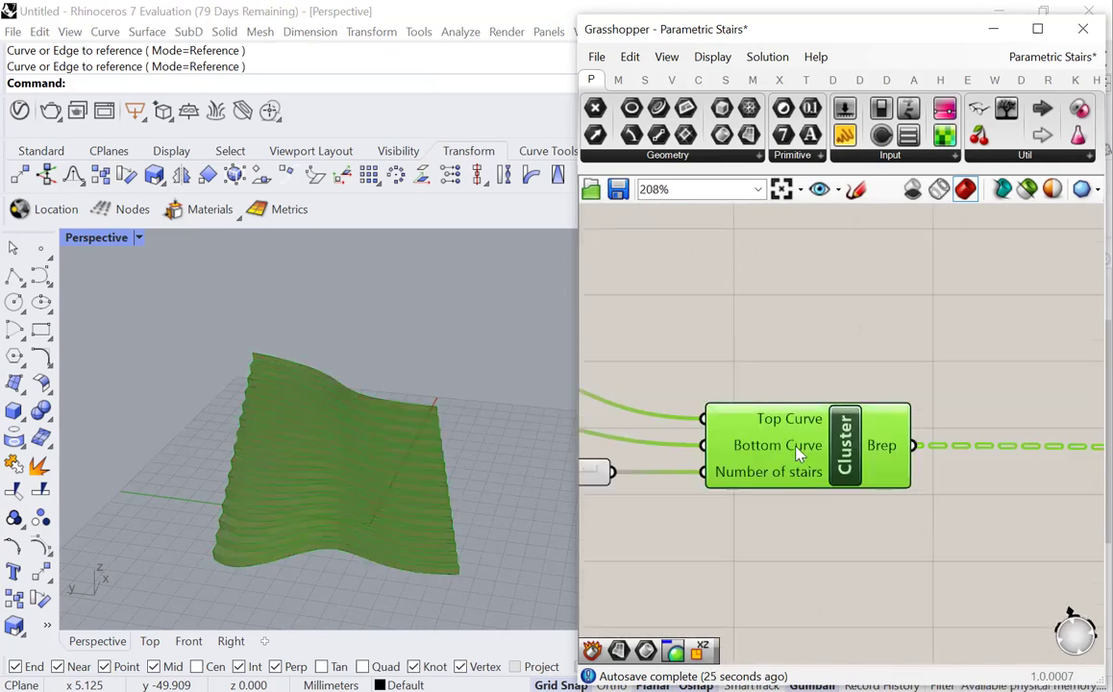
click(790, 386)
scroll(862, 447, down, 1)
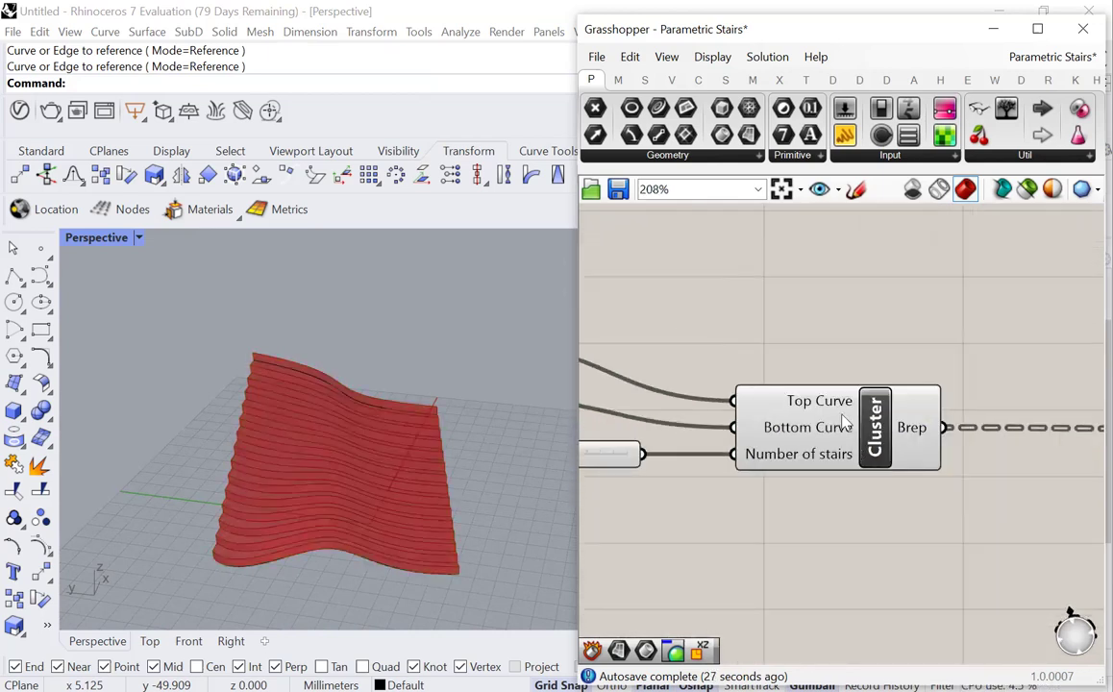
scroll(804, 408, up, 1)
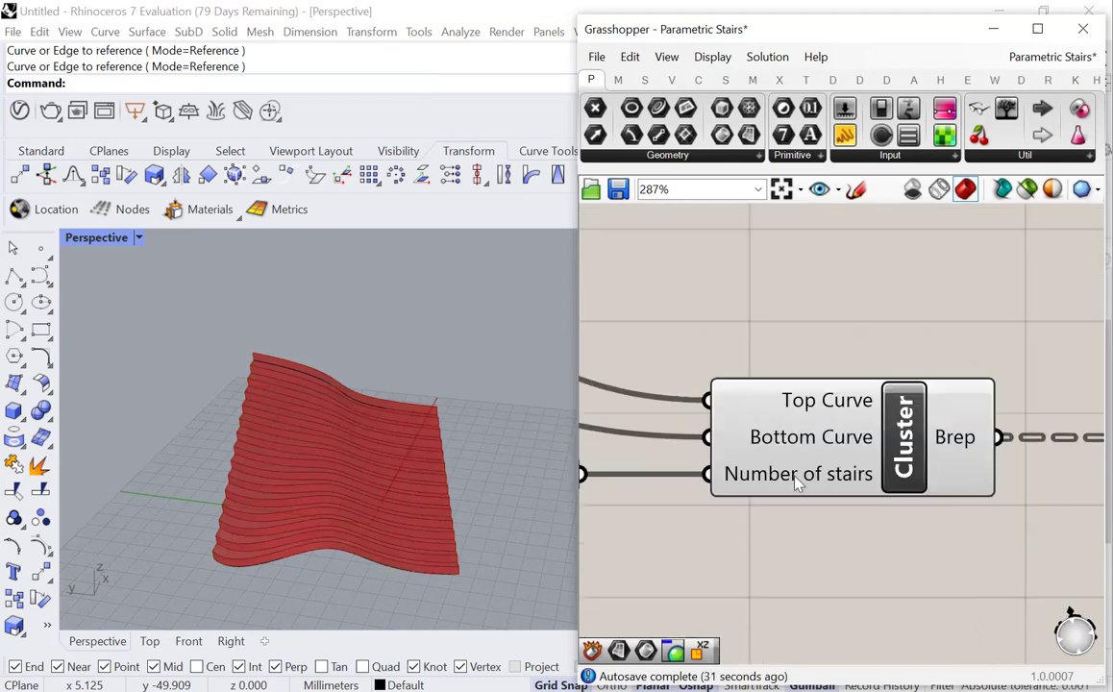
Step: Move the output Brep parameter right beside the cluster, roughly level with the cluster's Brep output
scroll(807, 423, down, 7)
scroll(645, 384, down, 1)
drag(1011, 378, 957, 437)
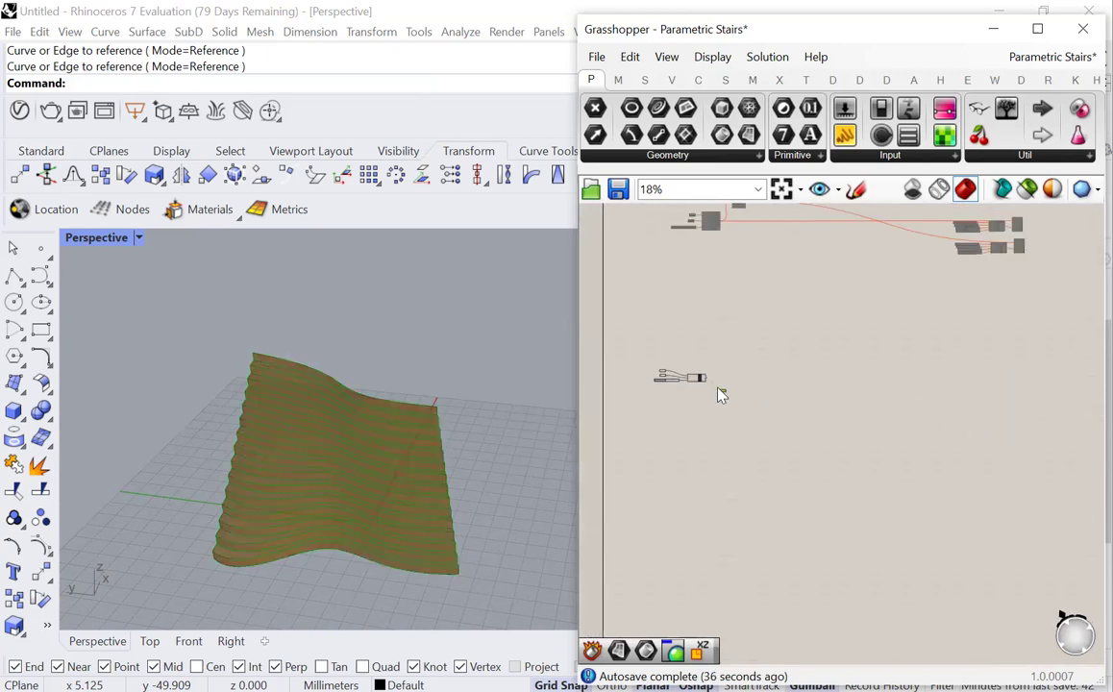
click(673, 385)
scroll(672, 385, up, 5)
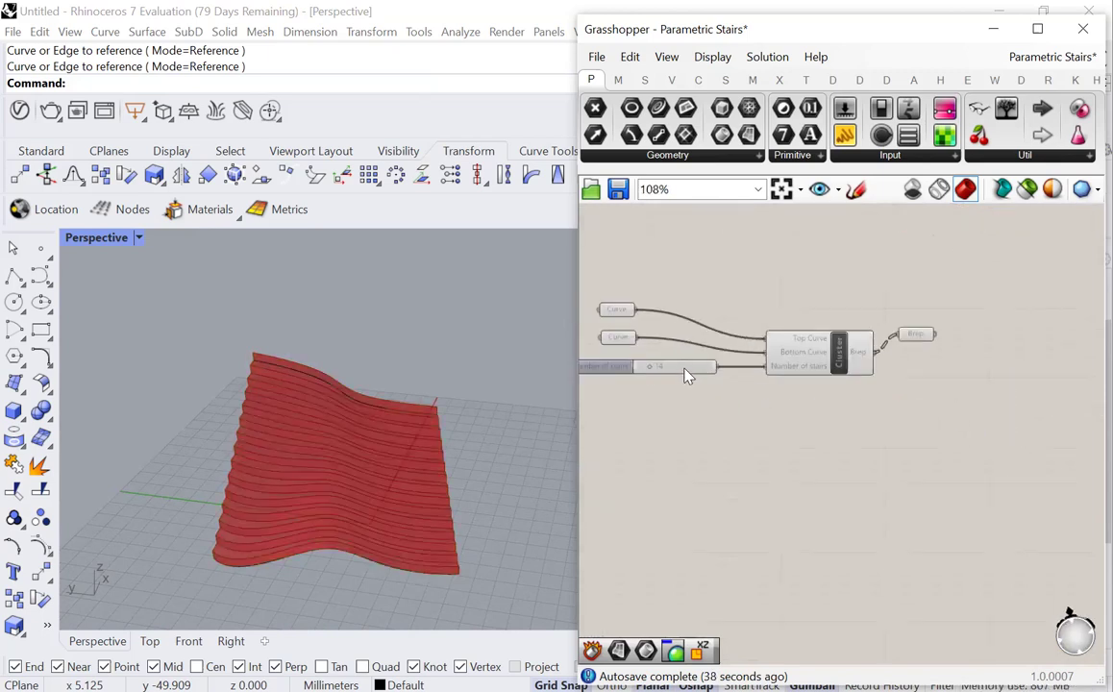
right_drag(937, 427, 984, 446)
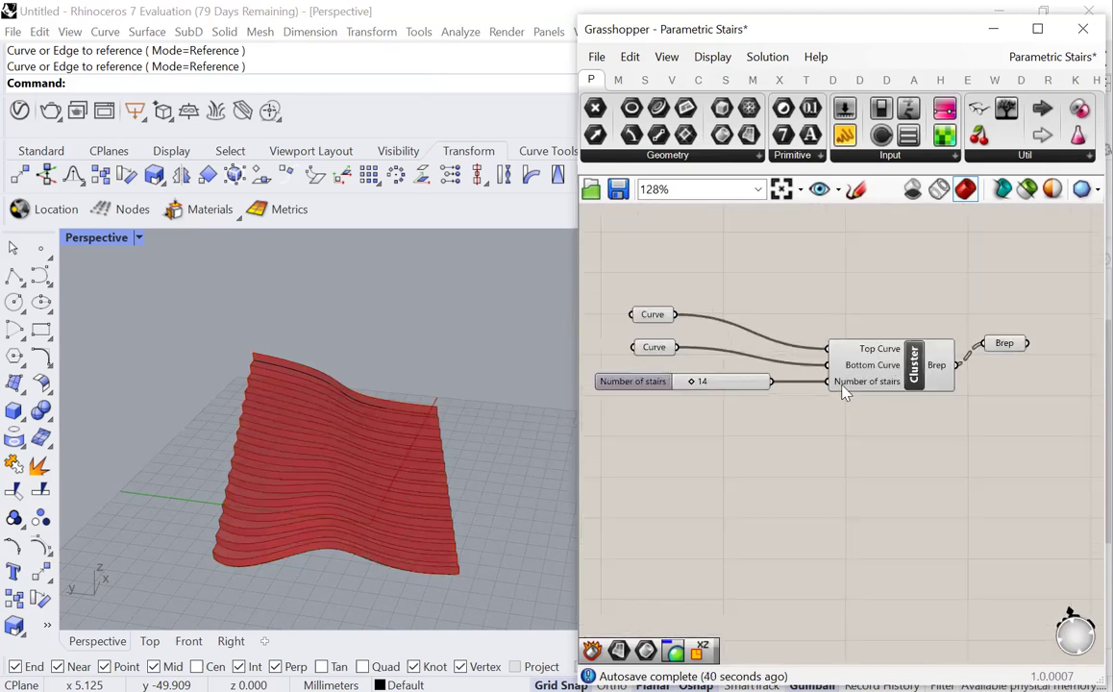
drag(1014, 354, 1011, 367)
click(937, 442)
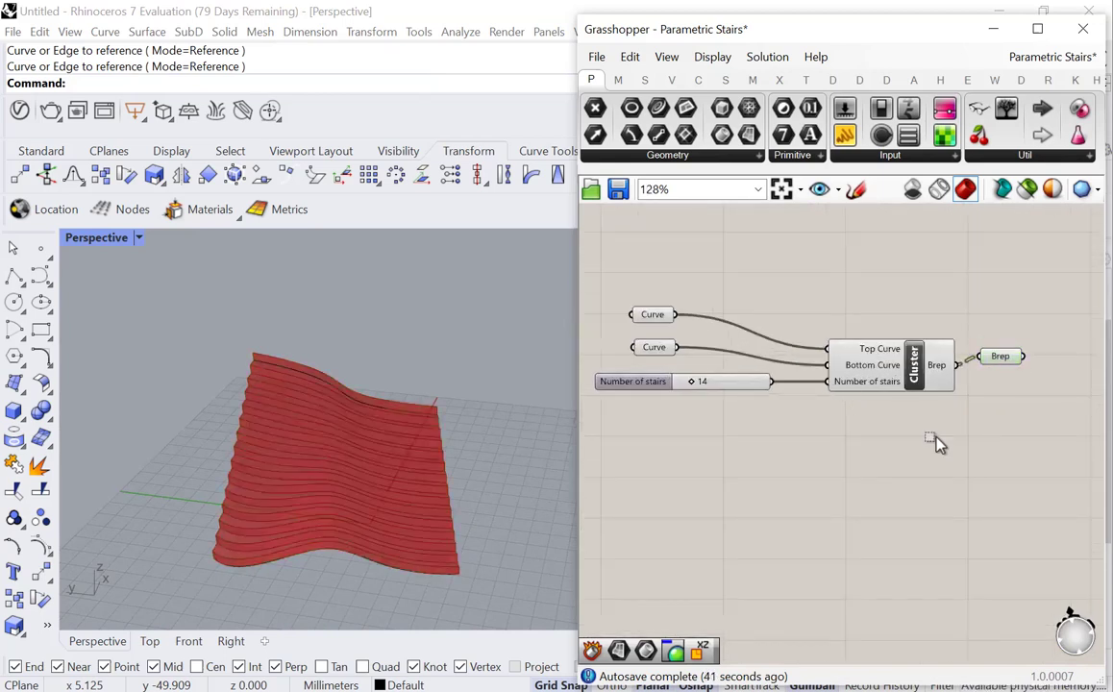
Step: Nudge the cluster slightly to refine its placement and save the definition
click(913, 361)
mouse_move(909, 363)
mouse_down()
mouse_move(905, 342)
mouse_move(915, 363)
mouse_up()
click(886, 311)
key(ctrl+s)
Step: Rename the cluster to "stairs between curves"
scroll(898, 354, up, 3)
right_click(896, 351)
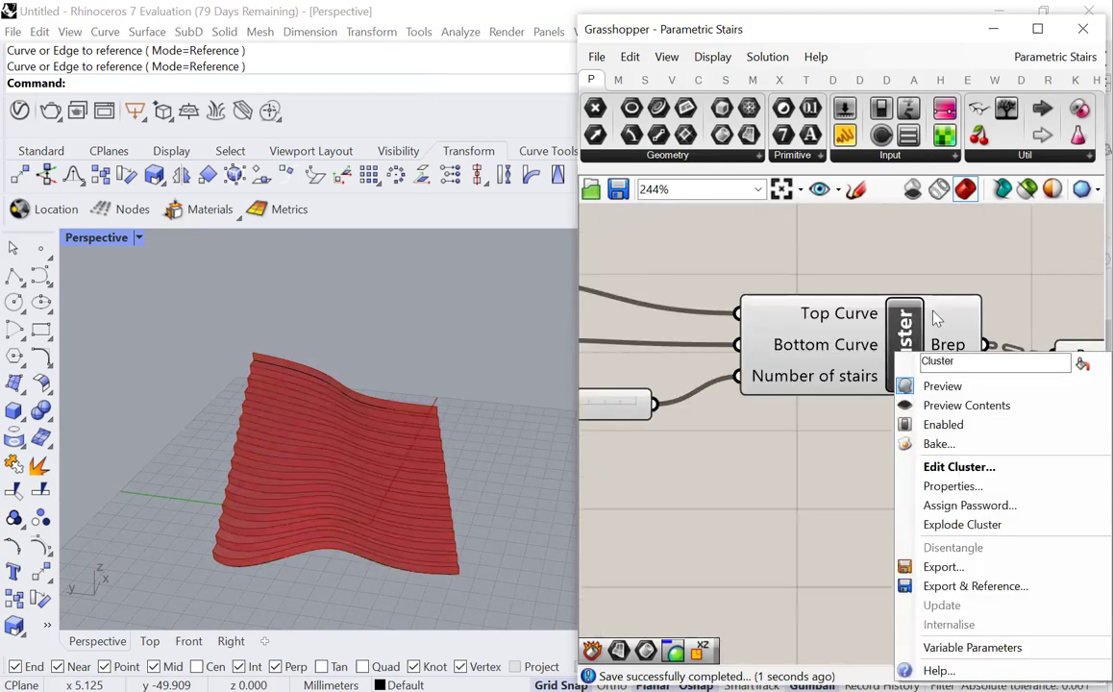
text(stairs between )
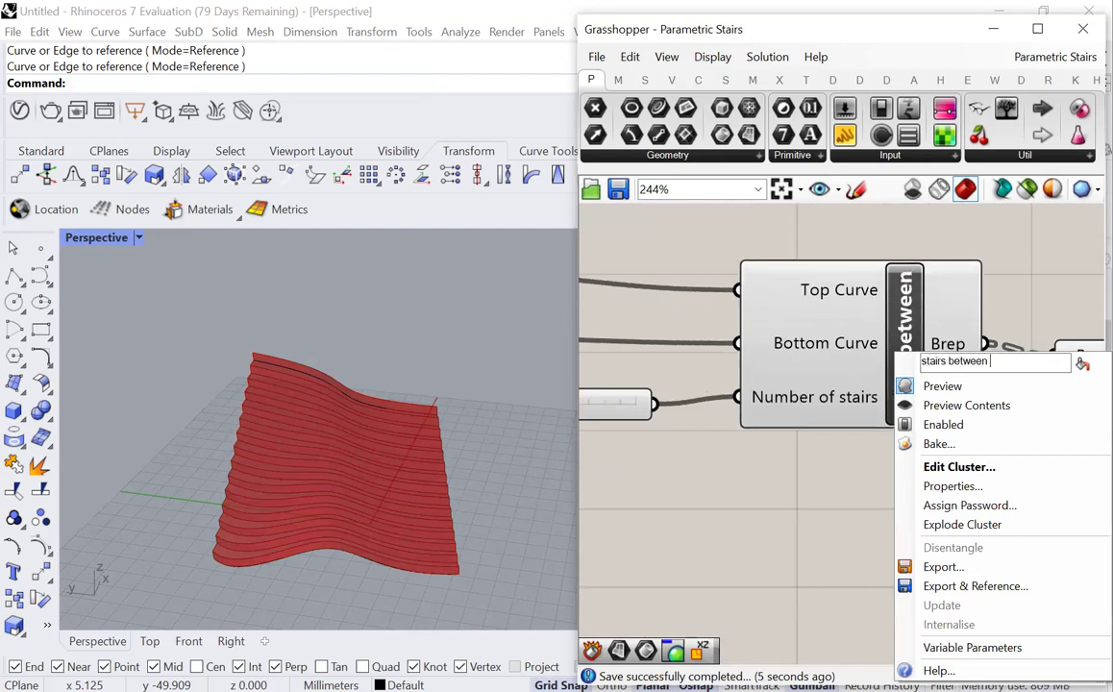
text(curves)
key(Return)
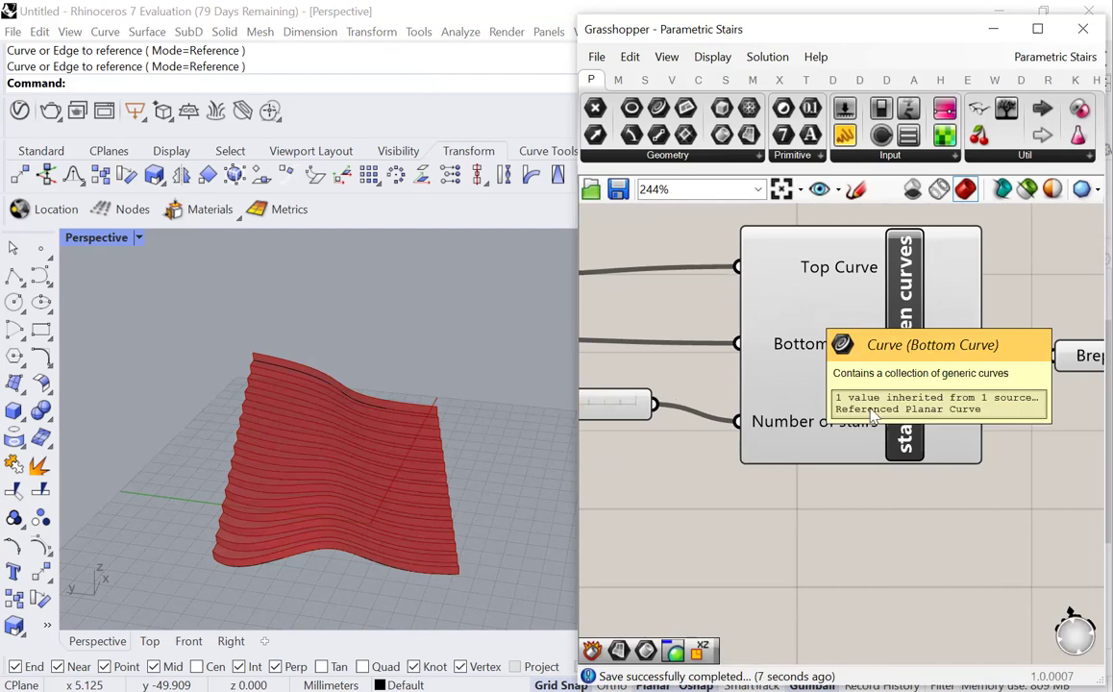
scroll(815, 510, down, 4)
click(808, 402)
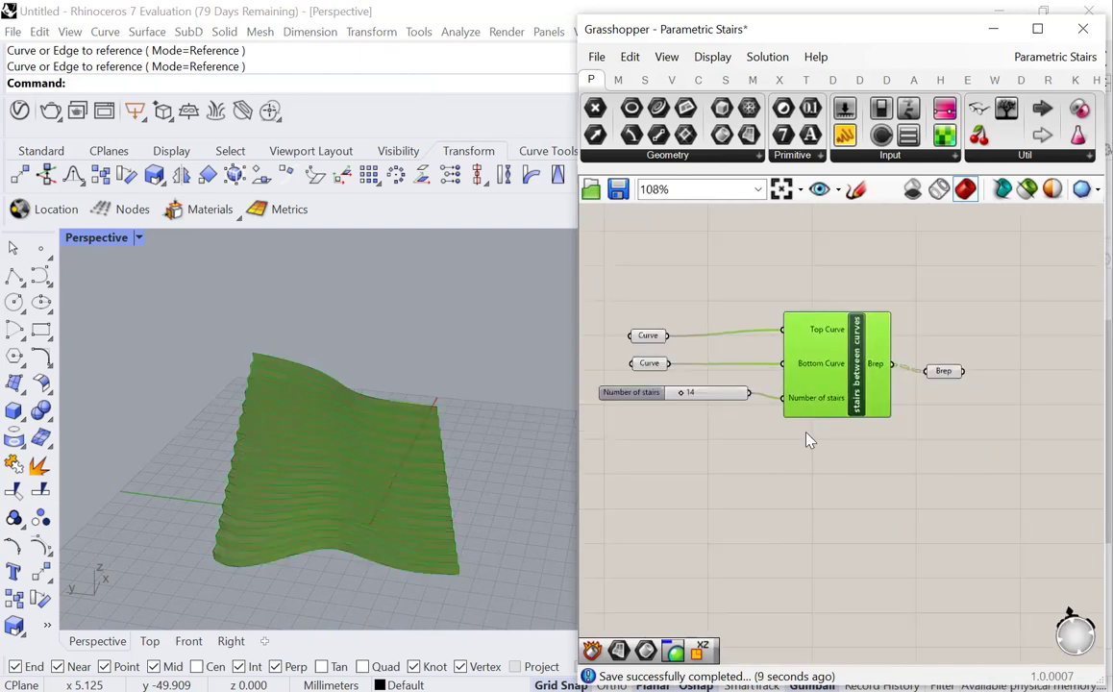
Step: Search for the stairs cluster and insert a duplicate of the existing "Stairs Between Curves" cluster below the renamed one
click(794, 473)
double_click(794, 473)
text(stia)
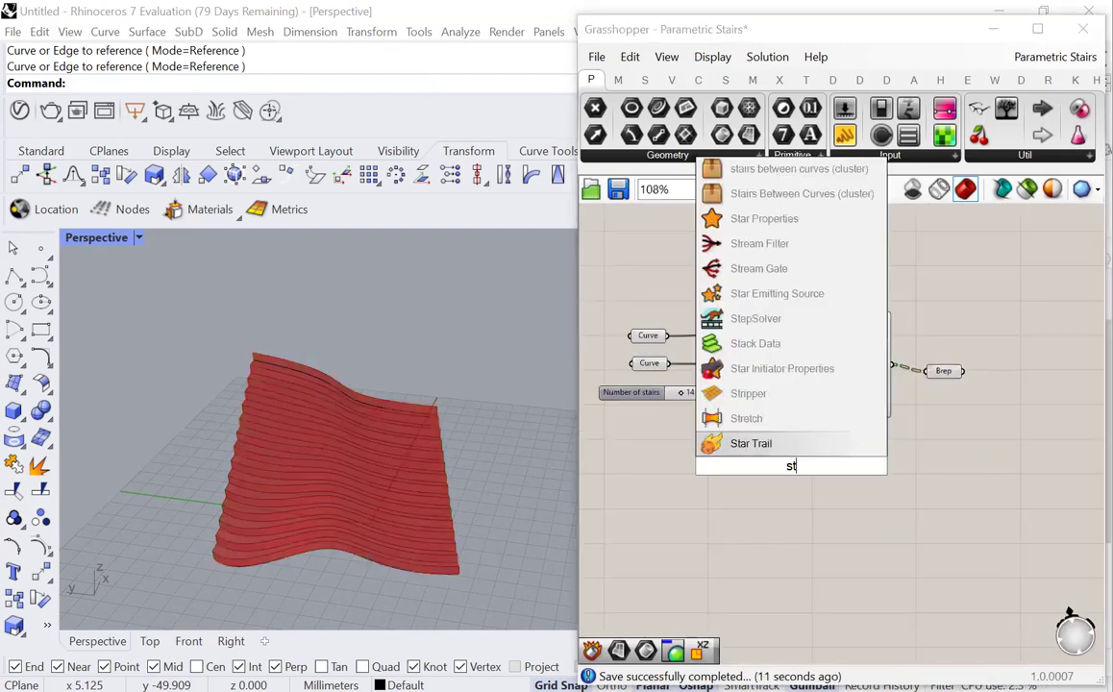
key(BackSpace)
key(BackSpace)
text(aitrs betw)
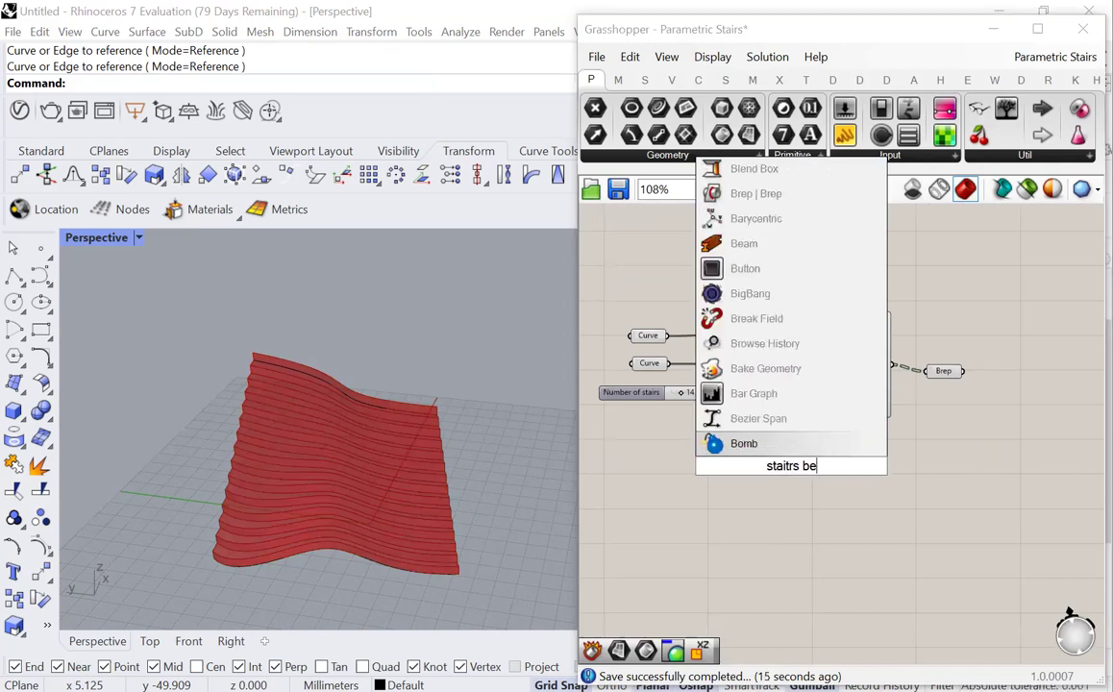
key(BackSpace)
key(BackSpace)
key(BackSpace)
key(BackSpace)
key(BackSpace)
key(BackSpace)
key(BackSpace)
key(BackSpace)
key(BackSpace)
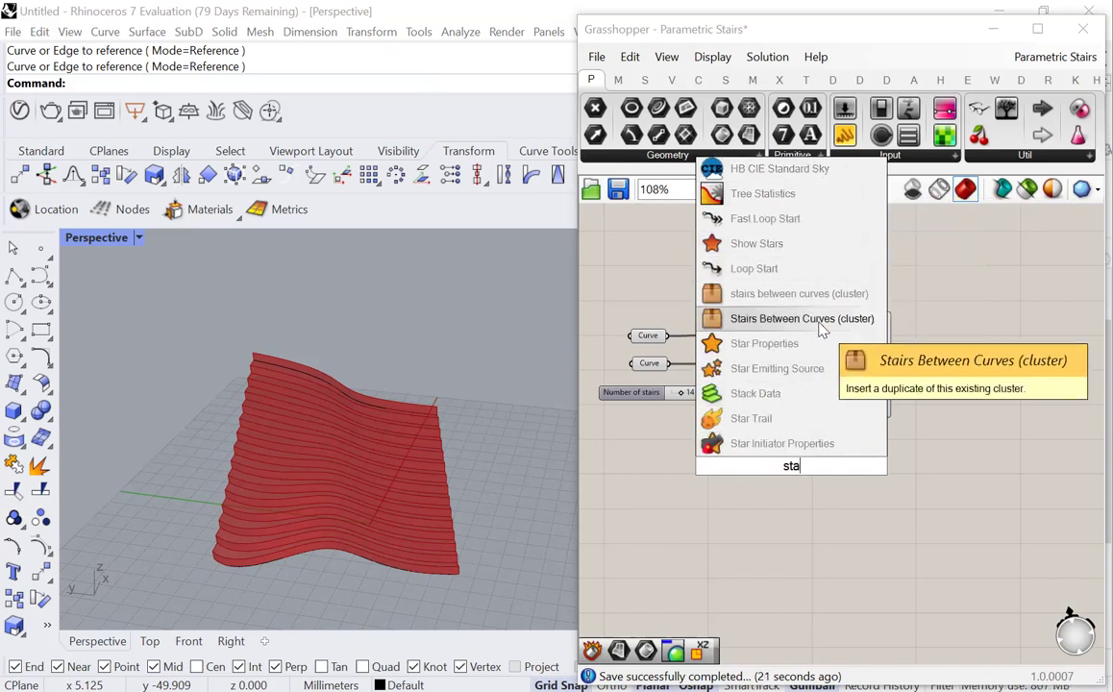
key(Return)
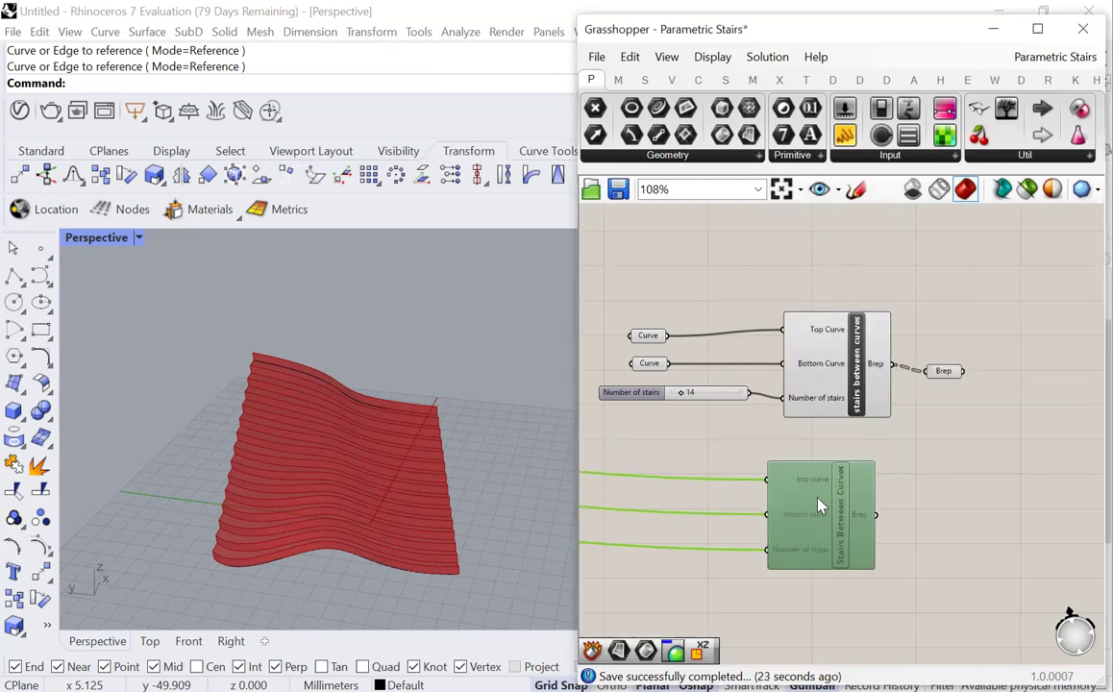
Step: Move the inserted Stairs Between Curves cluster slightly farther from its inputs, beneath the renamed cluster
drag(911, 469, 930, 475)
drag(819, 510, 880, 515)
click(951, 572)
scroll(947, 567, down, 5)
scroll(947, 567, down, 5)
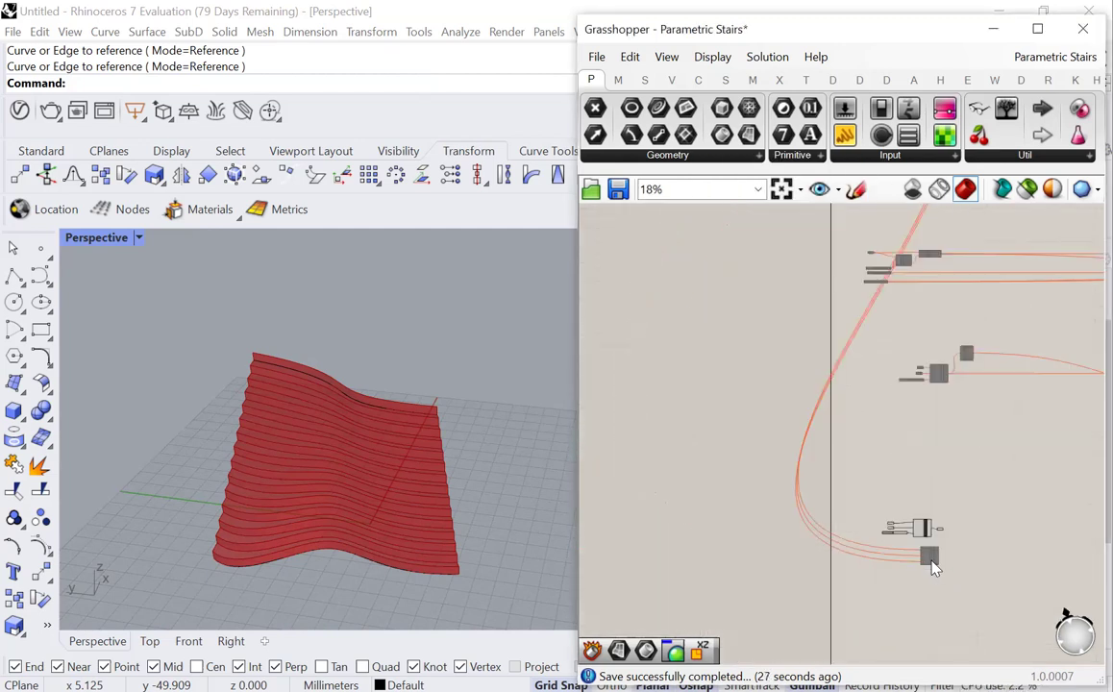
Step: Delete the two Curve parameters and the number-of-steps slider that feed the original Stairs Between Curves cluster
scroll(899, 322, up, 8)
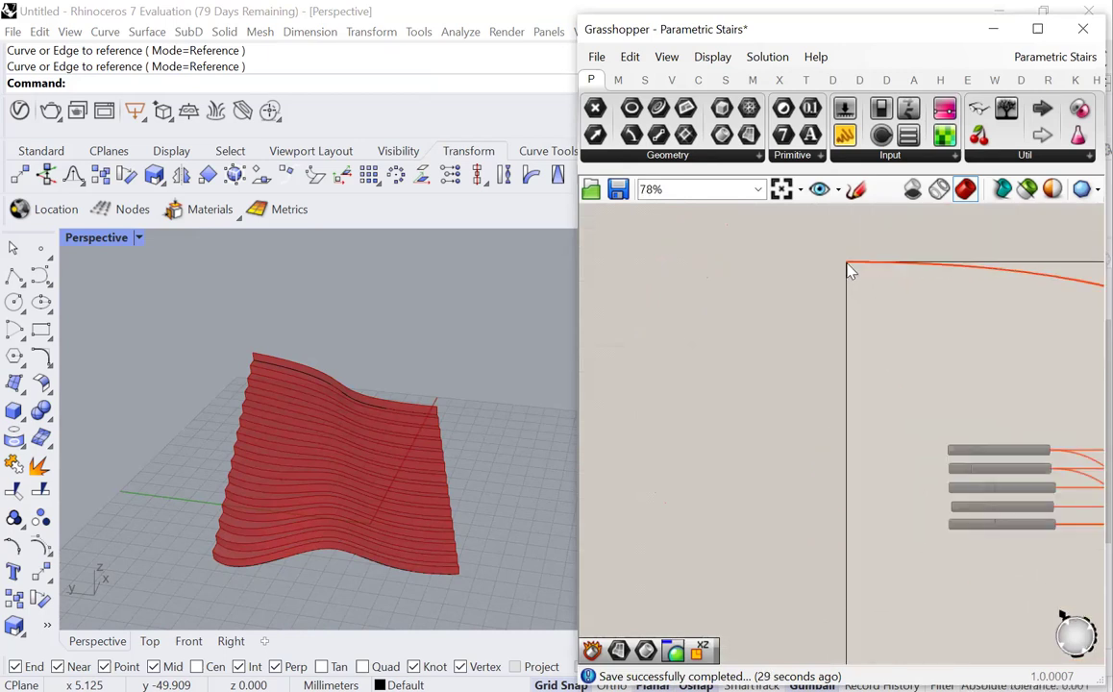
scroll(860, 269, up, 5)
scroll(840, 271, down, 9)
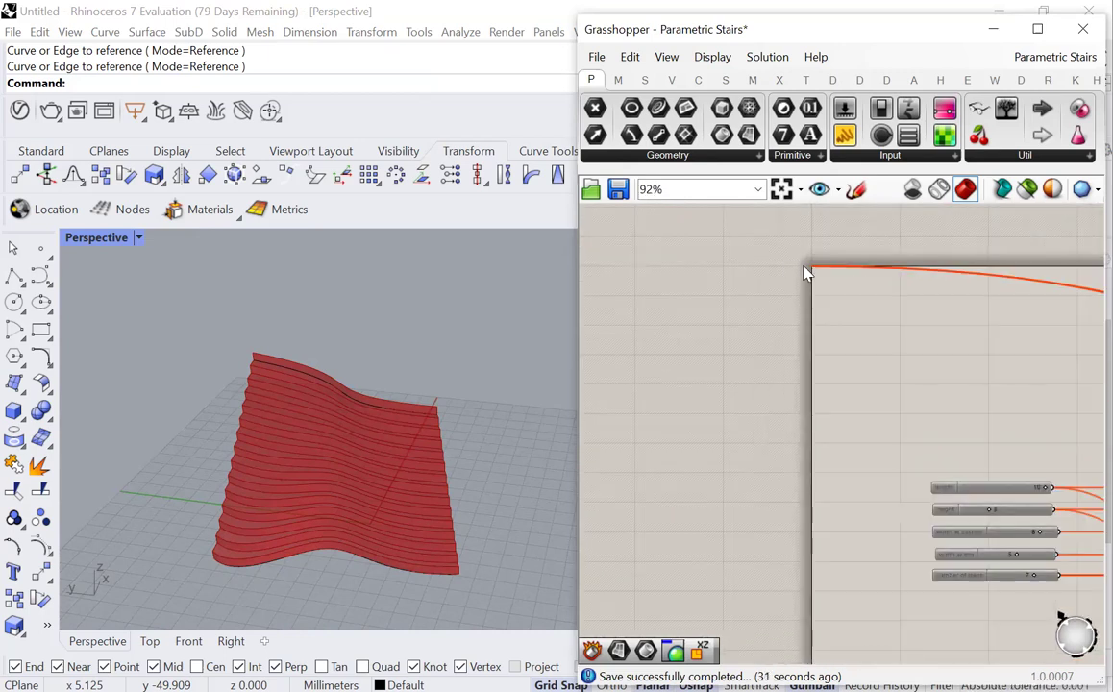
scroll(846, 318, down, 4)
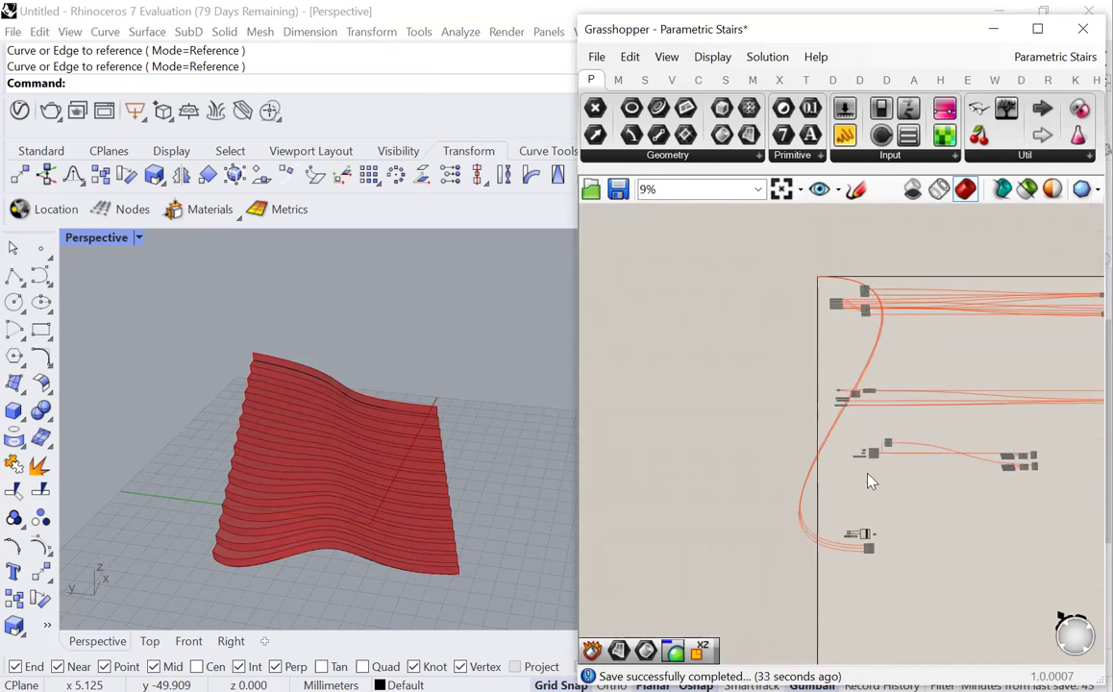
scroll(871, 479, up, 2)
scroll(873, 478, up, 10)
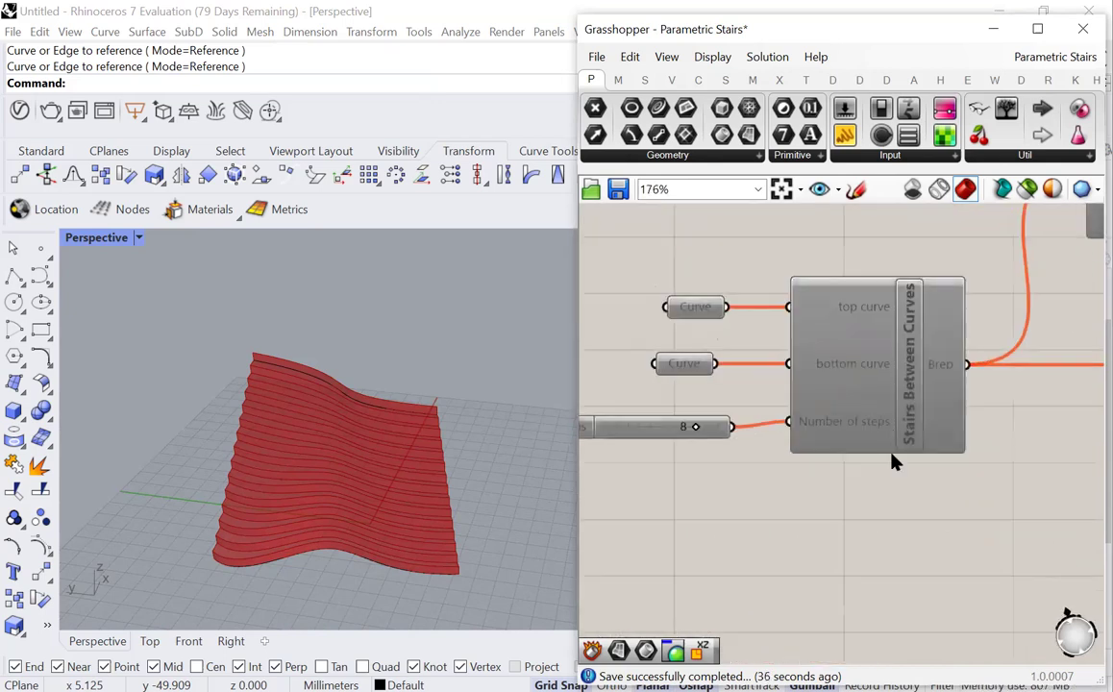
drag(750, 259, 607, 469)
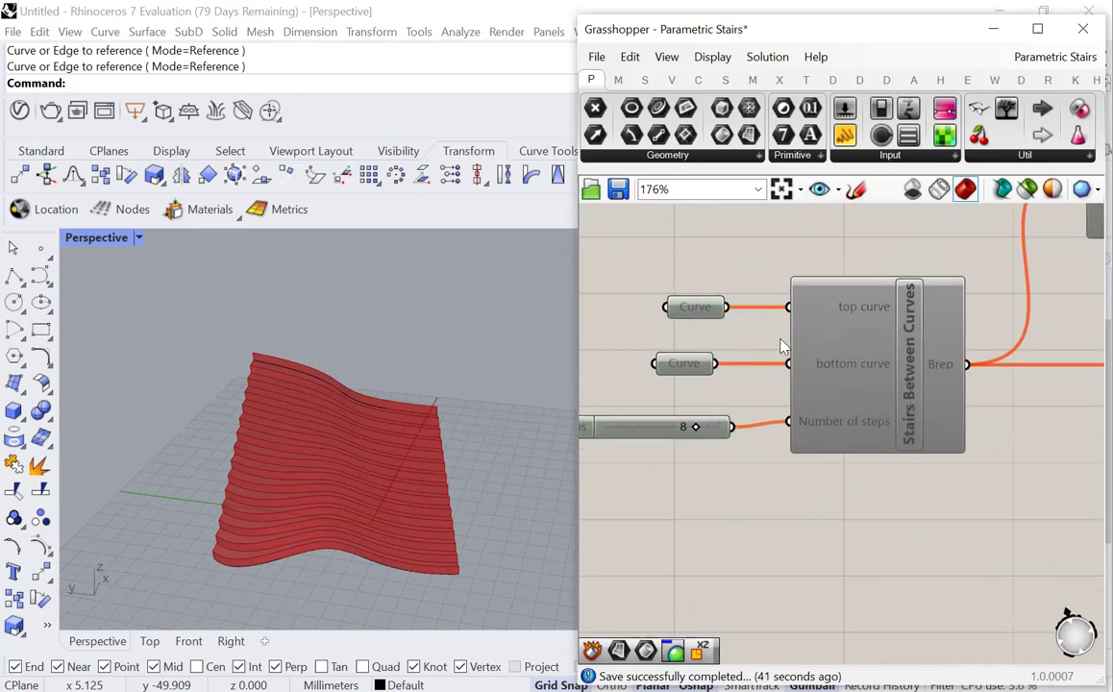
right_click(817, 309)
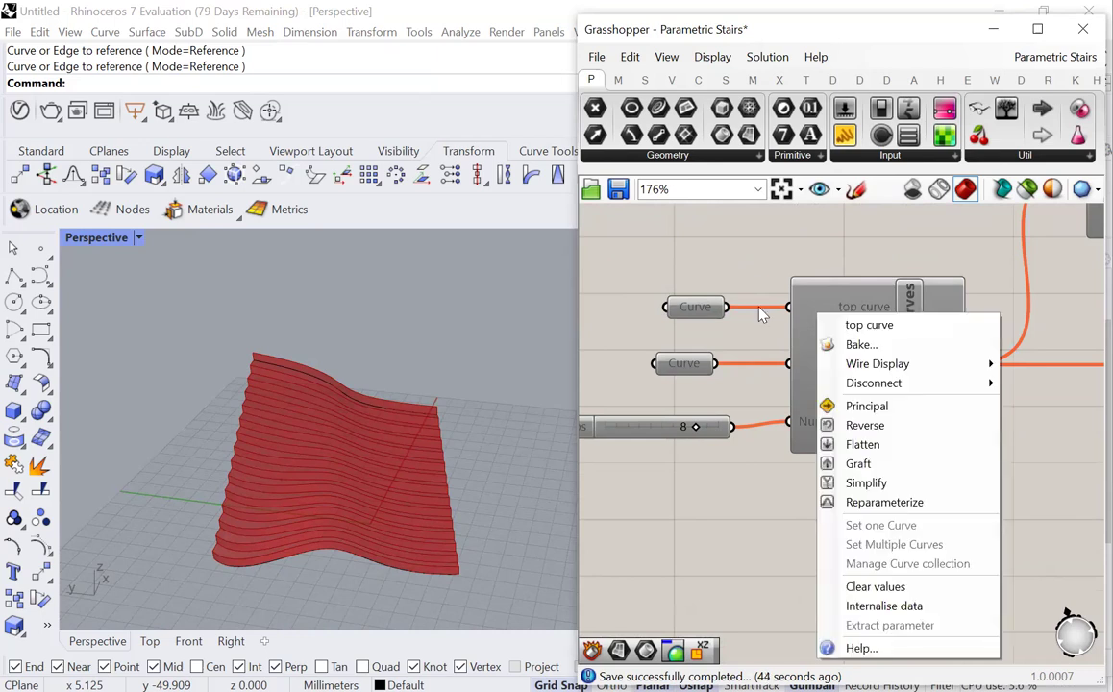
scroll(799, 363, down, 3)
drag(760, 295, 666, 439)
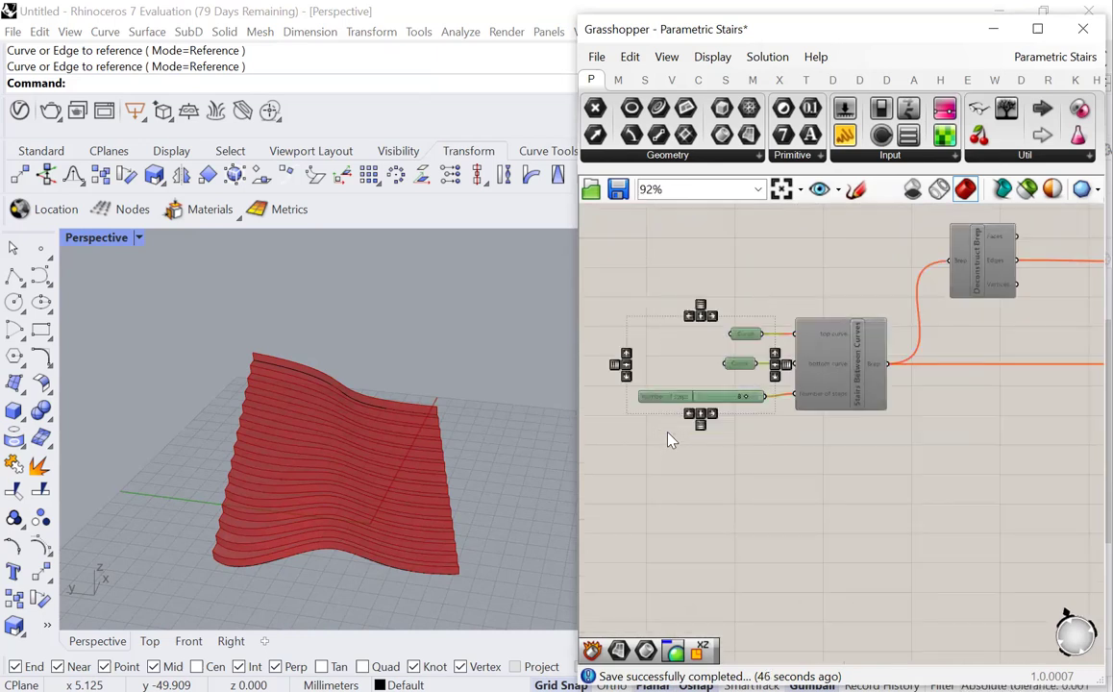
key(Delete)
Step: Delete the Deconstruct Brep component connected to the output of the Stairs Between Curves cluster
scroll(660, 453, down, 5)
scroll(774, 389, up, 5)
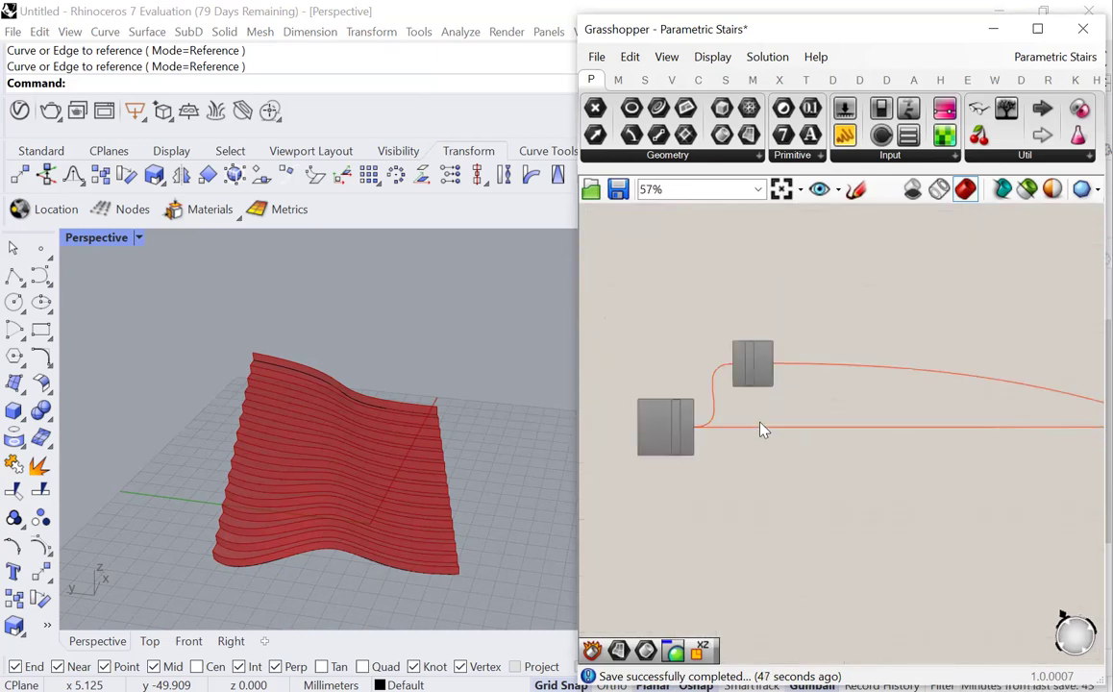
drag(789, 242, 642, 408)
key(Delete)
scroll(733, 415, down, 1)
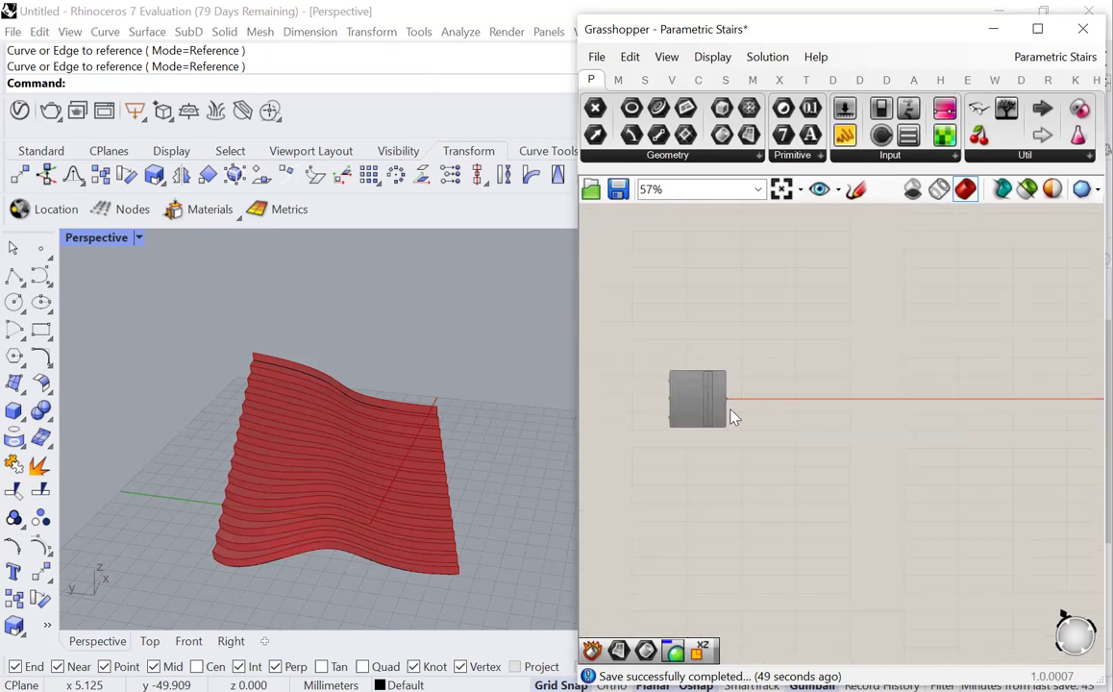
Step: Search for "stairs" and insert another Stairs Between Curves cluster just below the disconnected one
scroll(718, 385, up, 5)
scroll(698, 401, down, 1)
scroll(699, 401, up, 2)
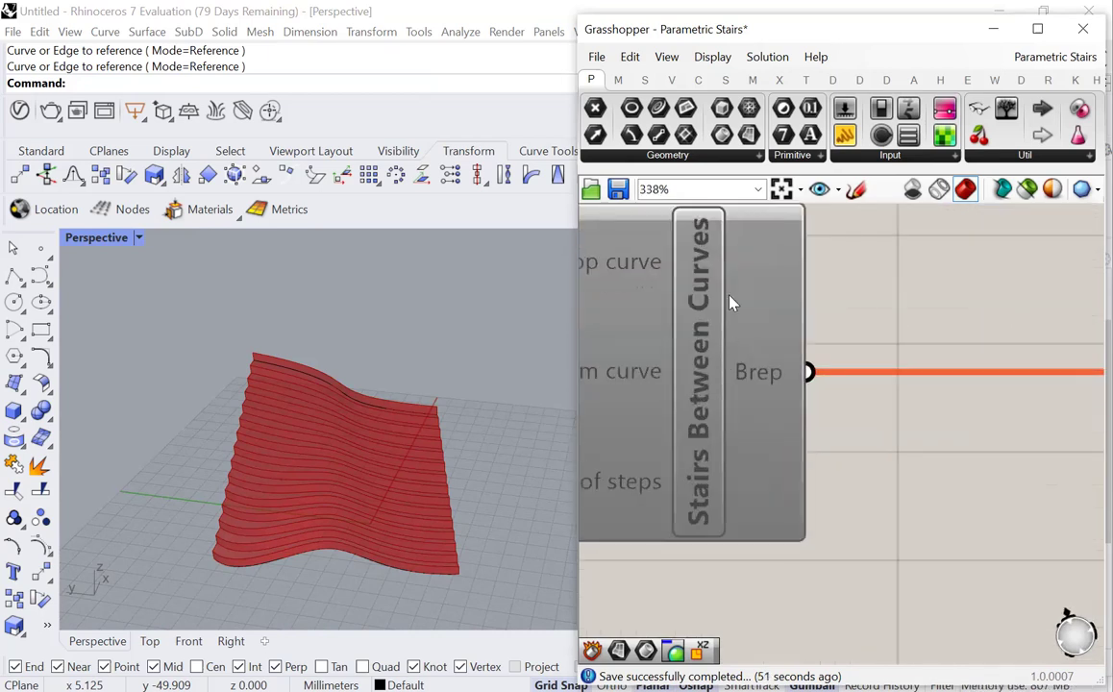
scroll(797, 332, down, 2)
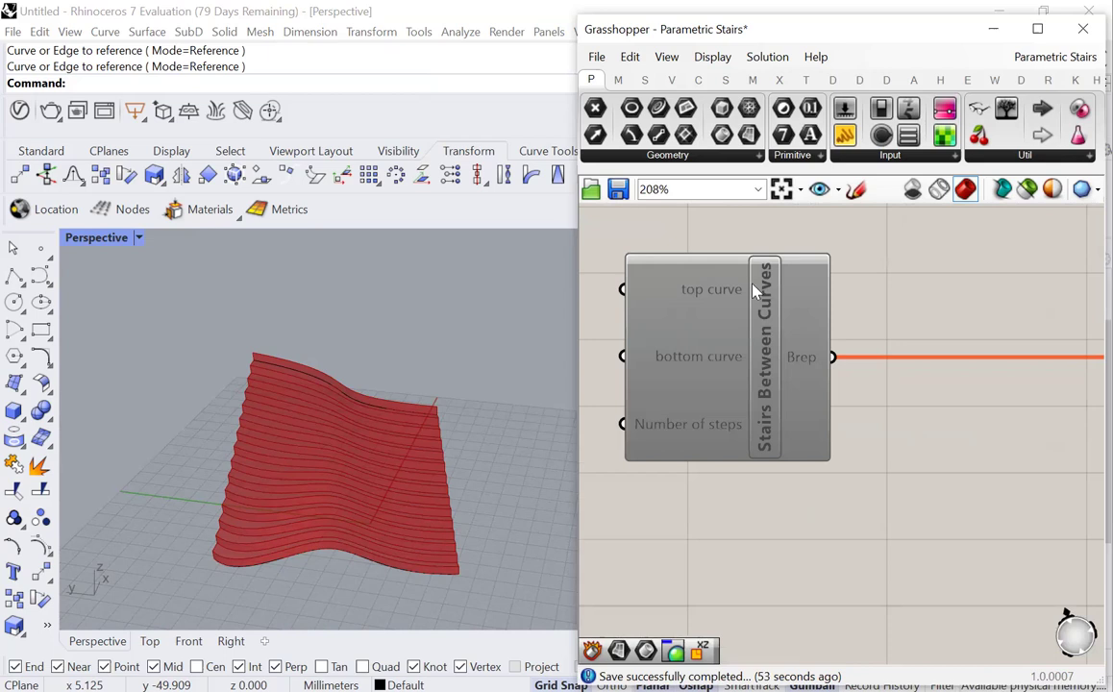
scroll(755, 290, down, 2)
scroll(743, 298, up, 3)
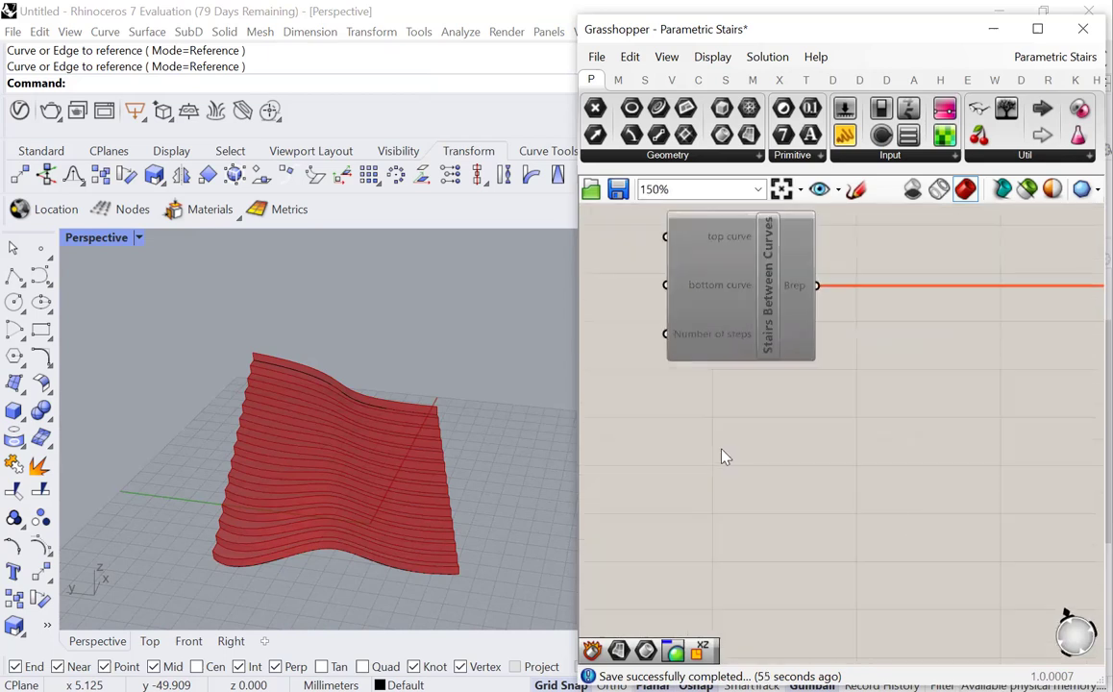
double_click(725, 457)
text(stai)
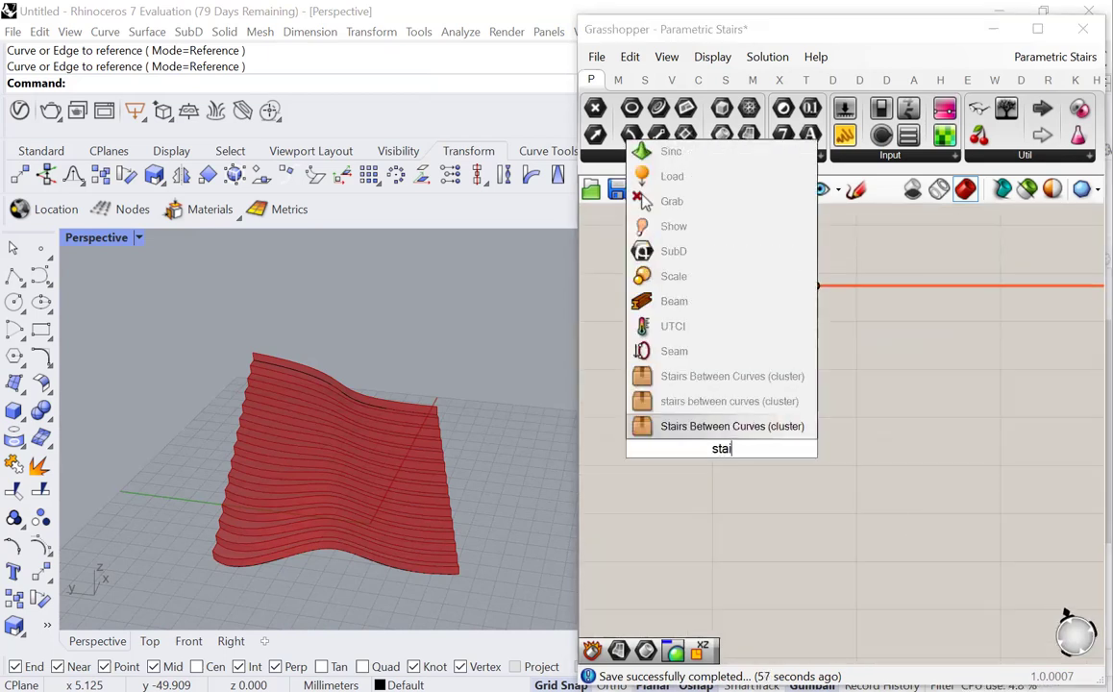
text(rst)
key(BackSpace)
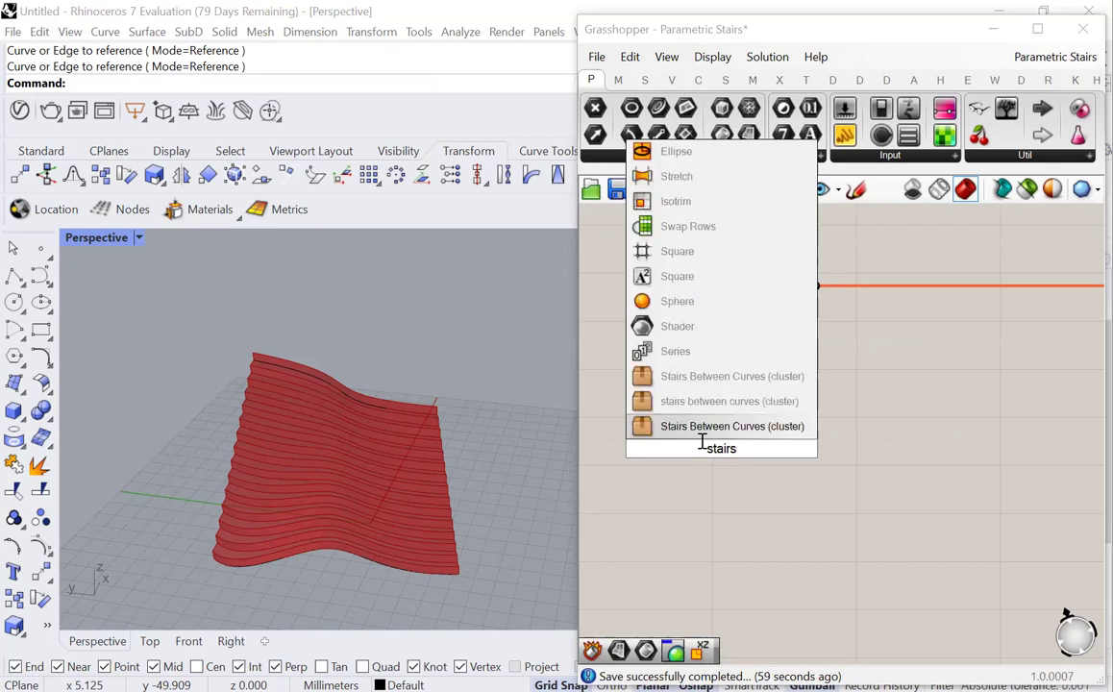
click(757, 429)
drag(890, 422, 973, 438)
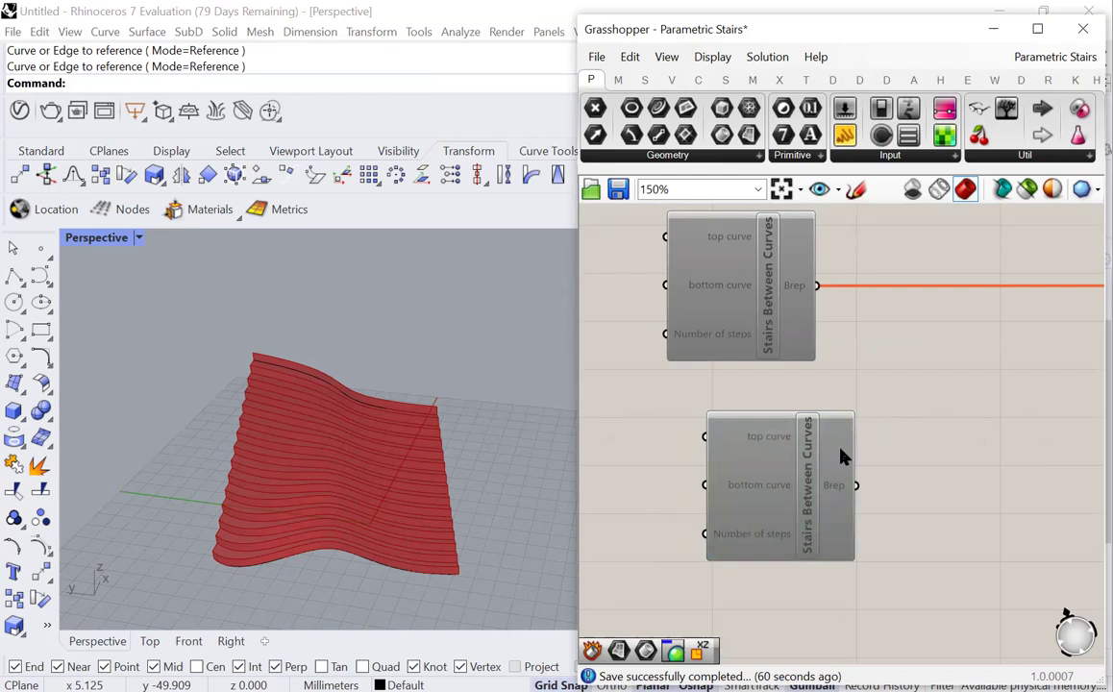
drag(832, 479, 831, 481)
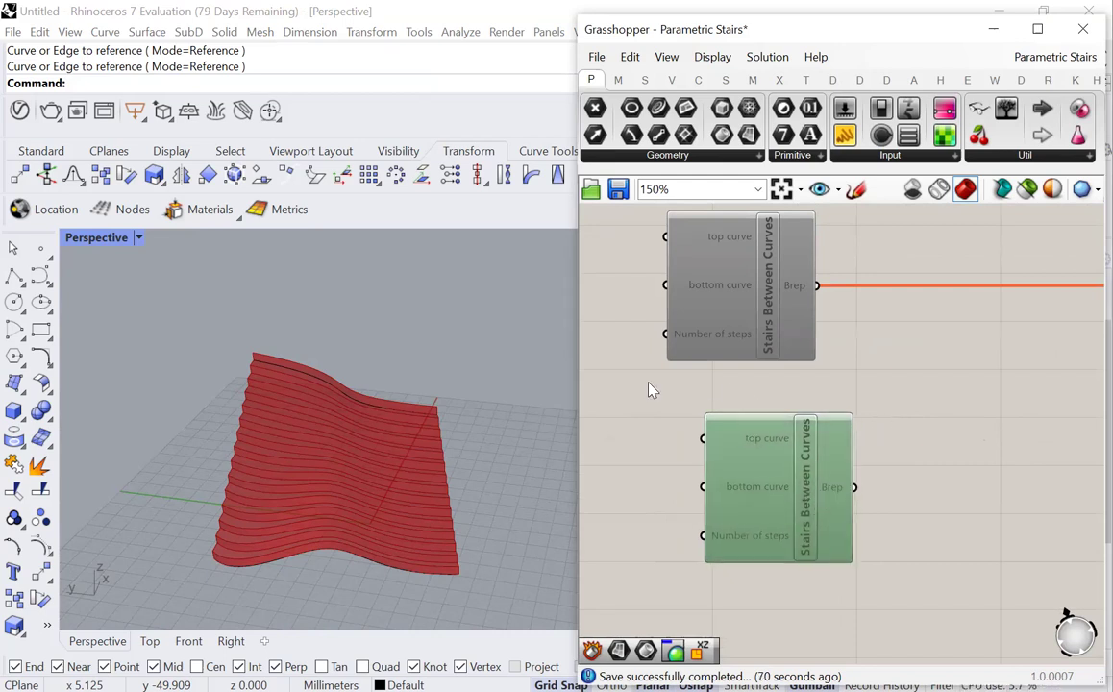
Step: In the Rhino viewport, move the upper stair curve vertically to a lower height and deselect it
click(352, 420)
drag(298, 385, 360, 378)
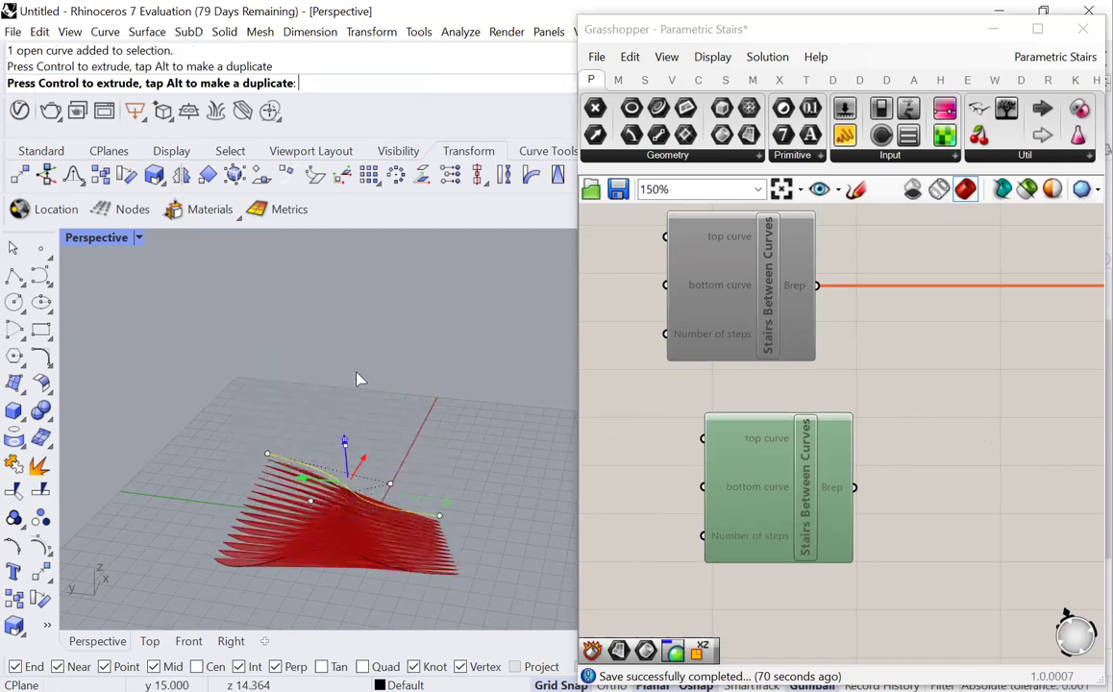
click(499, 582)
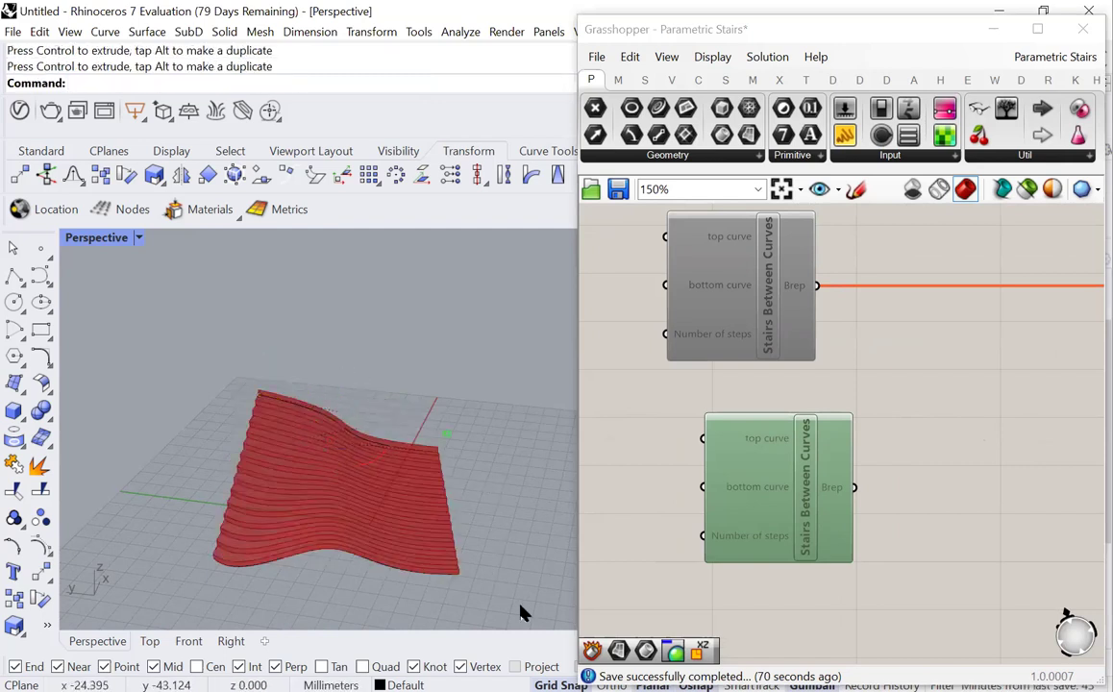